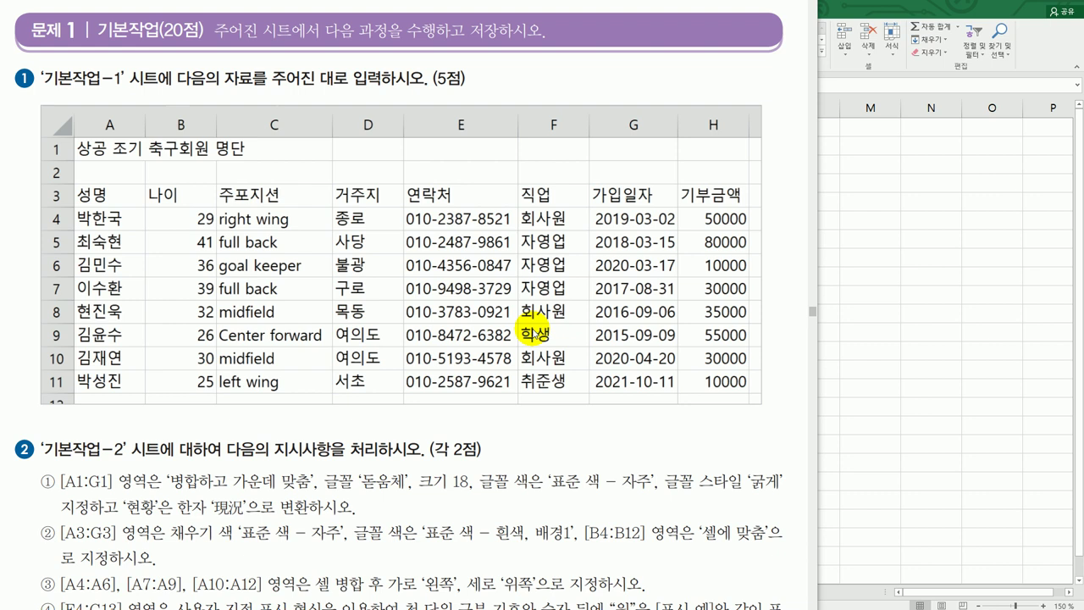
# Read the task instructions, switch to Excel, and merge and center the title across A1:G1 of sheet 기본작업-2
pyautogui.scroll(-3, 535, 334)
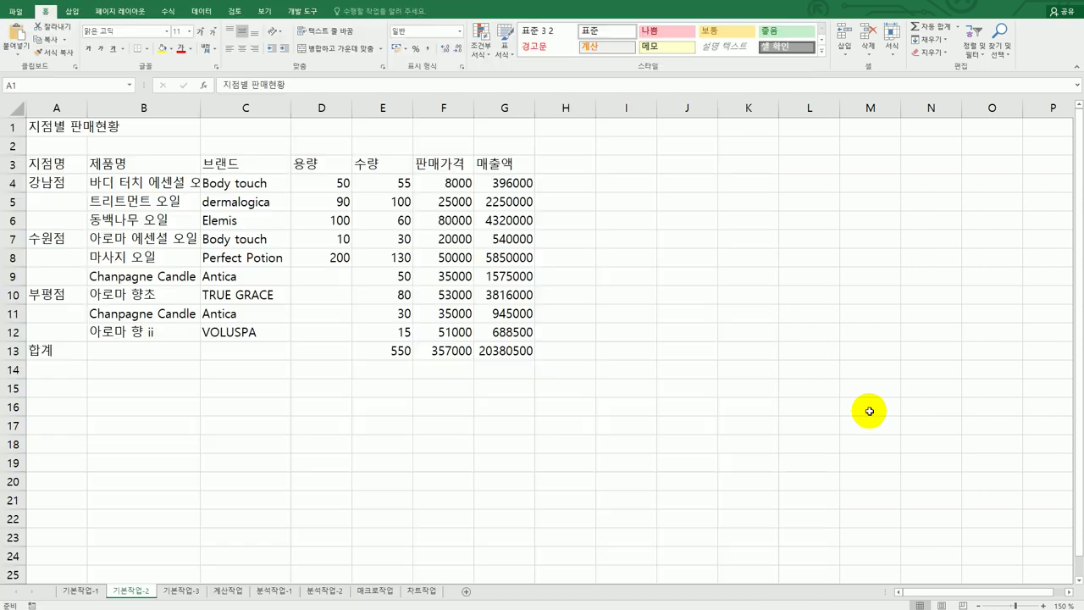
pyautogui.click(868, 411)
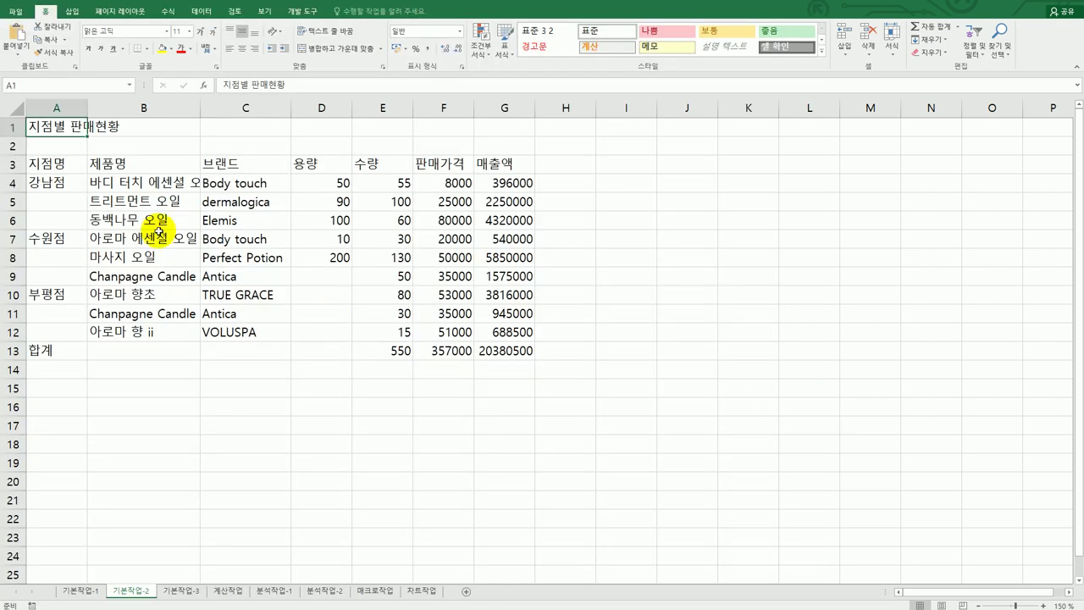
pyautogui.moveTo(82, 126); pyautogui.dragTo(483, 132)
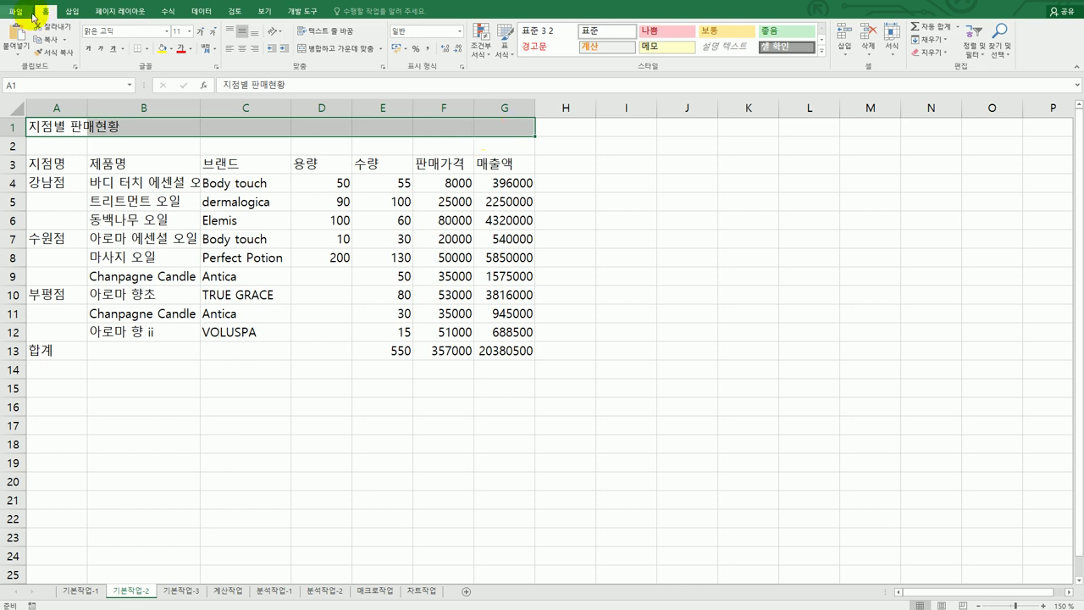
pyautogui.click(327, 51)
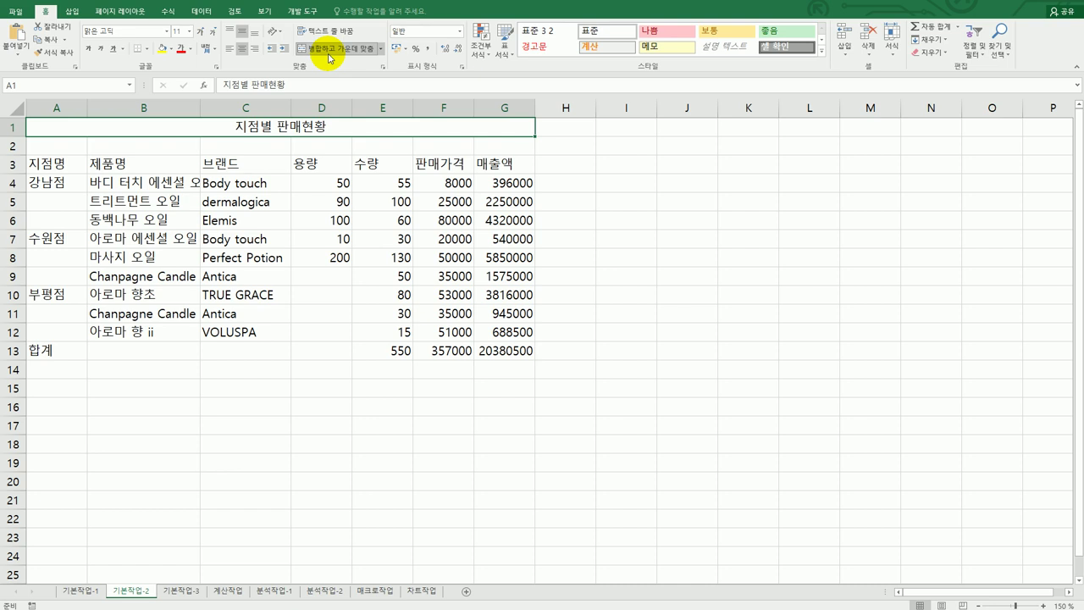
# Format the merged title in A1 as 돋움체, size 18, bold, with the standard purple font color
pyautogui.click(167, 34)
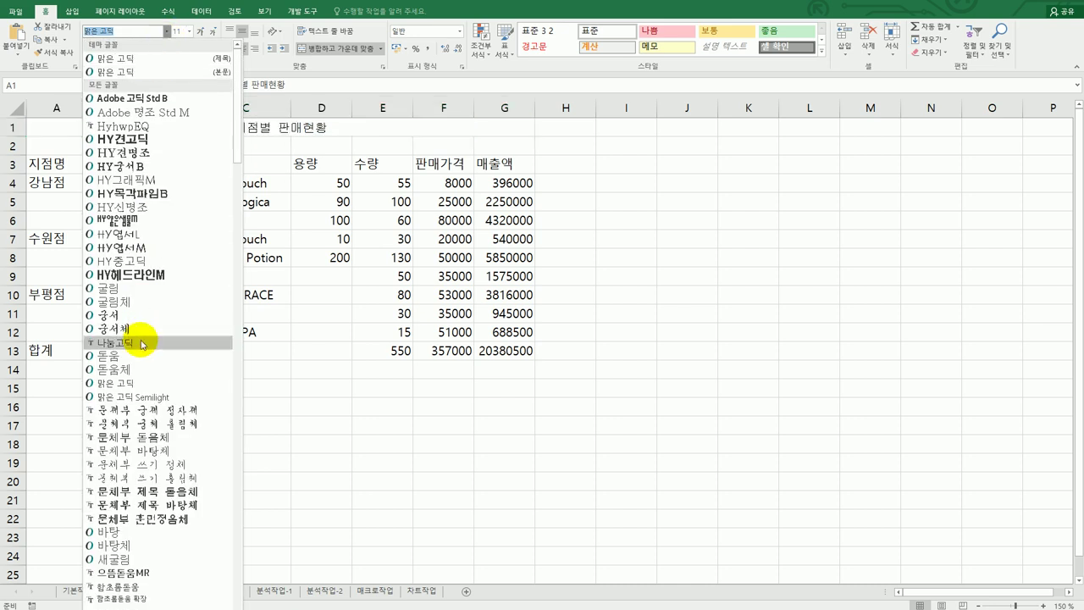
pyautogui.click(146, 372)
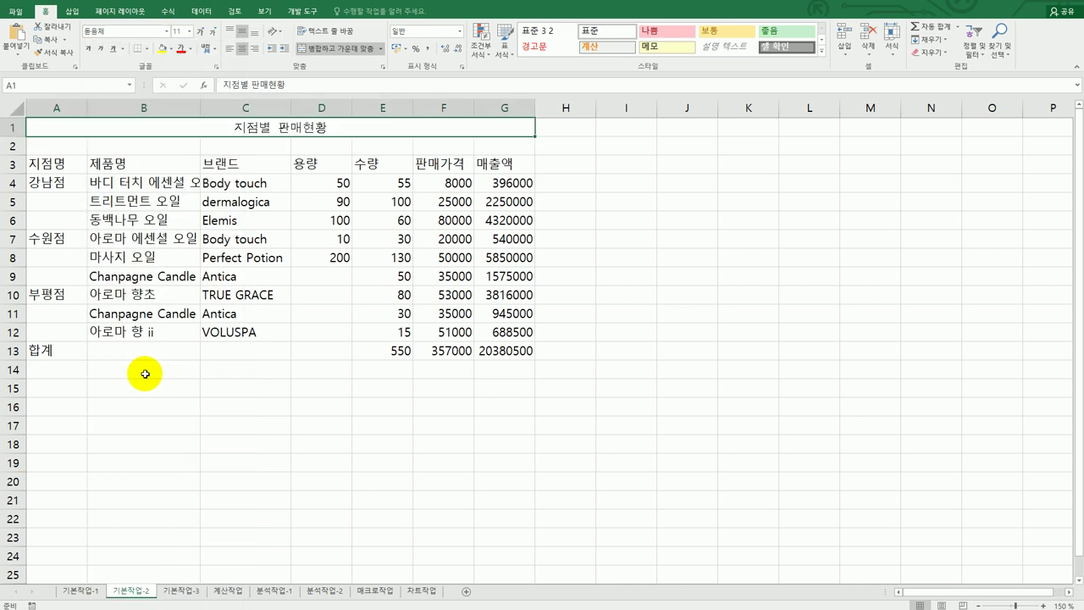
pyautogui.click(189, 34)
pyautogui.click(177, 129)
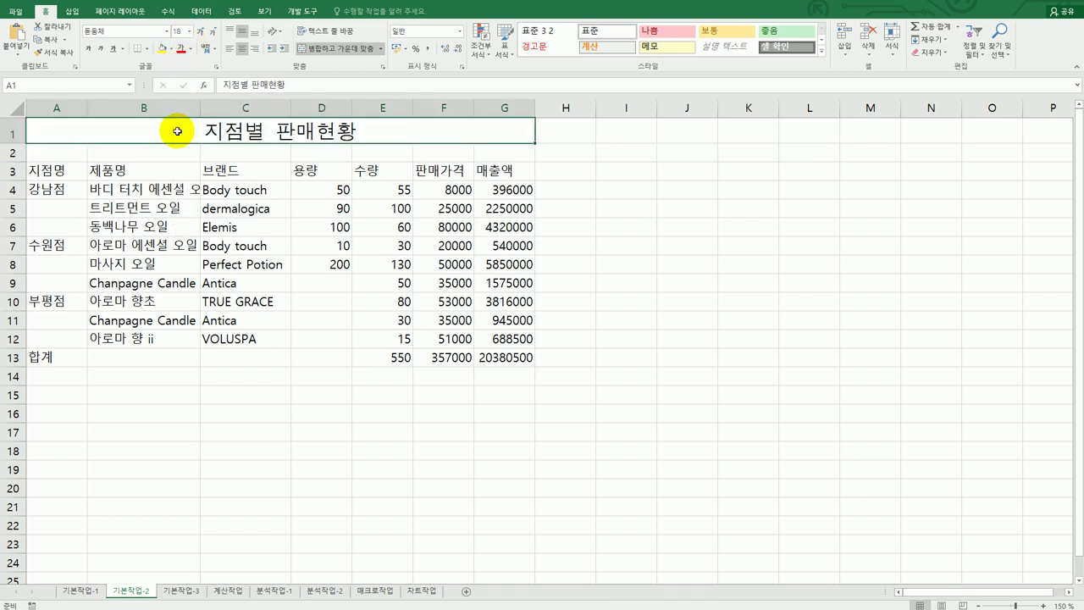
pyautogui.click(88, 48)
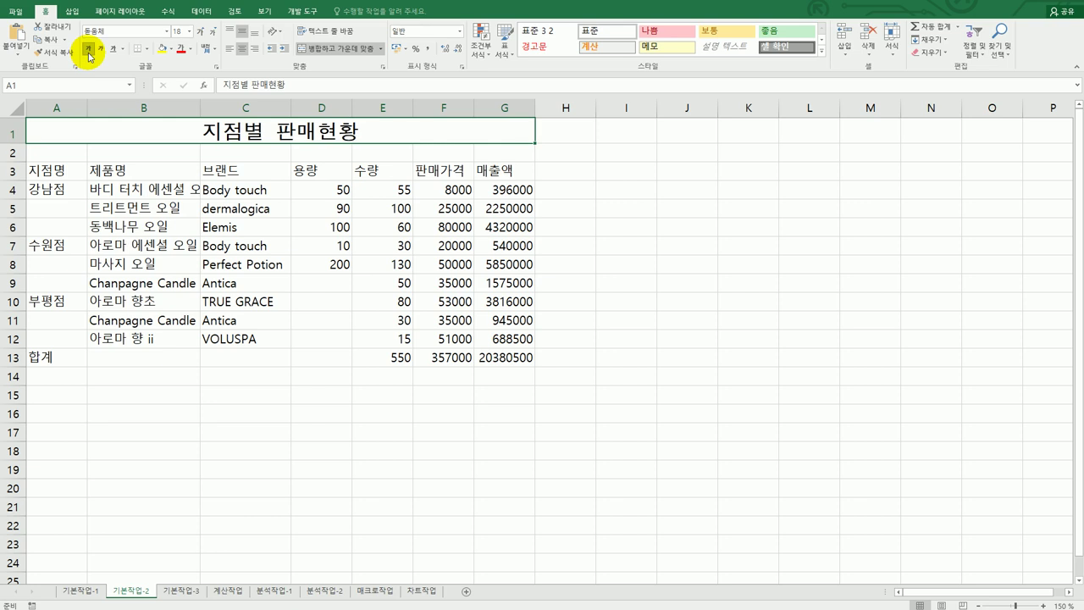
pyautogui.click(190, 51)
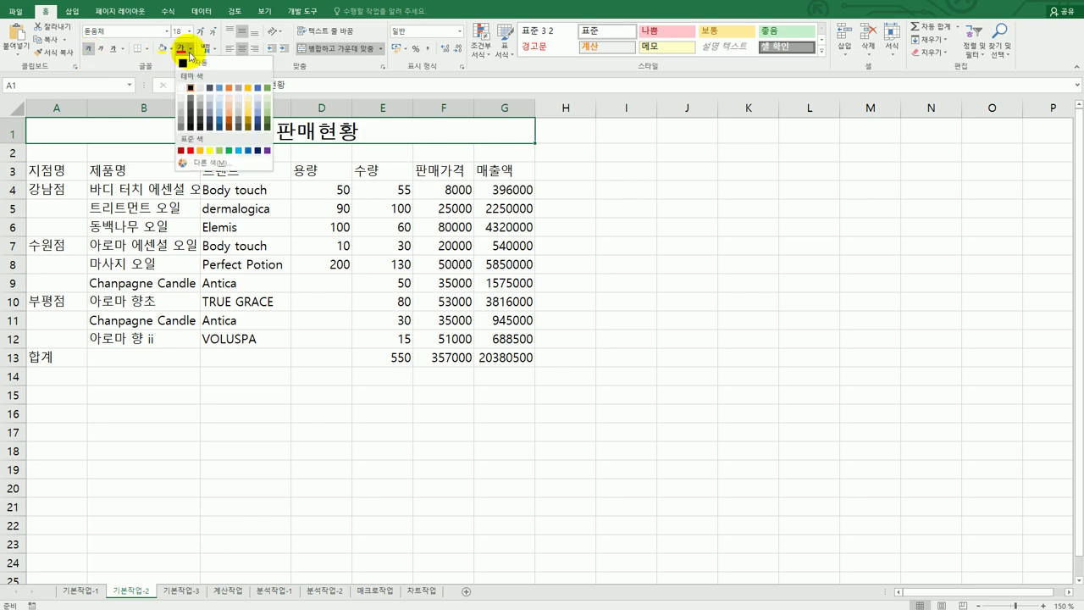
pyautogui.click(267, 152)
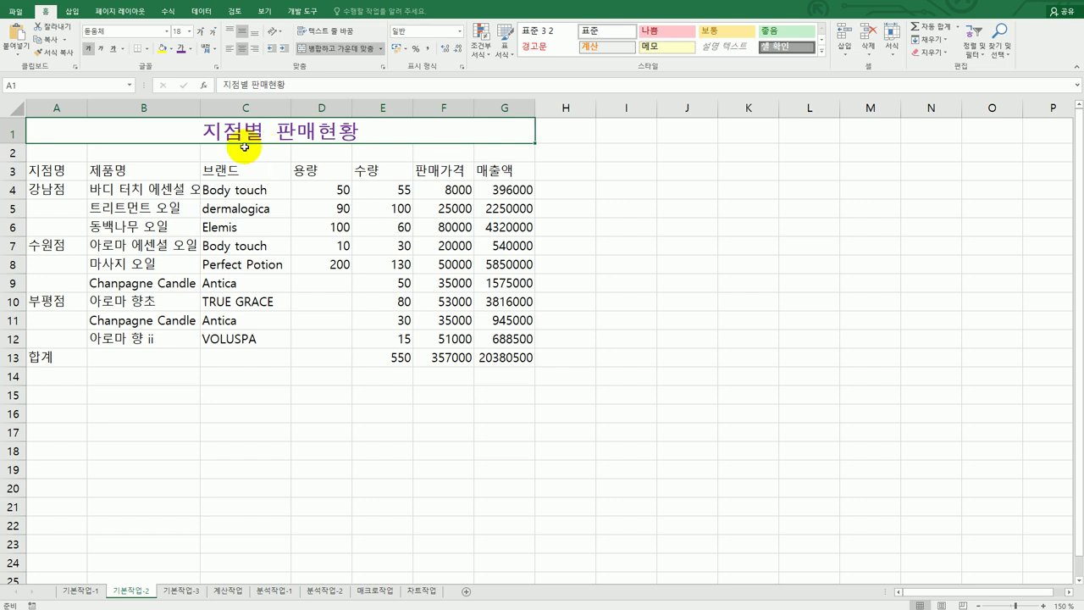
# Convert the word 현황 in the A1 title to the Hanja 現況
pyautogui.doubleClick(321, 131)
pyautogui.moveTo(321, 131); pyautogui.dragTo(359, 131)
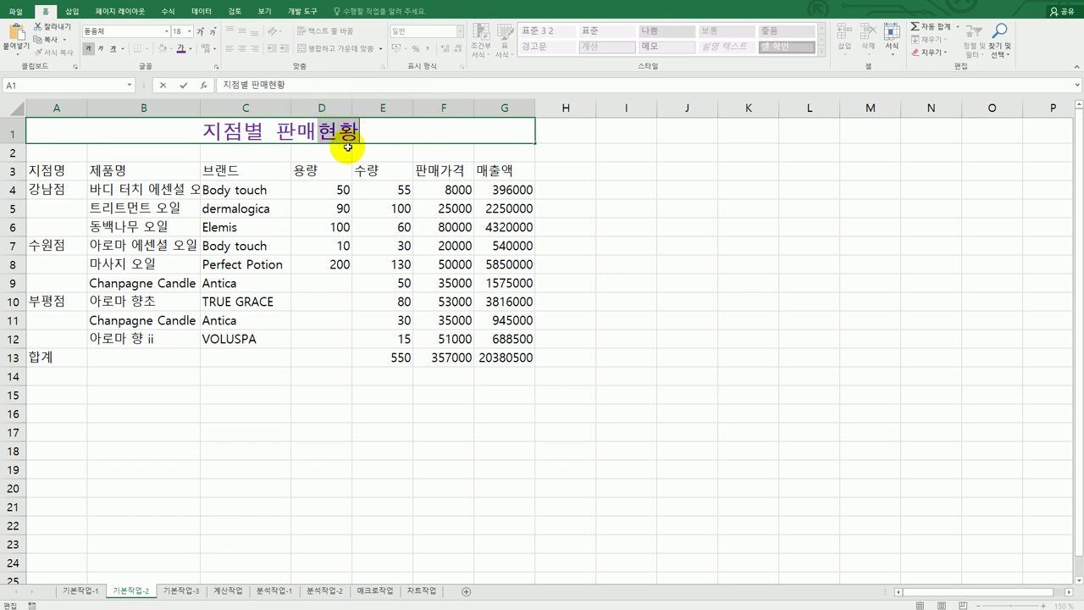
pyautogui.press('Hangul_Hanja')
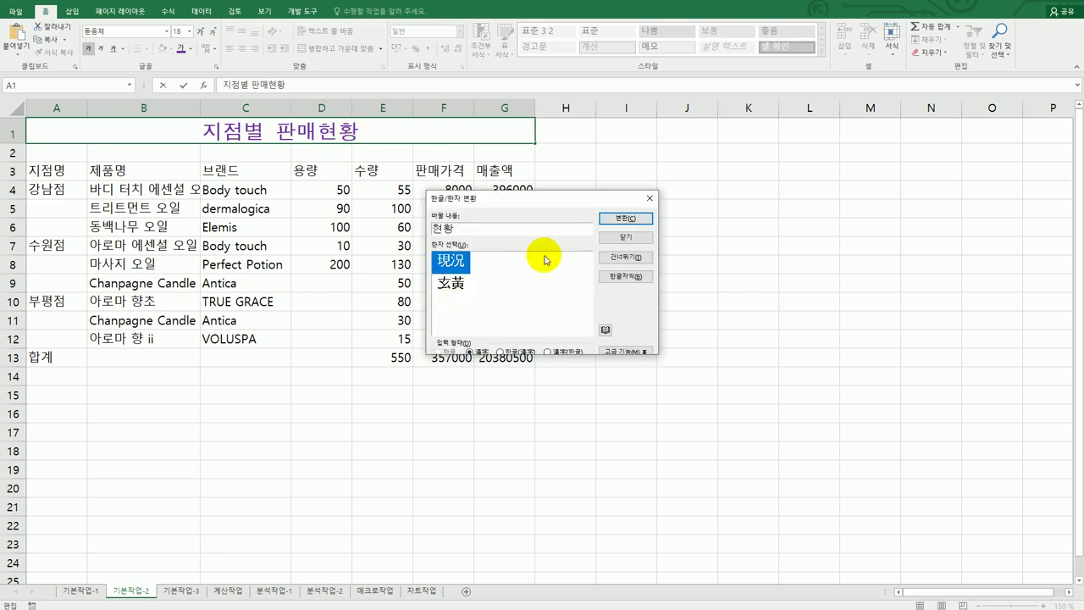
pyautogui.click(631, 218)
pyautogui.click(696, 280)
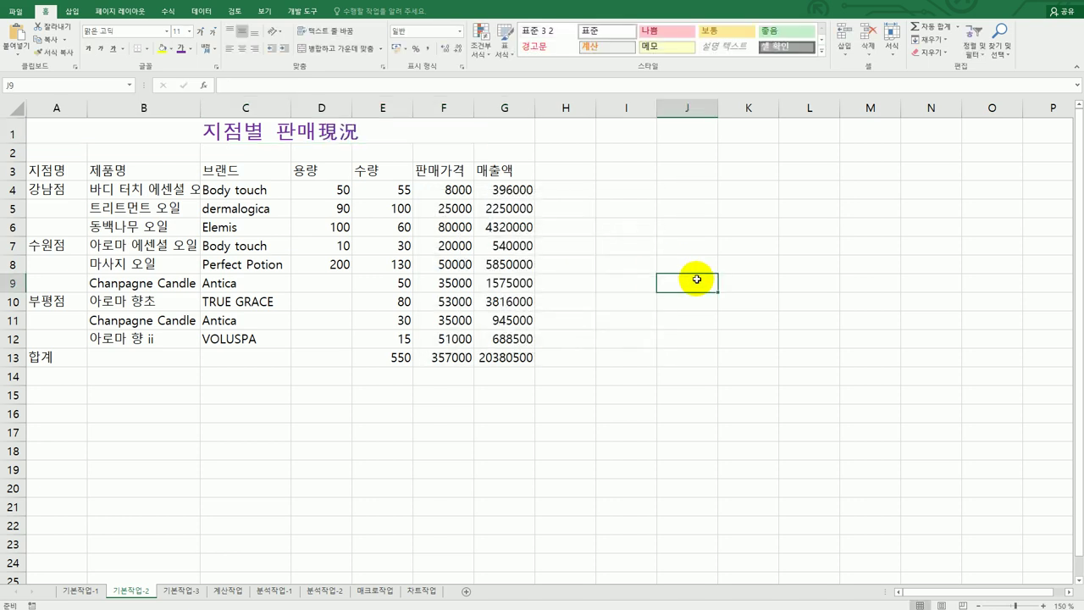
# Fill the header cells A3:G3 with standard purple and set their font color to white, Background 1
pyautogui.moveTo(59, 172); pyautogui.dragTo(513, 172)
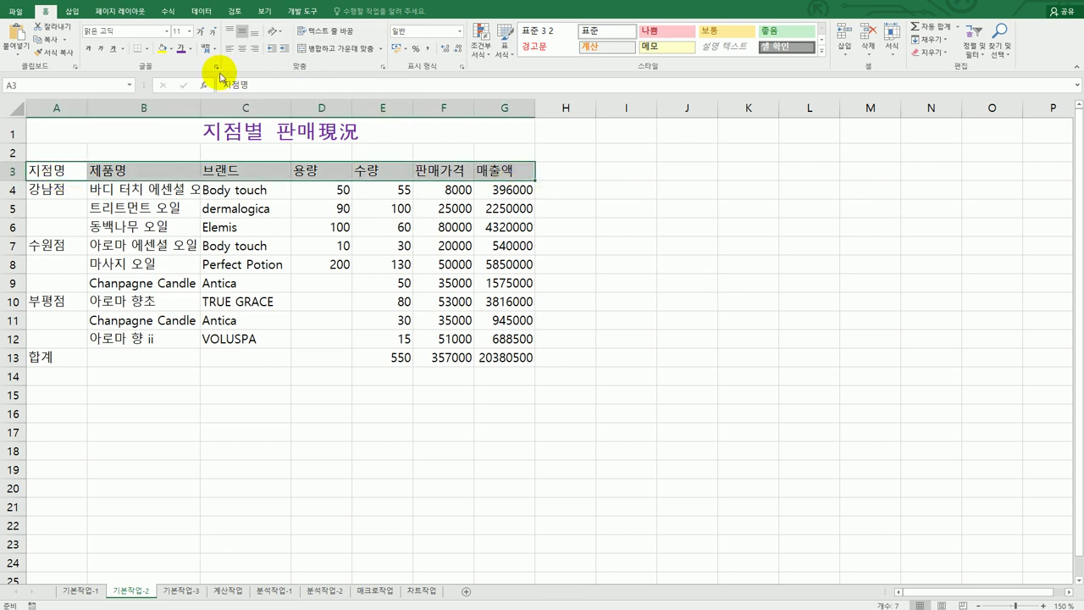
pyautogui.click(172, 51)
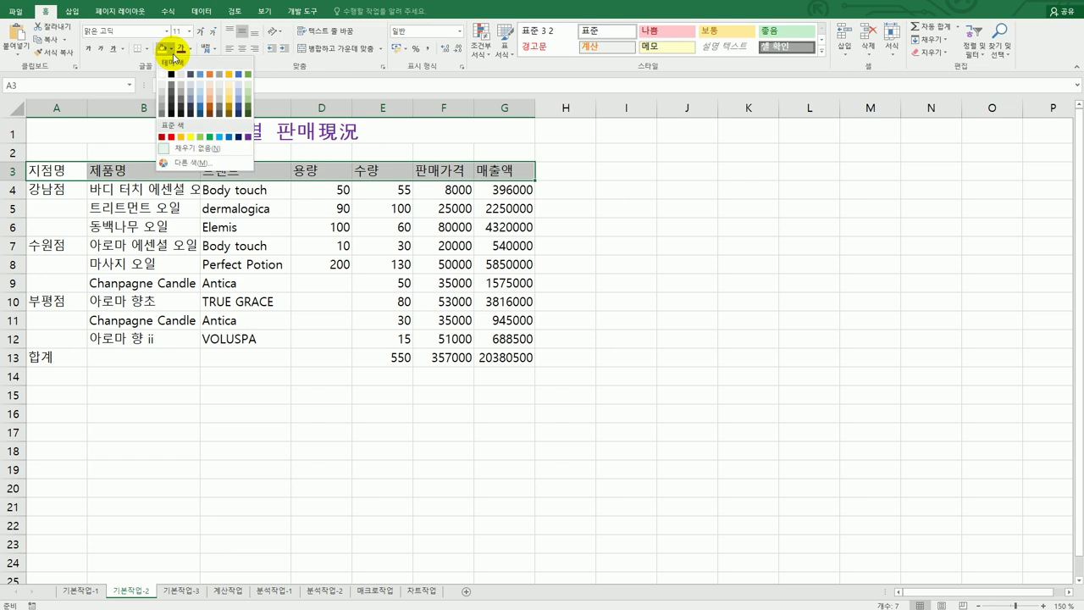
pyautogui.click(249, 139)
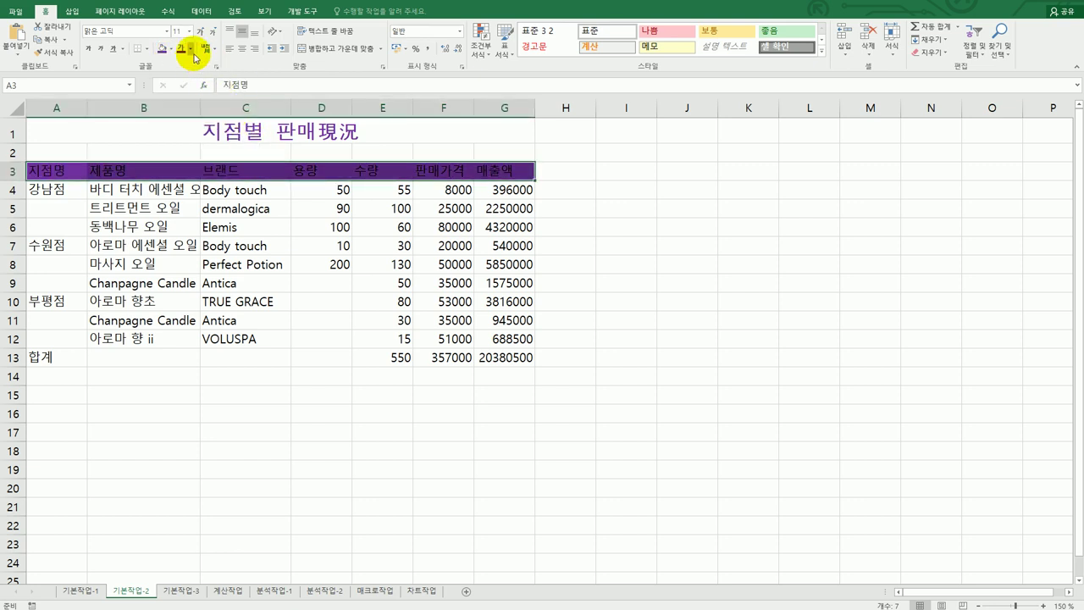
pyautogui.click(193, 51)
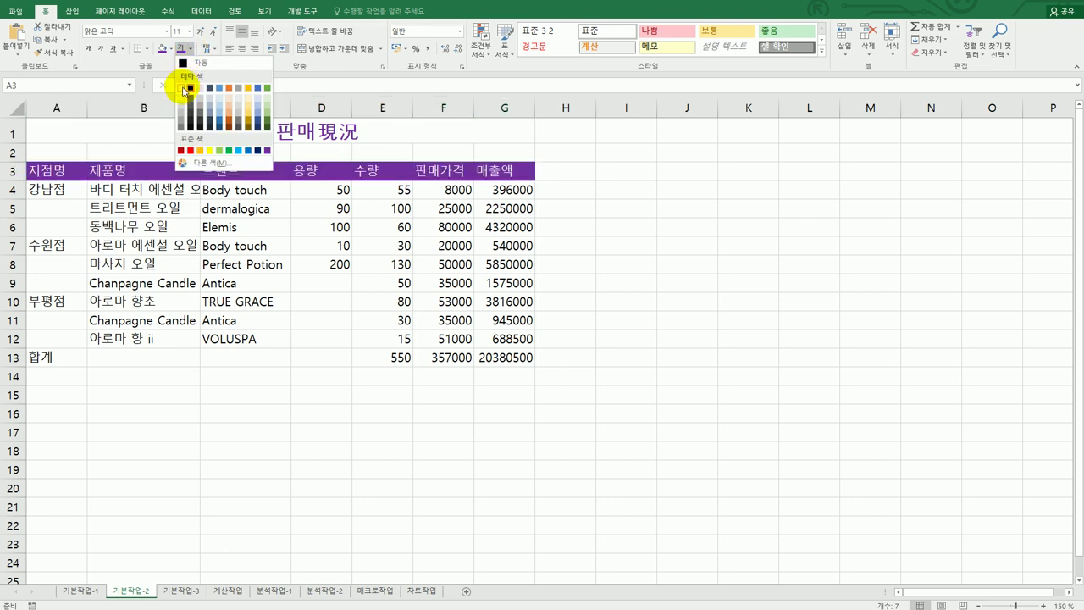
pyautogui.click(183, 89)
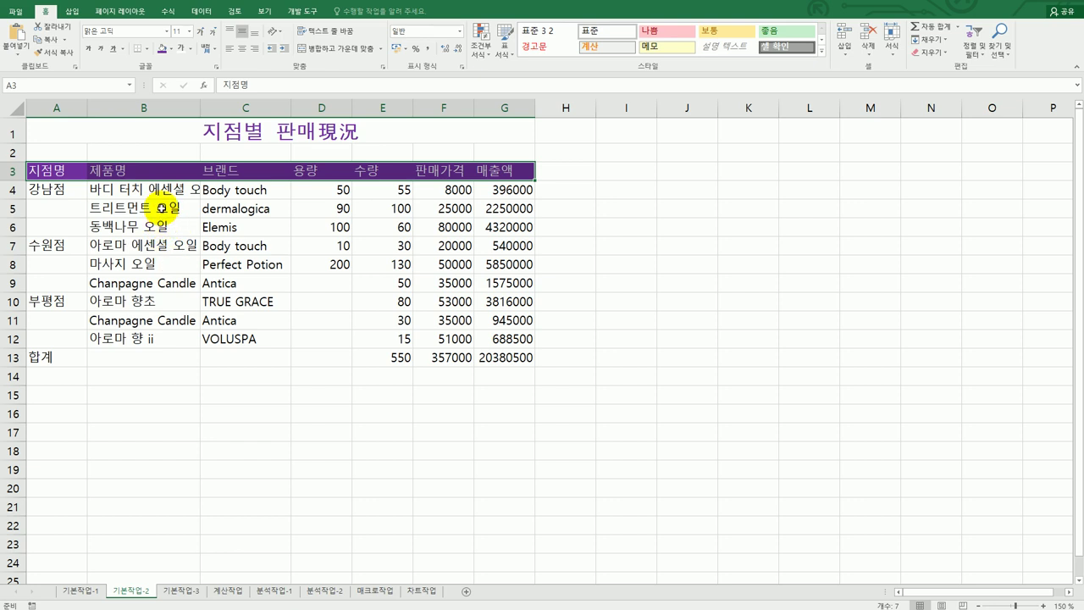
# Apply the shrink-to-fit text control (셀에 맞춤) to the product names in B4:B12
pyautogui.moveTo(152, 188); pyautogui.dragTo(153, 337)
pyautogui.rightClick(153, 248)
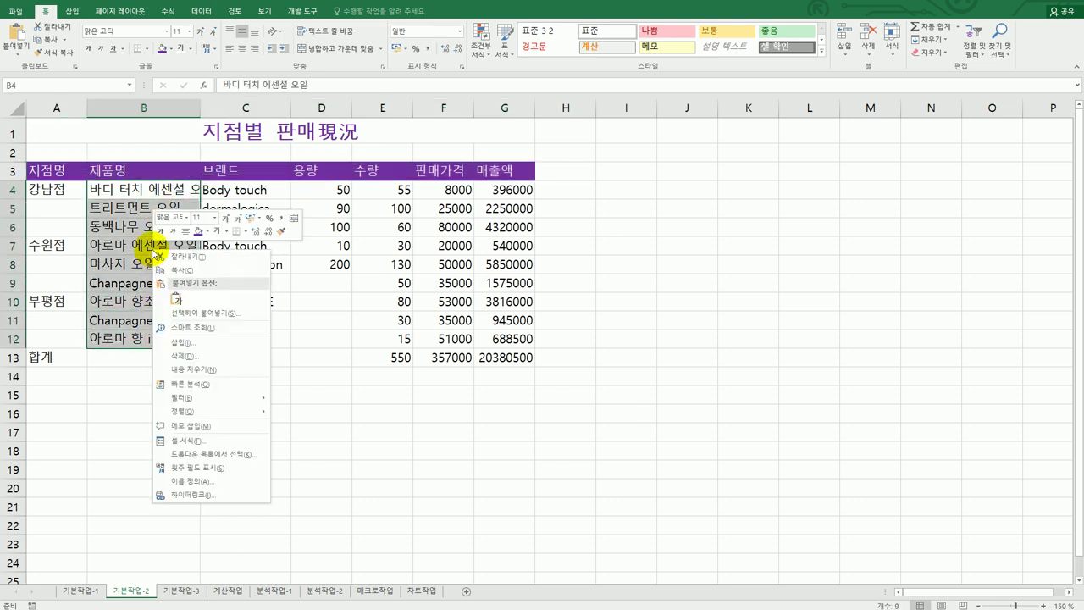
pyautogui.click(198, 441)
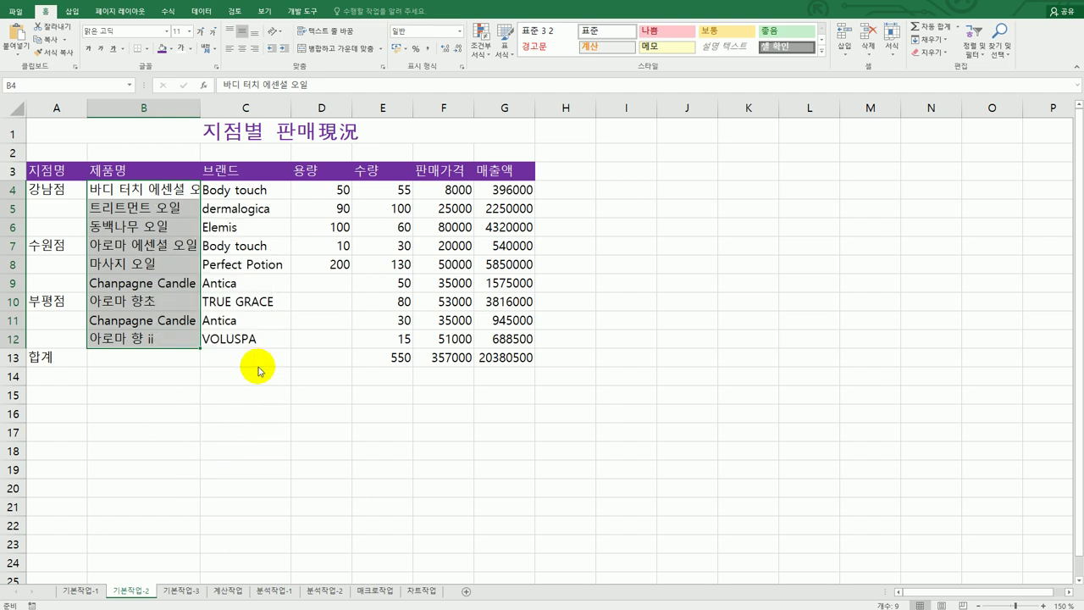
pyautogui.moveTo(228, 295); pyautogui.dragTo(508, 233)
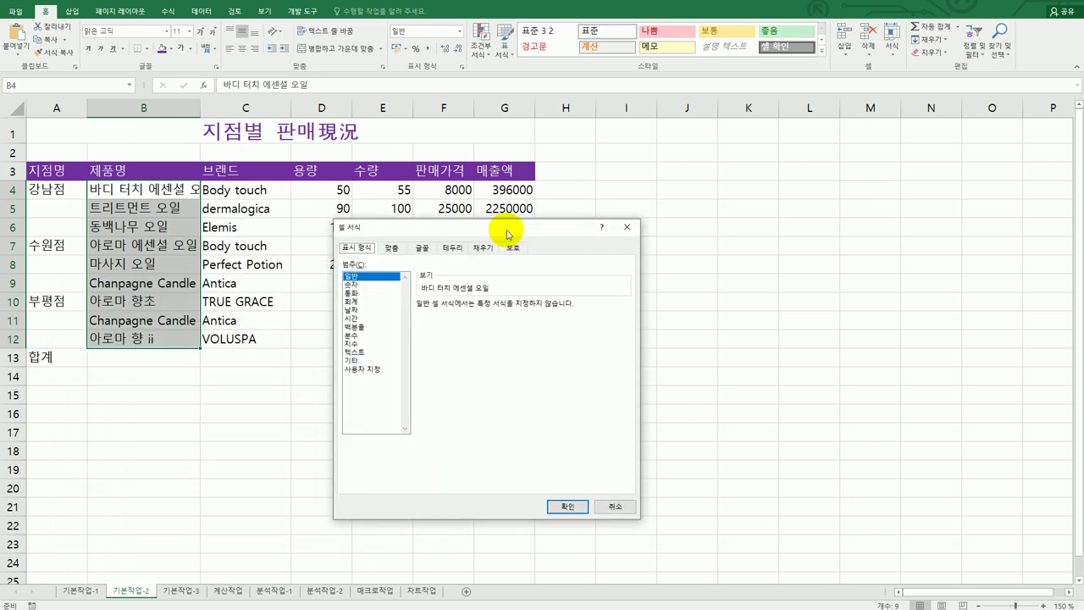
pyautogui.click(392, 247)
pyautogui.click(386, 375)
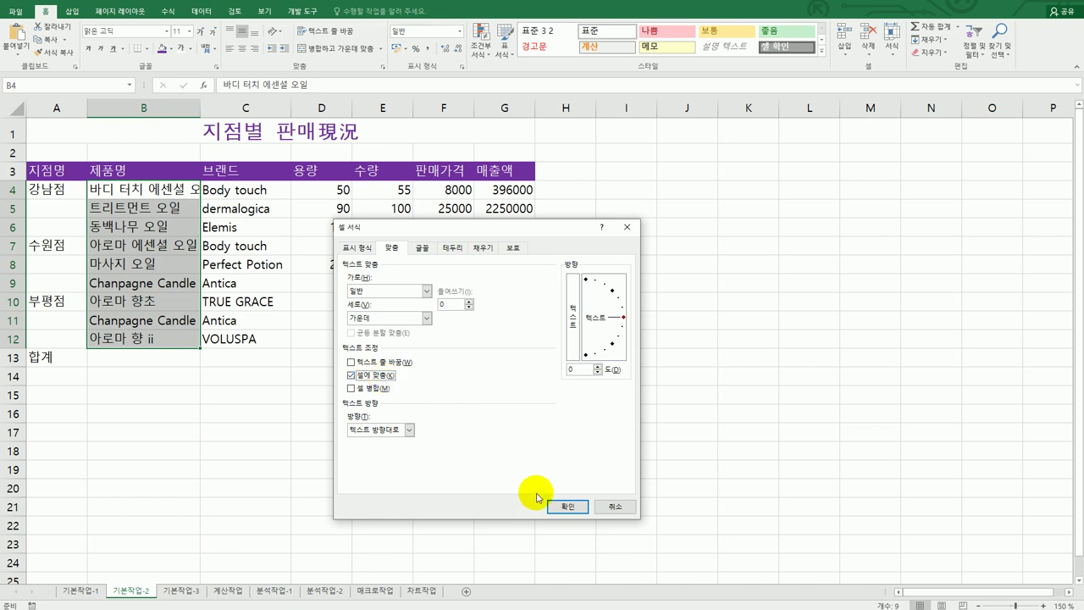
pyautogui.click(561, 506)
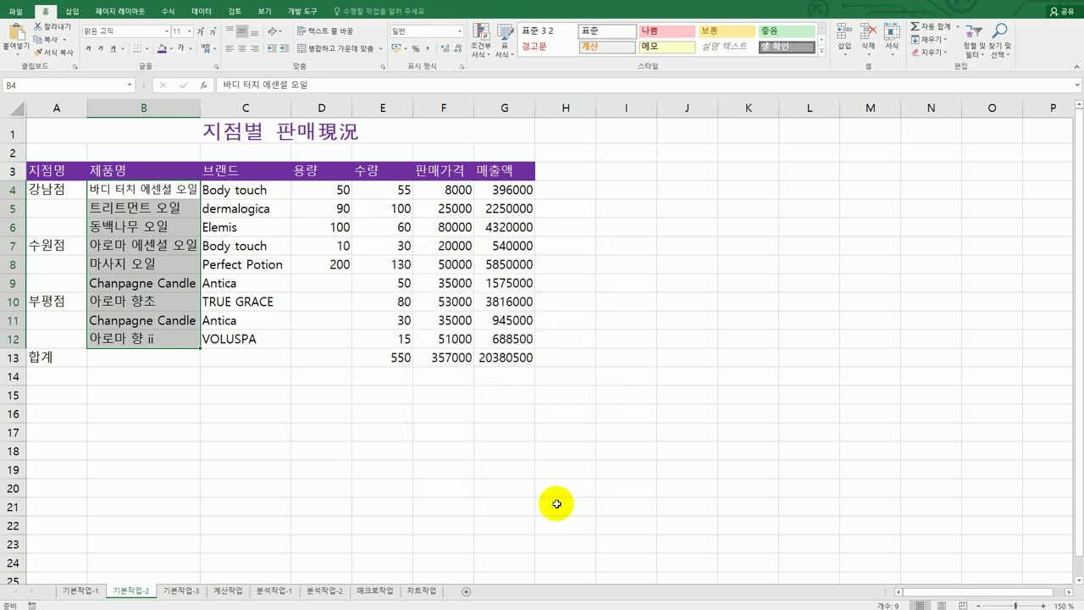
pyautogui.click(556, 504)
# After checking the instructions, merge A4:A6, A7:A9 and A10:A12 separately, with horizontal alignment 왼쪽 (들여쓰기) and vertical alignment 위쪽
pyautogui.hotkey('alt', 'Tab')
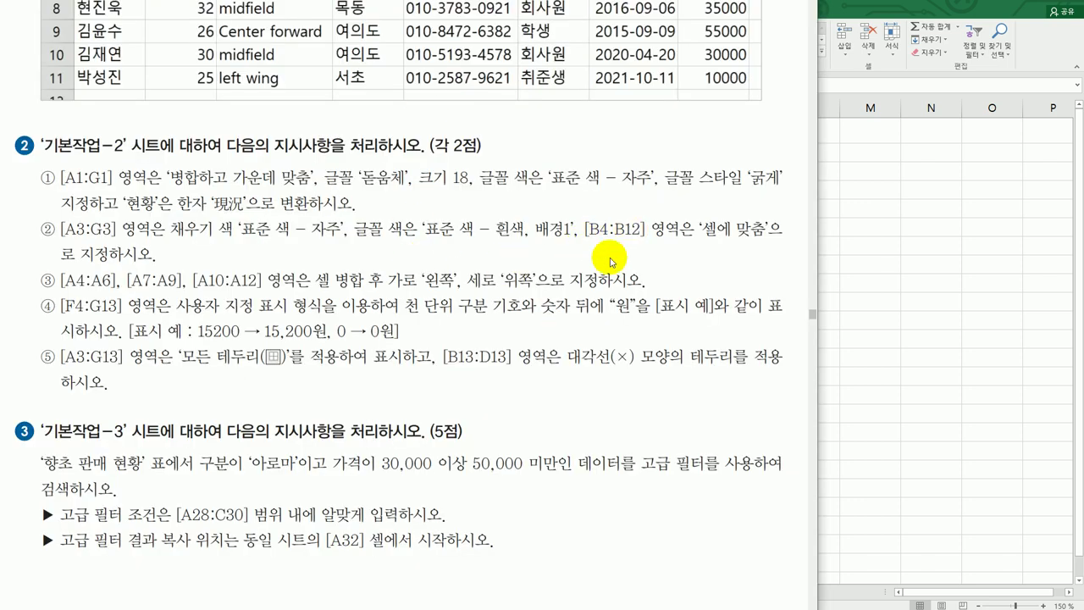
pyautogui.hotkey('alt', 'Tab')
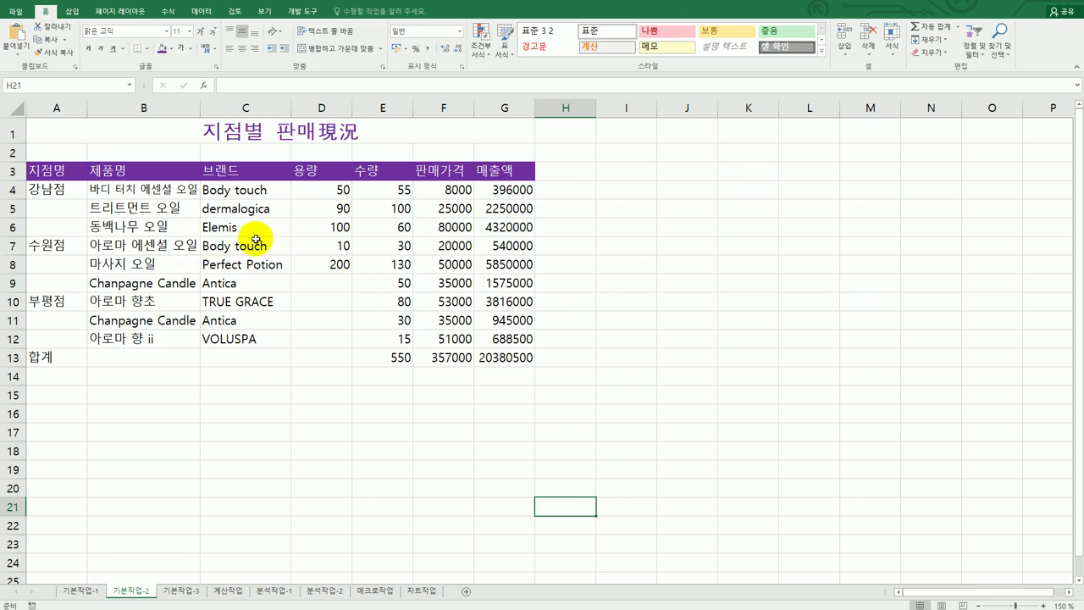
pyautogui.moveTo(47, 188); pyautogui.dragTo(64, 345)
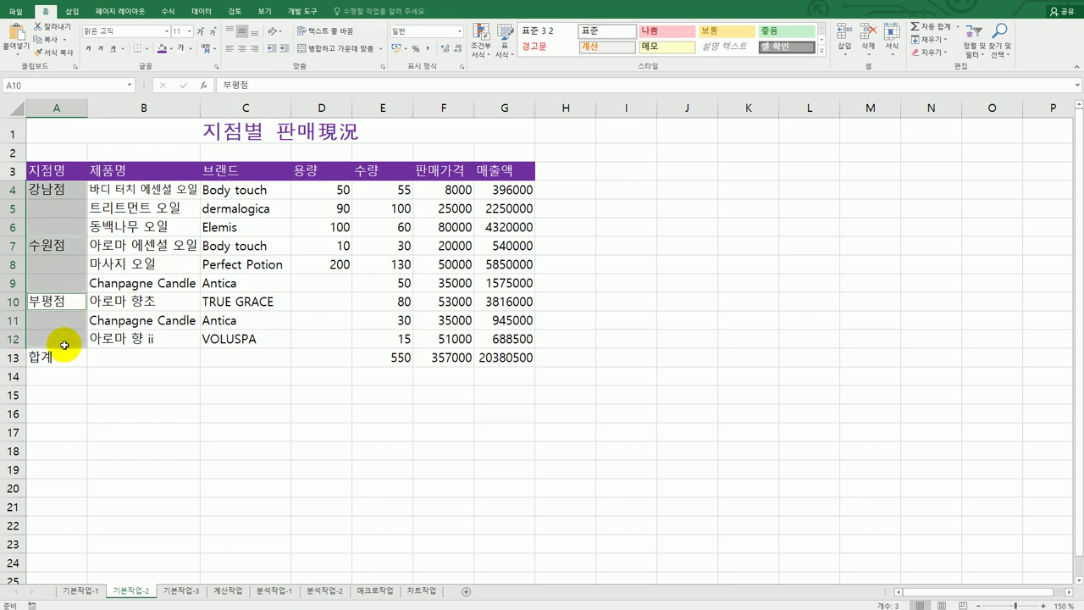
pyautogui.rightClick(66, 208)
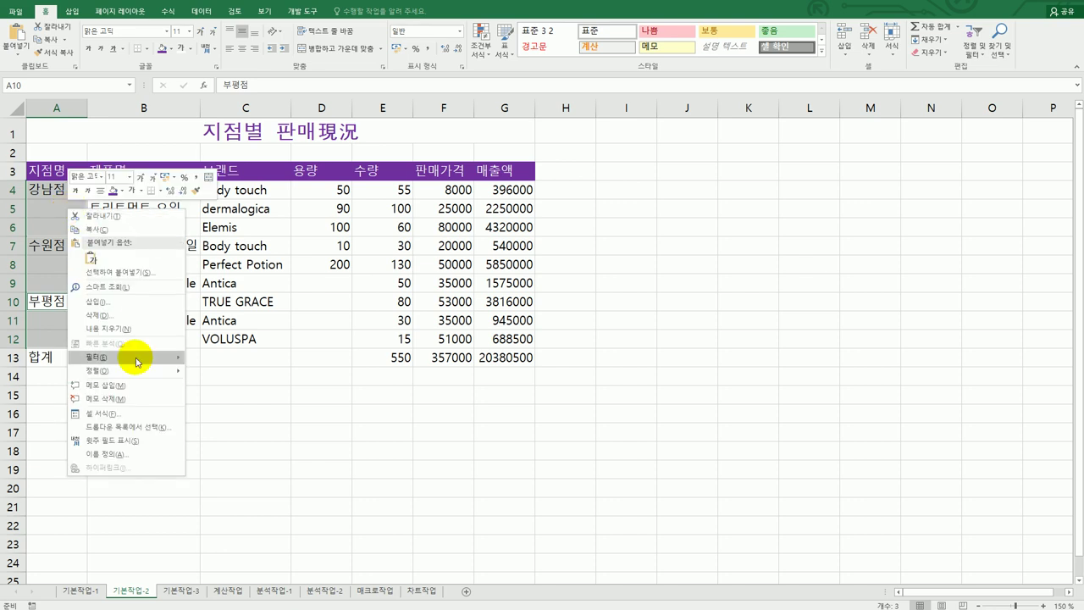
pyautogui.click(133, 414)
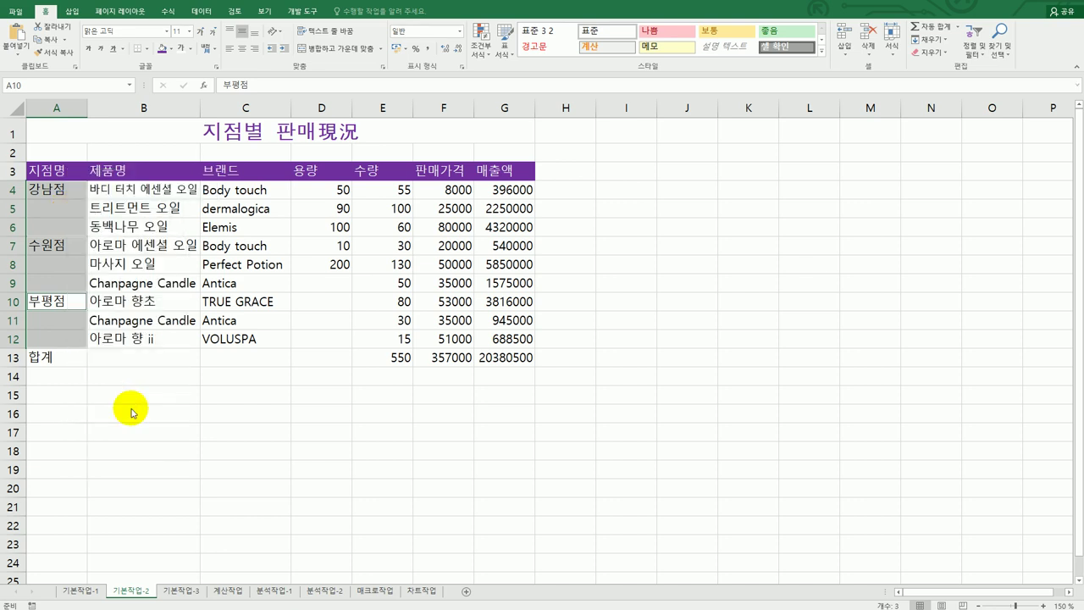
pyautogui.moveTo(154, 259); pyautogui.dragTo(456, 199)
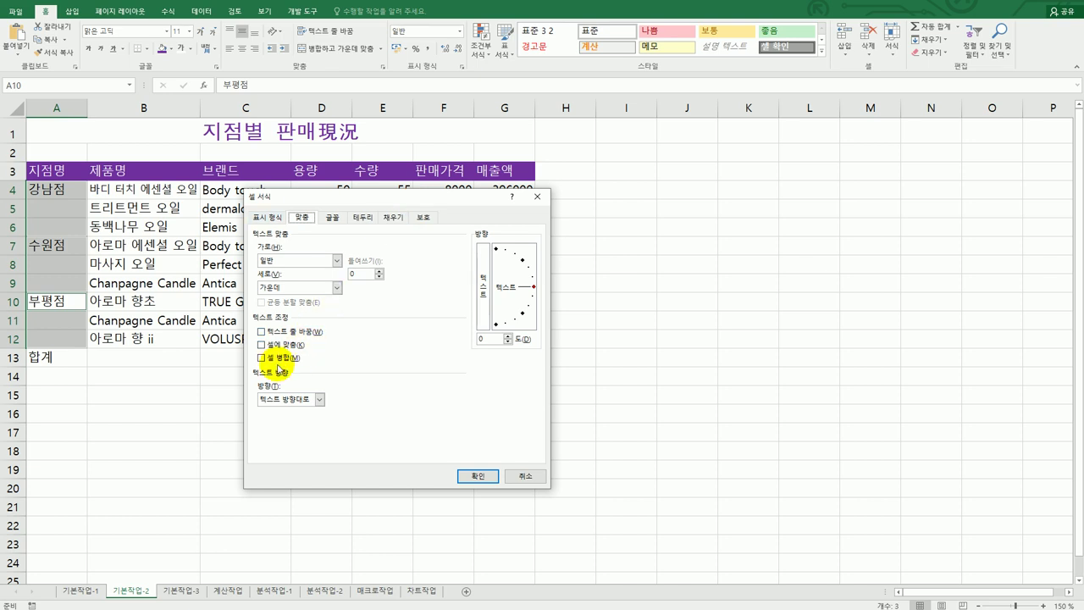
pyautogui.click(281, 361)
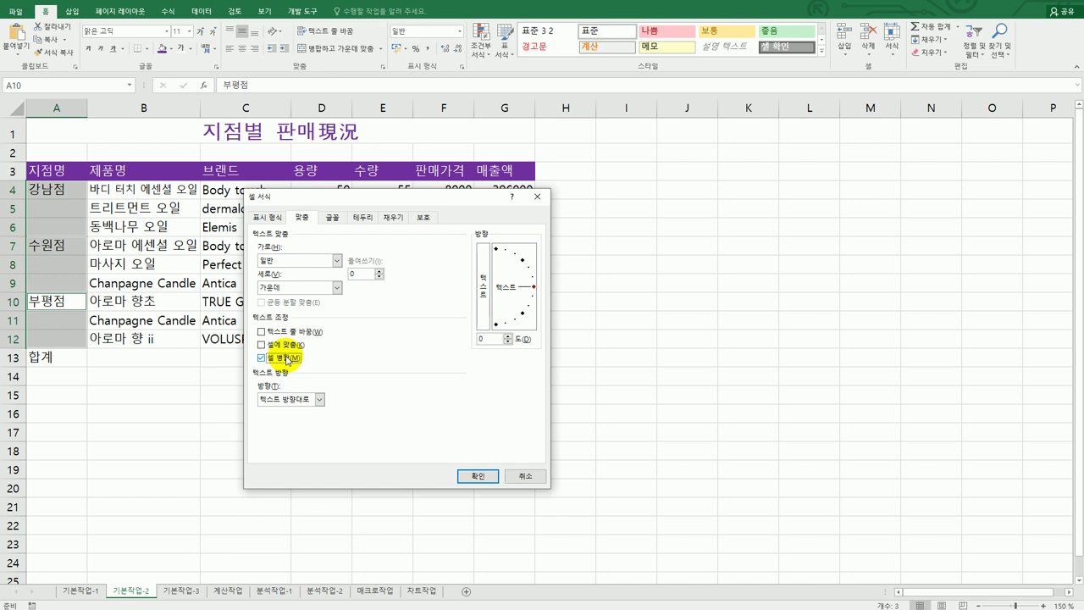
pyautogui.click(279, 261)
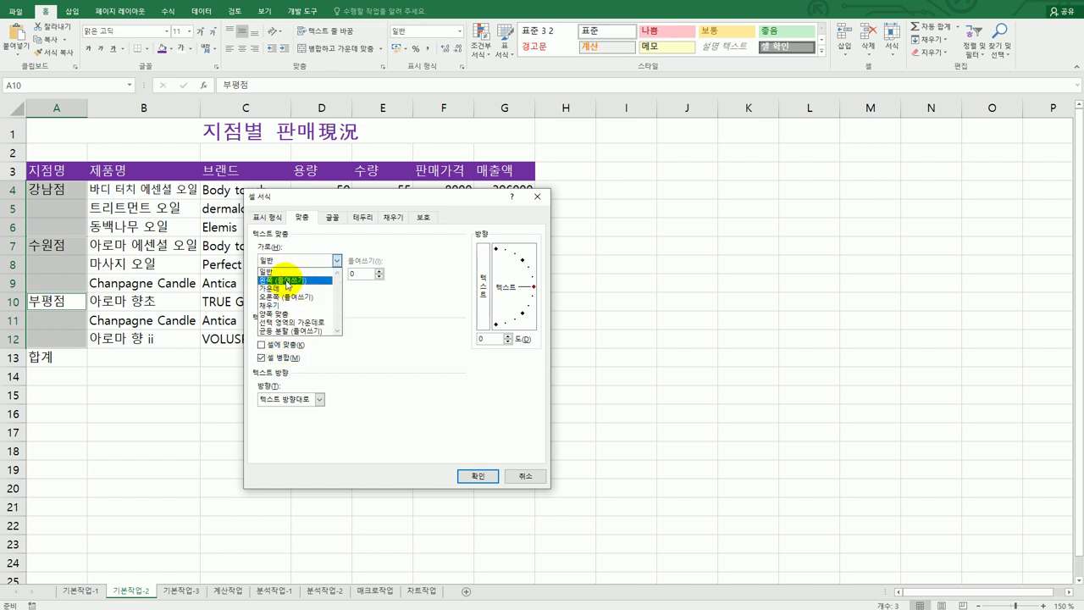
pyautogui.click(288, 280)
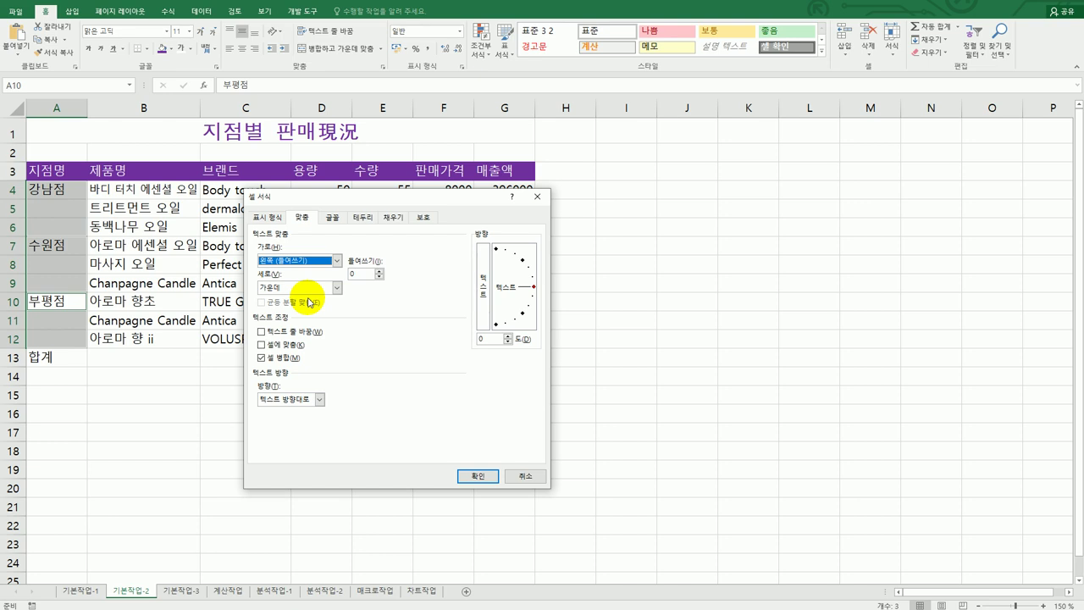
pyautogui.click(310, 287)
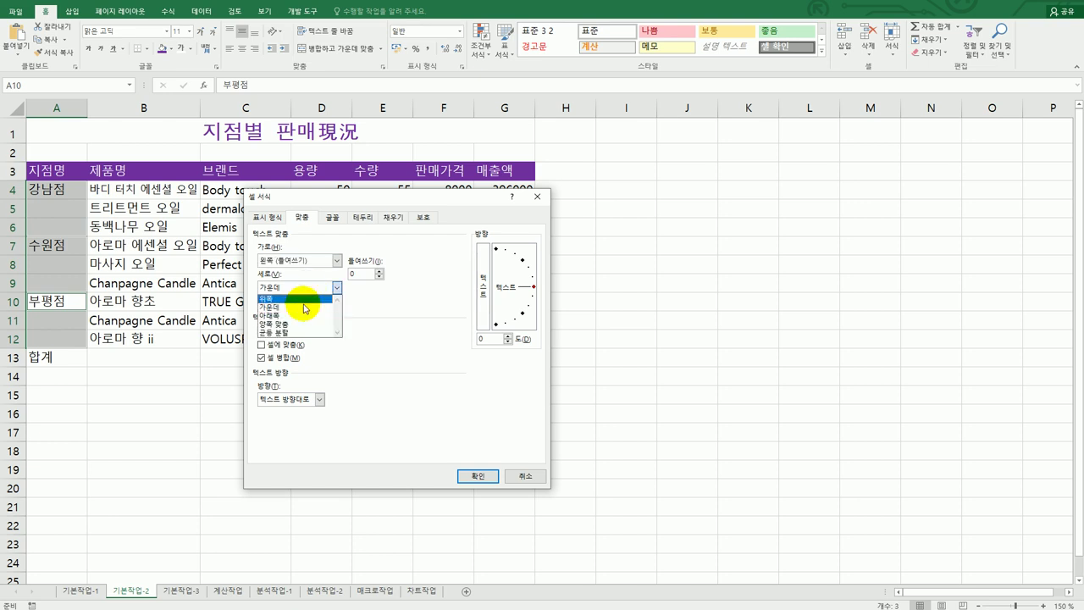
pyautogui.click(298, 297)
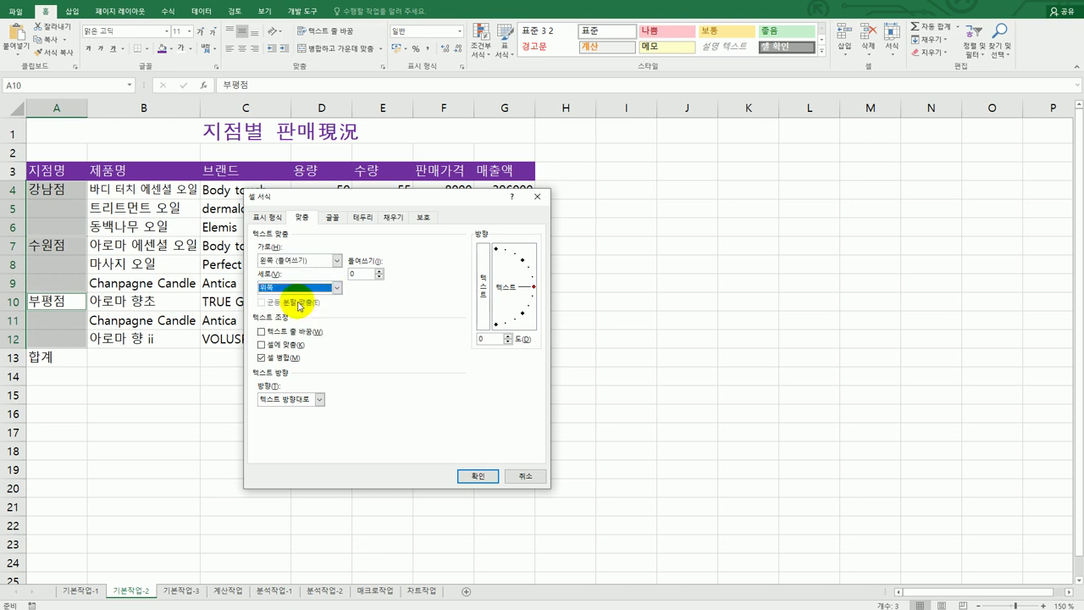
pyautogui.click(467, 476)
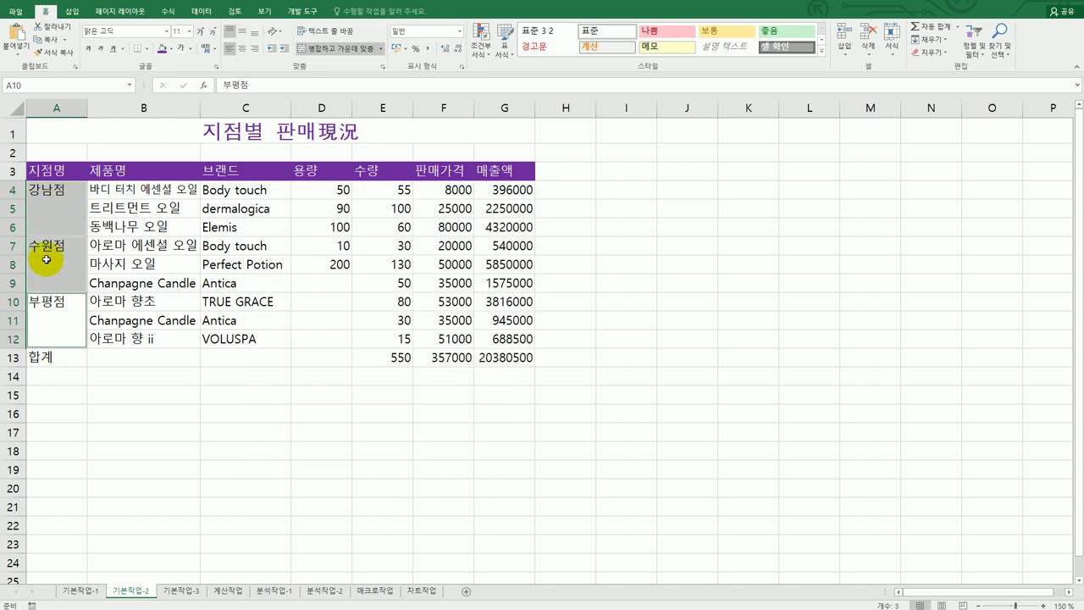
pyautogui.click(47, 190)
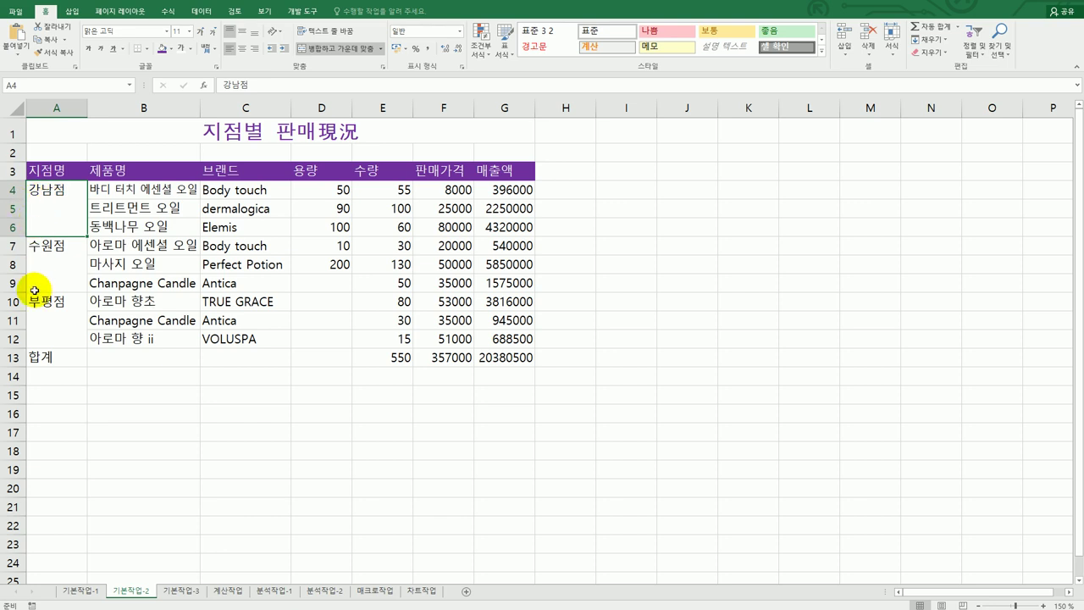
pyautogui.click(47, 245)
pyautogui.click(46, 303)
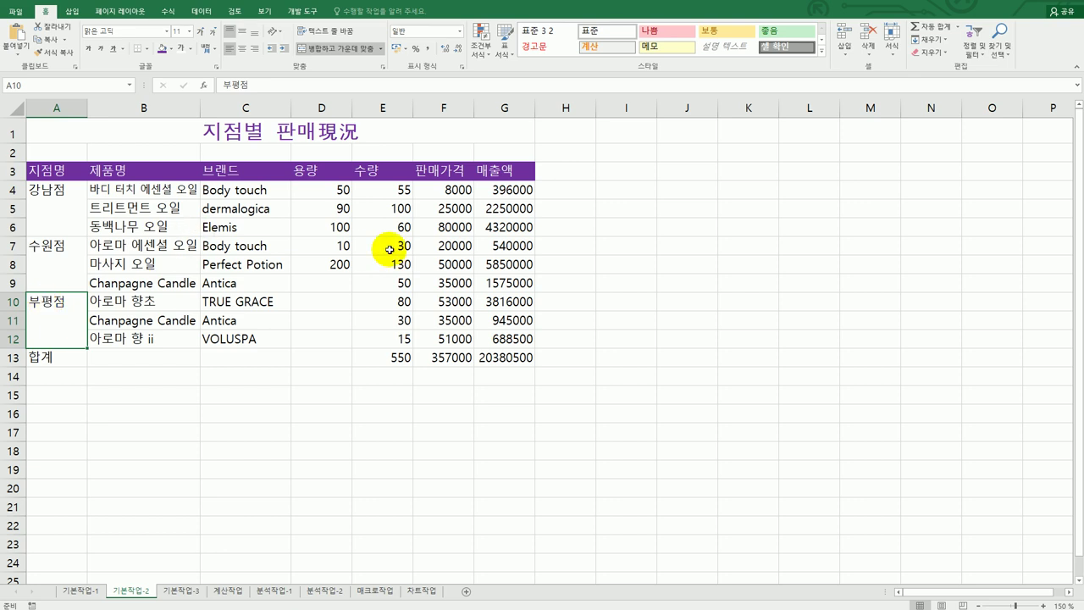
# Apply the custom number format #,##0원 to the price and sales amounts in F4:G13
pyautogui.moveTo(452, 189); pyautogui.dragTo(506, 356)
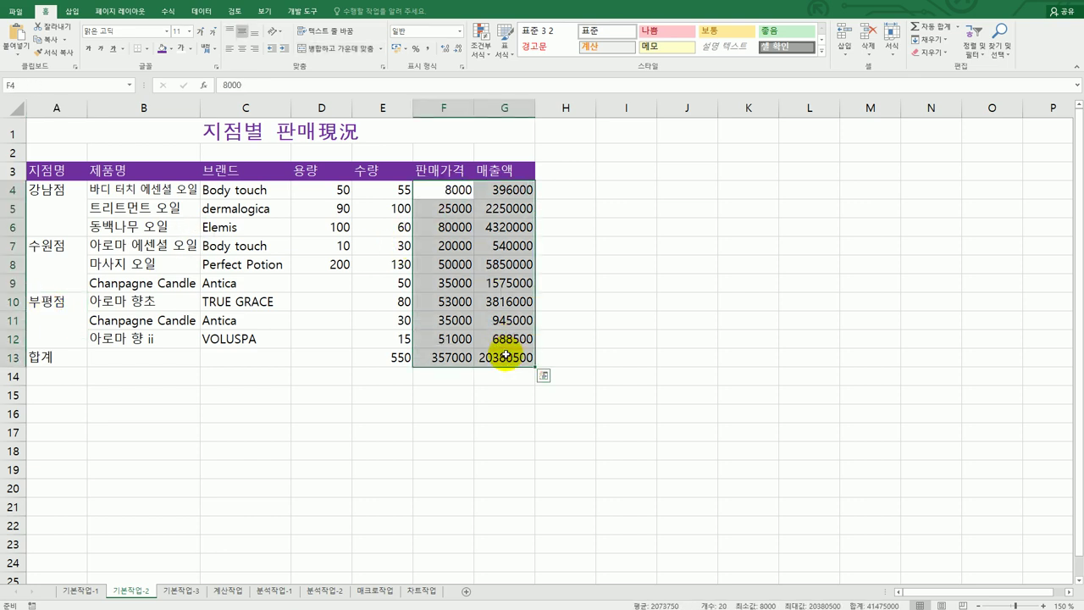
pyautogui.rightClick(505, 245)
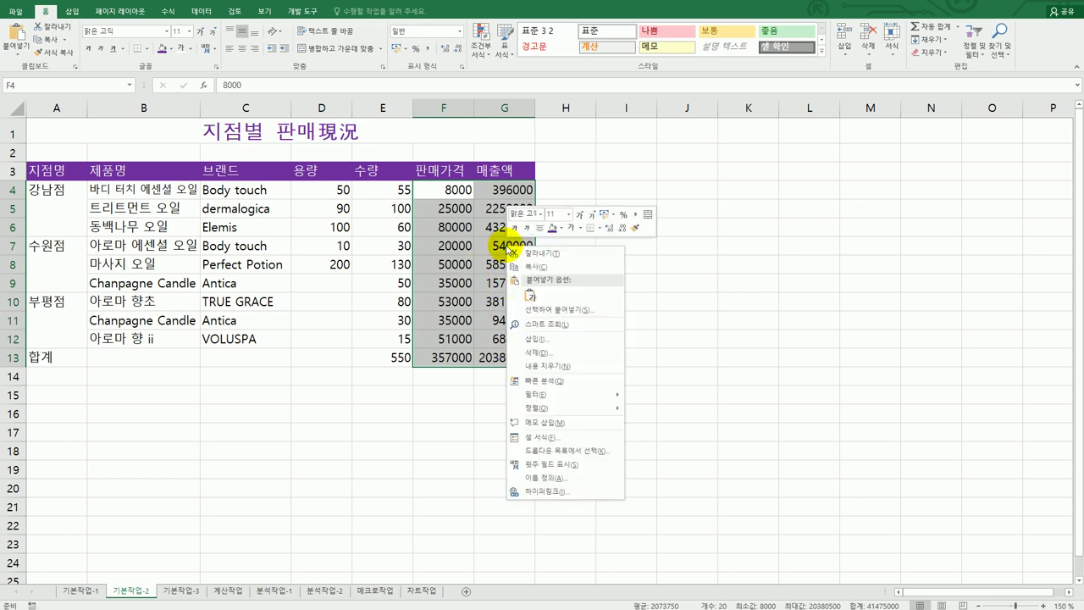
pyautogui.click(581, 437)
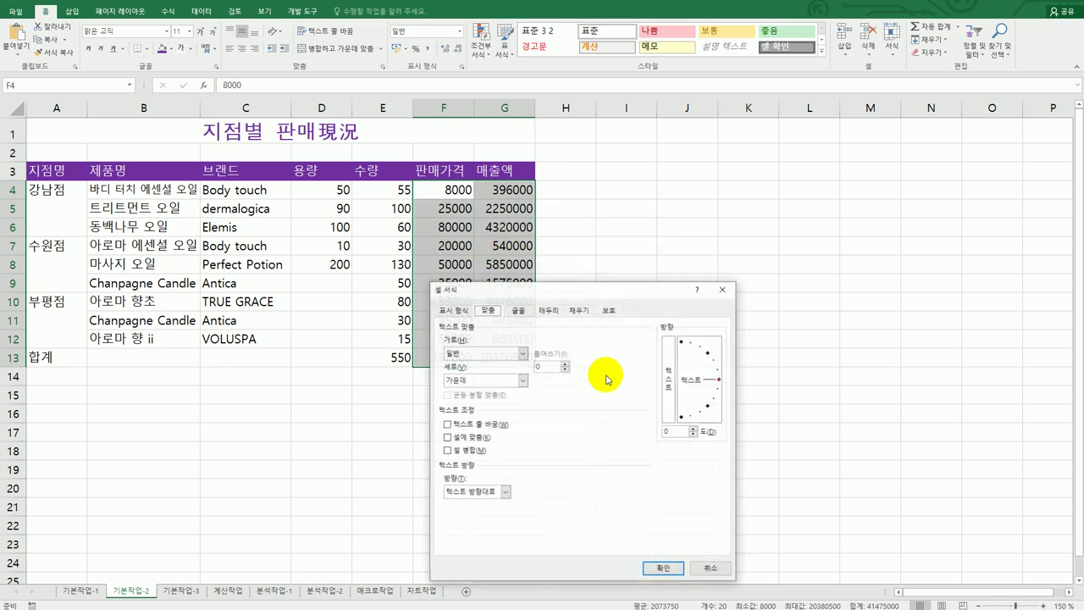
pyautogui.moveTo(588, 296); pyautogui.dragTo(759, 190)
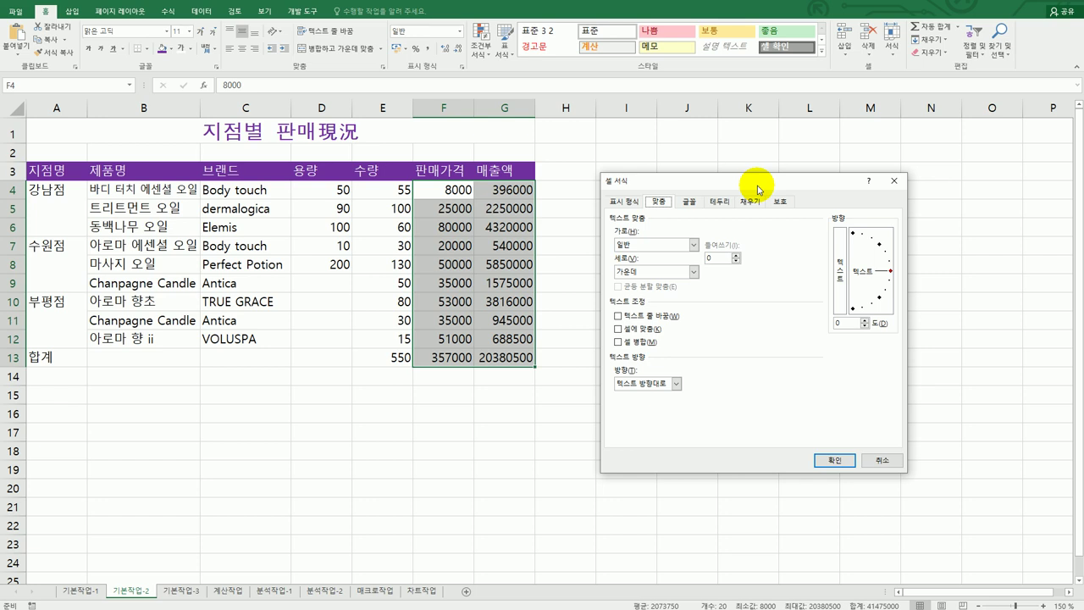
pyautogui.click(625, 202)
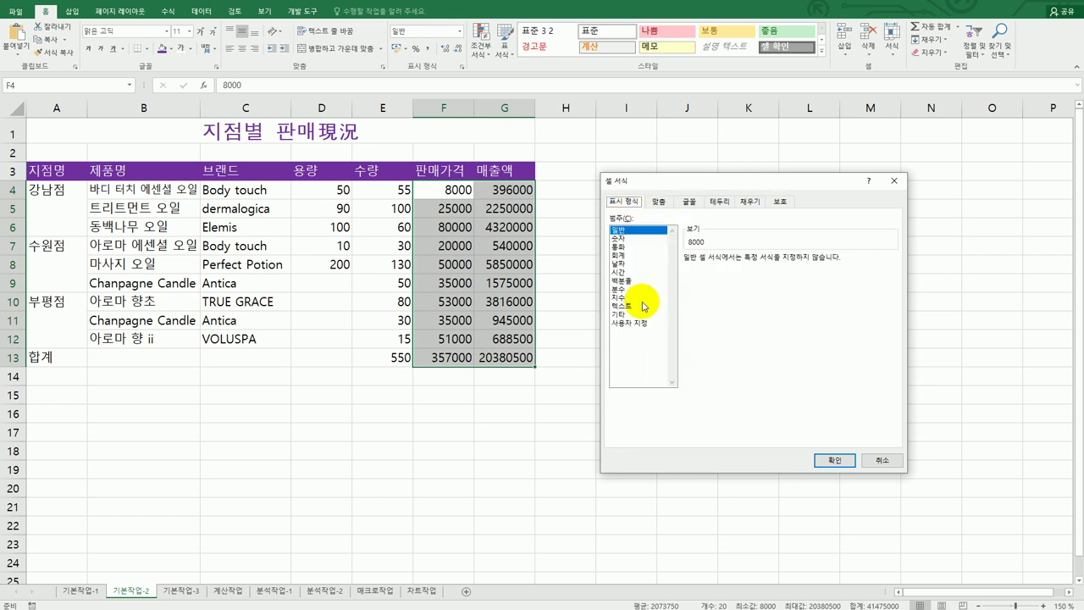
pyautogui.click(641, 323)
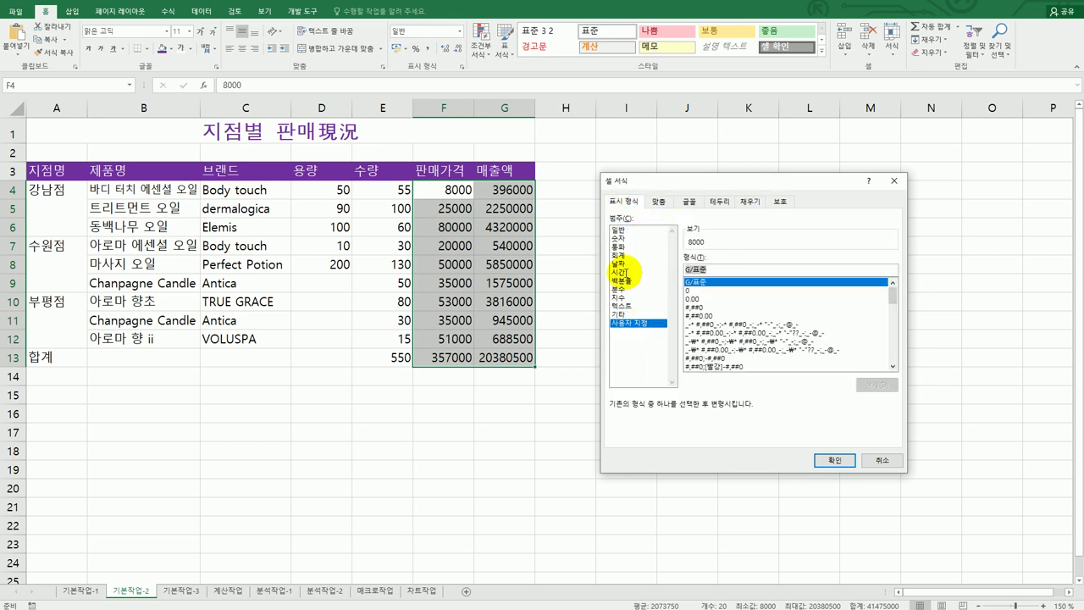
pyautogui.write('#')
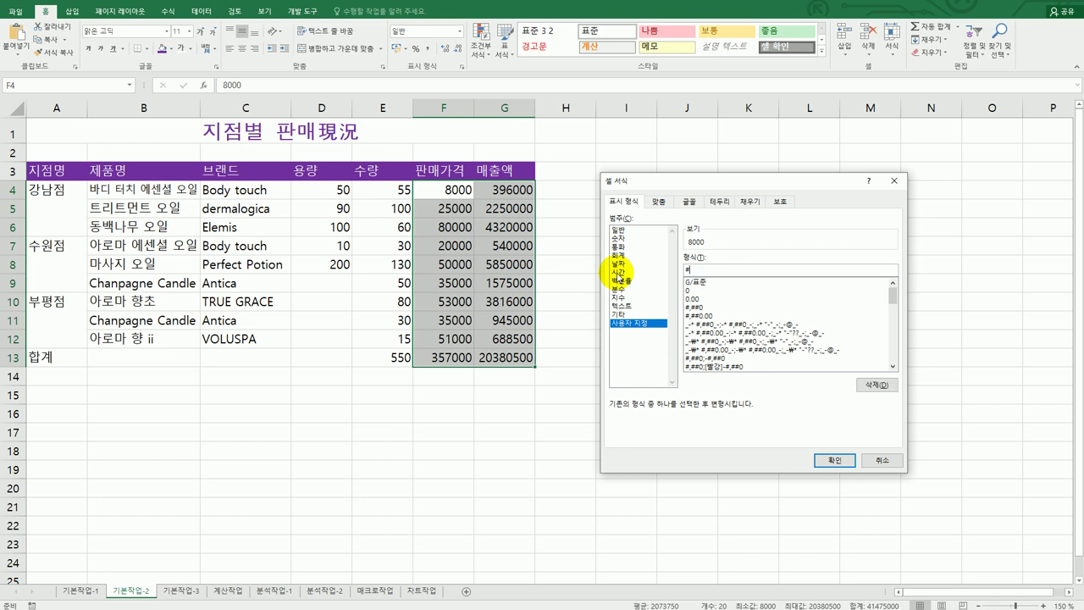
pyautogui.write(',##0')
pyautogui.write('dn')
pyautogui.press('BackSpace')
pyautogui.write('원')
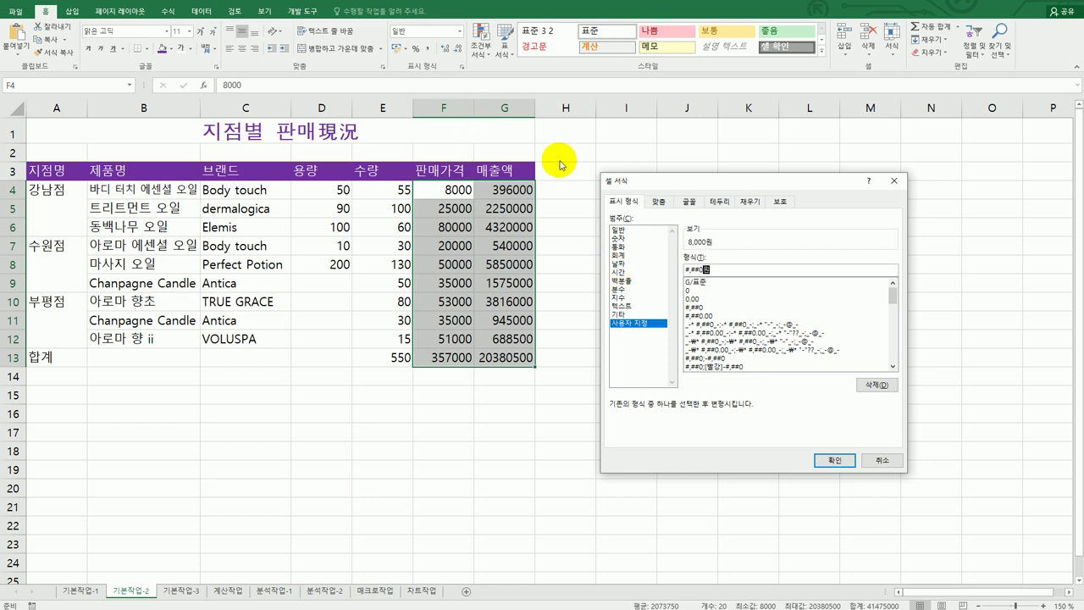
pyautogui.click(831, 463)
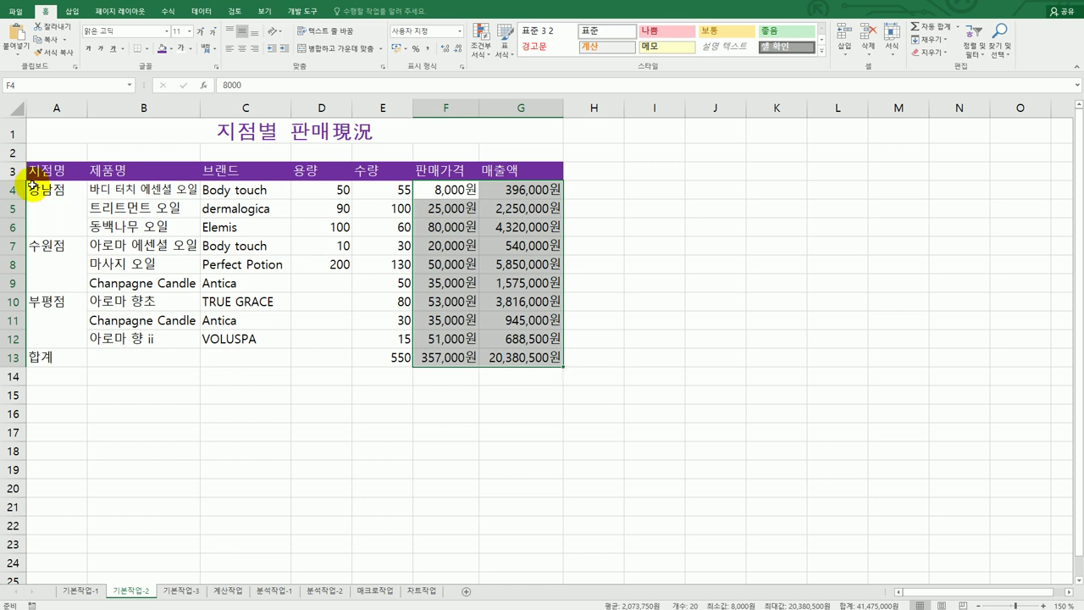
# Apply 모든 테두리 (all borders) to the whole table A3:G13
pyautogui.moveTo(47, 175); pyautogui.dragTo(532, 359)
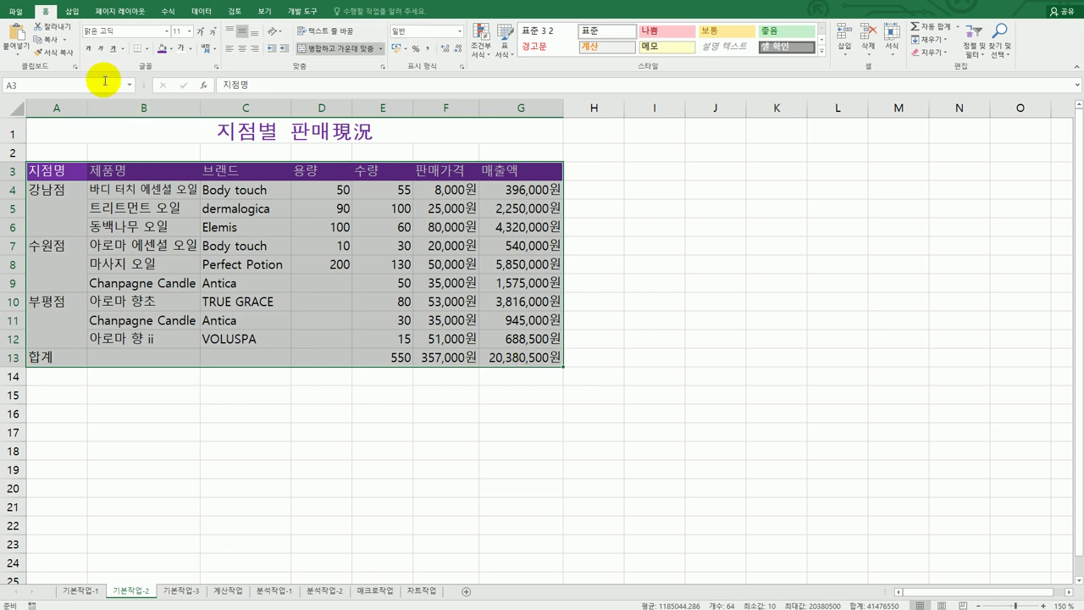
pyautogui.click(147, 48)
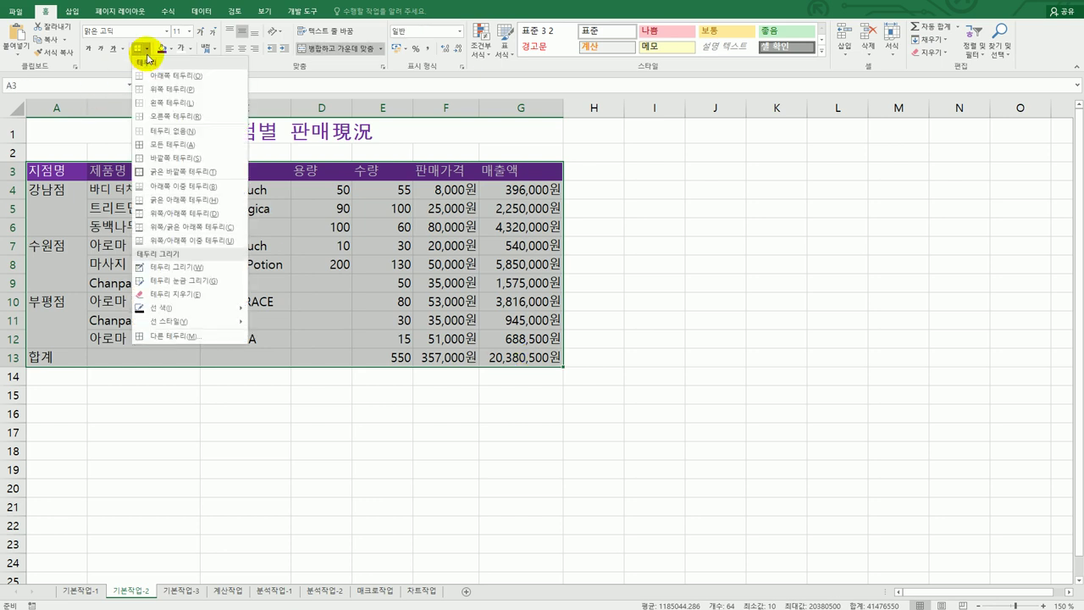
pyautogui.click(171, 145)
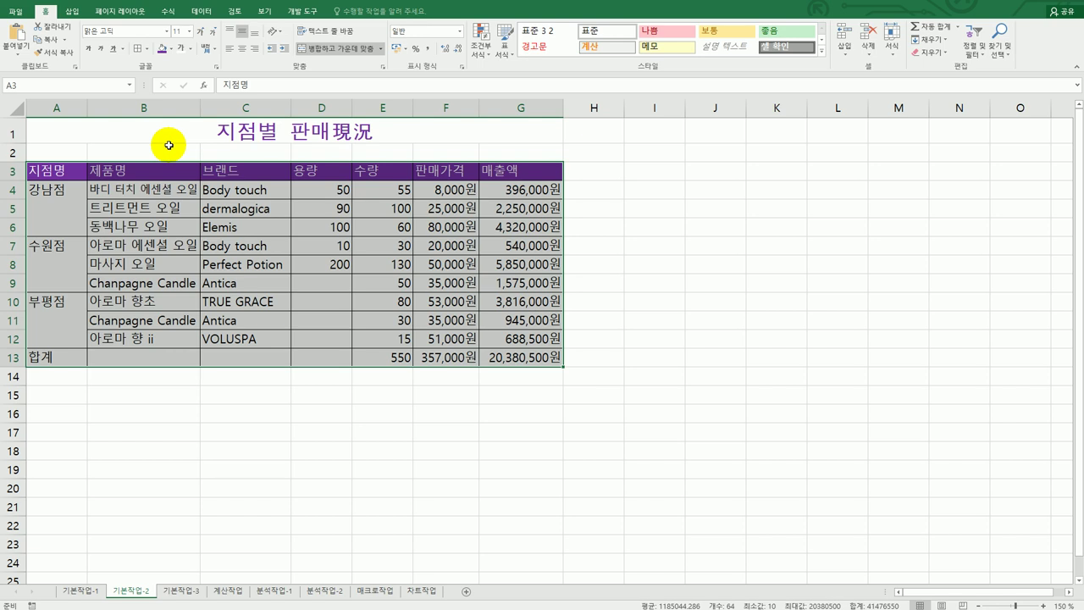
# Add both diagonal borders, forming an X, to the empty total-row cells B13:D13
pyautogui.moveTo(151, 357); pyautogui.dragTo(311, 355)
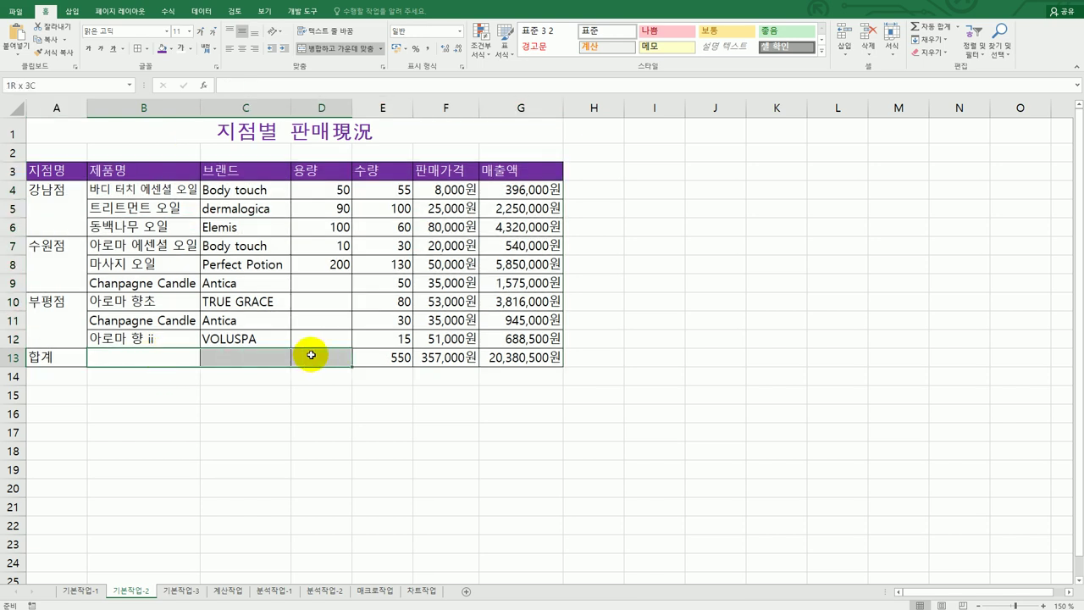
pyautogui.rightClick(312, 355)
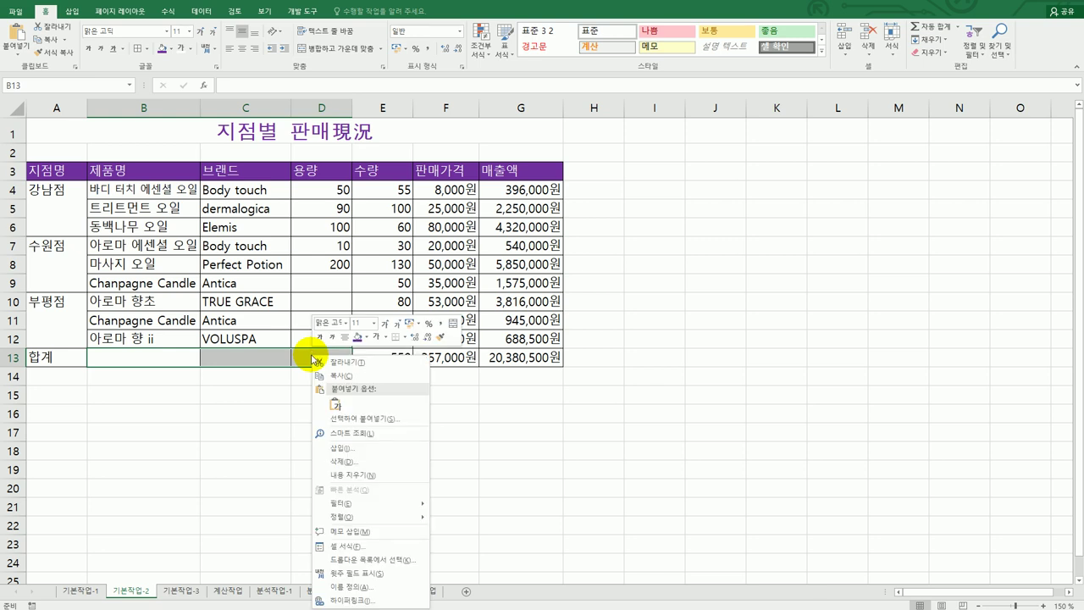
pyautogui.click(398, 549)
pyautogui.moveTo(411, 408); pyautogui.dragTo(617, 164)
pyautogui.click(587, 187)
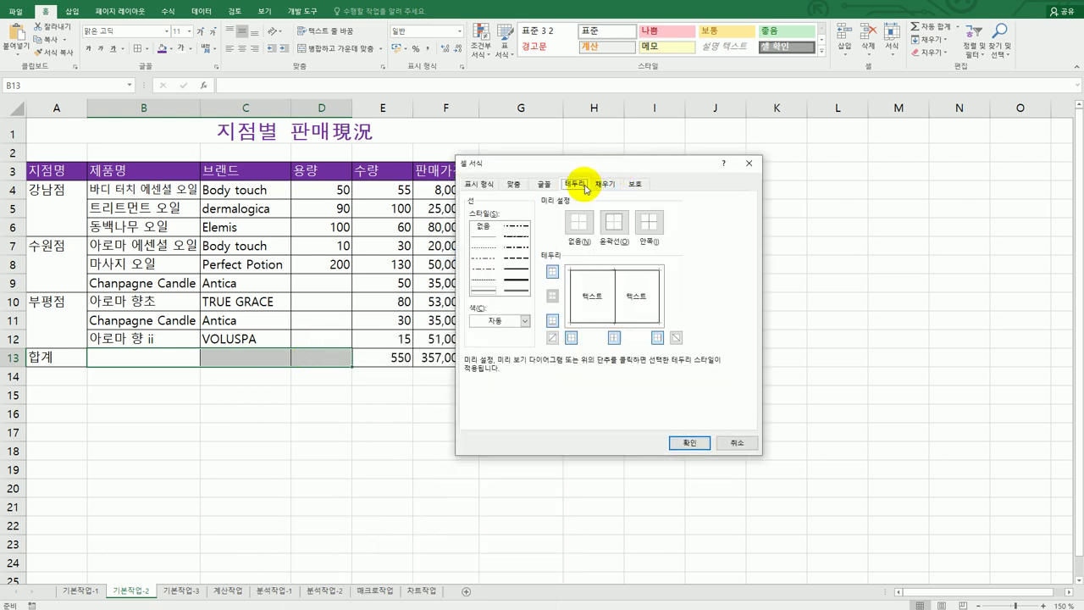
pyautogui.click(553, 337)
pyautogui.click(676, 338)
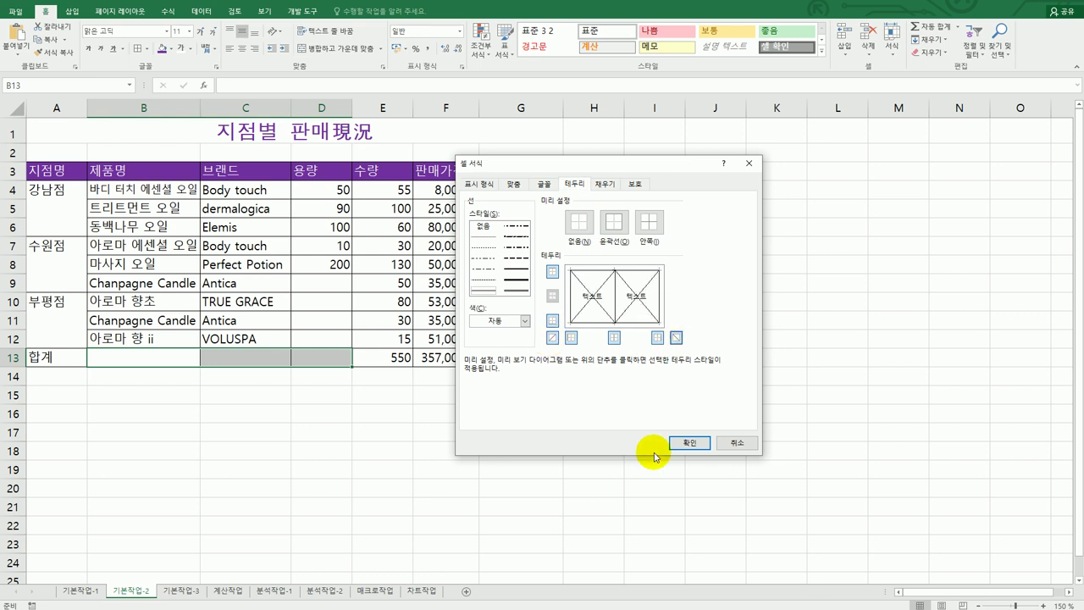
pyautogui.click(687, 443)
pyautogui.click(325, 363)
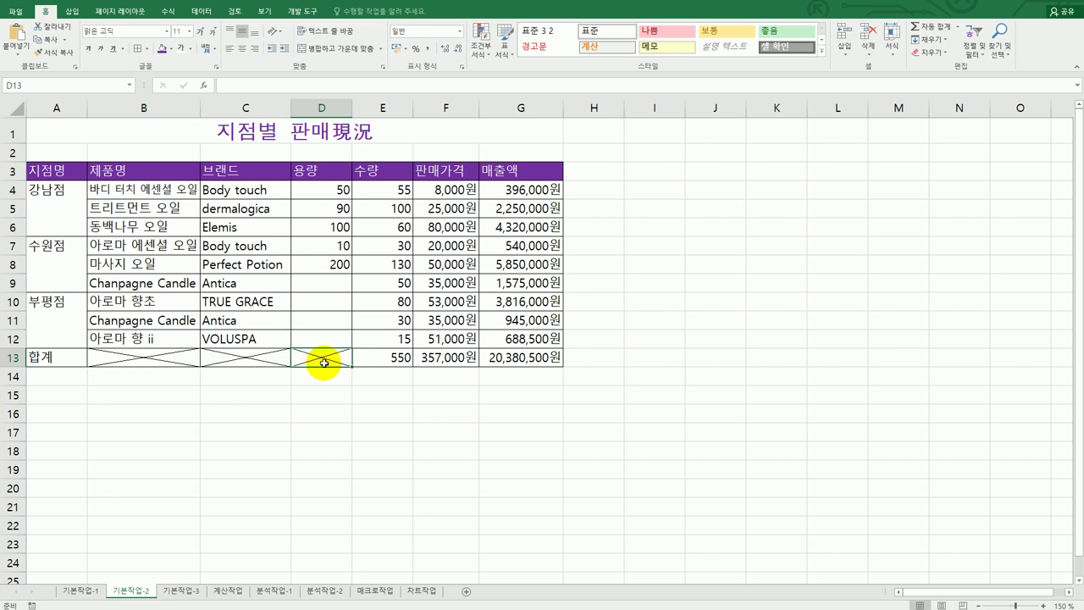
# Read the exam instructions for the advanced filter task and open the sheet 기본작업-3 in Excel
pyautogui.hotkey('alt', 'Tab')
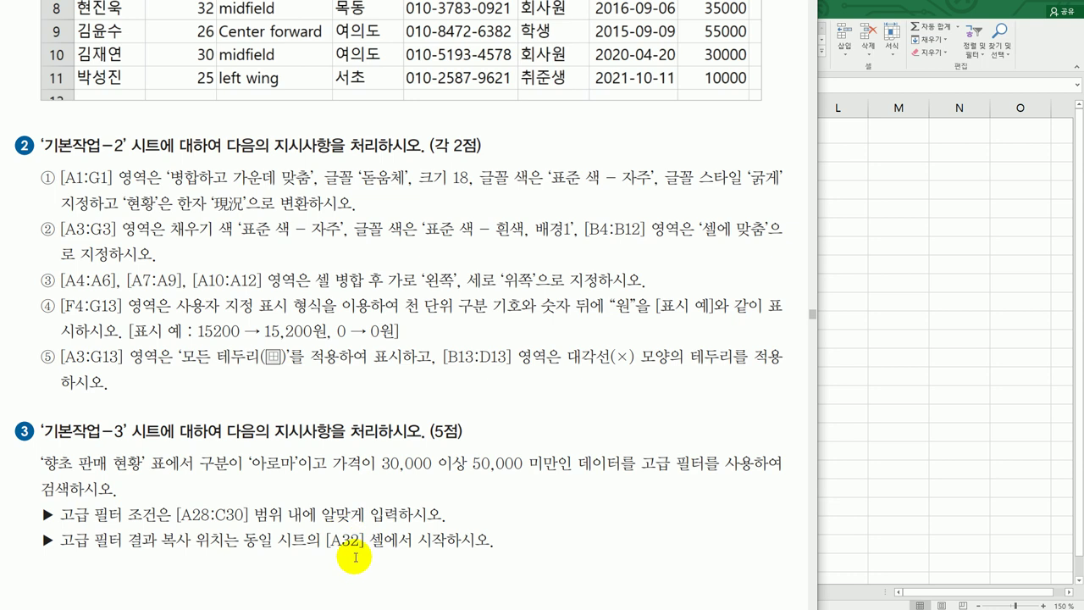
pyautogui.click(838, 471)
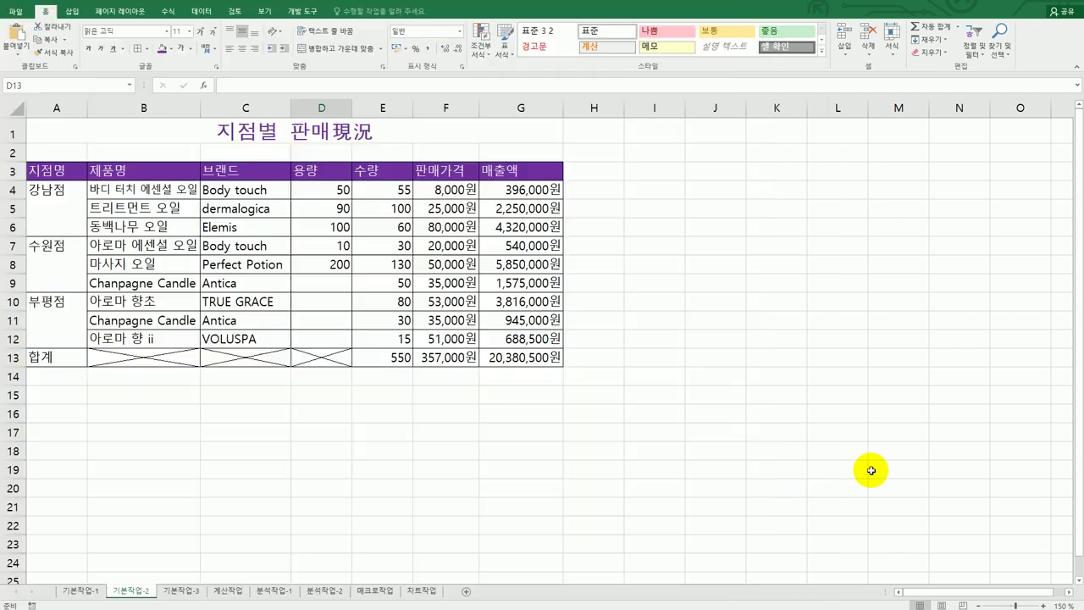
pyautogui.click(194, 598)
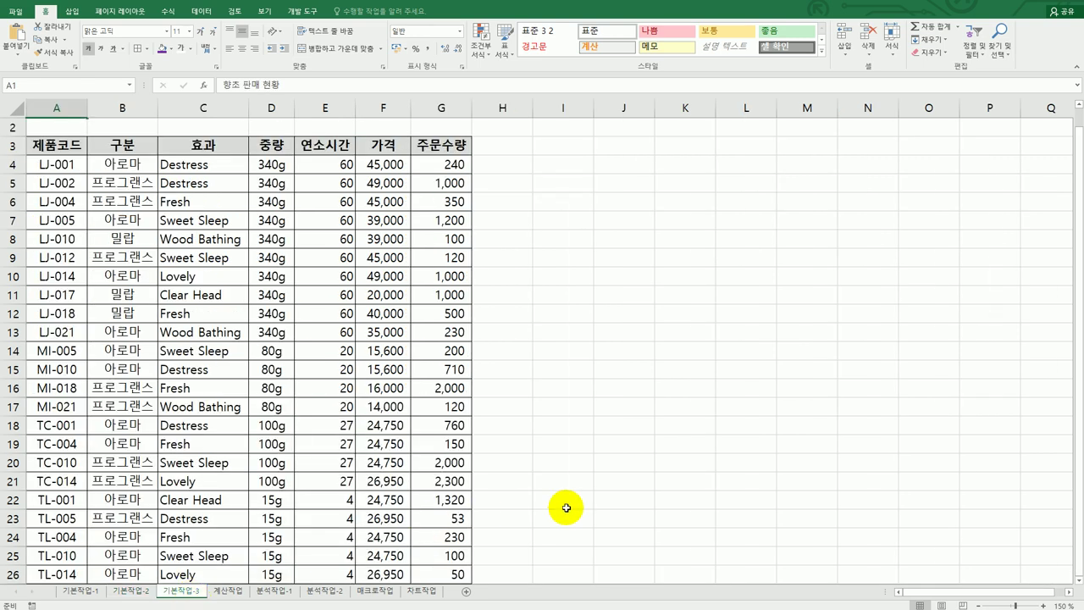
# Copy the 구분 header and the 아로마 value from B3:B4 to the criteria range starting at A28
pyautogui.click(125, 151)
pyautogui.moveTo(126, 156); pyautogui.dragTo(126, 162)
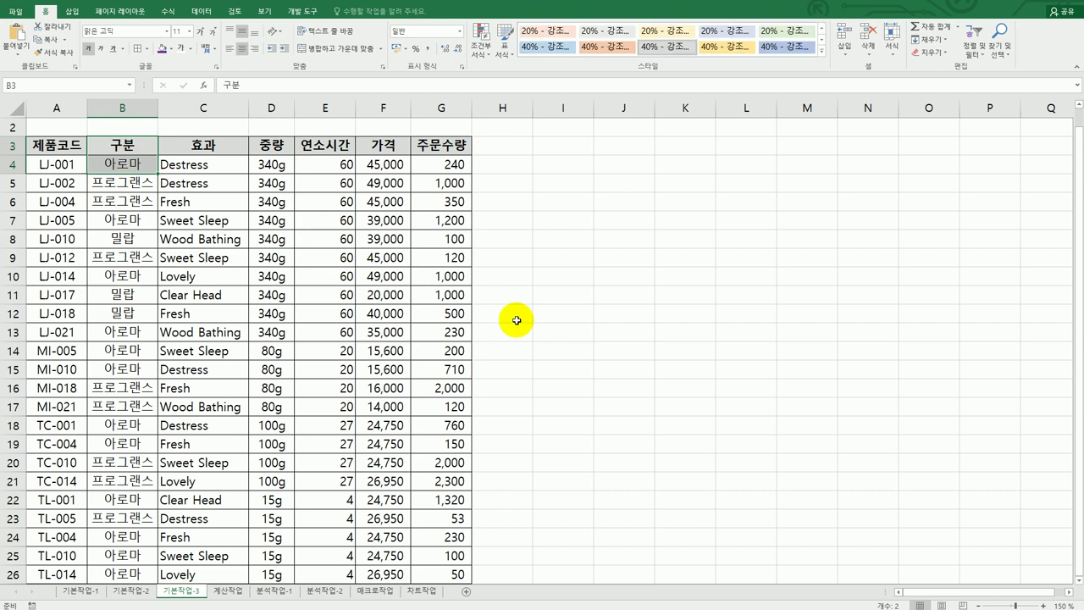
pyautogui.hotkey('ctrl', 'c')
pyautogui.scroll(-2, 521, 332)
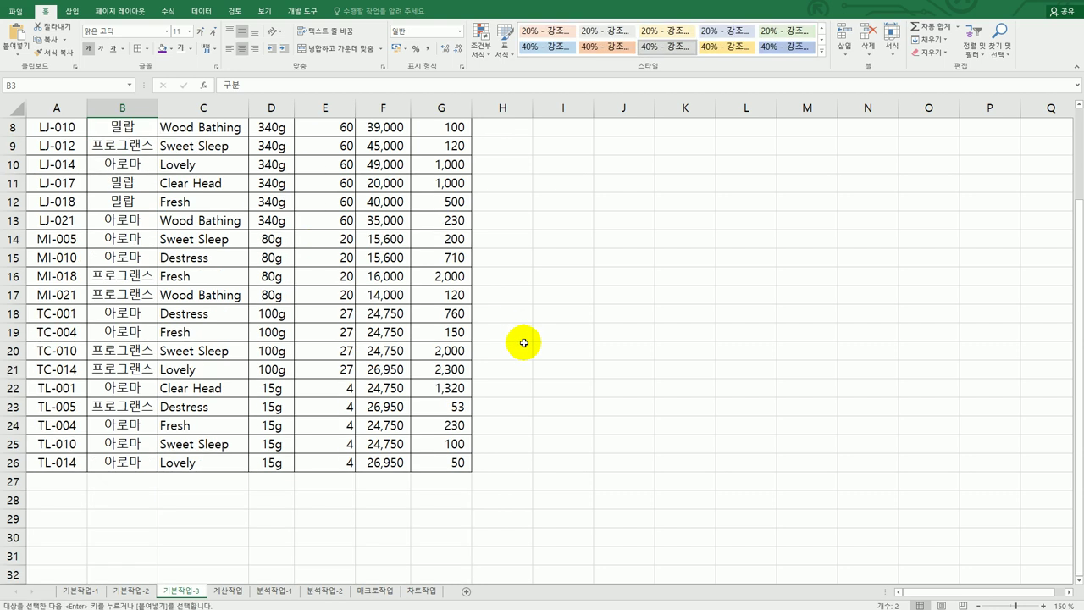
pyautogui.click(54, 507)
pyautogui.hotkey('ctrl', 'v')
# Copy the 가격 header from F3 into both B28 and C28 of the criteria range
pyautogui.scroll(3, 426, 355)
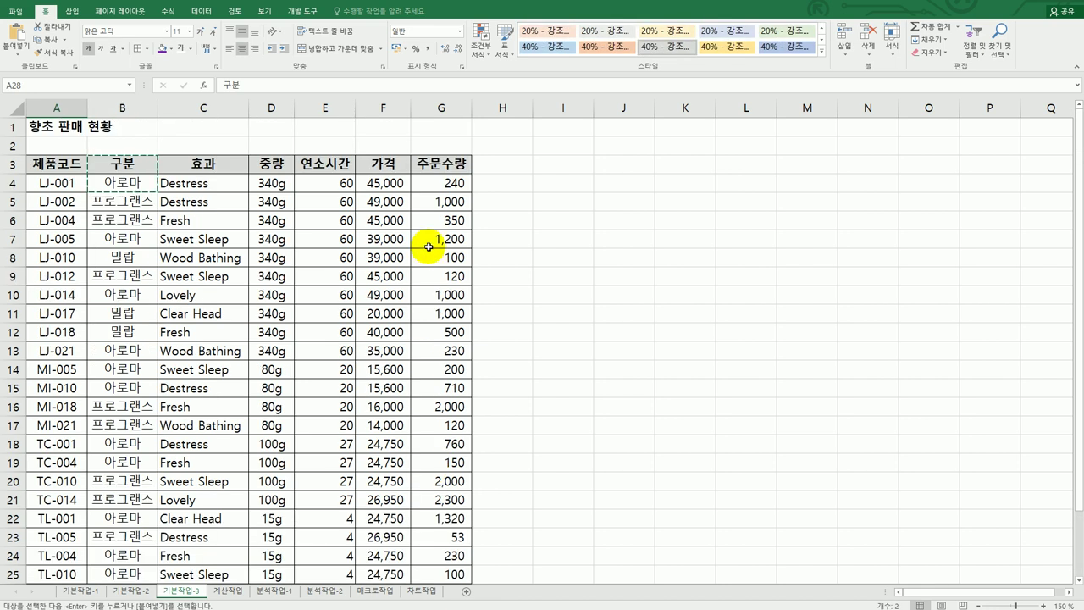
pyautogui.click(401, 165)
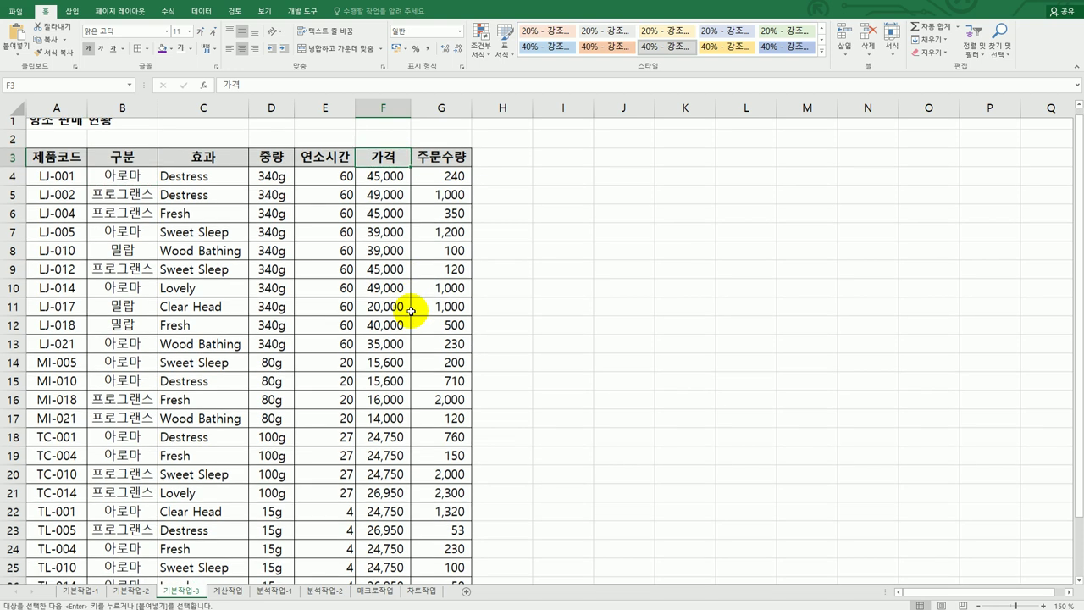
pyautogui.scroll(-3, 418, 307)
pyautogui.click(121, 469)
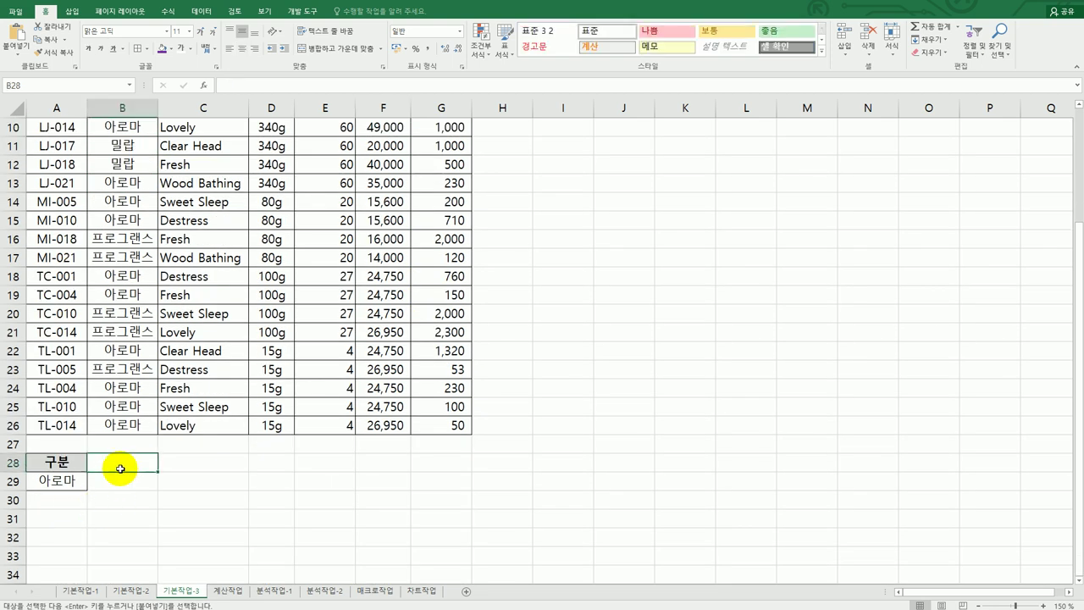
pyautogui.hotkey('ctrl', 'v')
pyautogui.click(184, 464)
pyautogui.hotkey('ctrl', 'v')
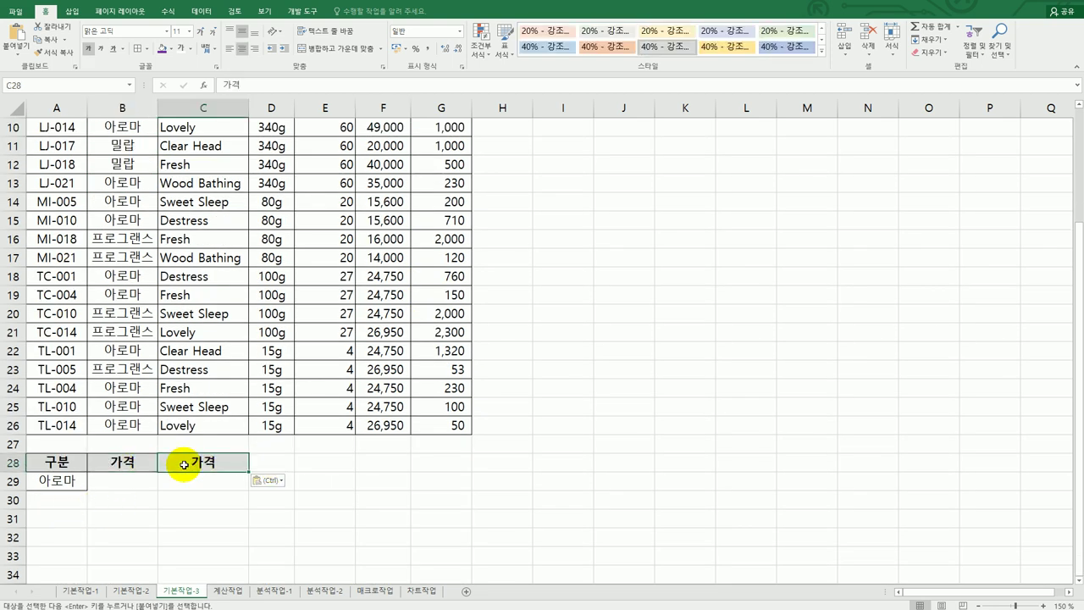
# Enter the price criteria >=30000 in B29 and <50000 in C29
pyautogui.click(143, 485)
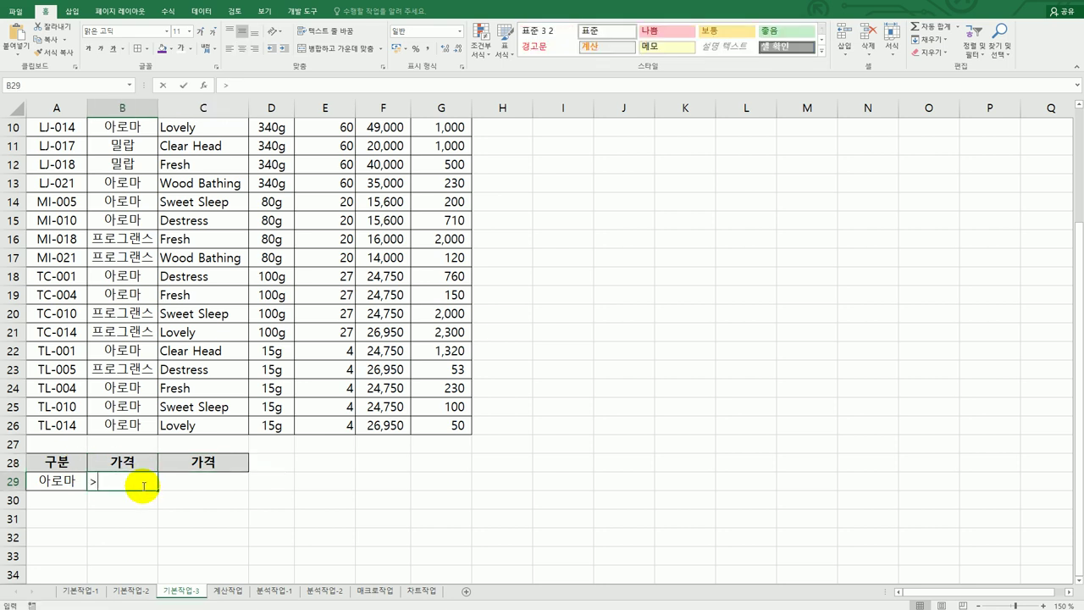
pyautogui.write('>=30000')
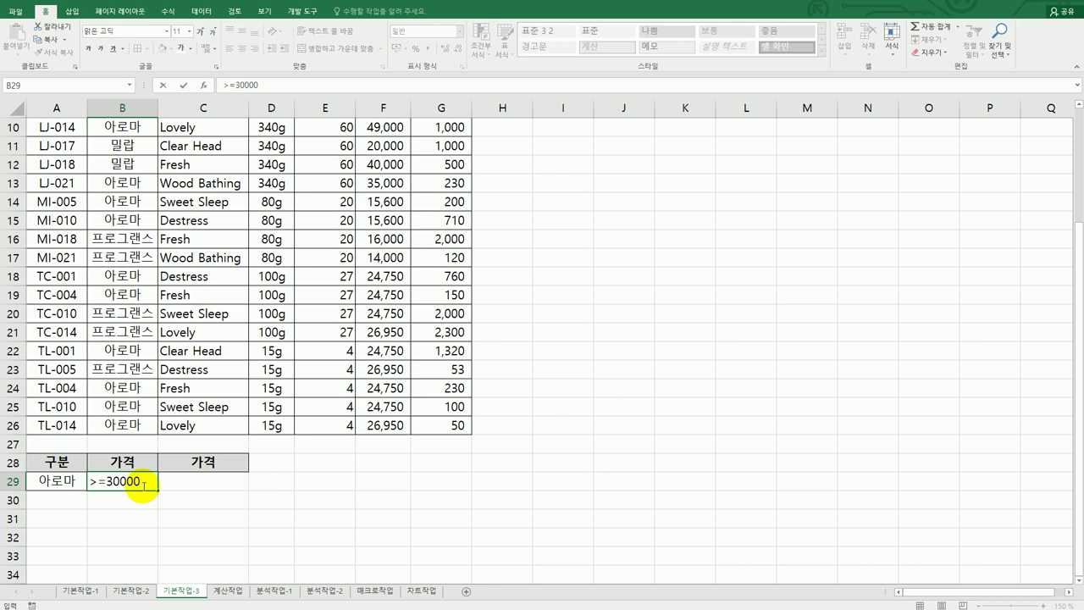
pyautogui.press('Tab')
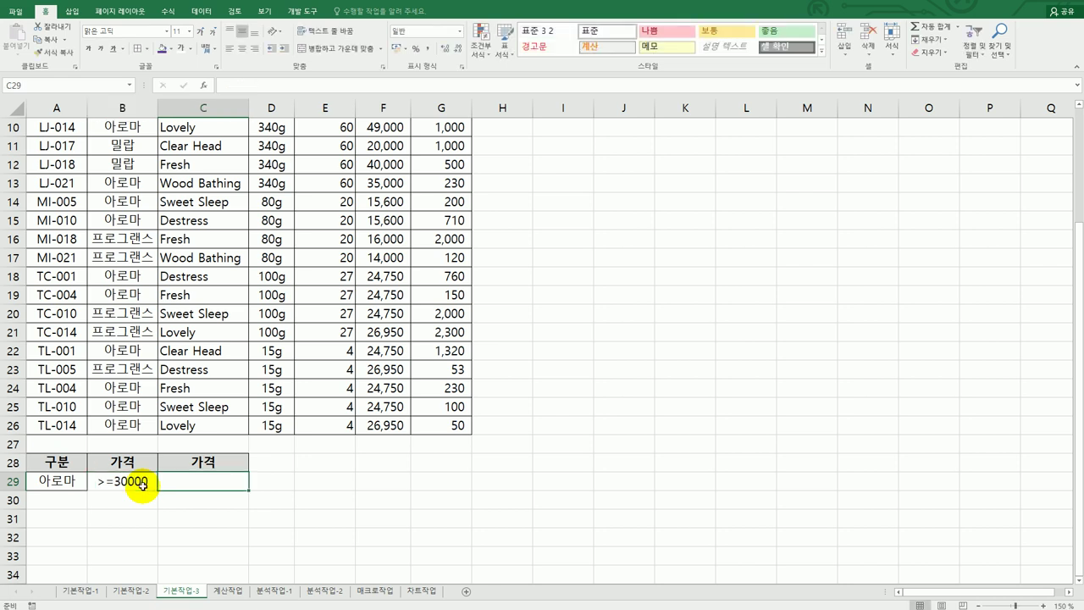
pyautogui.write('<50000')
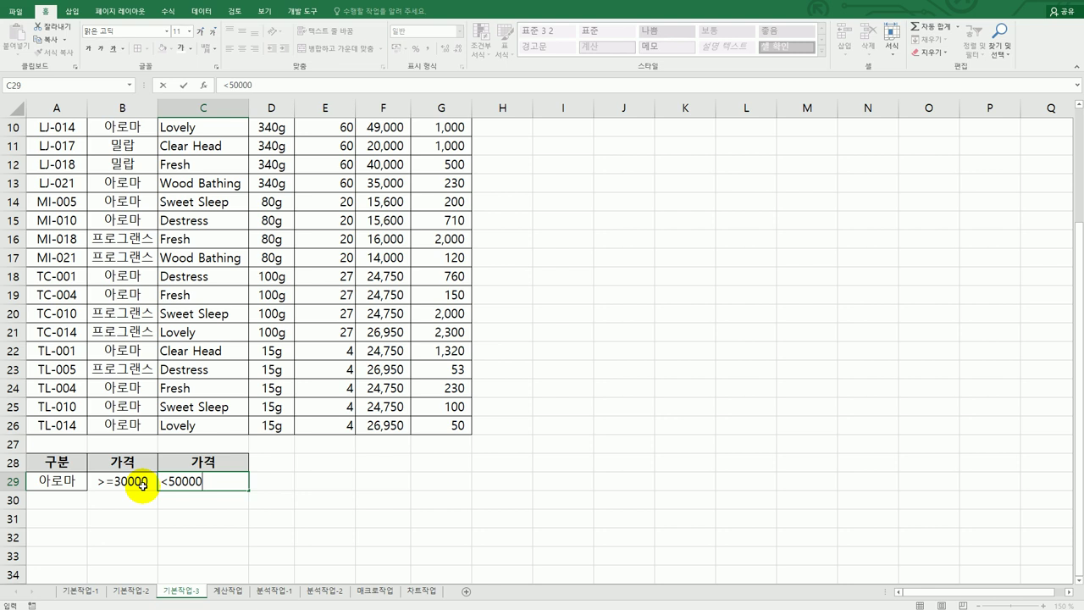
pyautogui.press('Return')
# Start an advanced filter on the table A3:G26 of 기본작업-3 with A28:C29 as the criteria range
pyautogui.hotkey('alt', 'Tab')
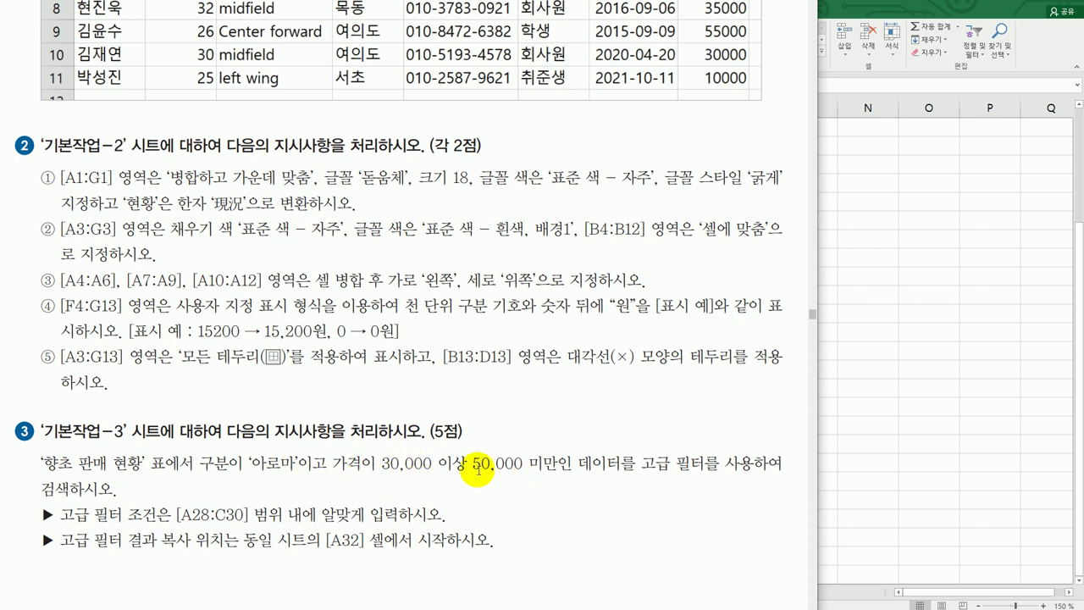
pyautogui.hotkey('alt', 'Tab')
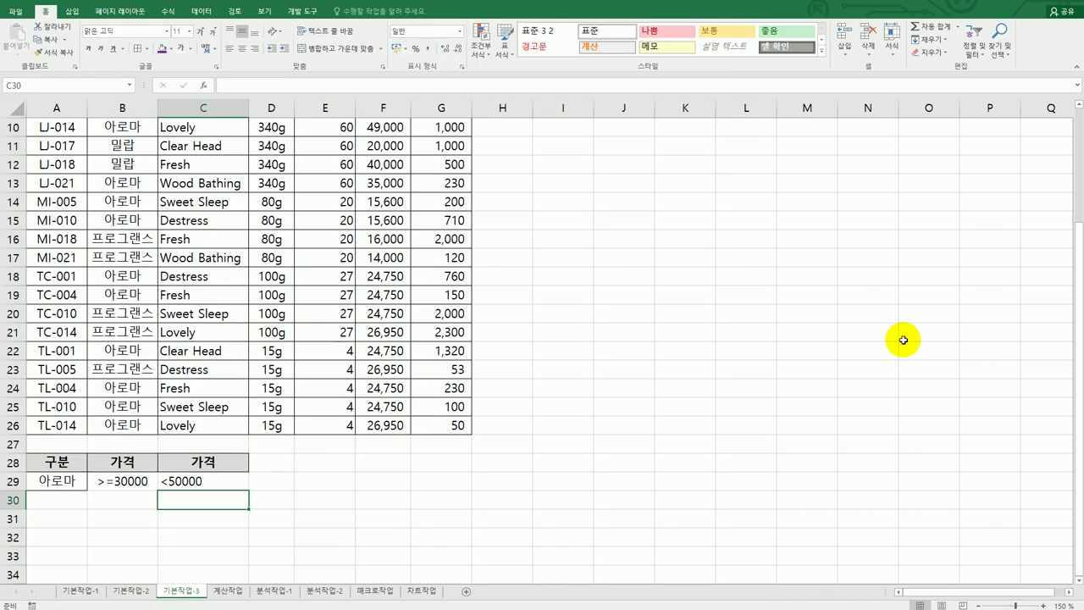
pyautogui.scroll(1, 904, 340)
pyautogui.click(278, 262)
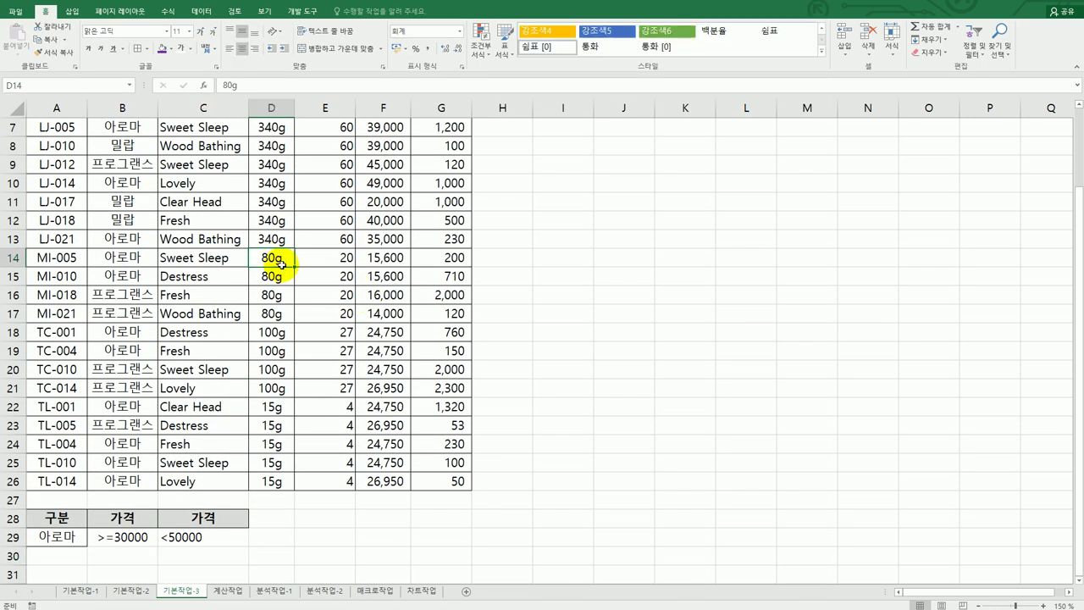
pyautogui.click(204, 13)
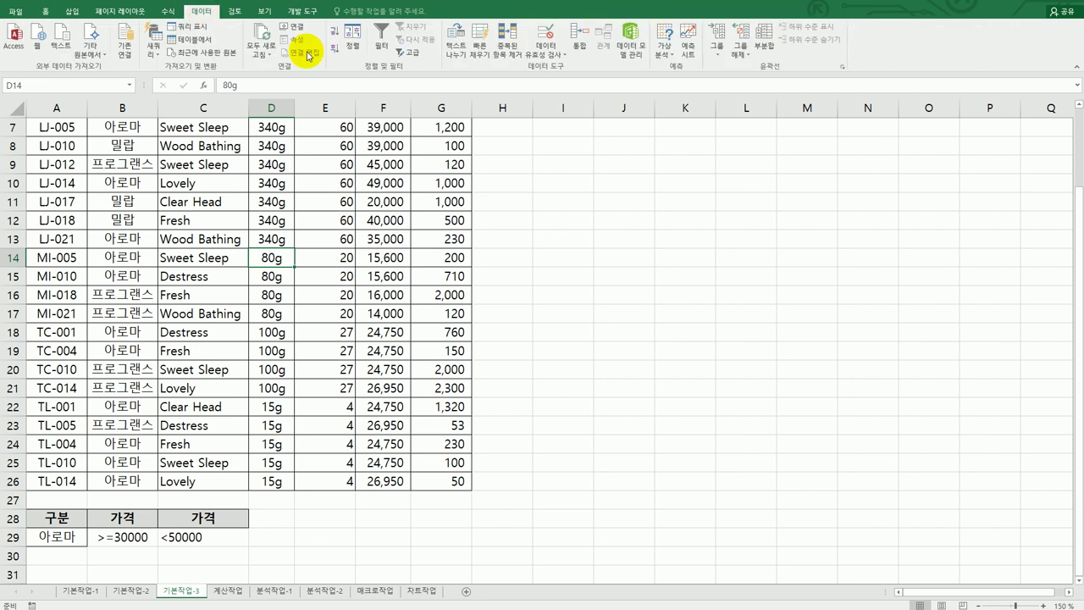
pyautogui.click(406, 53)
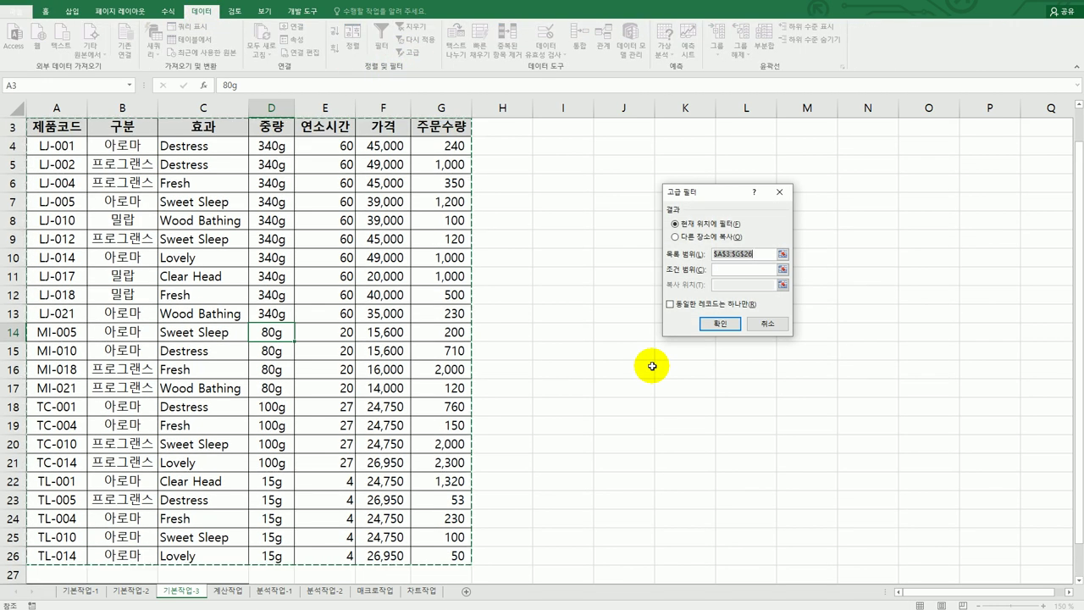
pyautogui.scroll(-1, 652, 366)
pyautogui.scroll(2, 652, 366)
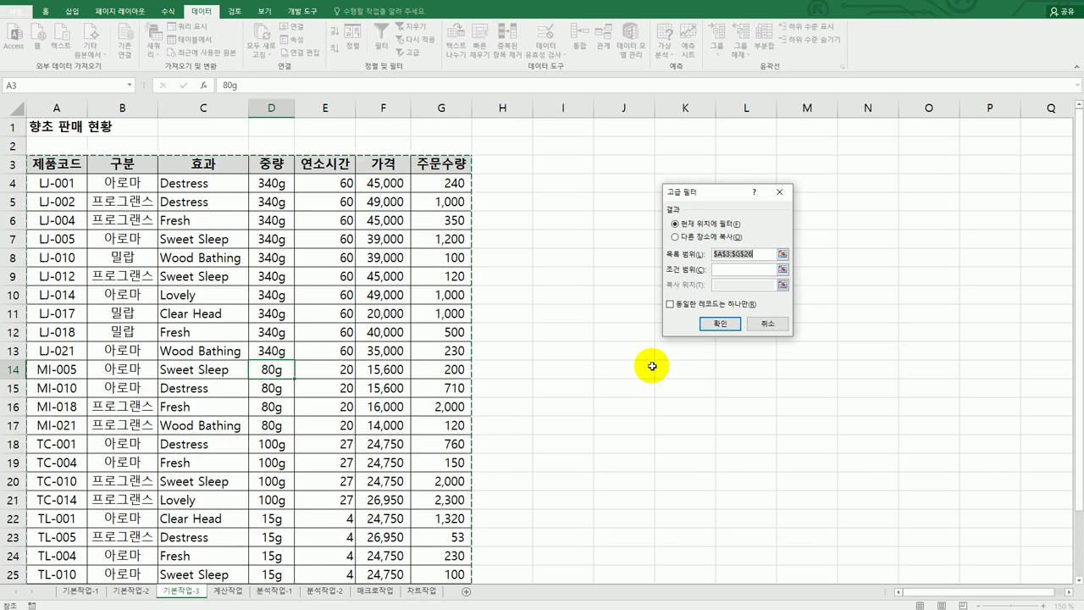
pyautogui.click(714, 270)
pyautogui.scroll(-2, 508, 364)
pyautogui.moveTo(70, 517); pyautogui.dragTo(196, 539)
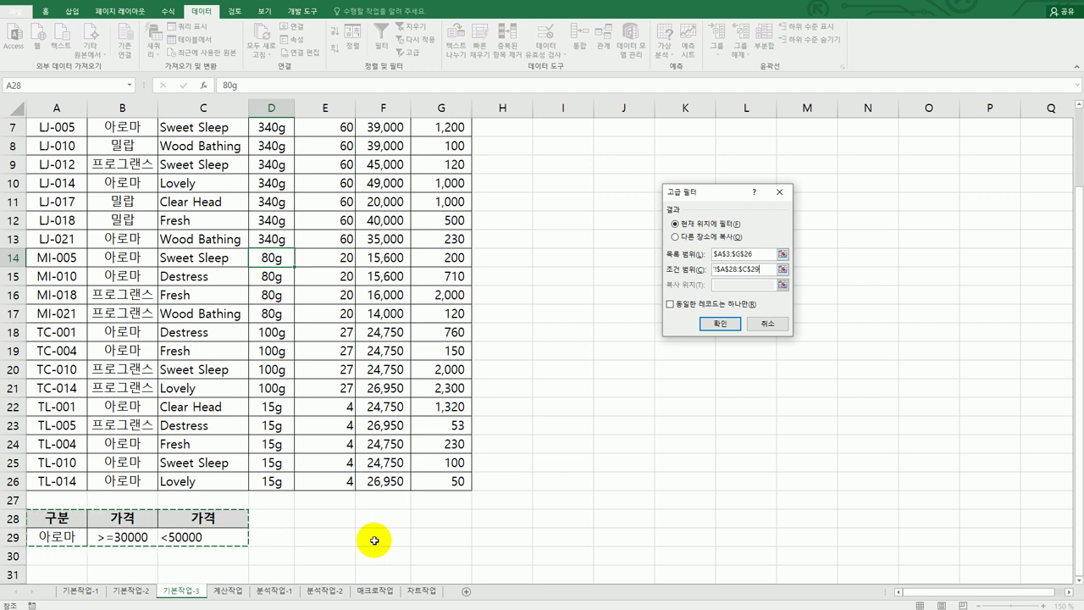
# Set the advanced filter to copy its results to another location starting at A32, and run it
pyautogui.click(688, 237)
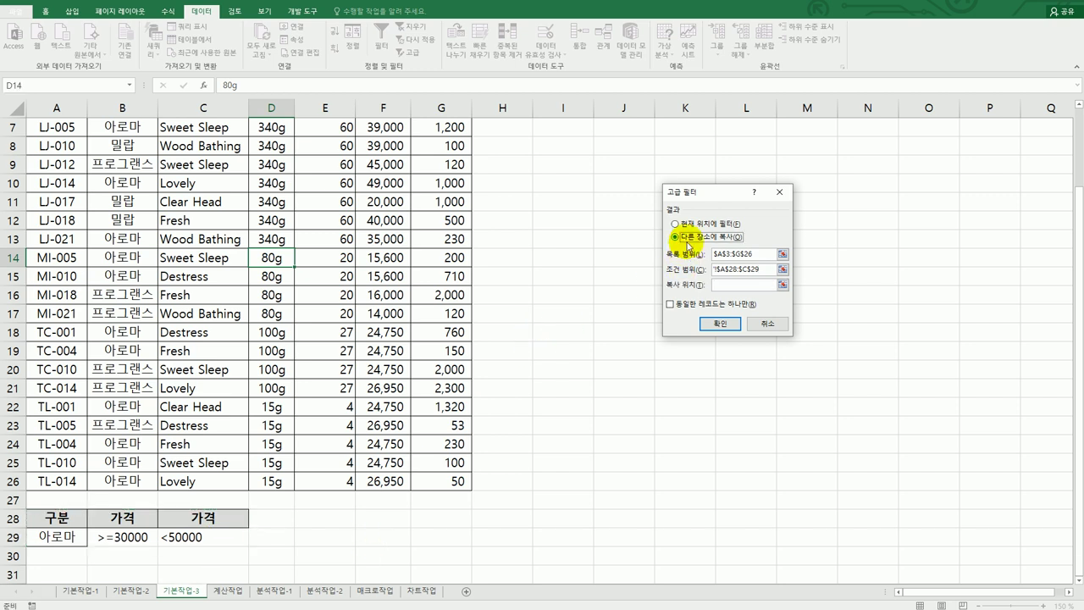
pyautogui.click(722, 283)
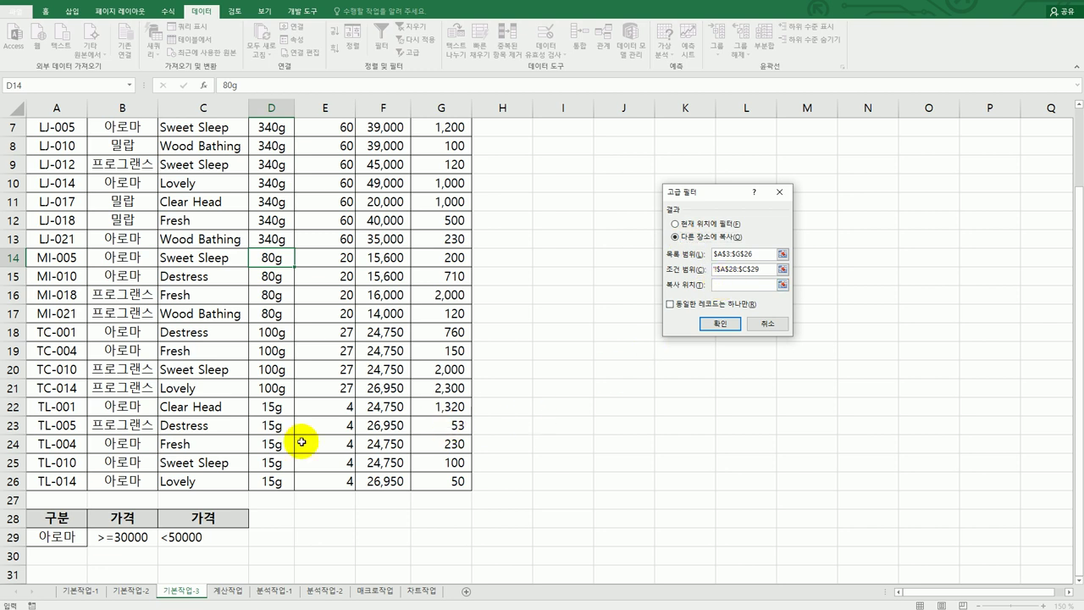
pyautogui.scroll(-2, 277, 445)
pyautogui.click(61, 485)
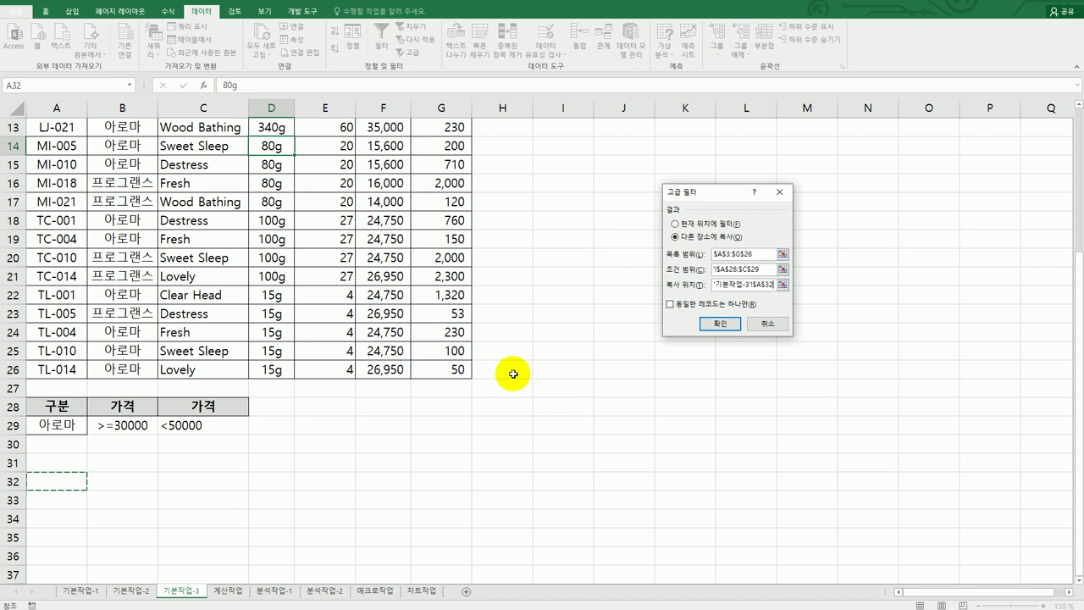
pyautogui.click(726, 319)
pyautogui.scroll(-2, 542, 379)
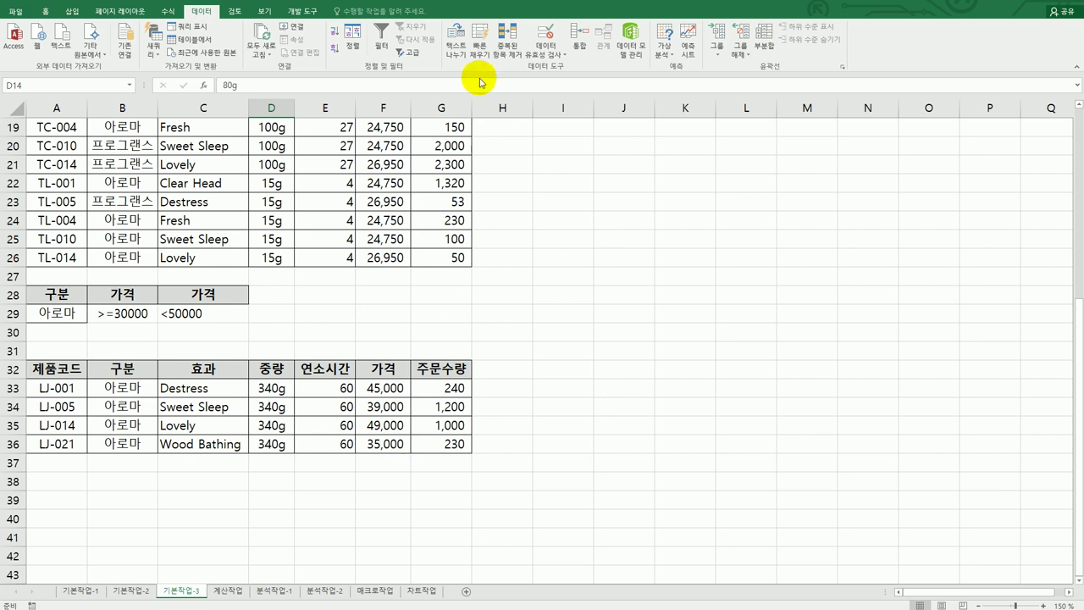
# Read the exam instructions for the calculation tasks and open the sheet 계산작업 in Excel
pyautogui.hotkey('alt', 'Tab')
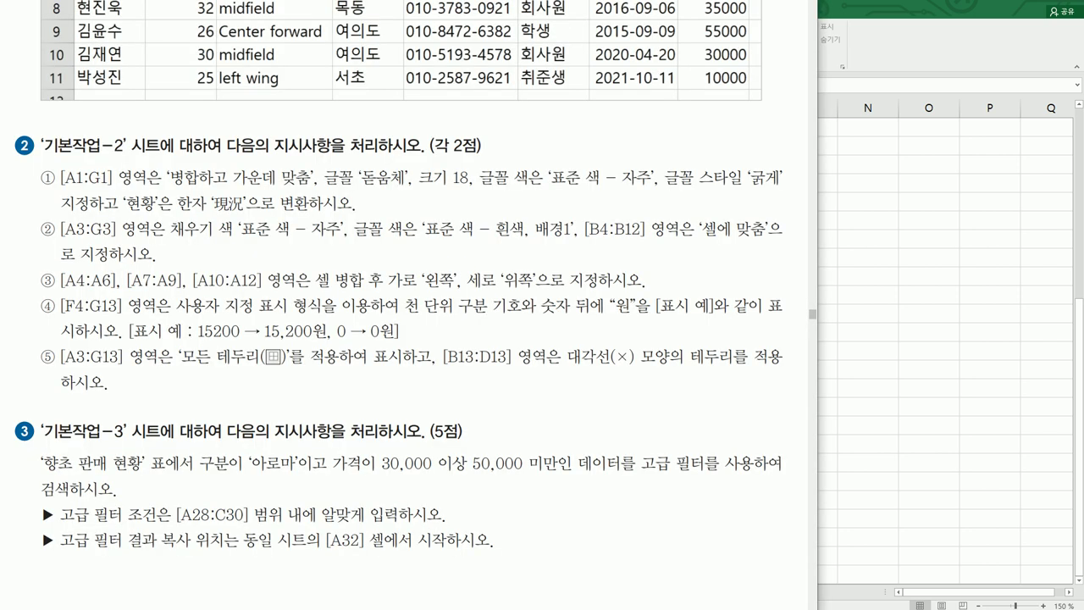
pyautogui.press('Right')
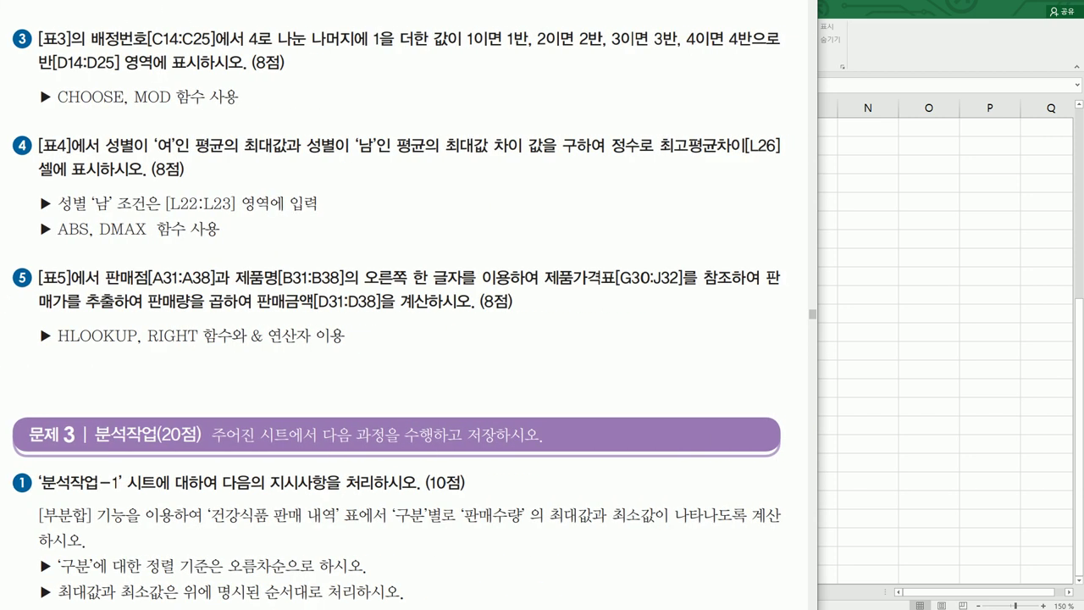
pyautogui.scroll(4, 42, 347)
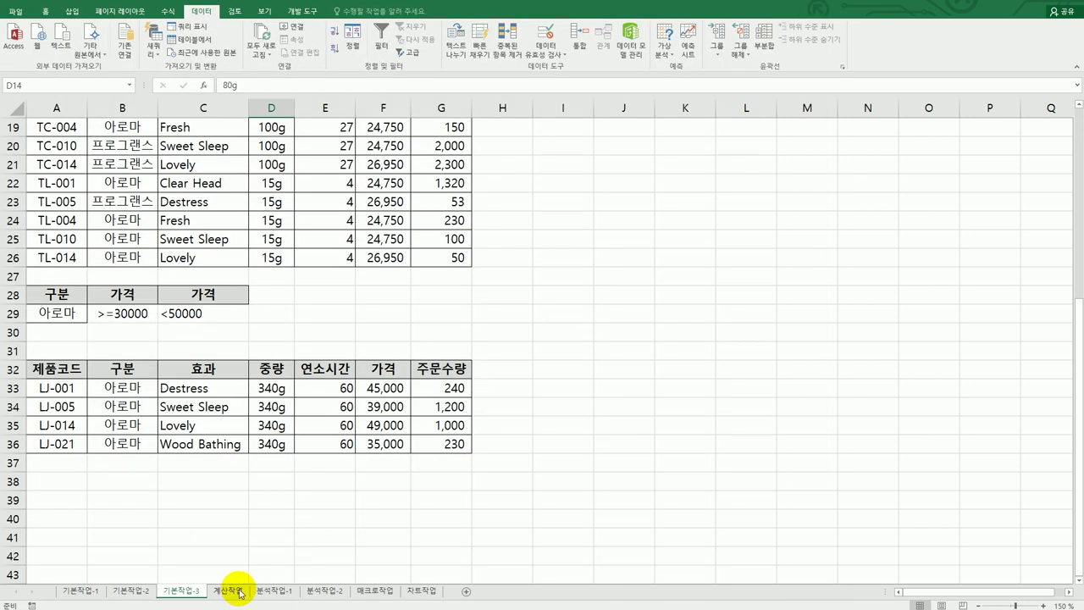
pyautogui.click(240, 593)
pyautogui.scroll(3, 387, 449)
# Enter the formula =LARGE($D$3:$D$10,1) in the first 순위 cell, E3, of 표1
pyautogui.click(347, 164)
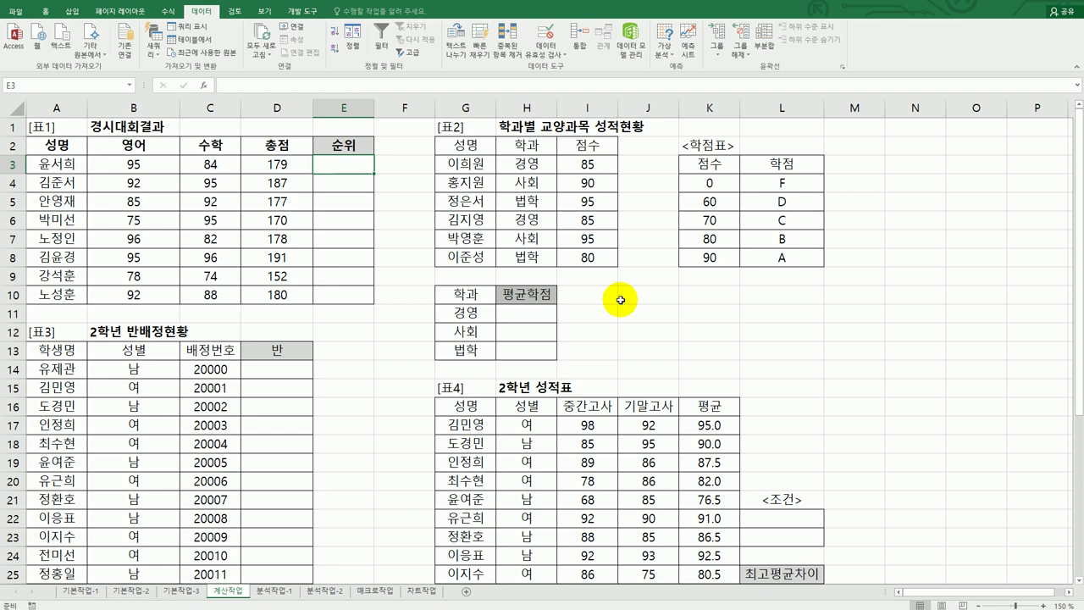
pyautogui.write('=ㅣㅁ')
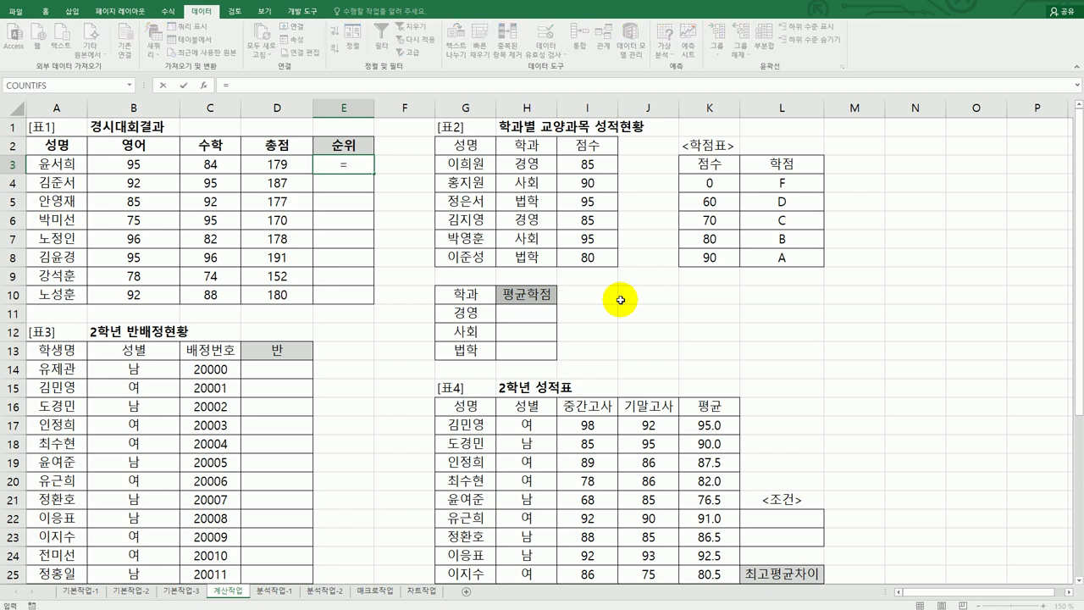
pyautogui.press('BackSpace')
pyautogui.press('BackSpace')
pyautogui.write('la')
pyautogui.press('Tab')
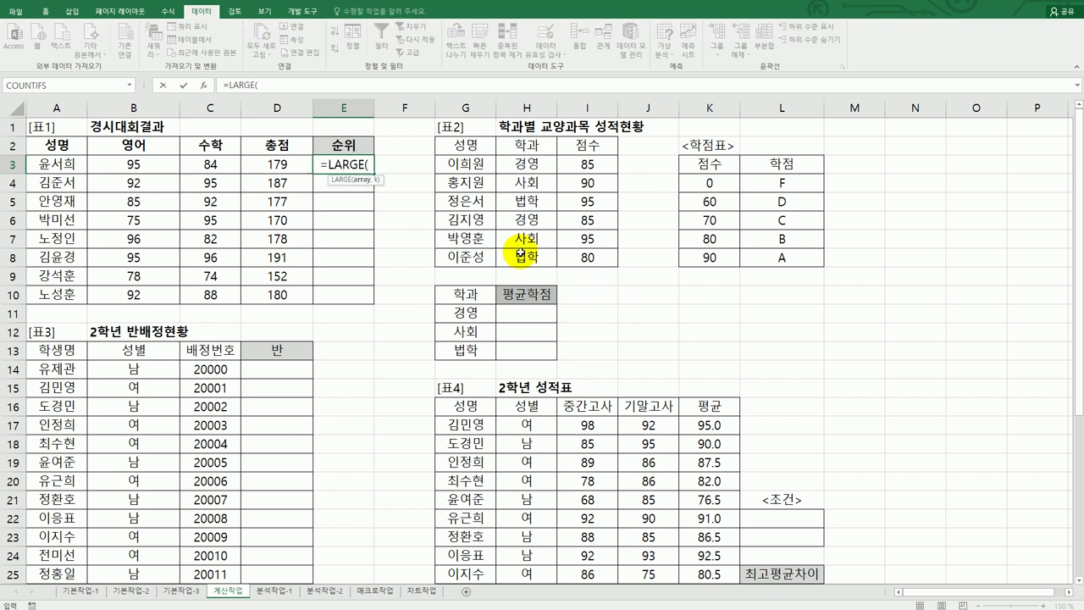
pyautogui.click(274, 167)
pyautogui.moveTo(274, 167); pyautogui.dragTo(271, 294)
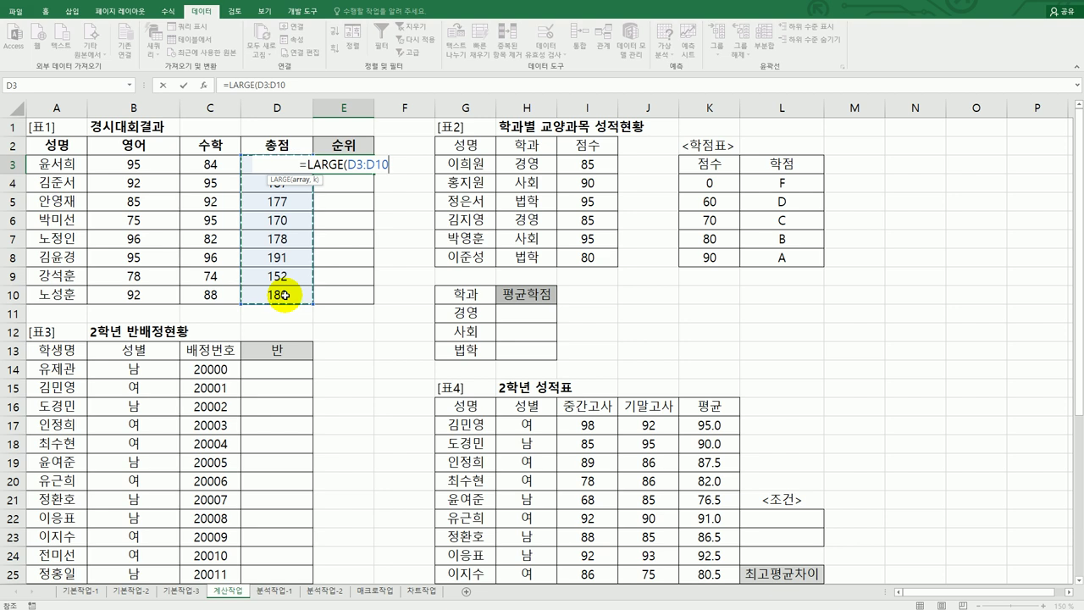
pyautogui.press('F4')
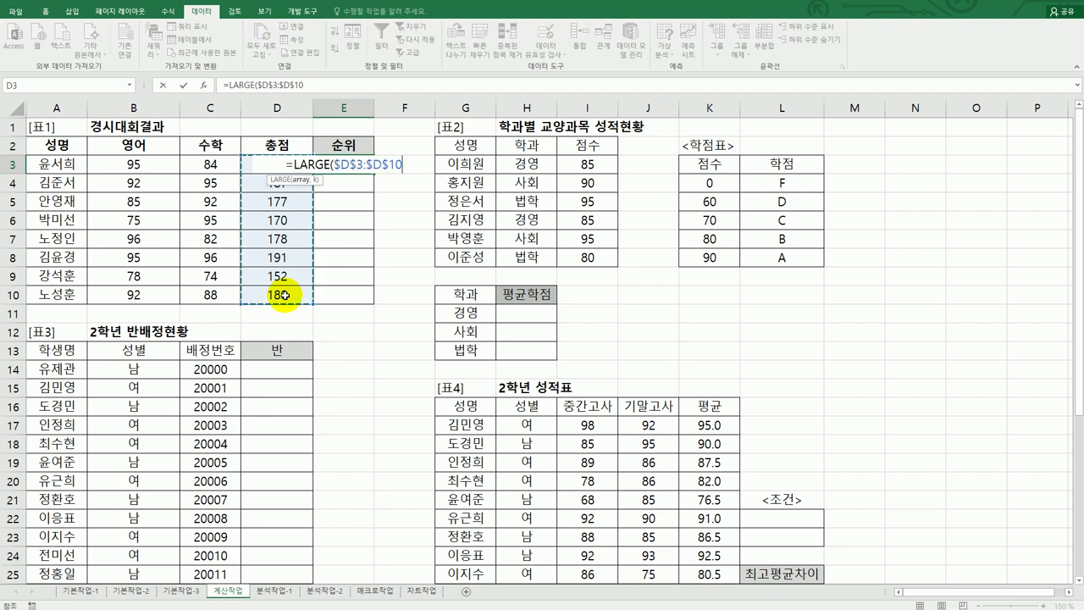
pyautogui.write(',')
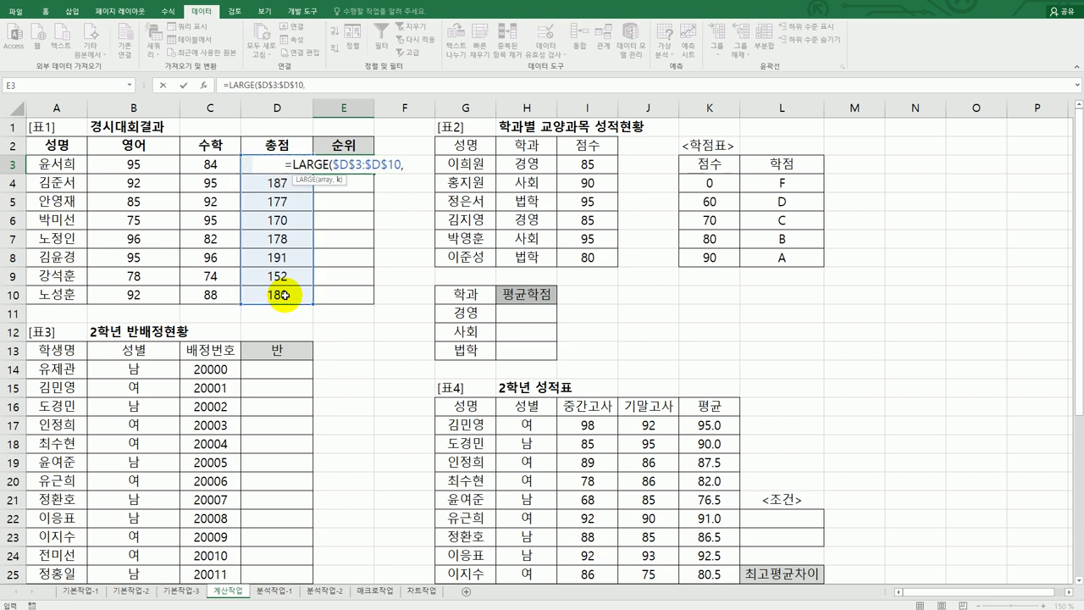
pyautogui.write('1)')
pyautogui.press('Return')
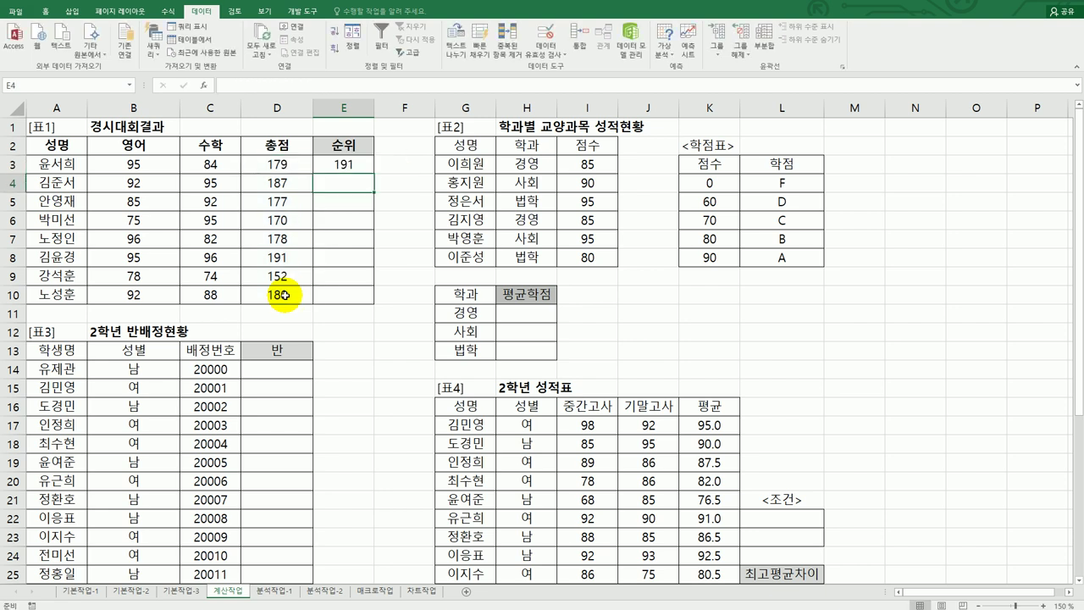
# Wrap the LARGE formula in E3 in an IF that tests whether D3 equals it and returns "최우수" when true
pyautogui.click(353, 165)
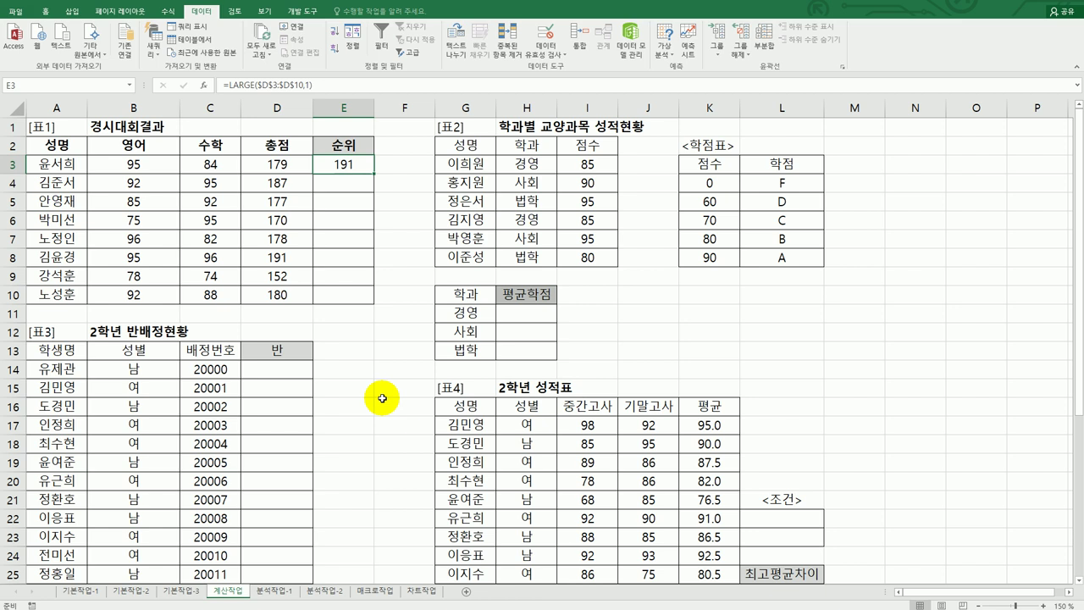
pyautogui.doubleClick(337, 166)
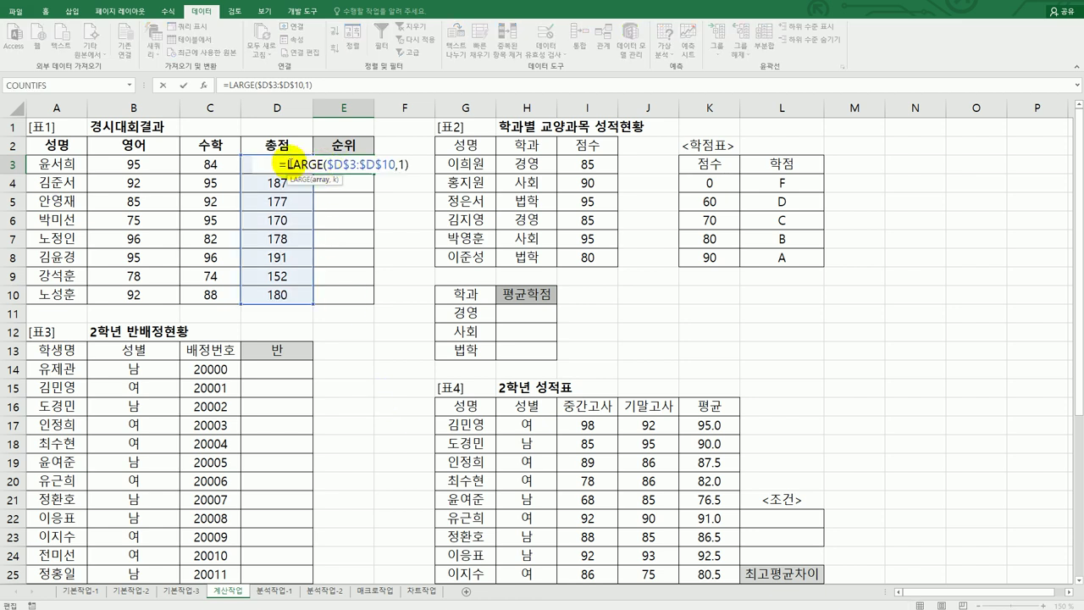
pyautogui.write('IF(')
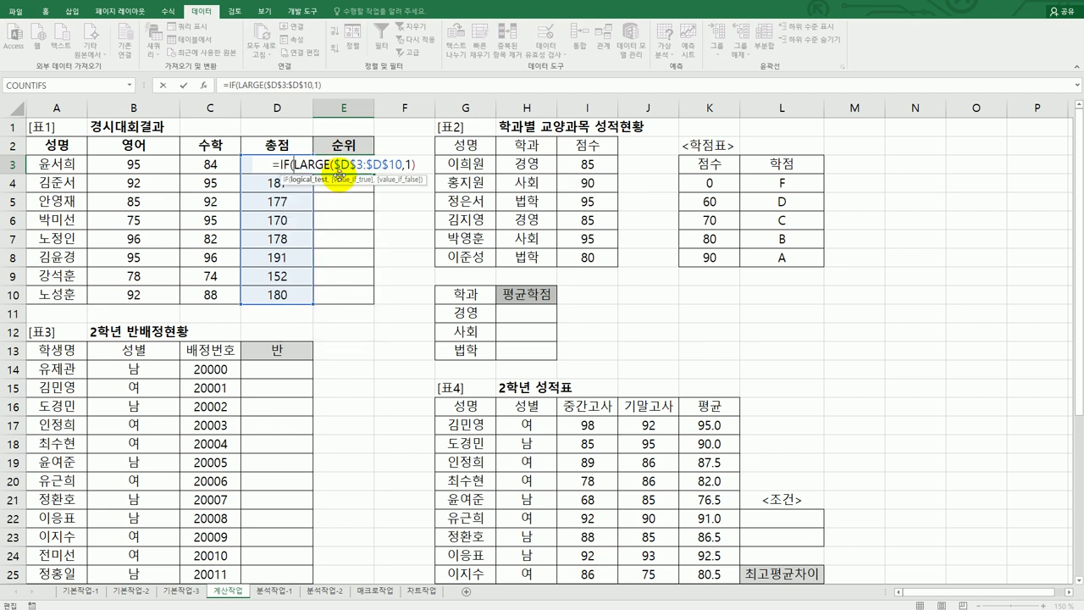
pyautogui.click(245, 166)
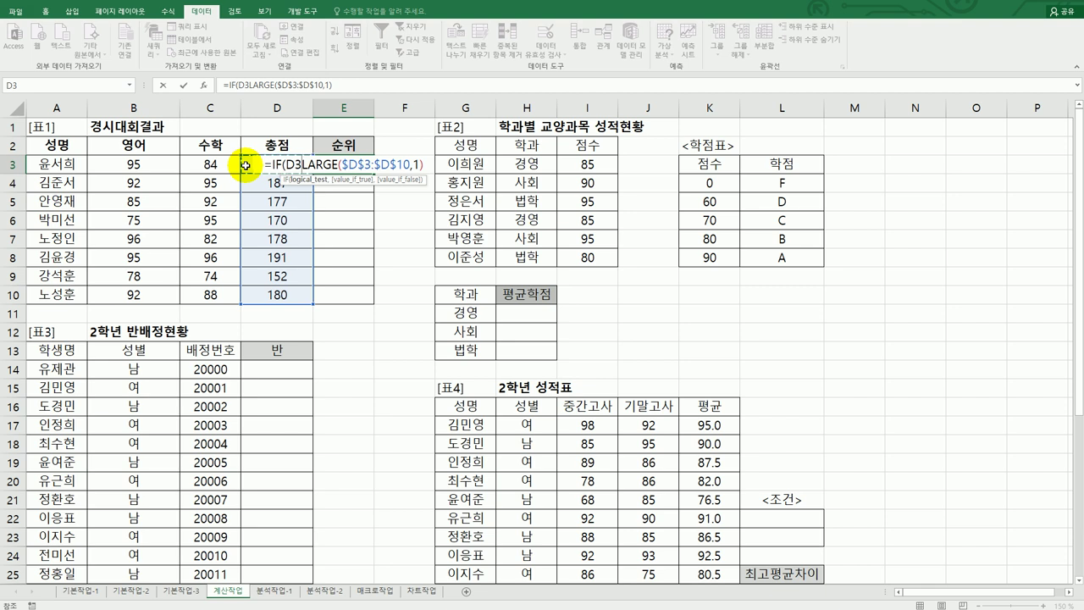
pyautogui.write('=')
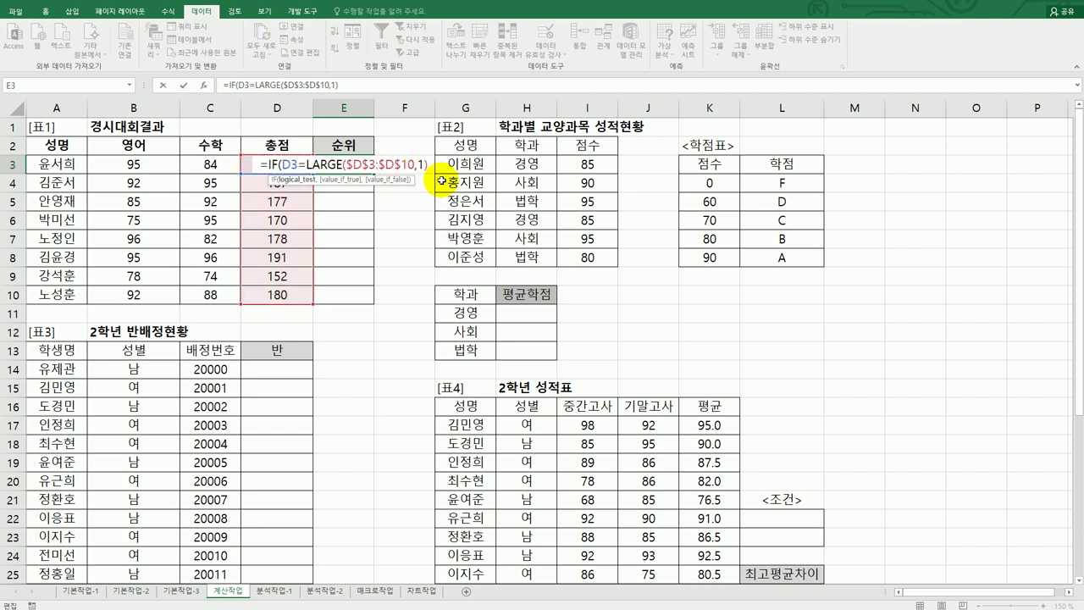
pyautogui.write(',')
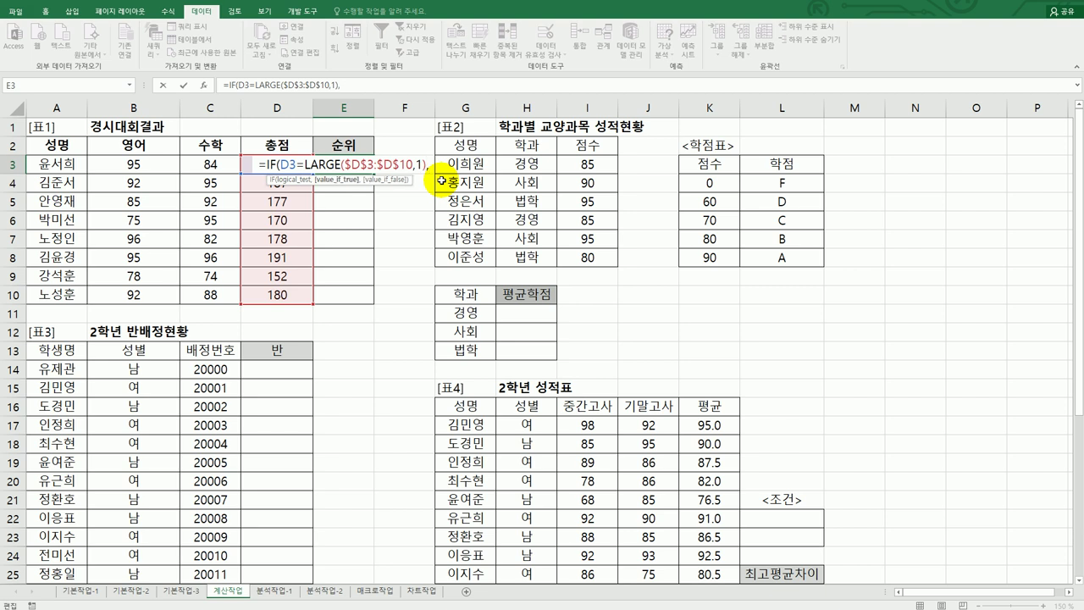
pyautogui.write('"')
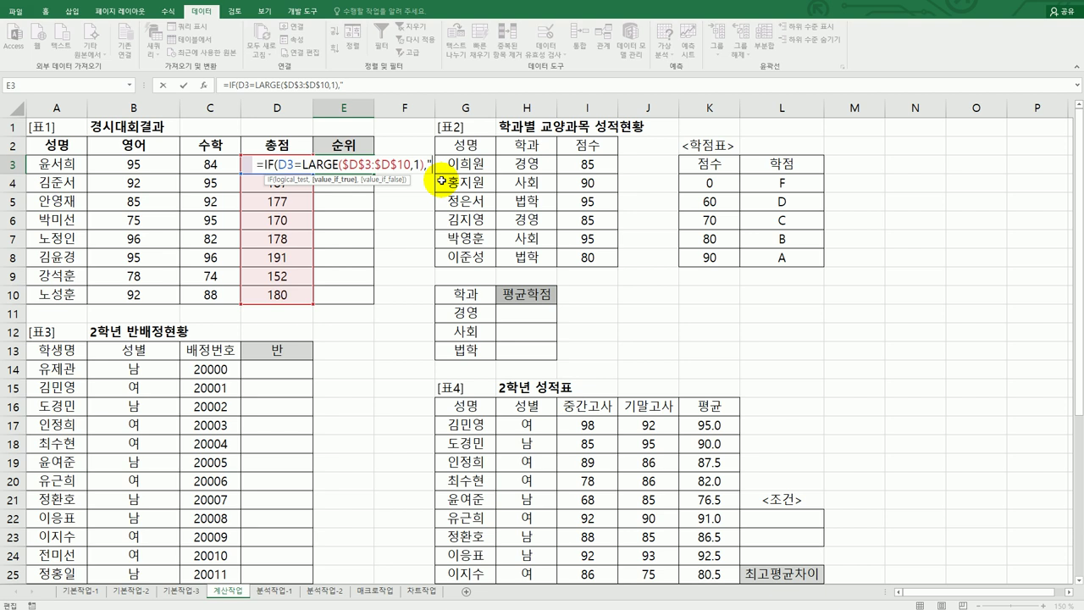
pyautogui.write('최우수')
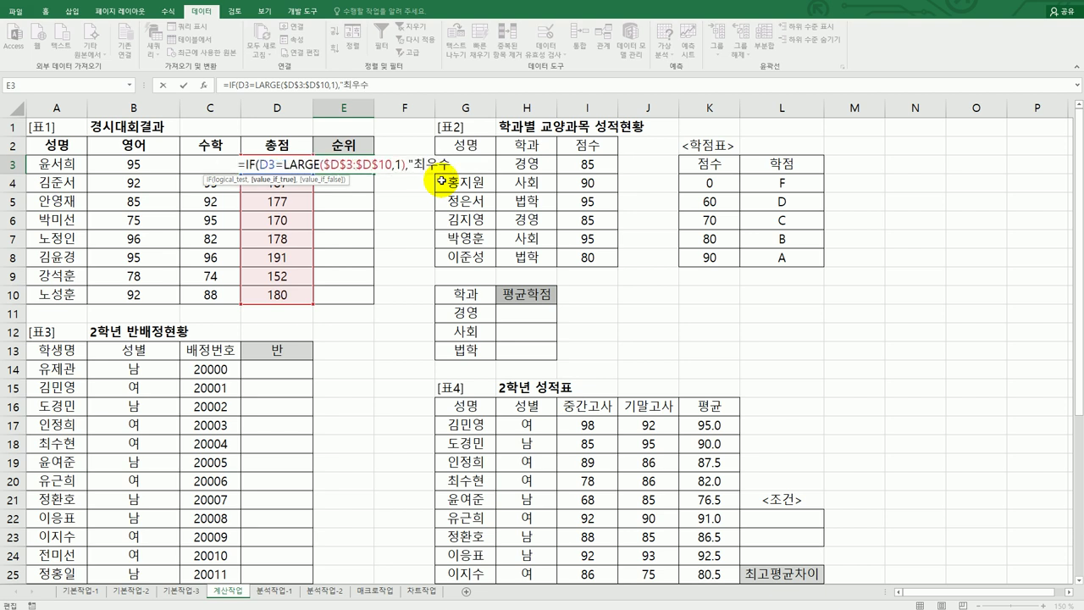
pyautogui.write('",')
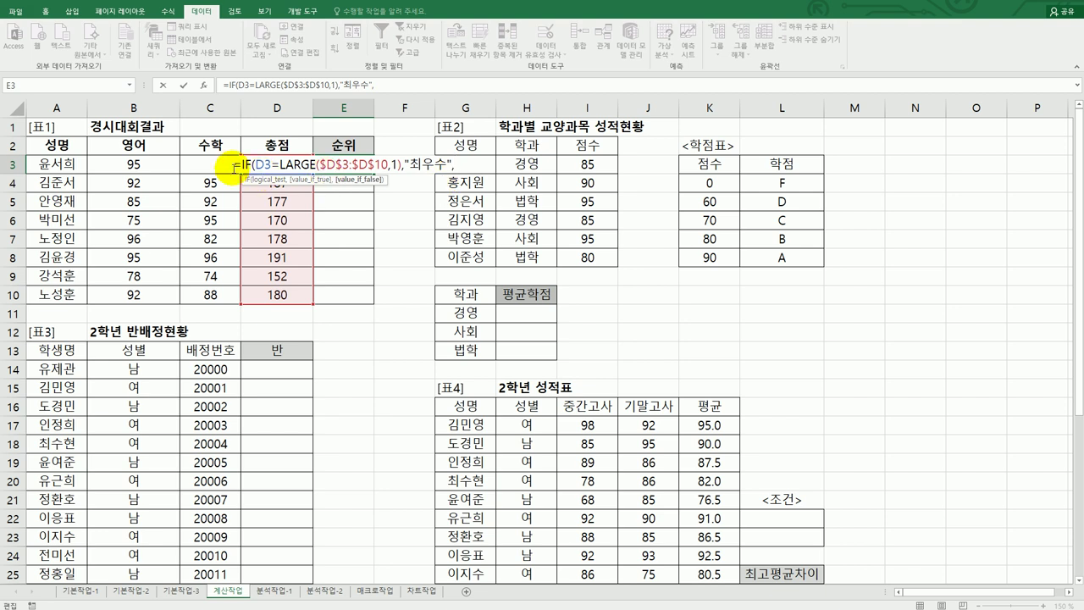
# Nest a second IF in the E3 formula that returns "우수" when D3 equals LARGE($D$3:$D$10,2)
pyautogui.moveTo(240, 163); pyautogui.dragTo(489, 164)
pyautogui.hotkey('ctrl', 'c')
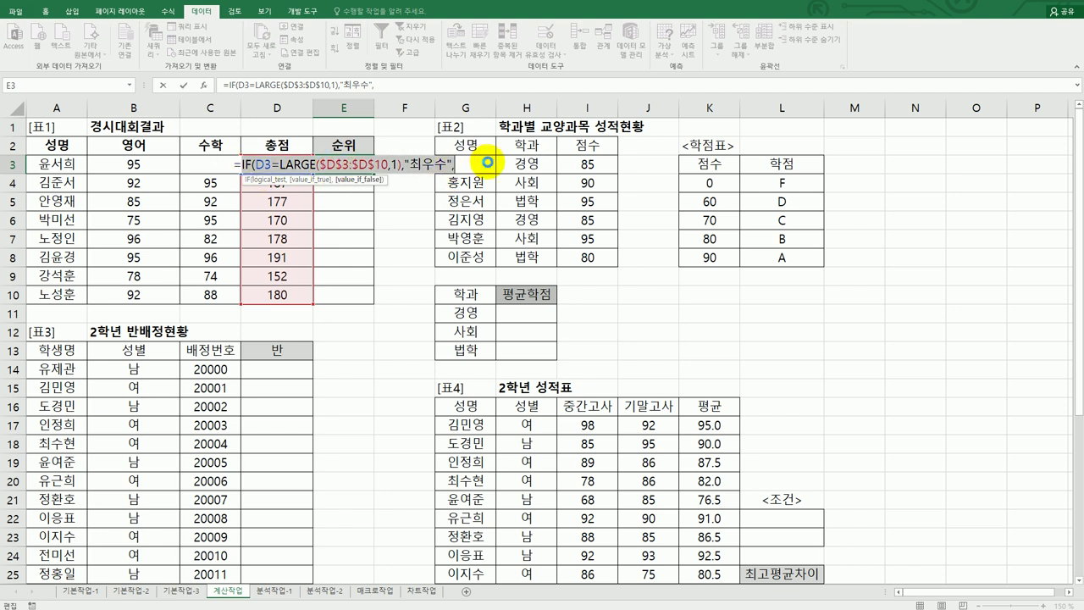
pyautogui.click(471, 164)
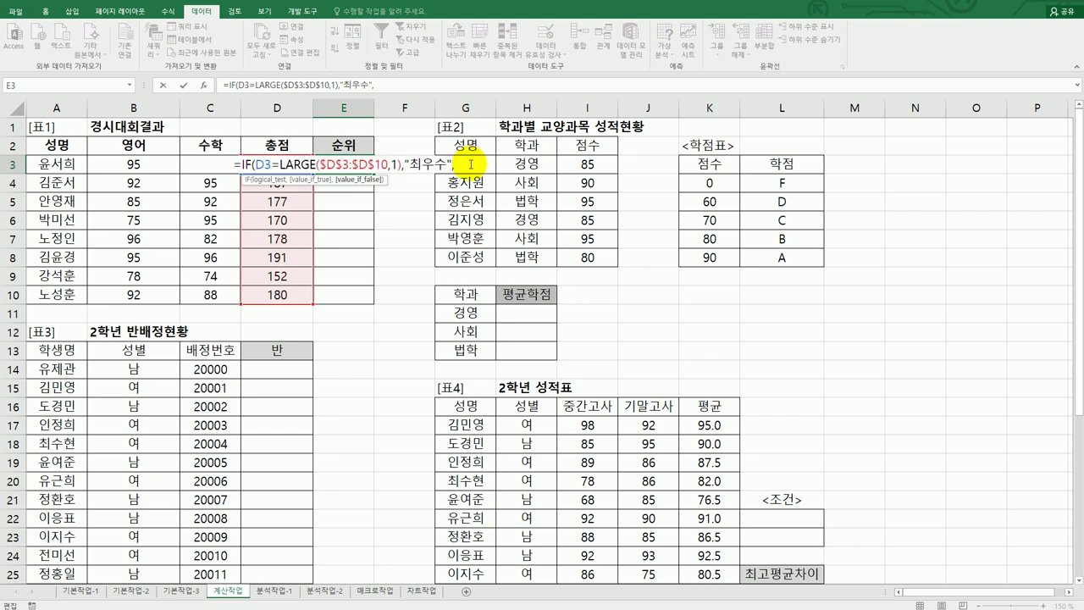
pyautogui.hotkey('ctrl', 'v')
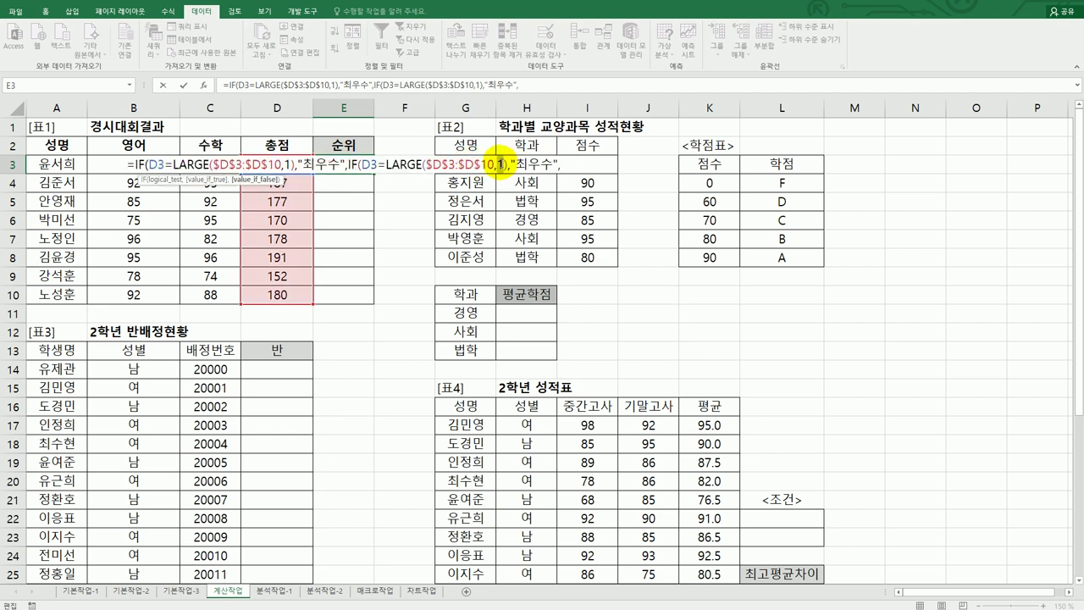
pyautogui.doubleClick(500, 164)
pyautogui.write('2')
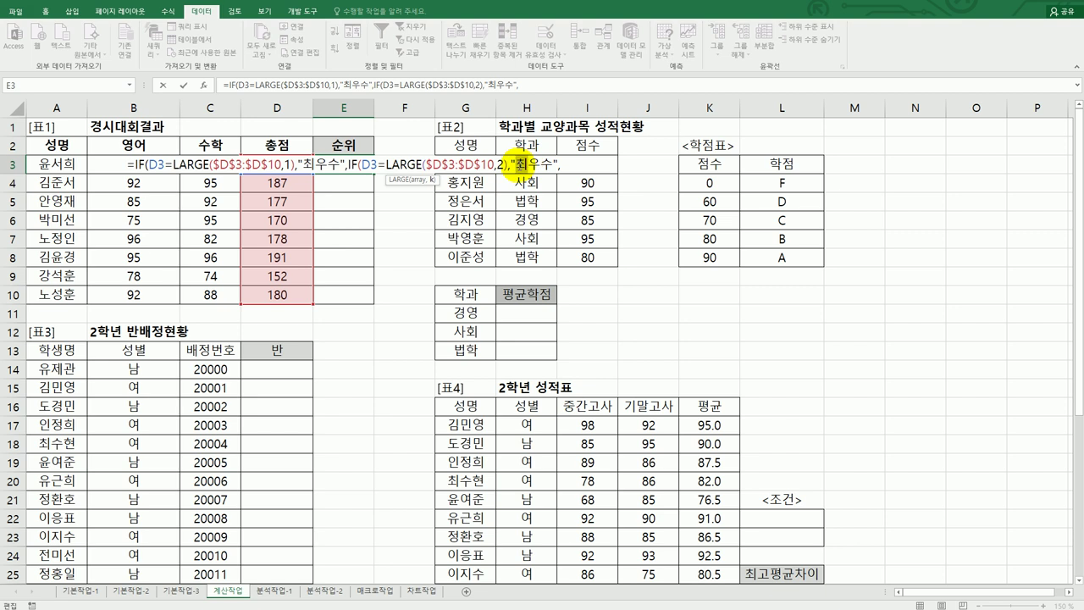
pyautogui.moveTo(511, 164); pyautogui.dragTo(524, 164)
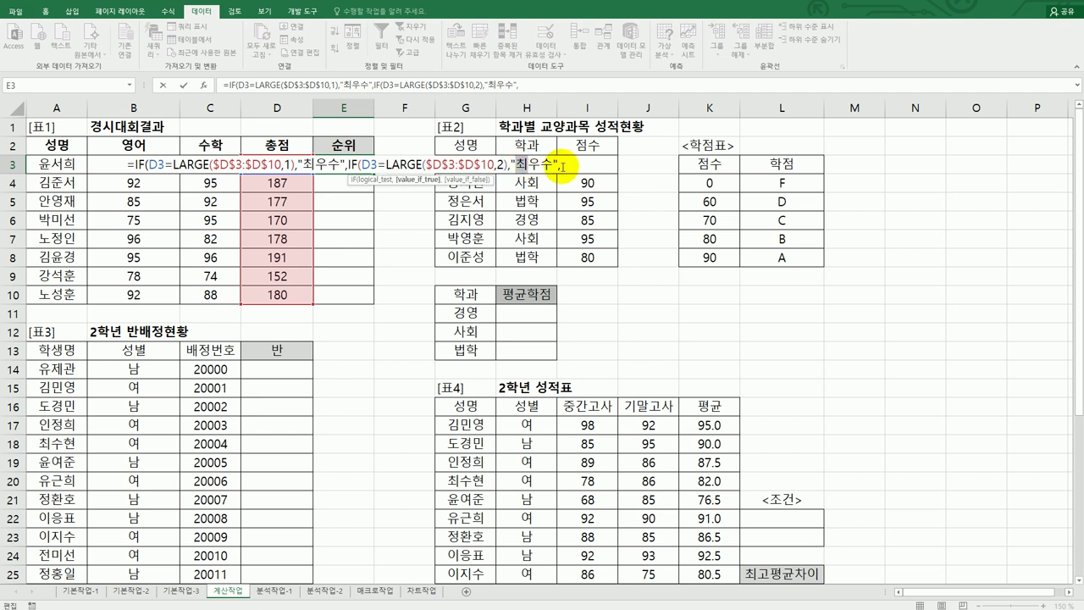
pyautogui.press('BackSpace')
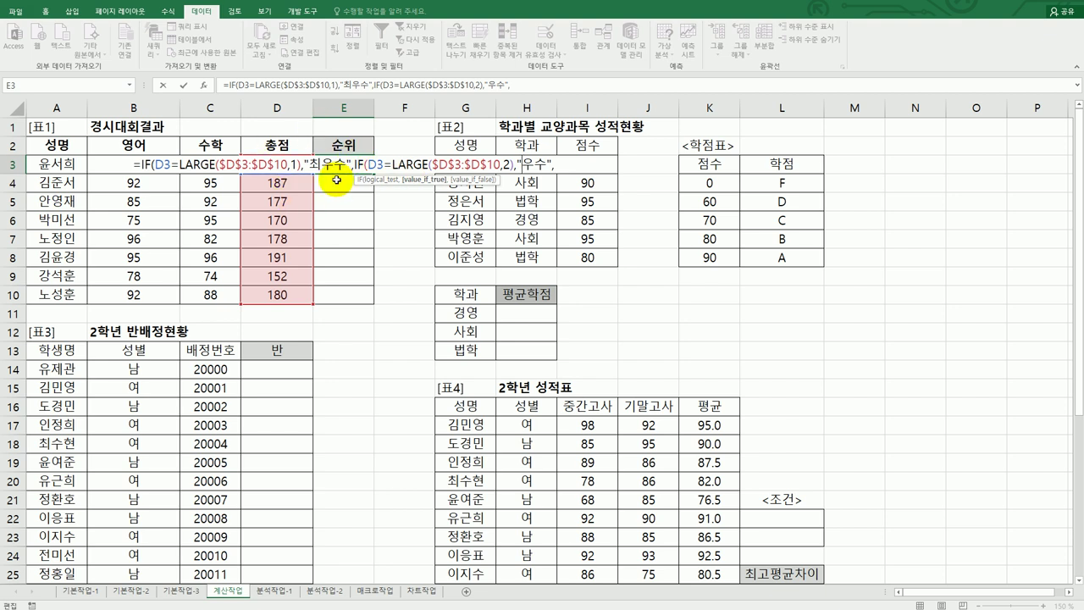
# Finish the nested IF in E3 with "" as the false value and fill the formula down through E10
pyautogui.click(563, 165)
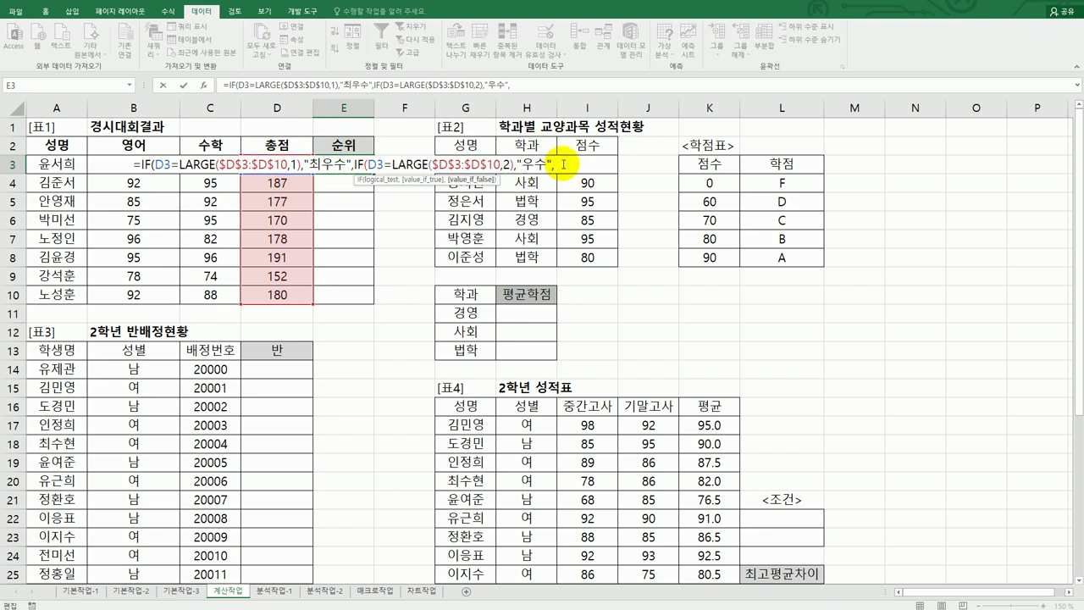
pyautogui.write('""')
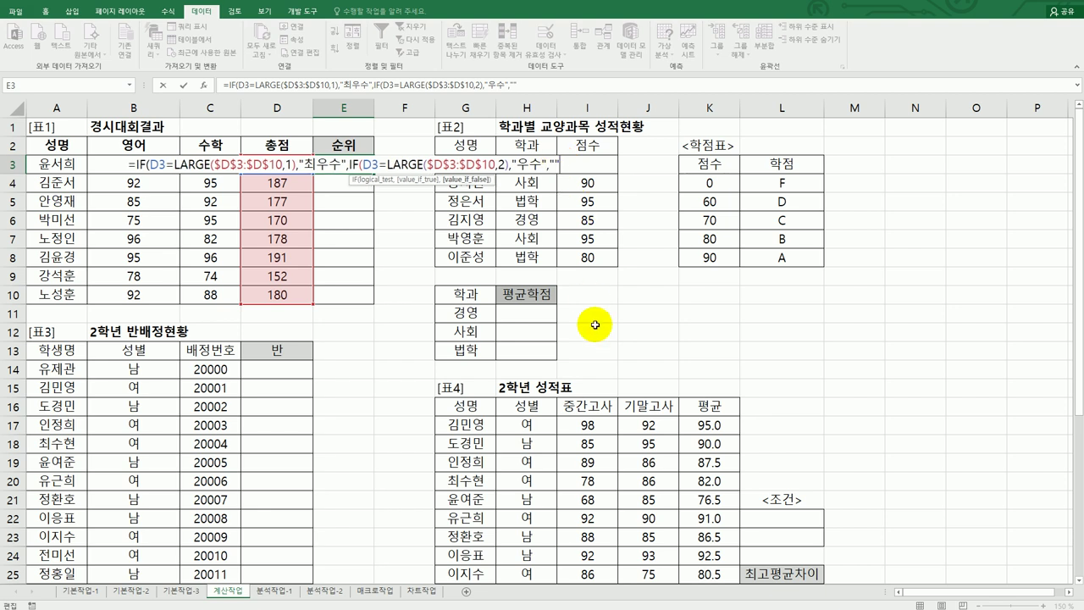
pyautogui.write('))')
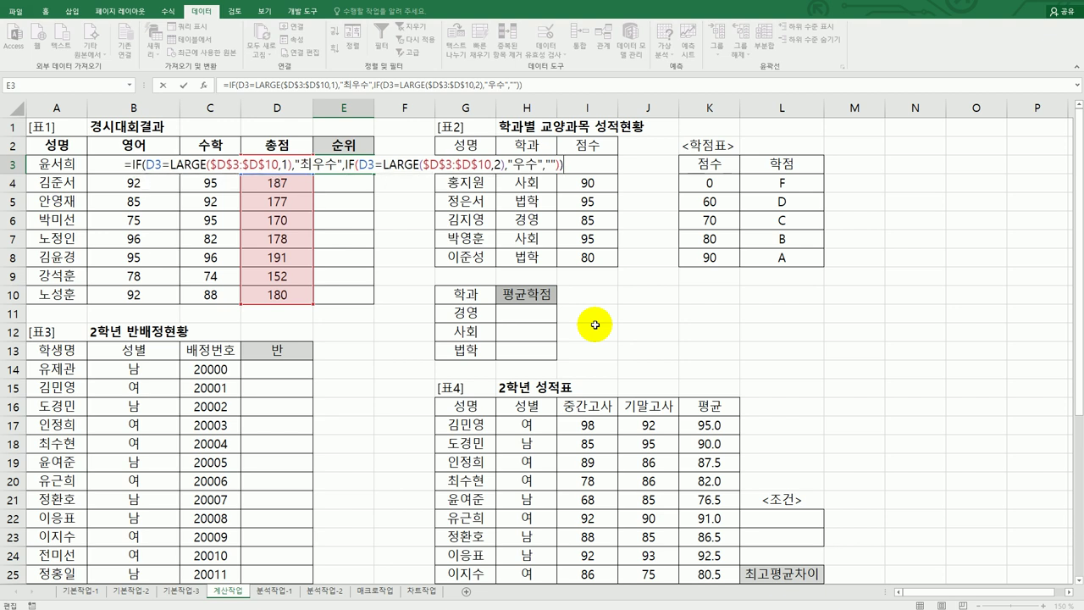
pyautogui.press('Return')
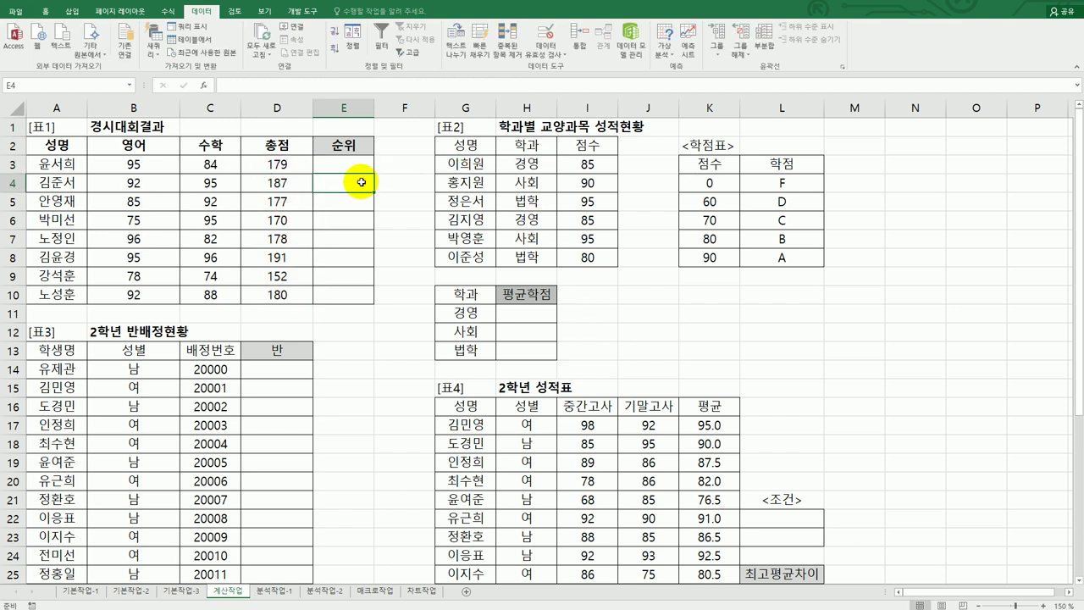
pyautogui.click(329, 165)
pyautogui.moveTo(376, 174); pyautogui.dragTo(373, 311)
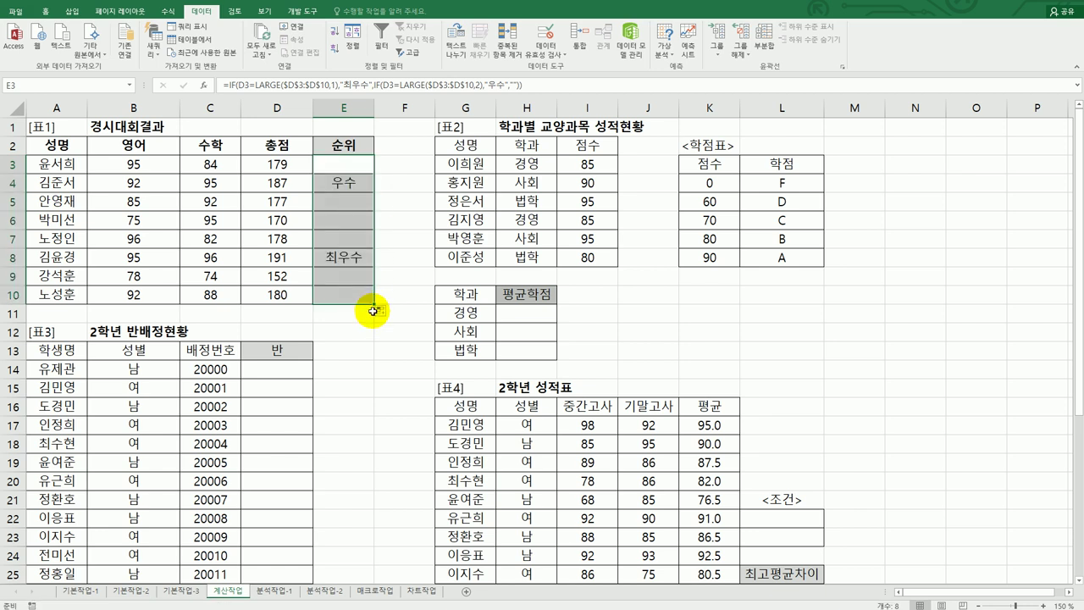
# Start an AVERAGEIF formula in H11, the first 평균학점 cell of 표2, using $H$3:$H$8 as the range
pyautogui.hotkey('alt', 'Tab')
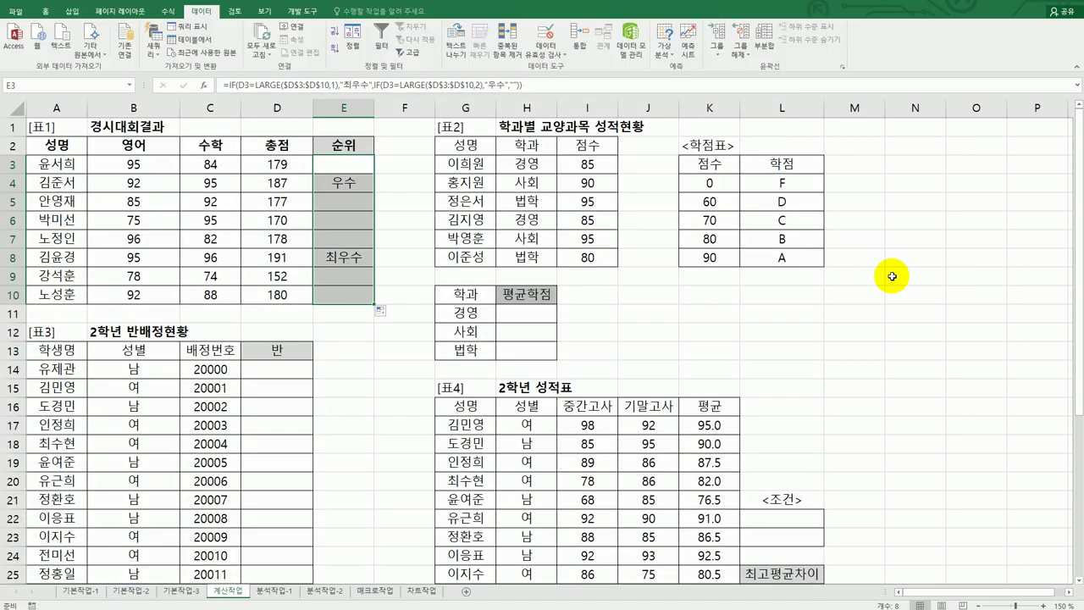
pyautogui.moveTo(710, 182); pyautogui.dragTo(771, 256)
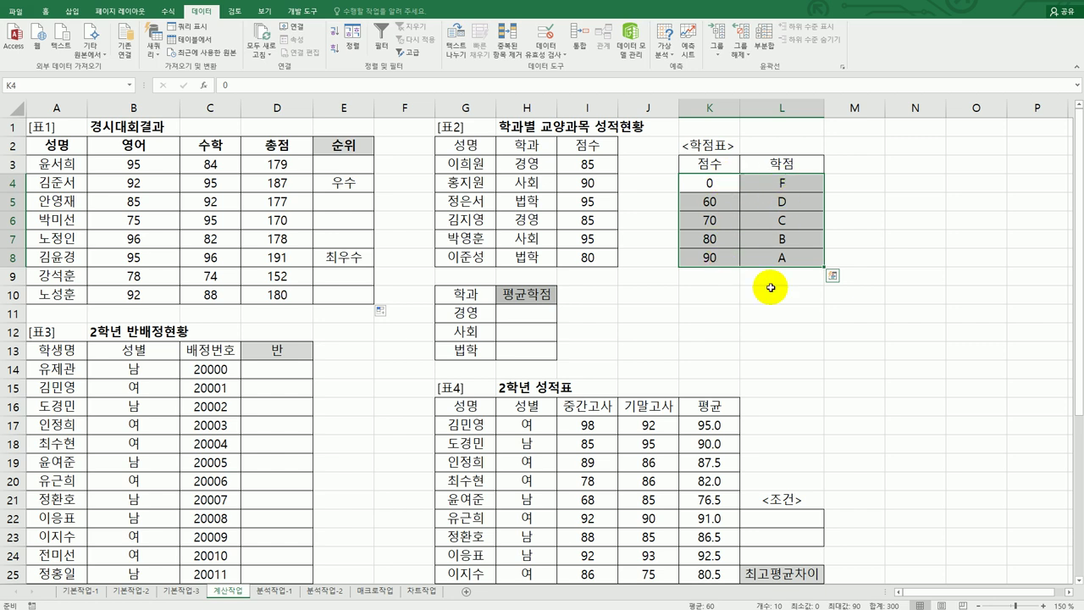
pyautogui.click(550, 315)
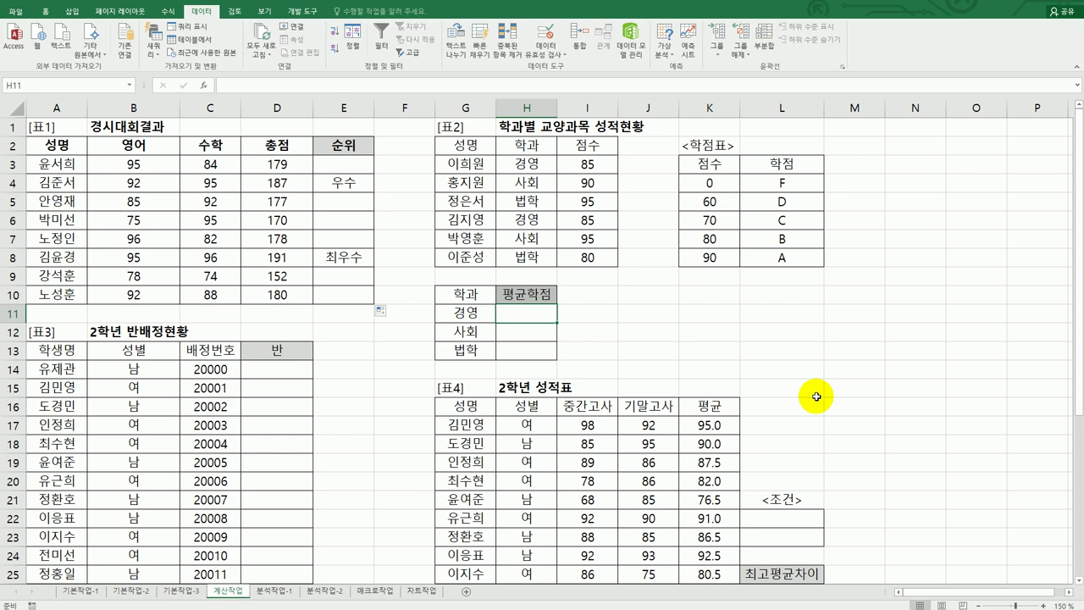
pyautogui.write('=ㅁ')
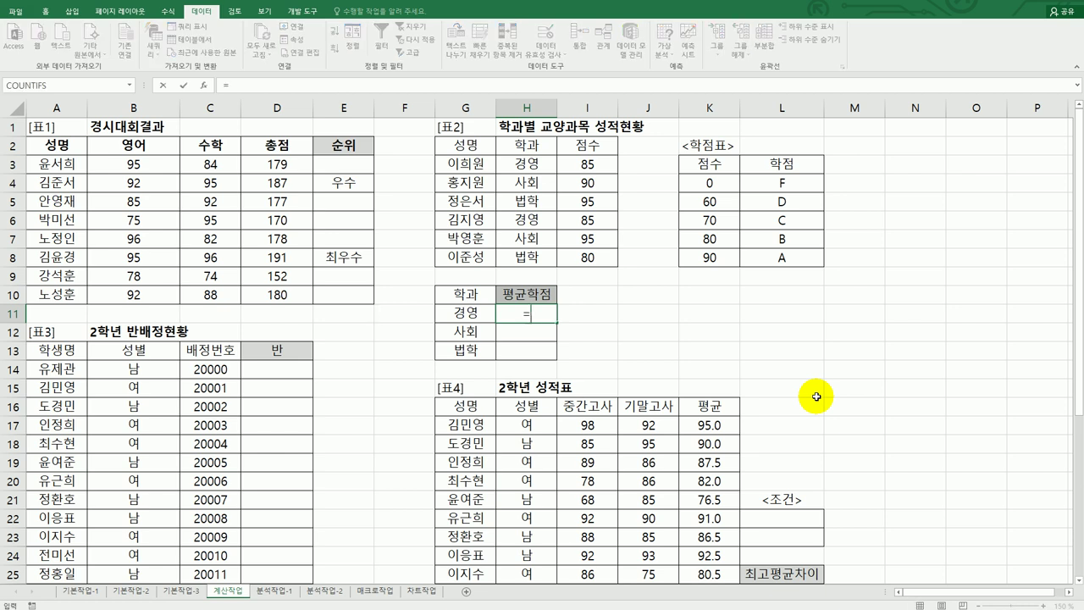
pyautogui.press('BackSpace')
pyautogui.press('Hangul')
pyautogui.write('av')
pyautogui.press('Down')
pyautogui.press('Down')
pyautogui.press('Down')
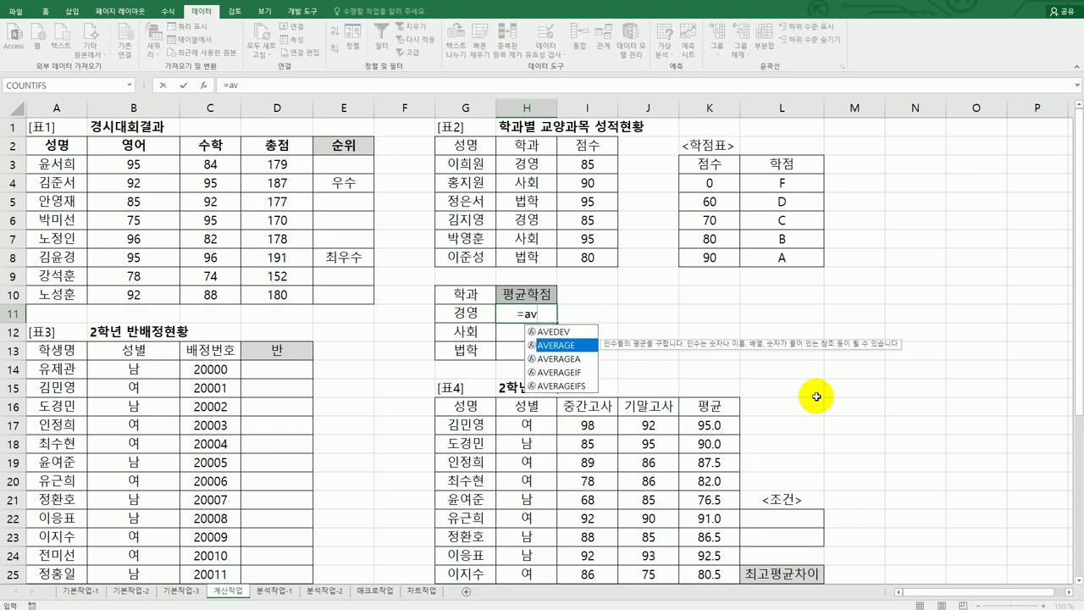
pyautogui.press('Tab')
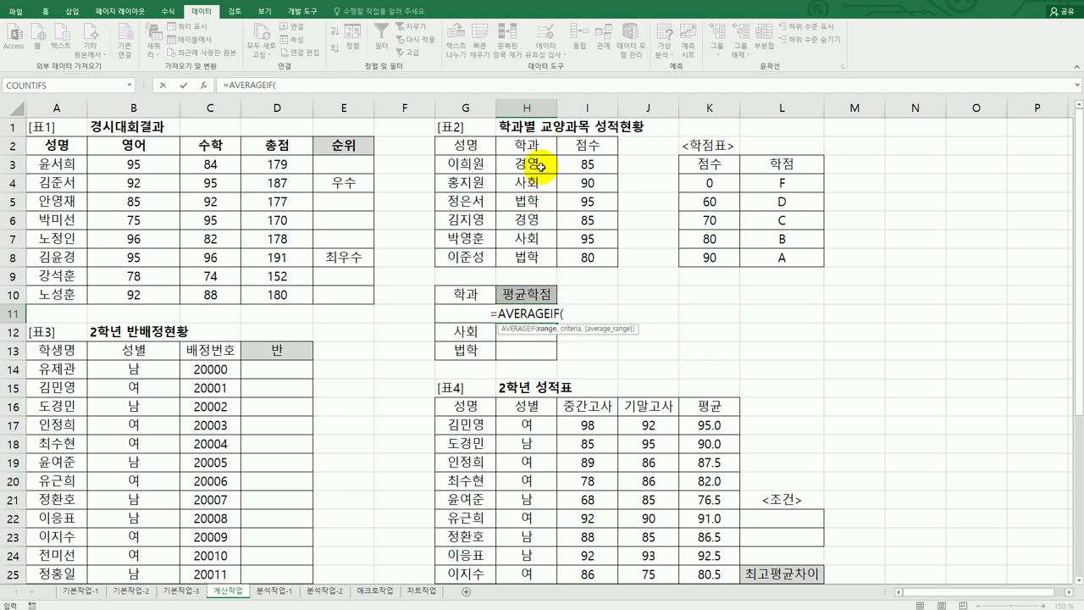
pyautogui.moveTo(536, 164); pyautogui.dragTo(534, 260)
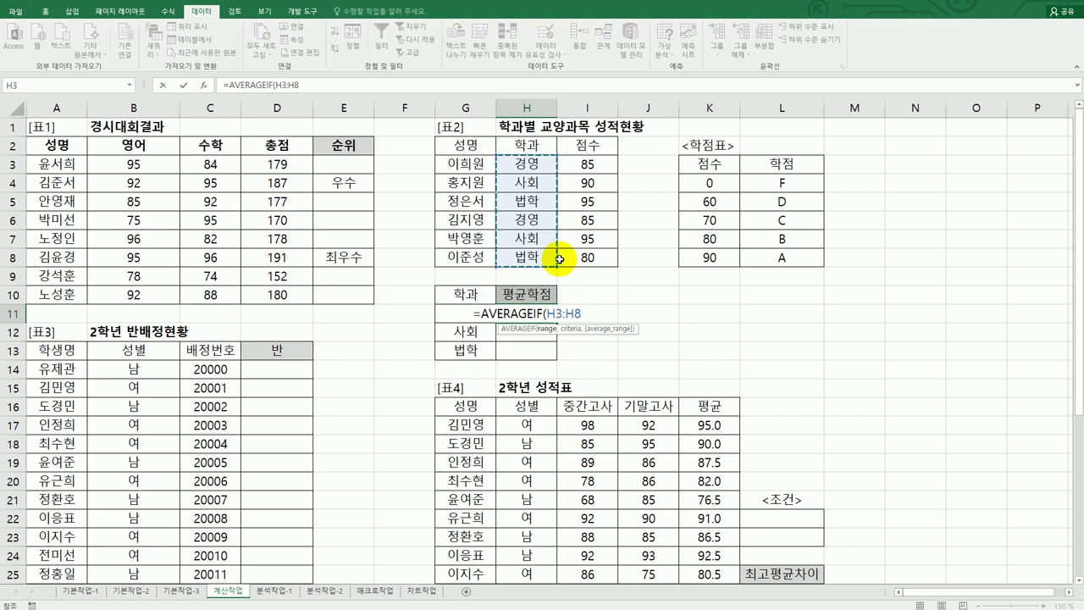
pyautogui.press('F4')
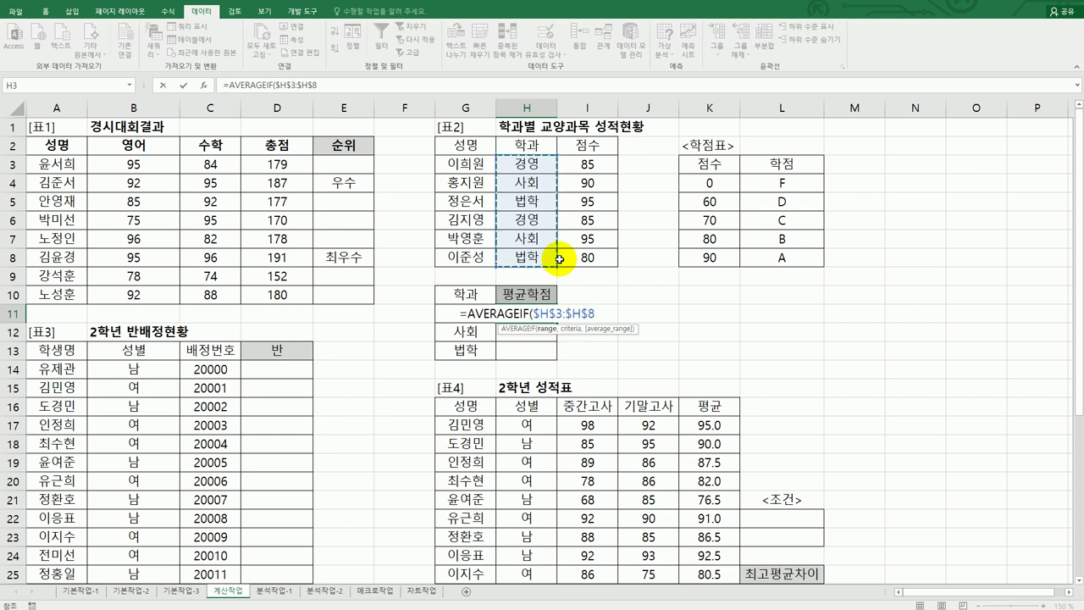
pyautogui.write(',')
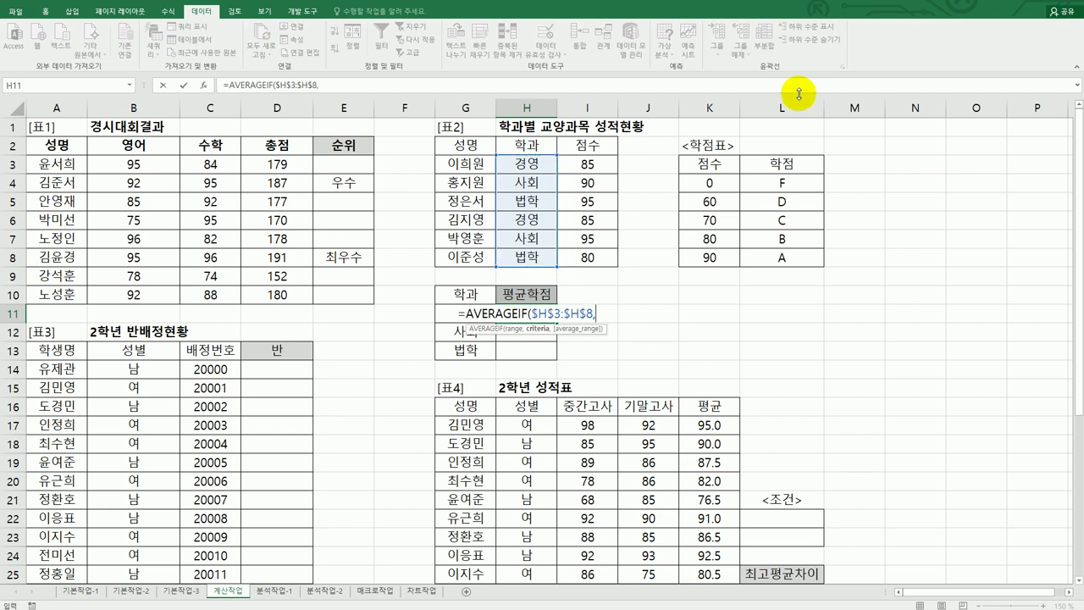
# Complete the AVERAGEIF in H11 with criterion G11 and average range $I$3:$I$8, and fill it down through H13
pyautogui.click(433, 312)
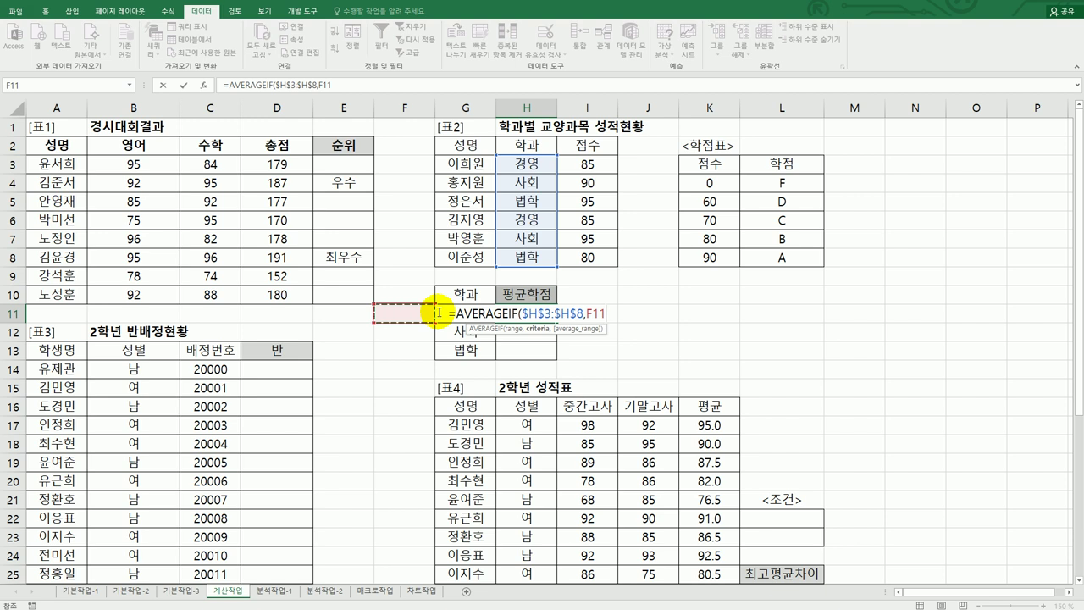
pyautogui.press('BackSpace')
pyautogui.press('BackSpace')
pyautogui.press('BackSpace')
pyautogui.click(439, 312)
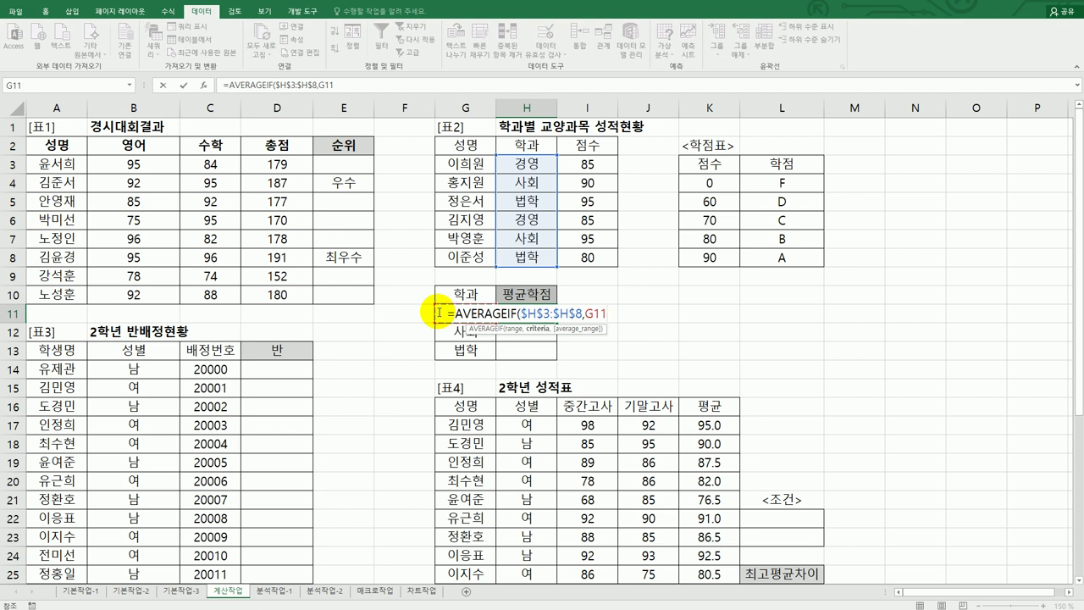
pyautogui.write(',')
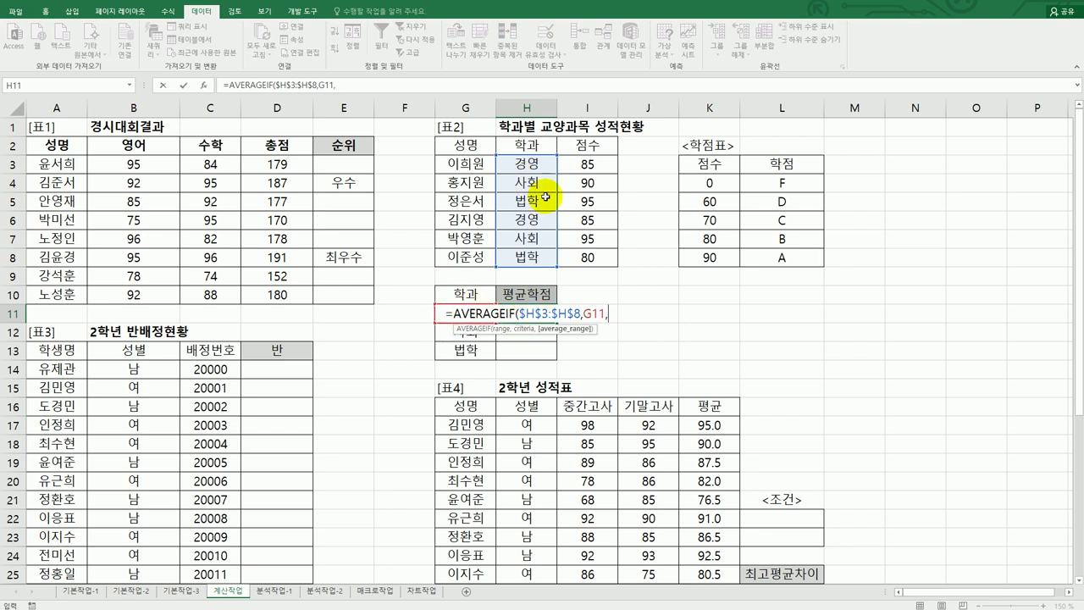
pyautogui.moveTo(575, 169); pyautogui.dragTo(584, 257)
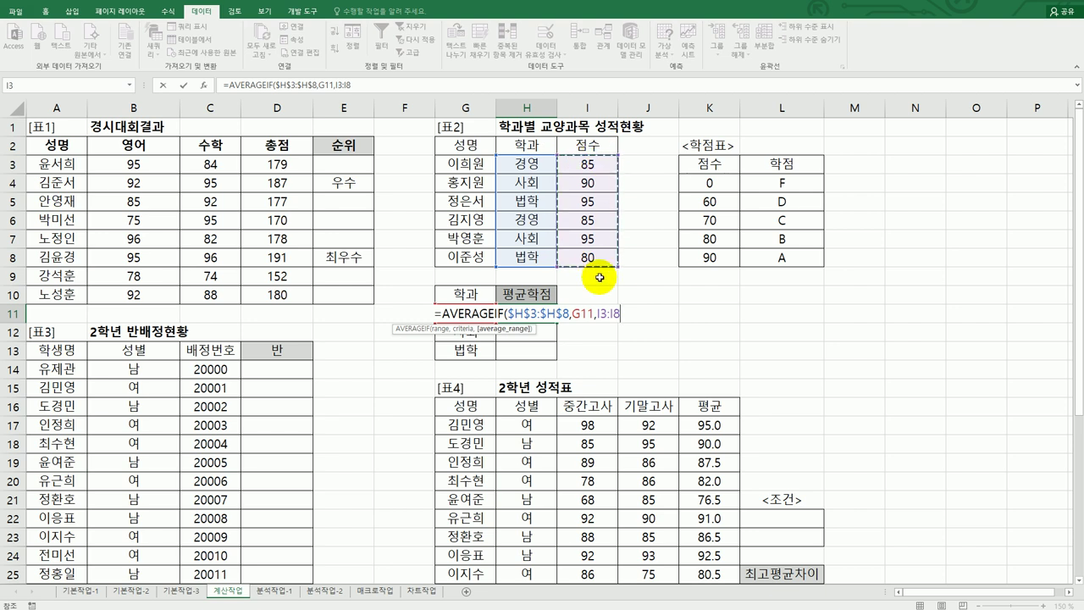
pyautogui.press('F4')
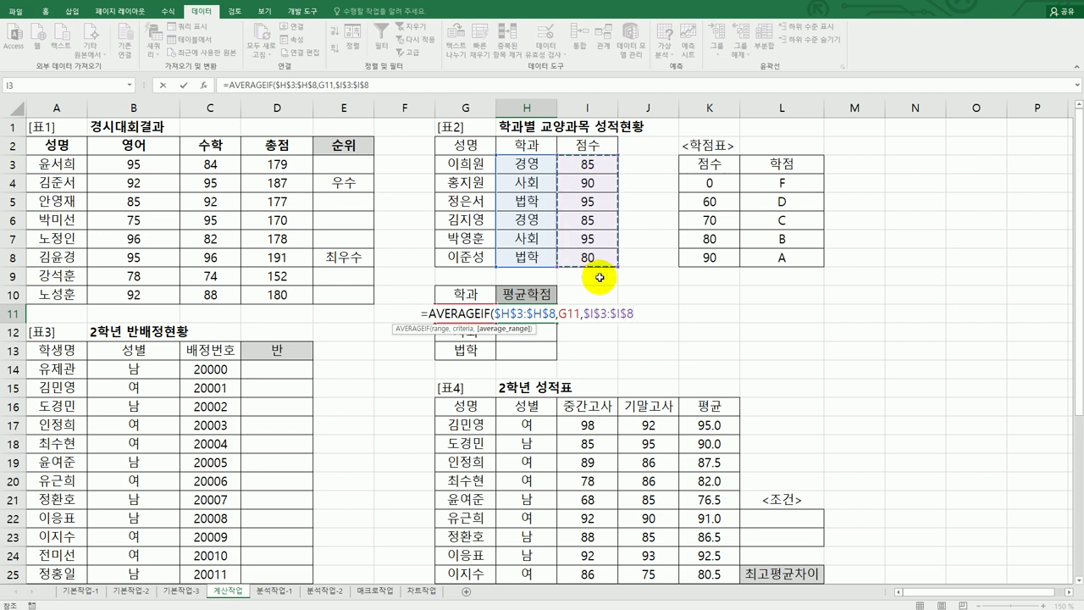
pyautogui.write(')')
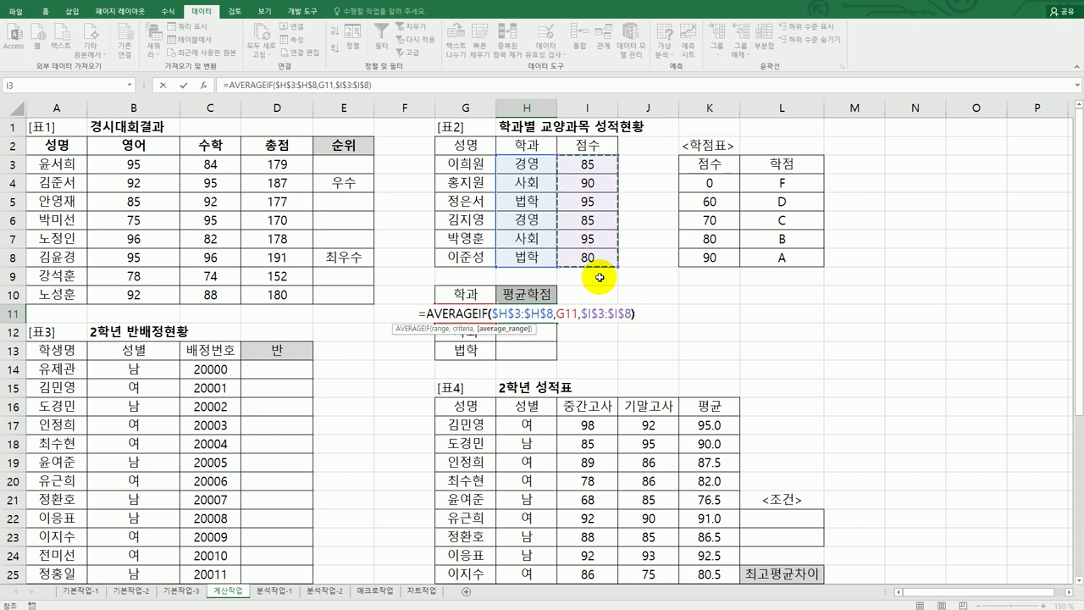
pyautogui.press('Return')
pyautogui.click(547, 313)
pyautogui.moveTo(555, 322); pyautogui.dragTo(554, 360)
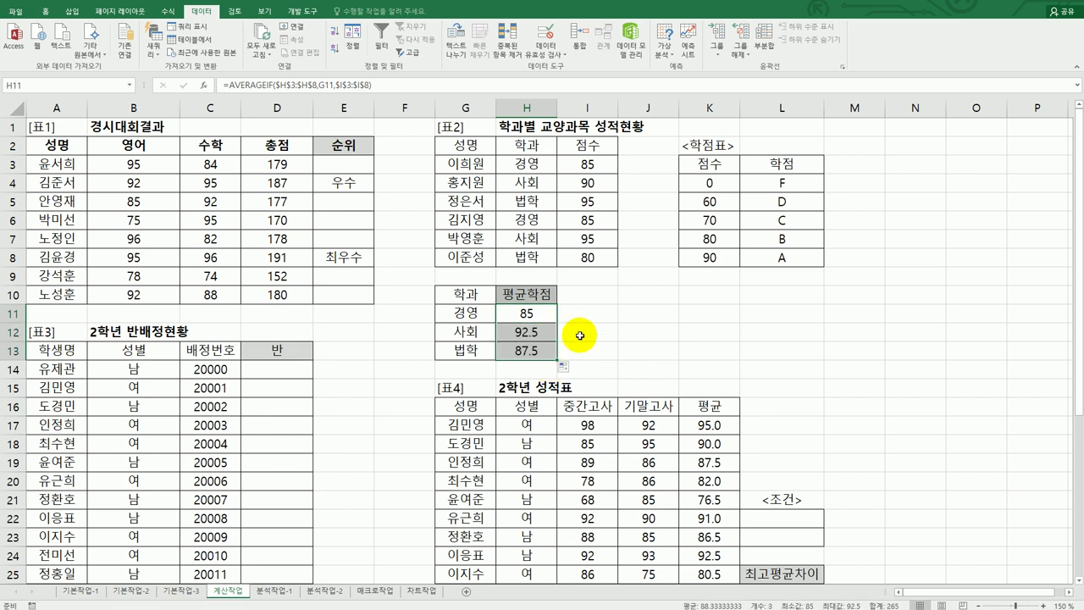
# Compare the department averages in H11:H13 with the score and grade rows of <학점표> in K4:L8
pyautogui.click(532, 317)
pyautogui.moveTo(710, 182); pyautogui.dragTo(769, 256)
pyautogui.moveTo(709, 238); pyautogui.dragTo(759, 238)
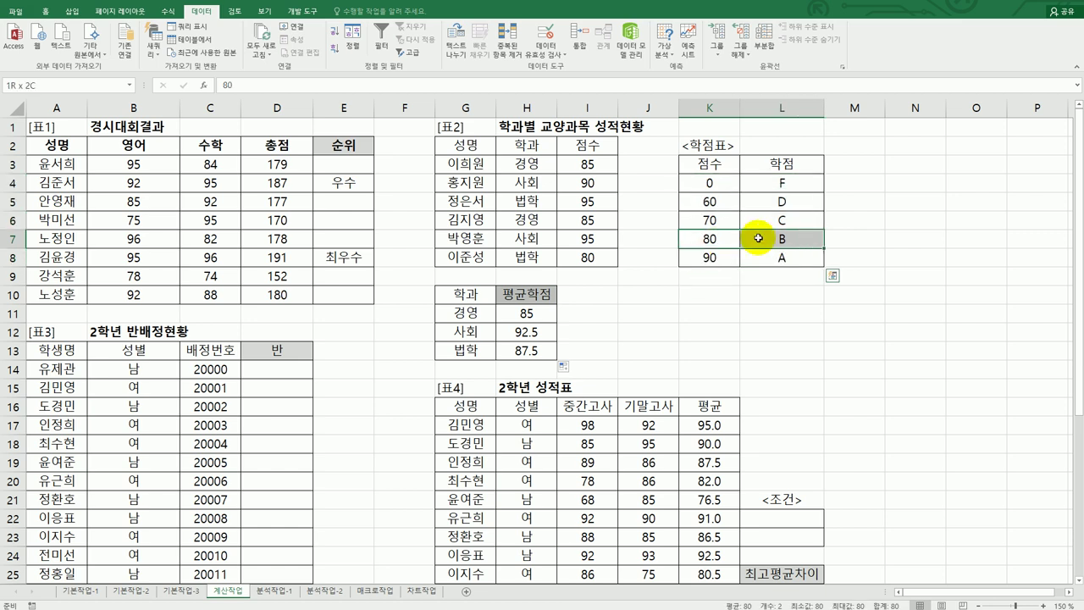
pyautogui.click(709, 259)
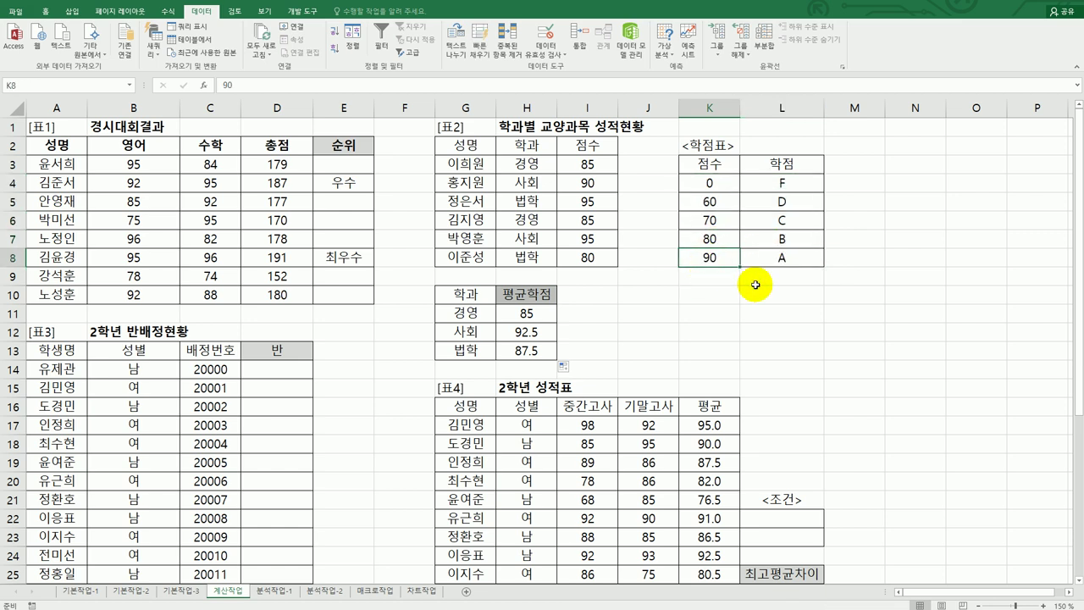
pyautogui.moveTo(709, 237); pyautogui.dragTo(773, 238)
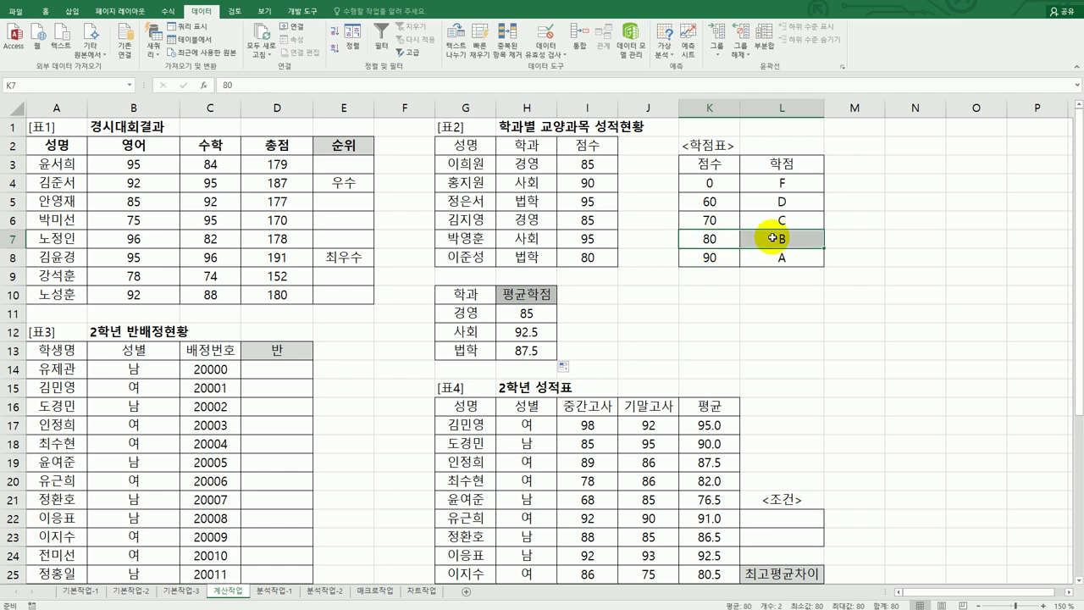
pyautogui.click(773, 238)
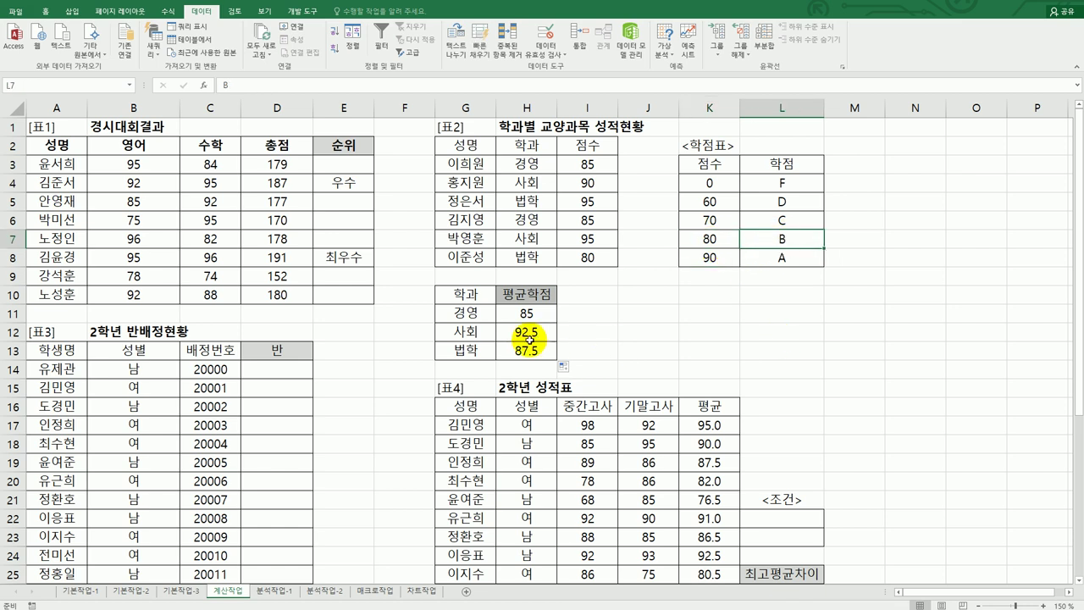
pyautogui.moveTo(702, 259); pyautogui.dragTo(764, 268)
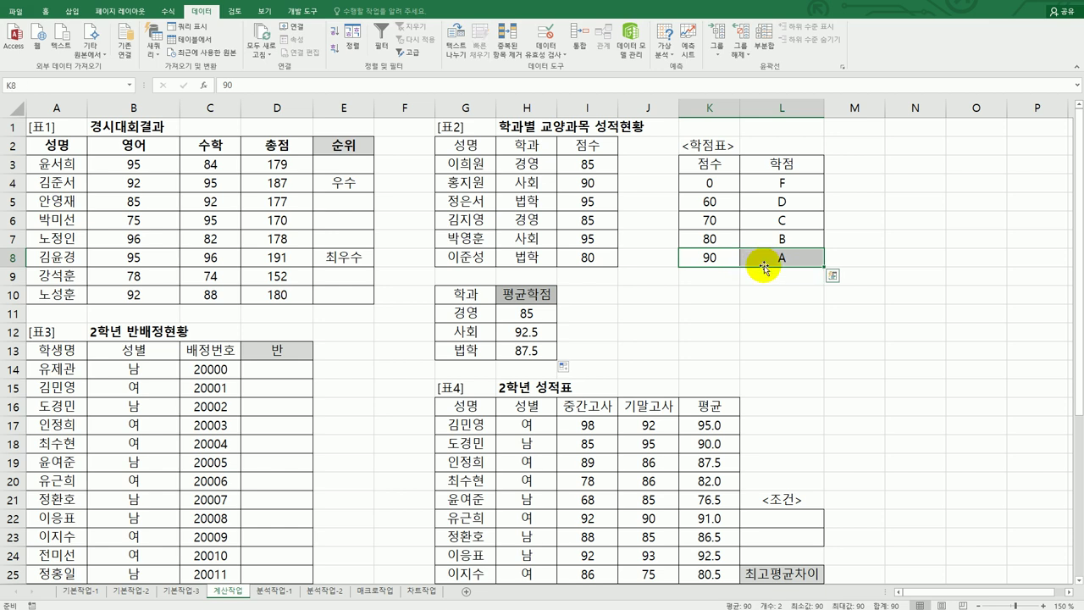
# Wrap the AVERAGEIF formula in H11 in a VLOOKUP so that the department average serves as its lookup value
pyautogui.click(519, 315)
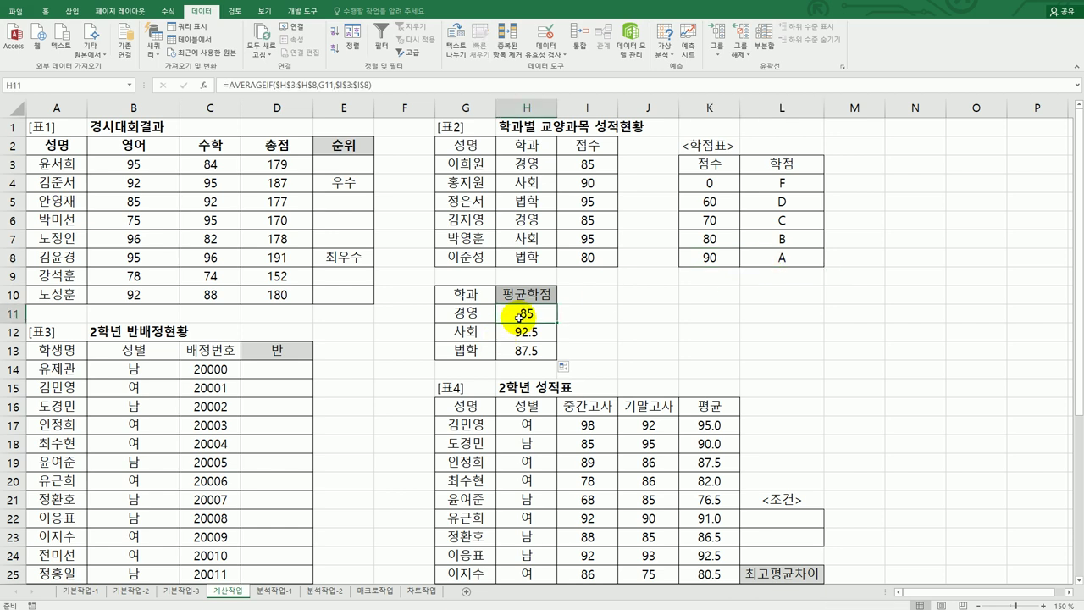
pyautogui.doubleClick(519, 315)
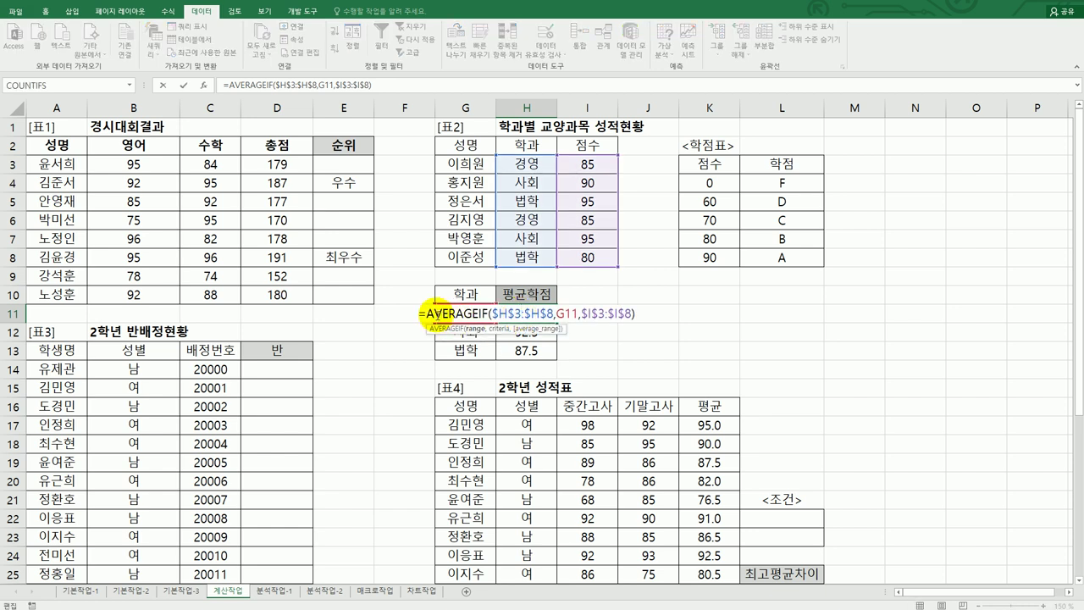
pyautogui.click(421, 313)
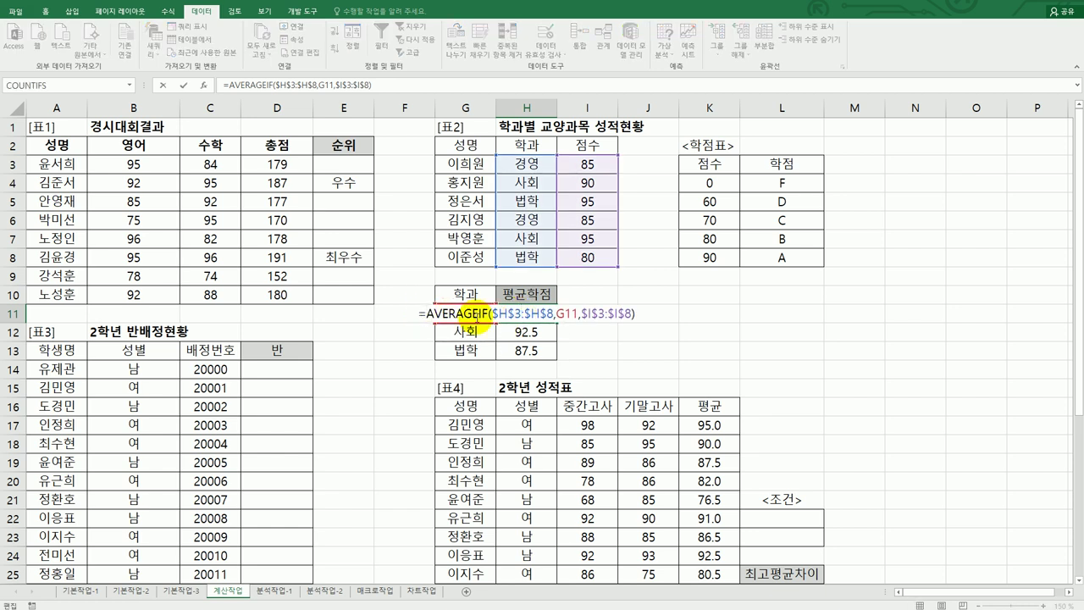
pyautogui.write('vl')
pyautogui.press('Tab')
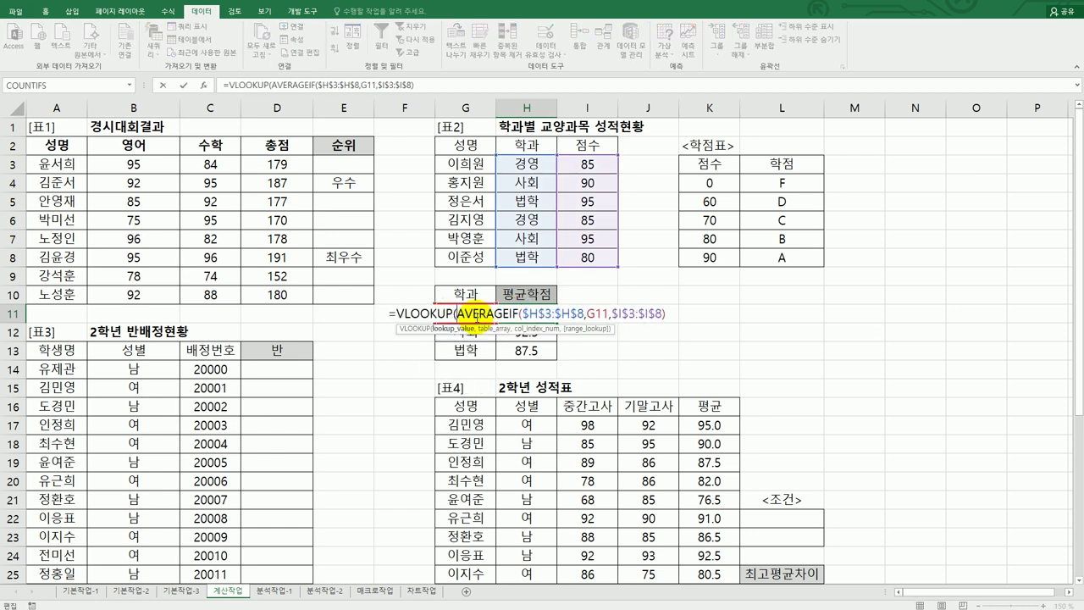
pyautogui.click(665, 313)
pyautogui.write(',')
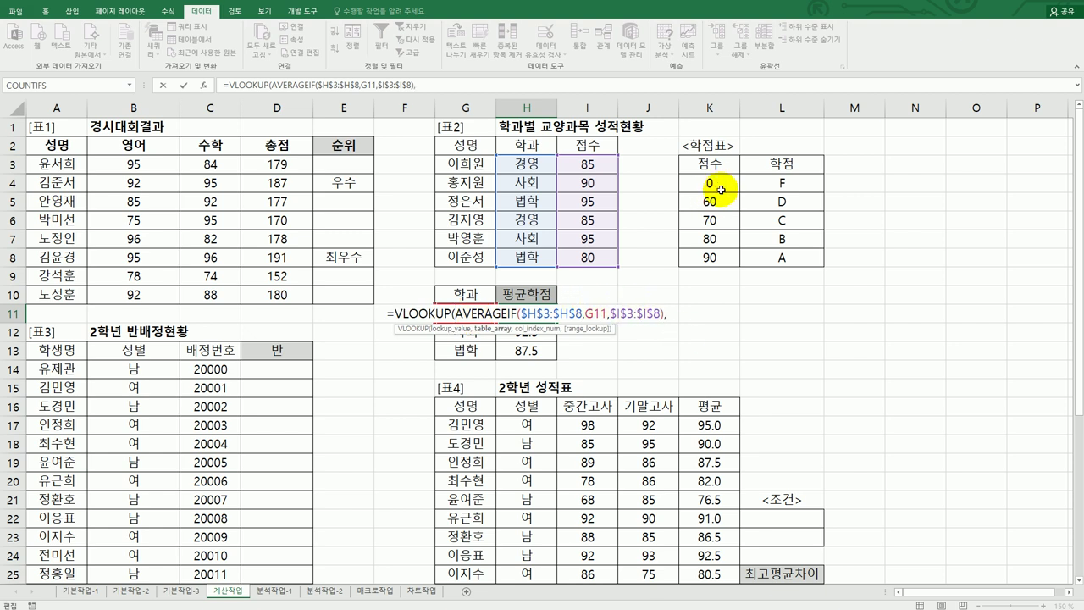
# Complete the VLOOKUP in H11 with table $K$4:$L$8, column 2 and TRUE, and fill it down through H13
pyautogui.moveTo(721, 180); pyautogui.dragTo(763, 254)
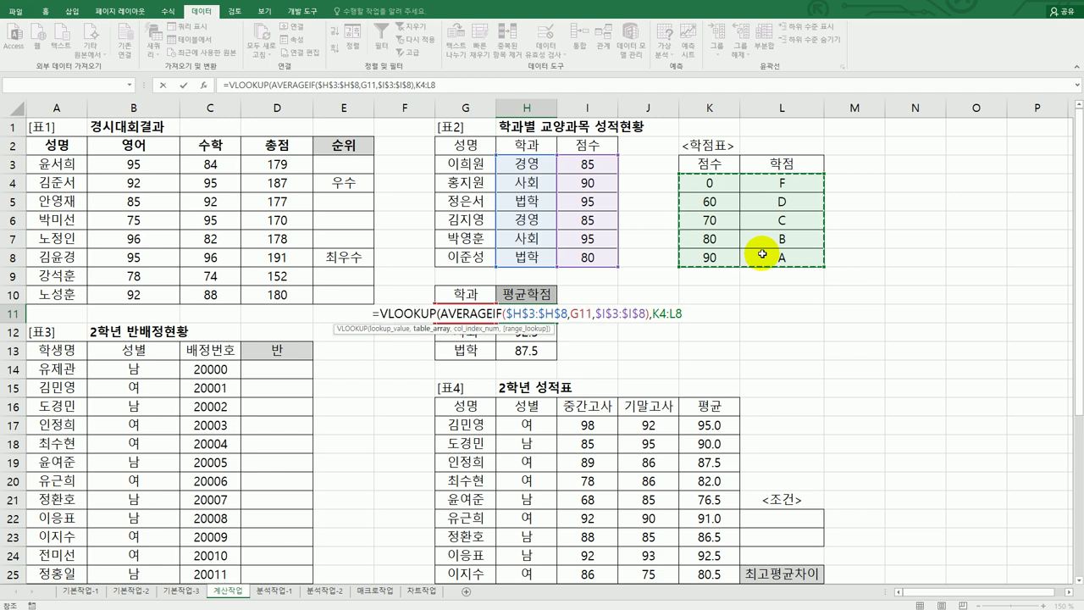
pyautogui.press('F4')
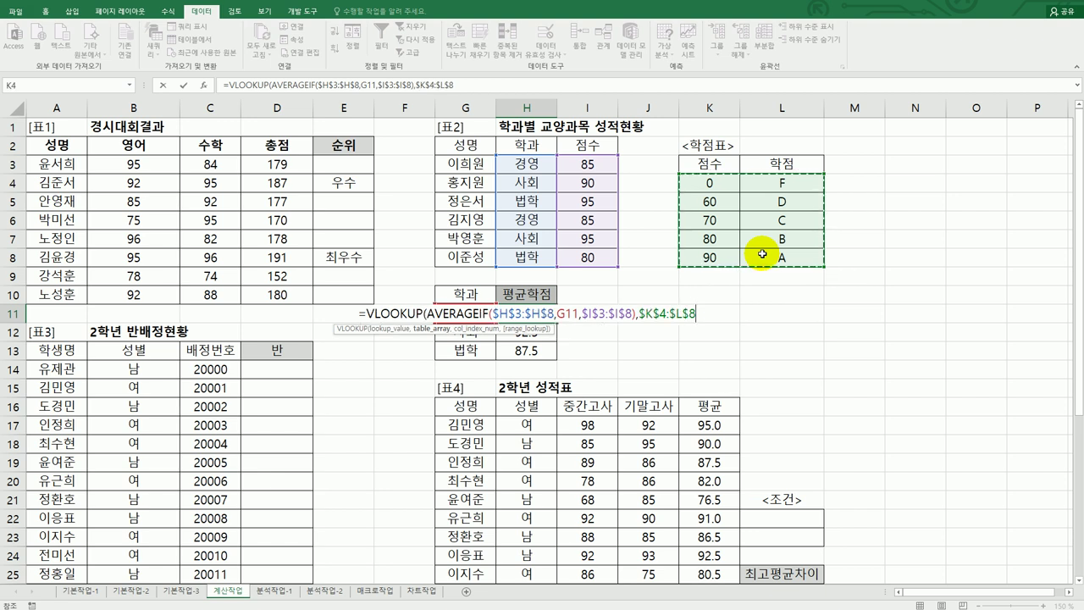
pyautogui.write(',')
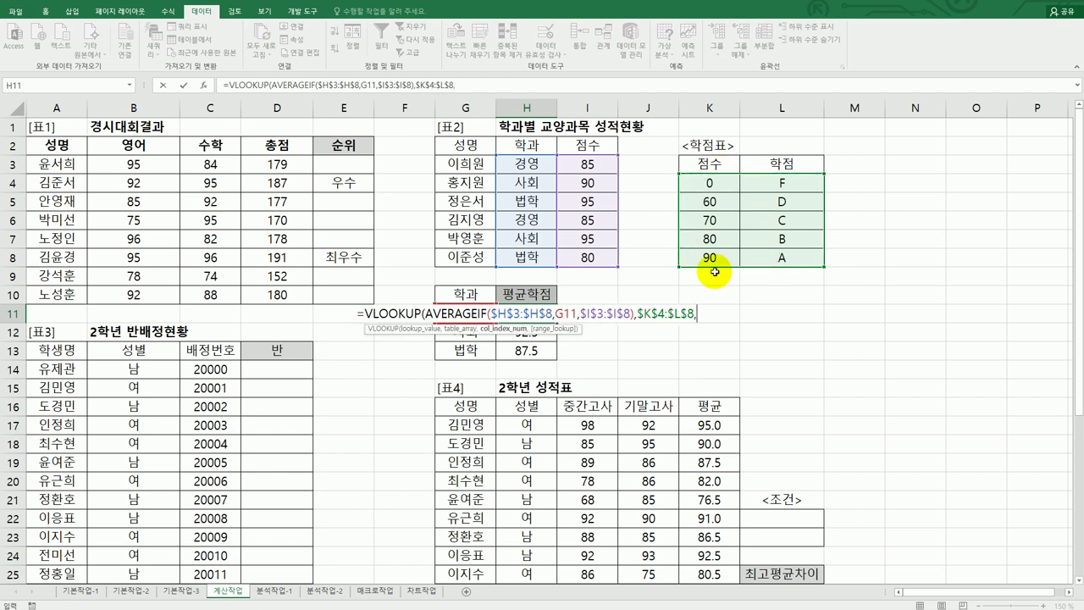
pyautogui.write('2')
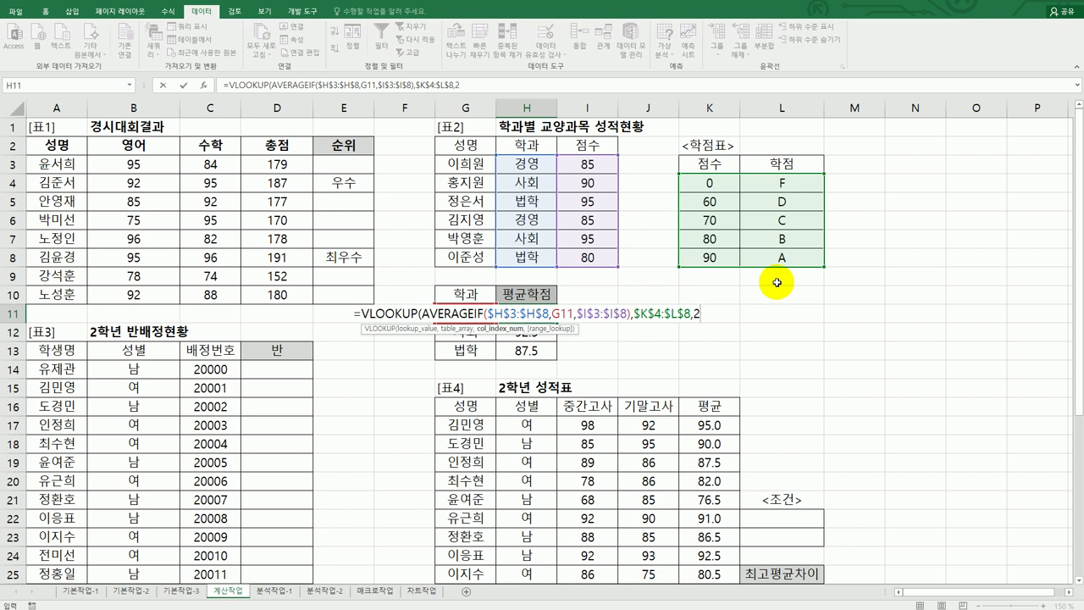
pyautogui.write(',')
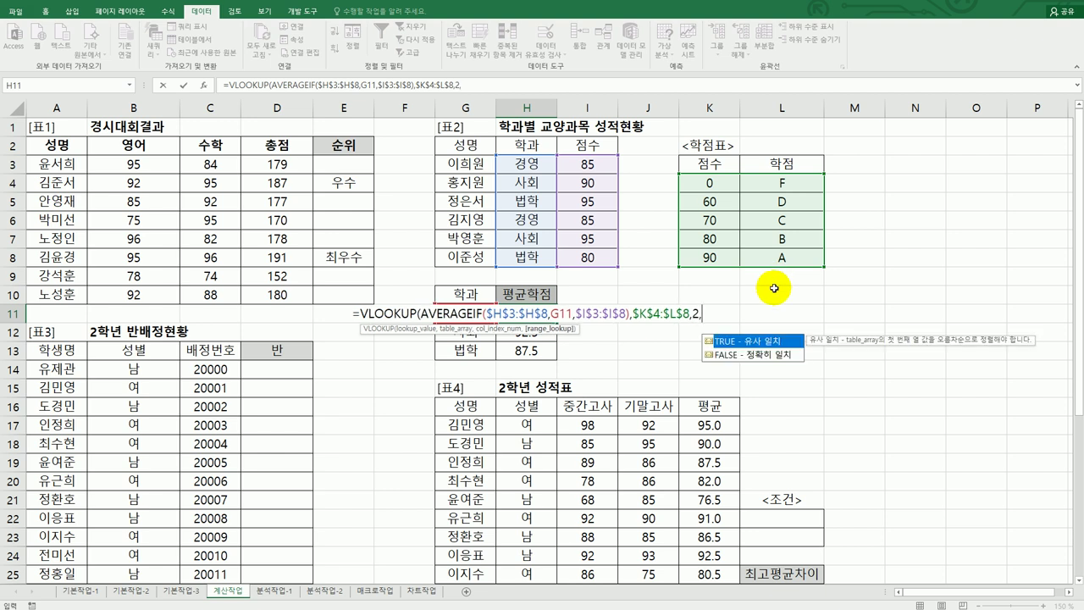
pyautogui.doubleClick(771, 342)
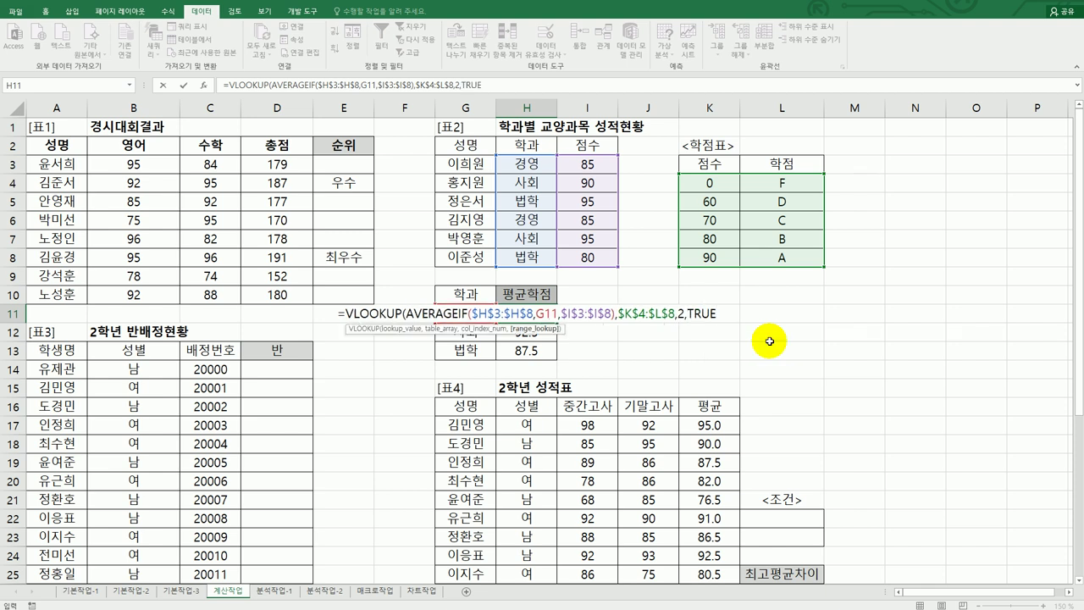
pyautogui.write(')')
pyautogui.press('Return')
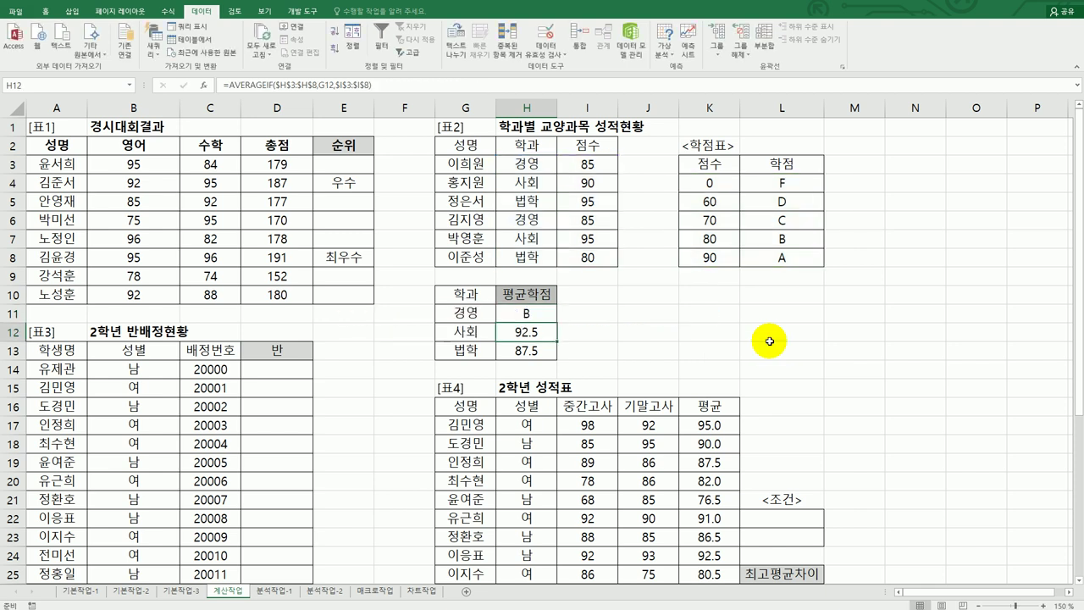
pyautogui.click(549, 314)
pyautogui.moveTo(556, 323); pyautogui.dragTo(551, 353)
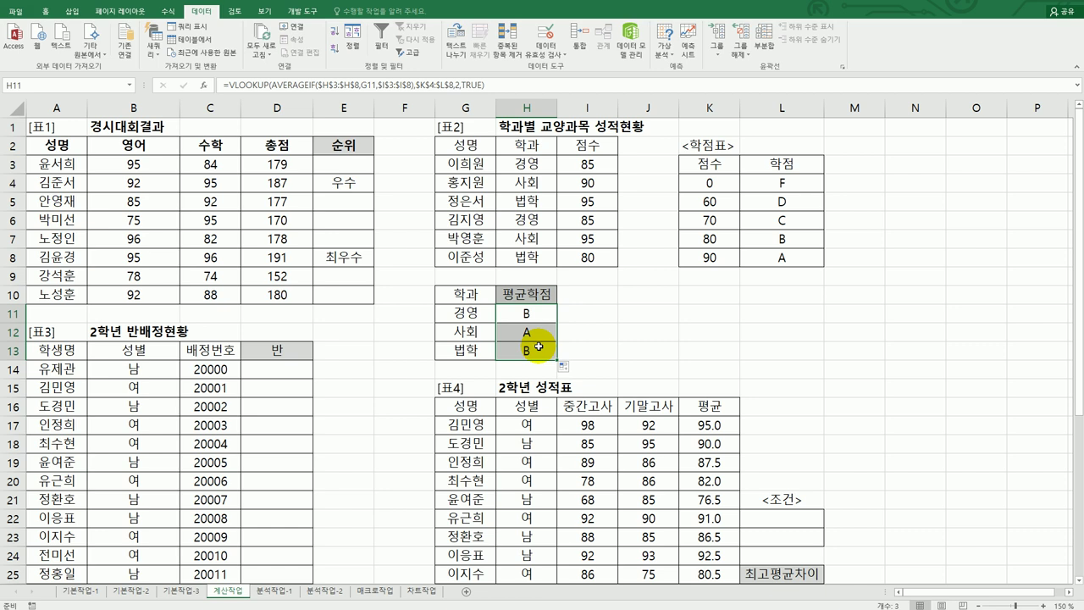
# Enter =MOD(C14,4) in D14, the first 반 cell of 표3, and fill it down through D25
pyautogui.hotkey('alt', 'Tab')
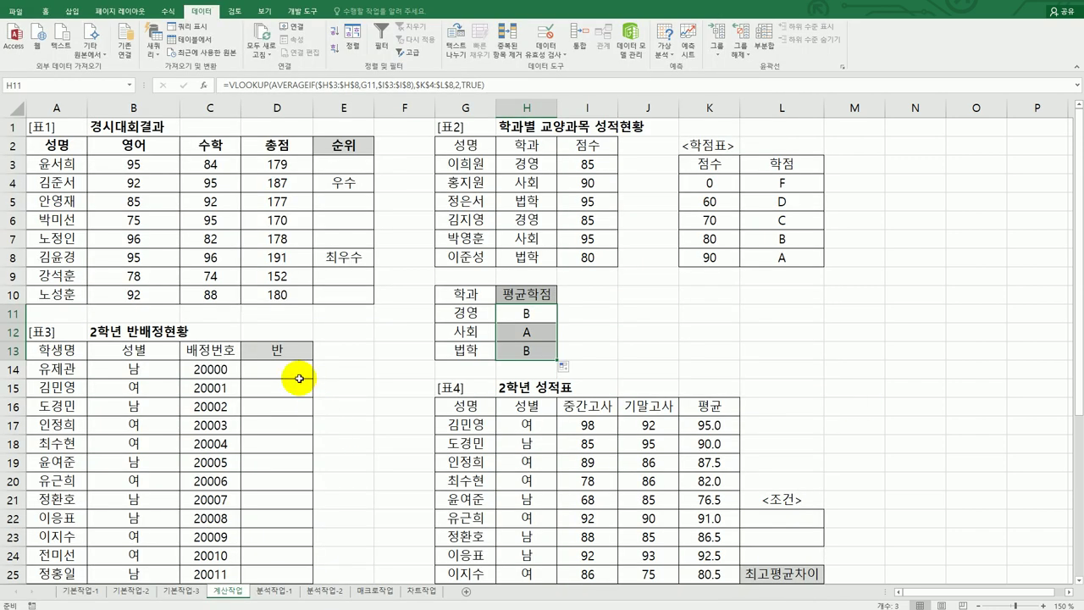
pyautogui.click(300, 379)
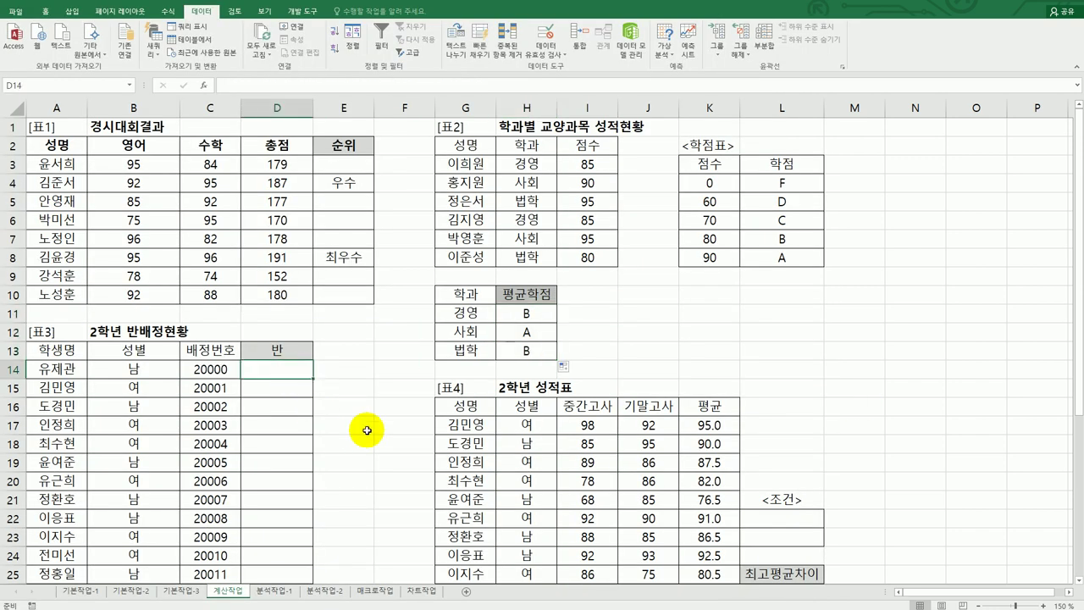
pyautogui.scroll(-1, 395, 431)
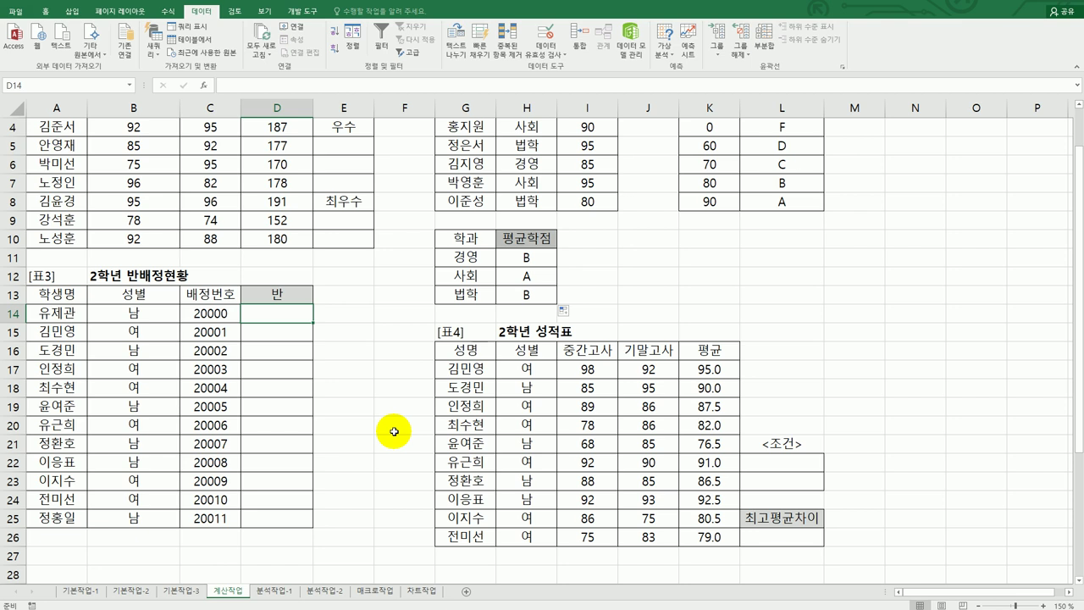
pyautogui.write('=mod')
pyautogui.press('Tab')
pyautogui.press('Left')
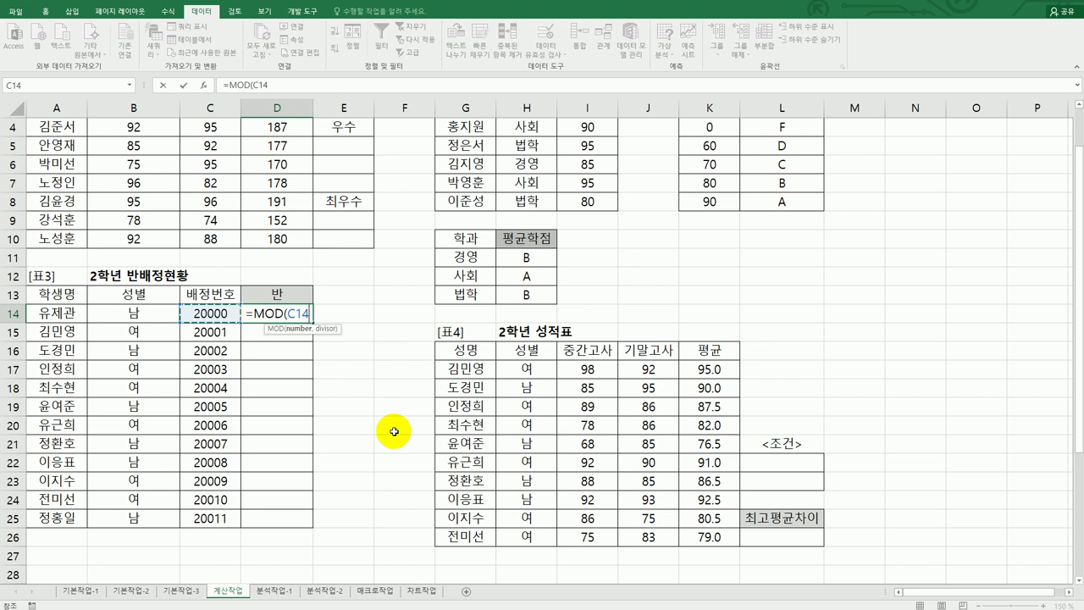
pyautogui.write(',4)')
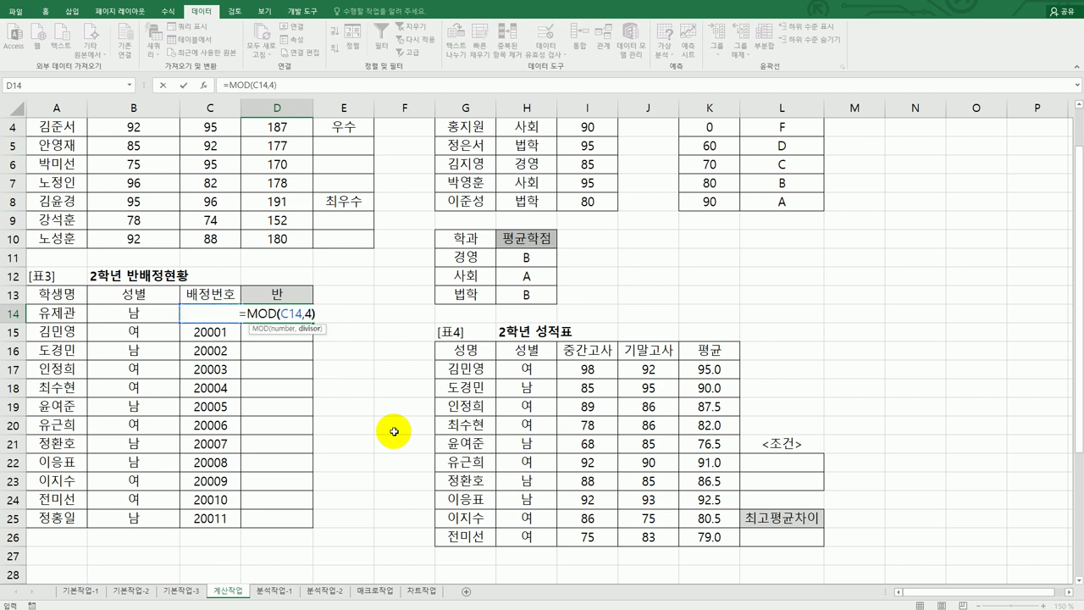
pyautogui.hotkey('ctrl', 'Return')
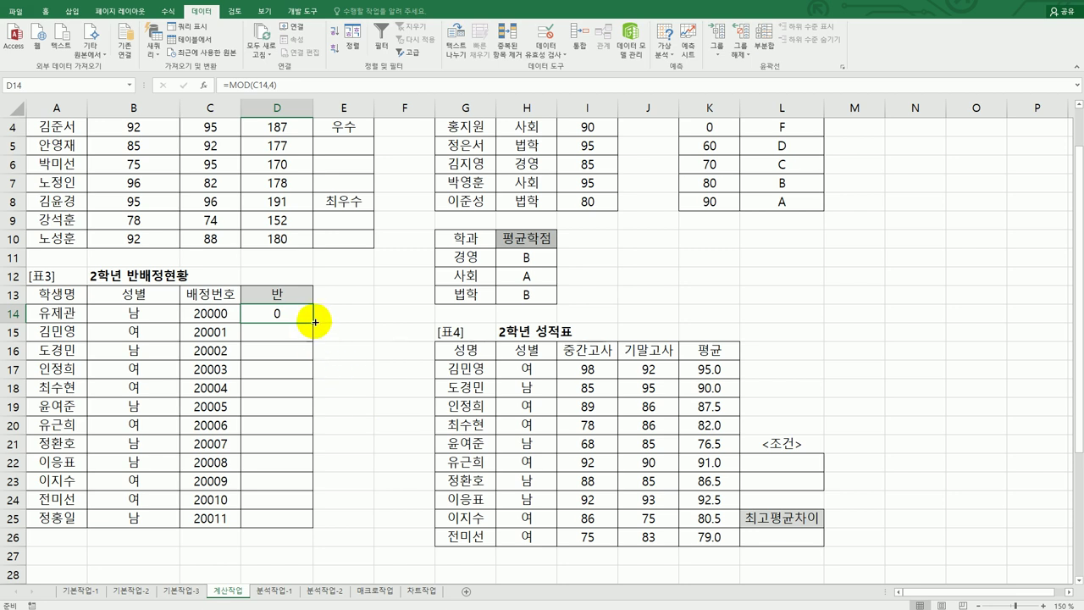
pyautogui.moveTo(312, 323); pyautogui.dragTo(296, 523)
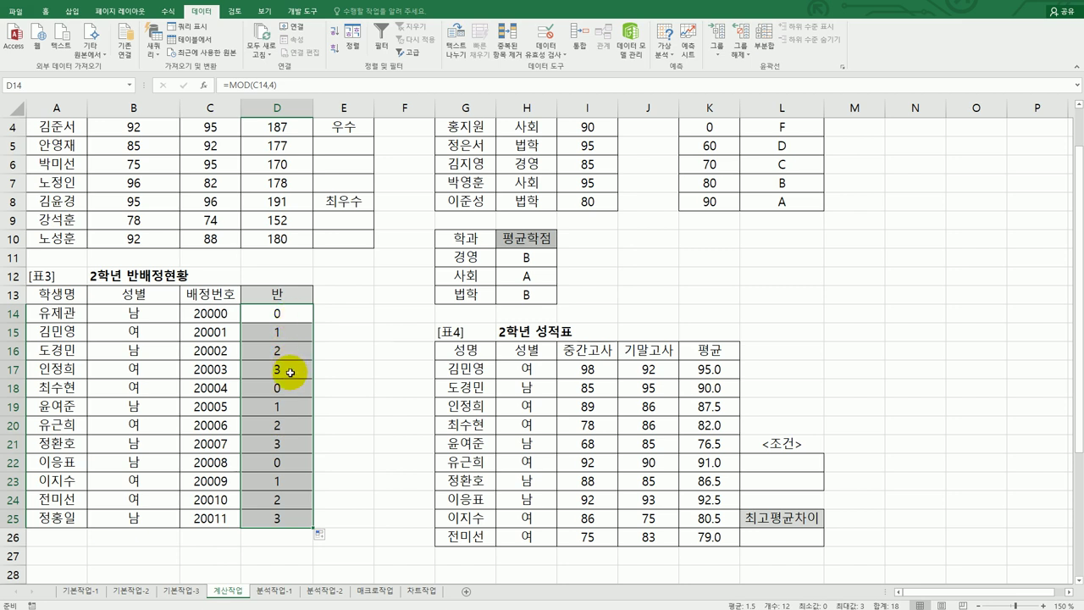
# Add +1 to the end of the MOD formula in D14 and fill it down through D25 again
pyautogui.doubleClick(288, 313)
pyautogui.press('End')
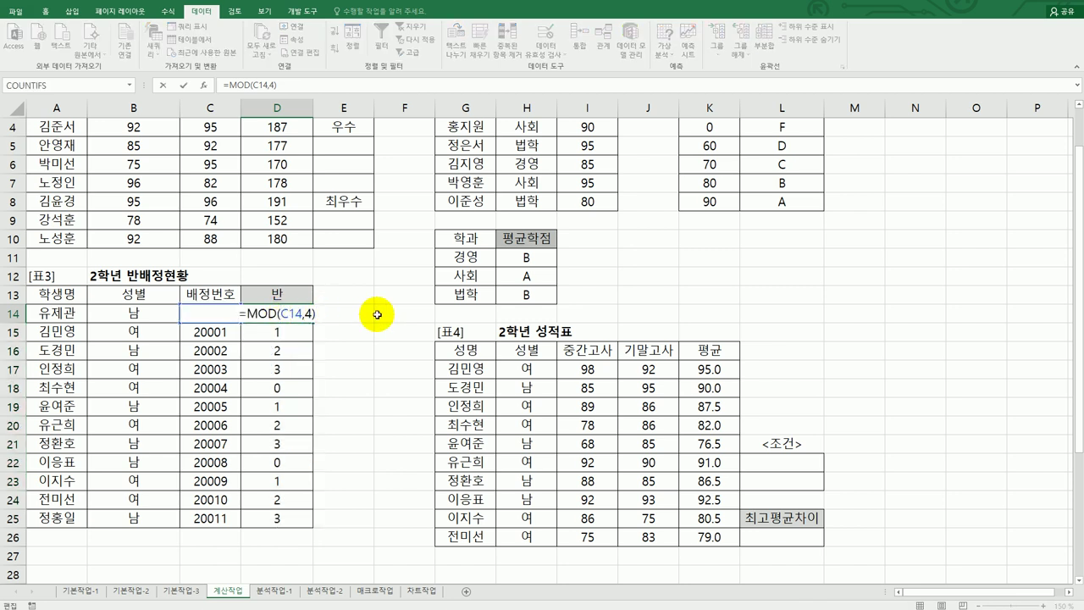
pyautogui.press('Return')
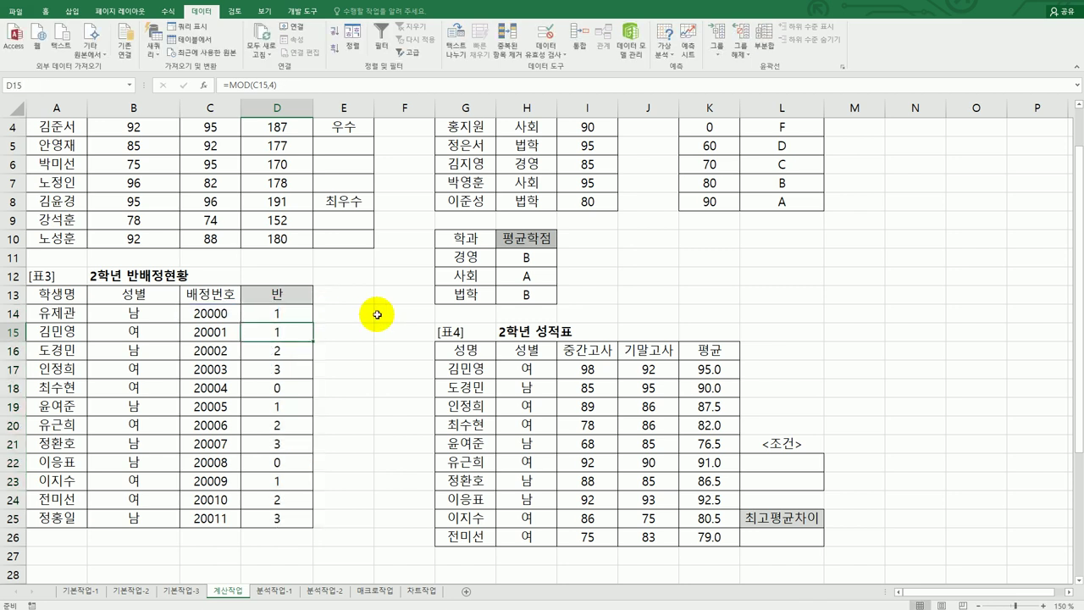
pyautogui.click(300, 312)
pyautogui.moveTo(313, 325); pyautogui.dragTo(294, 520)
# Wrap MOD(C14,4)+1 in D14 in a CHOOSE function as its index number and open the function's arguments dialog
pyautogui.click(291, 311)
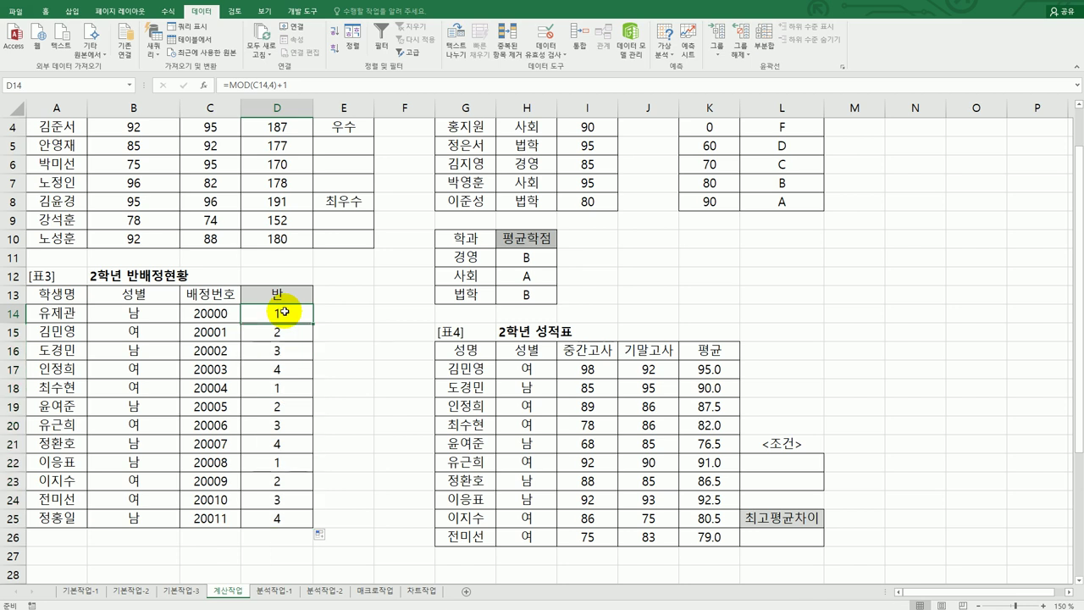
pyautogui.doubleClick(288, 312)
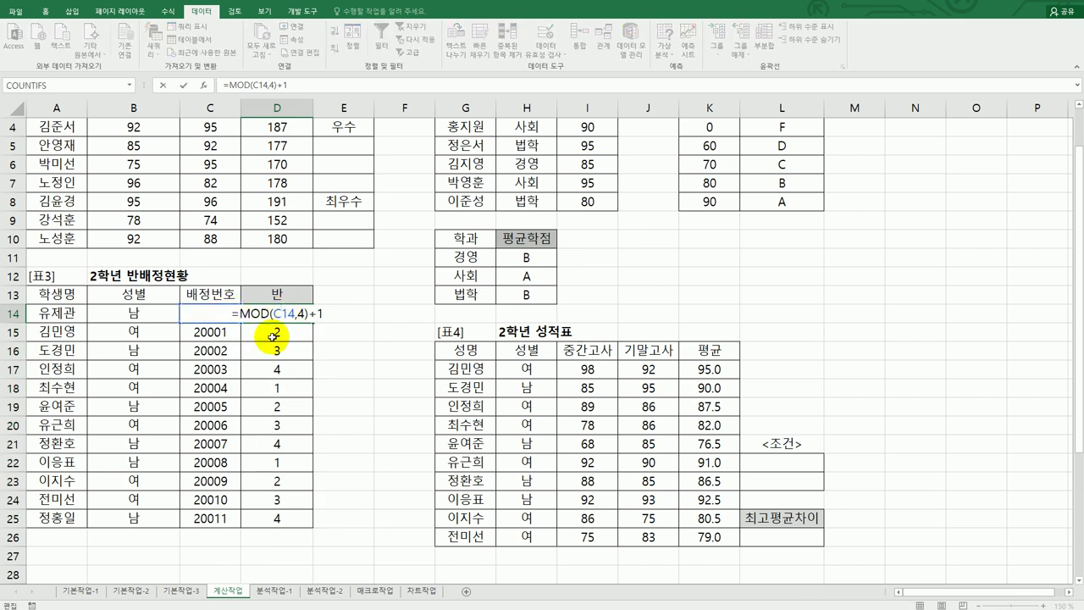
pyautogui.write('choo')
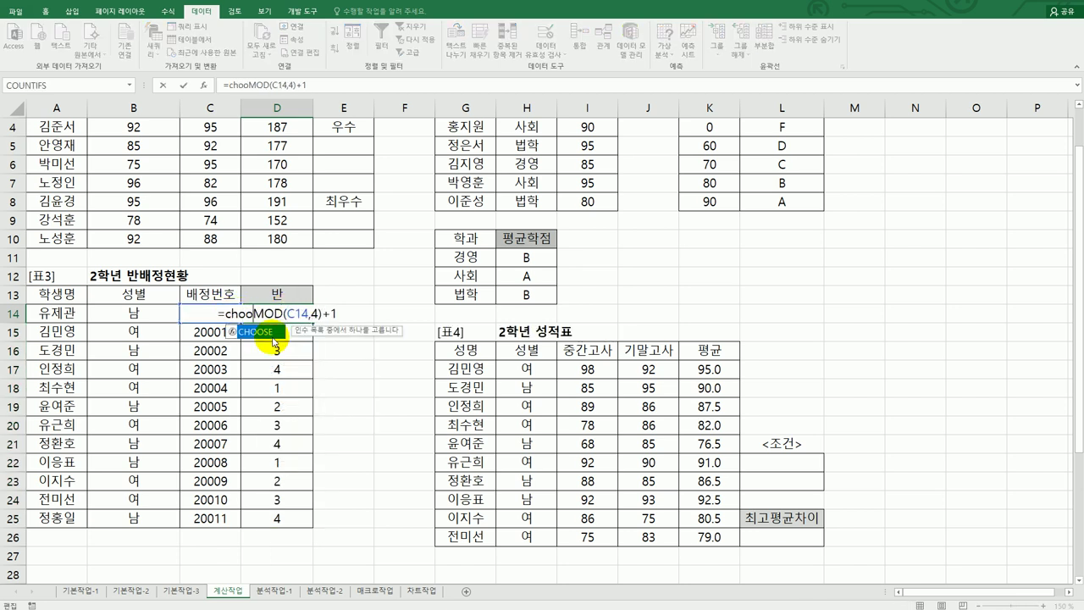
pyautogui.doubleClick(273, 335)
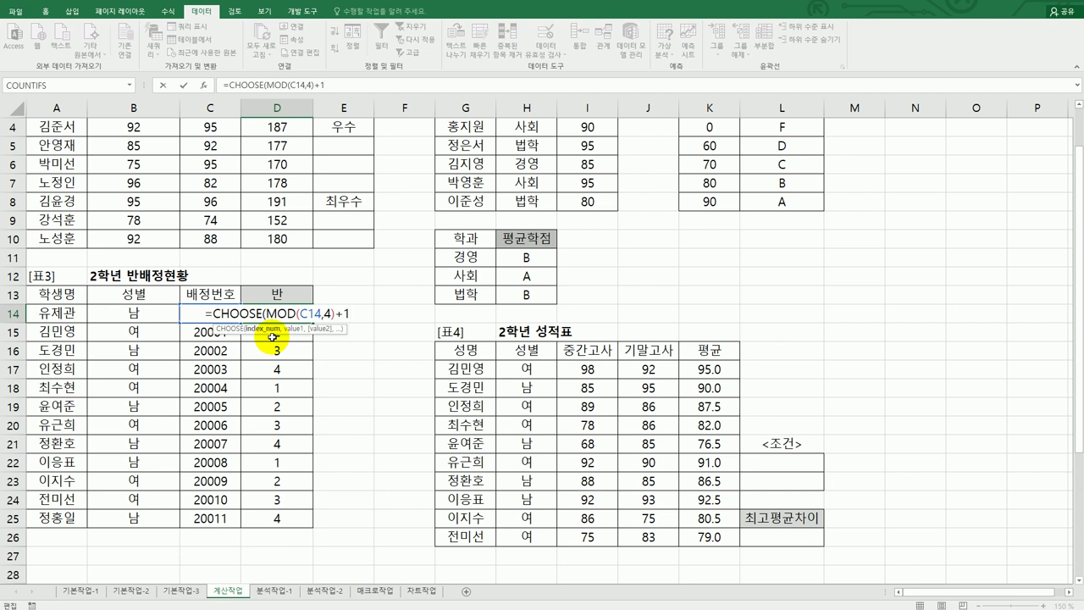
pyautogui.write(',')
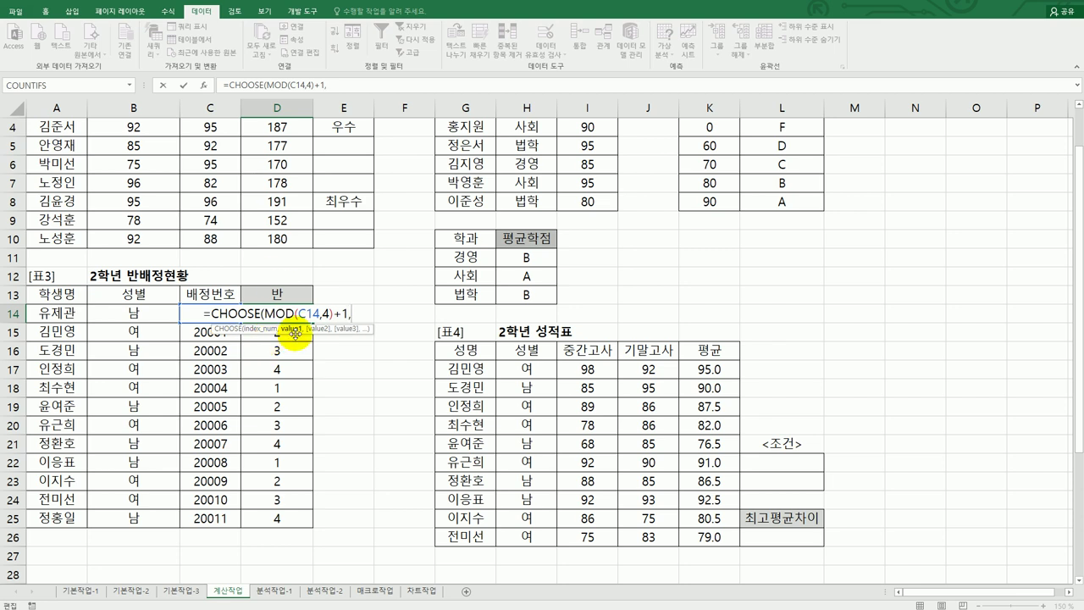
pyautogui.click(204, 88)
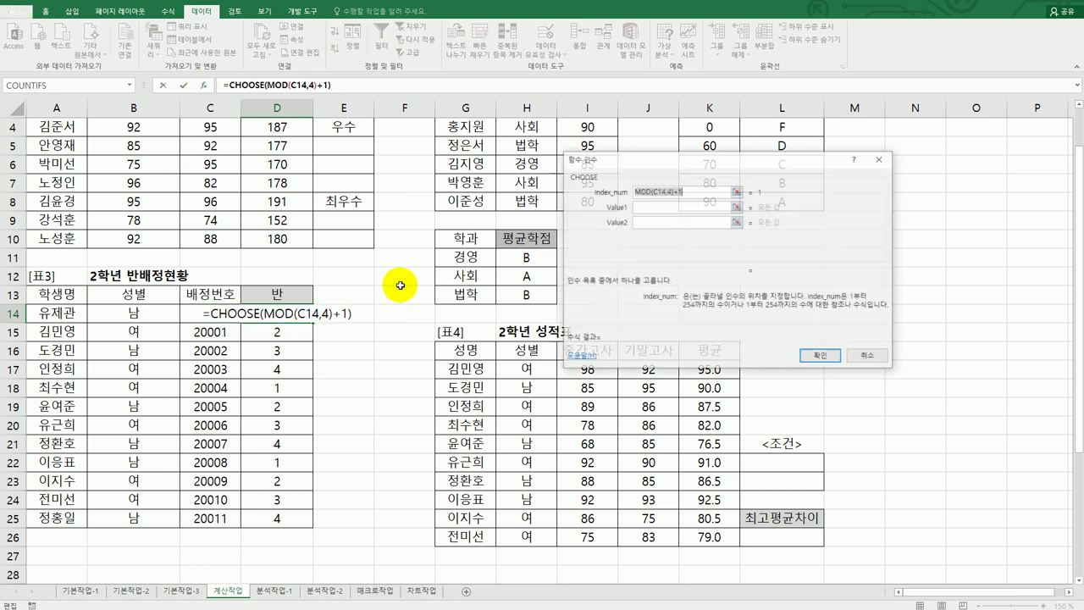
# Set the CHOOSE values to 1반, 2반, 3반 and 4반, and fill the D14 formula down through D25
pyautogui.click(649, 207)
pyautogui.write('1')
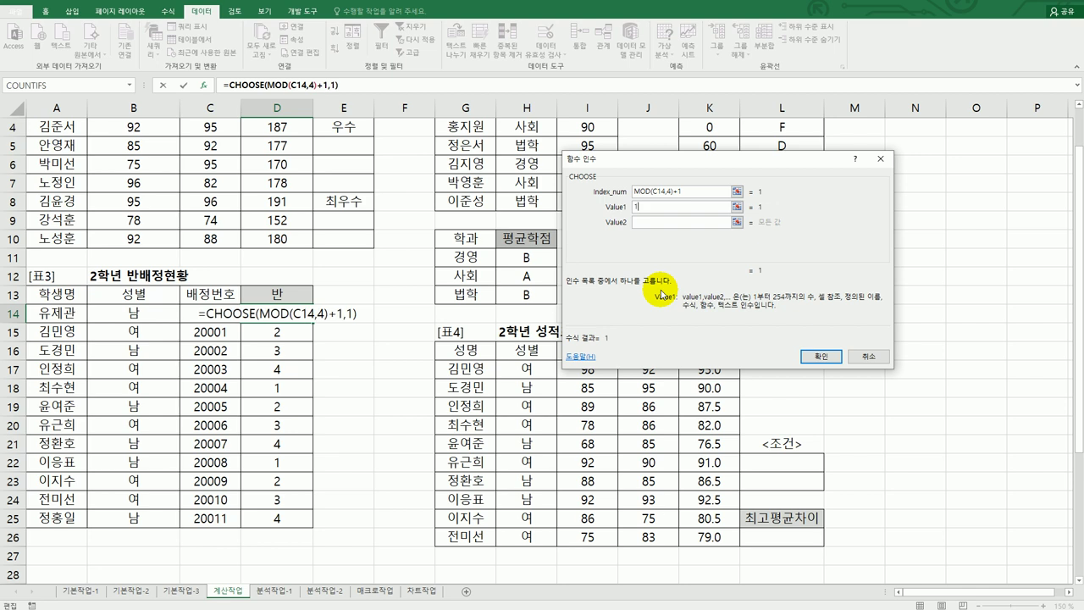
pyautogui.write('반')
pyautogui.press('Tab')
pyautogui.write('2반')
pyautogui.press('Tab')
pyautogui.write('3반')
pyautogui.press('Tab')
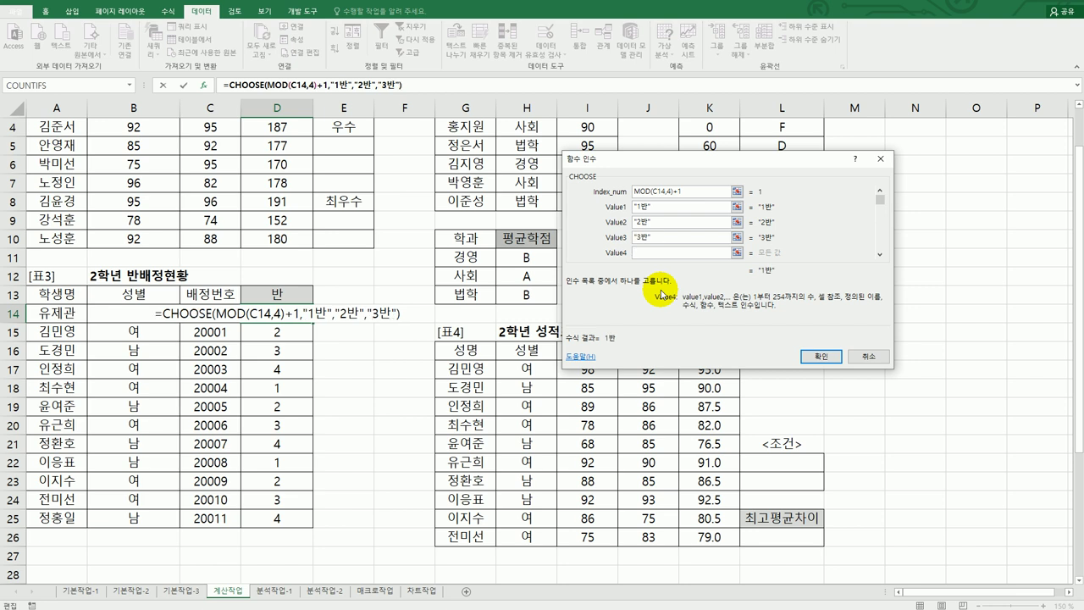
pyautogui.write('4바')
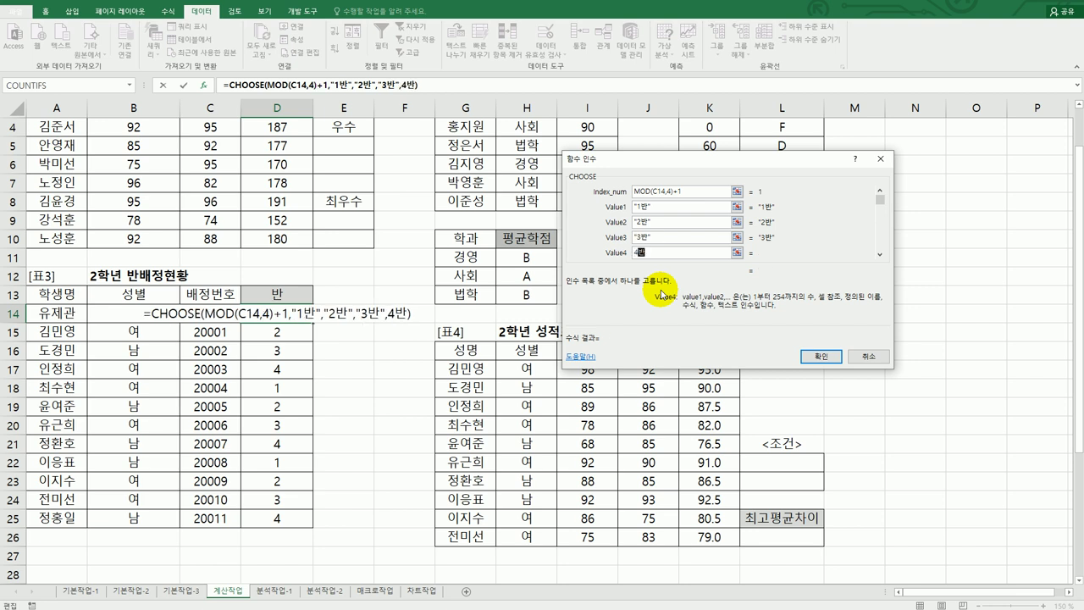
pyautogui.click(821, 356)
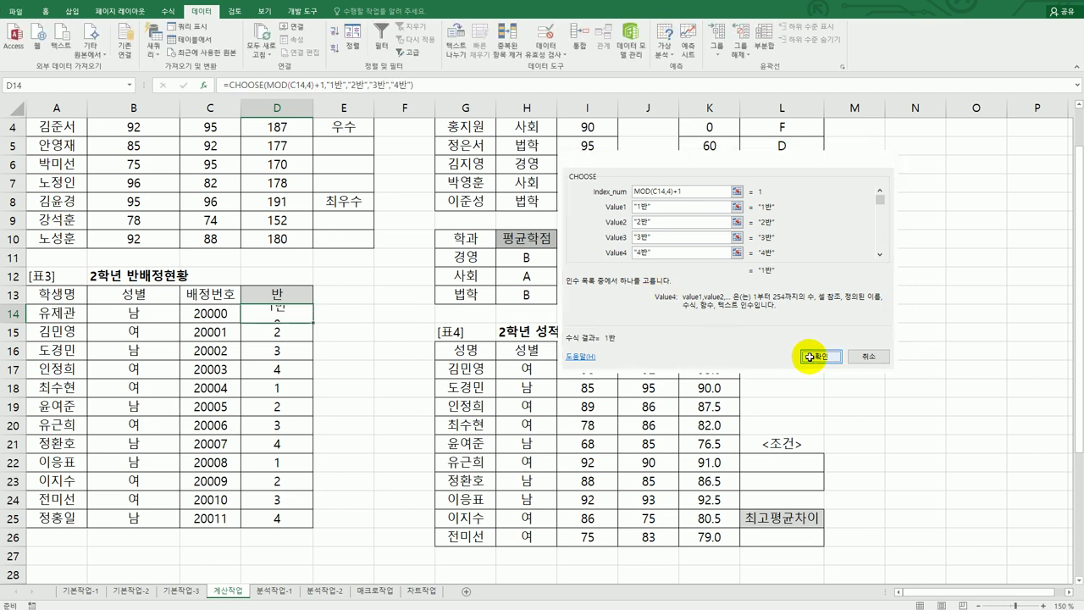
pyautogui.moveTo(312, 324); pyautogui.dragTo(322, 528)
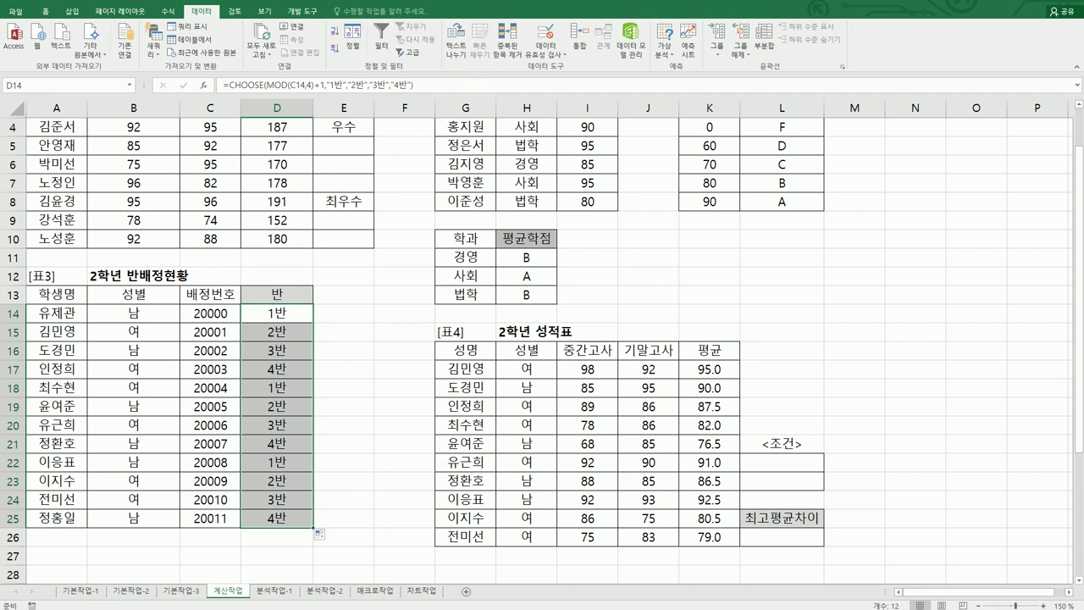
# Switch to the exam question document and read question 4 on 표4's 최고평균차이 in L26
pyautogui.hotkey('alt', 'Tab')
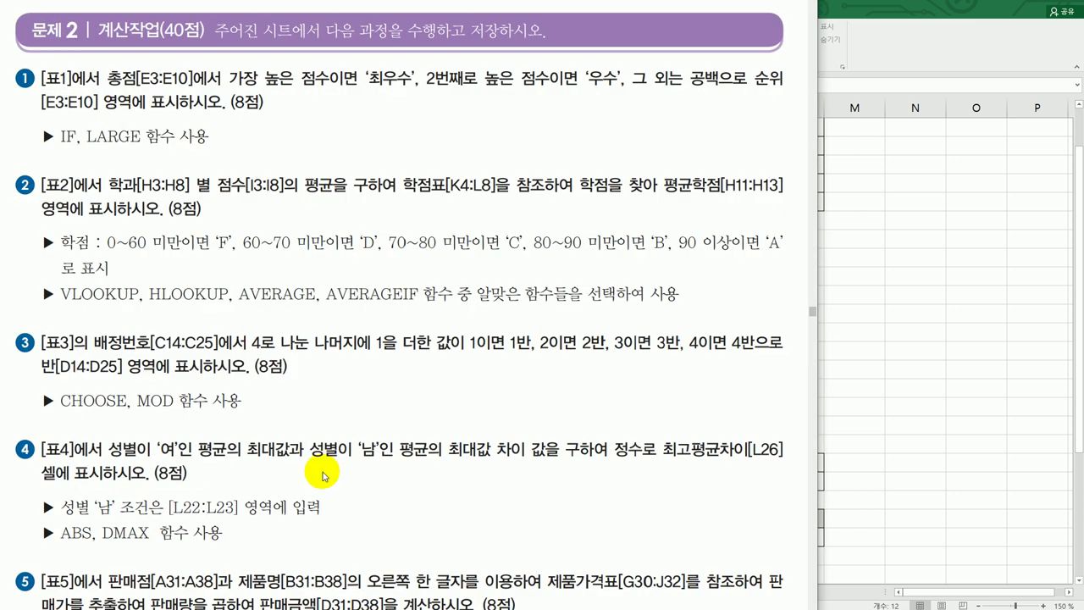
pyautogui.scroll(-3, 324, 476)
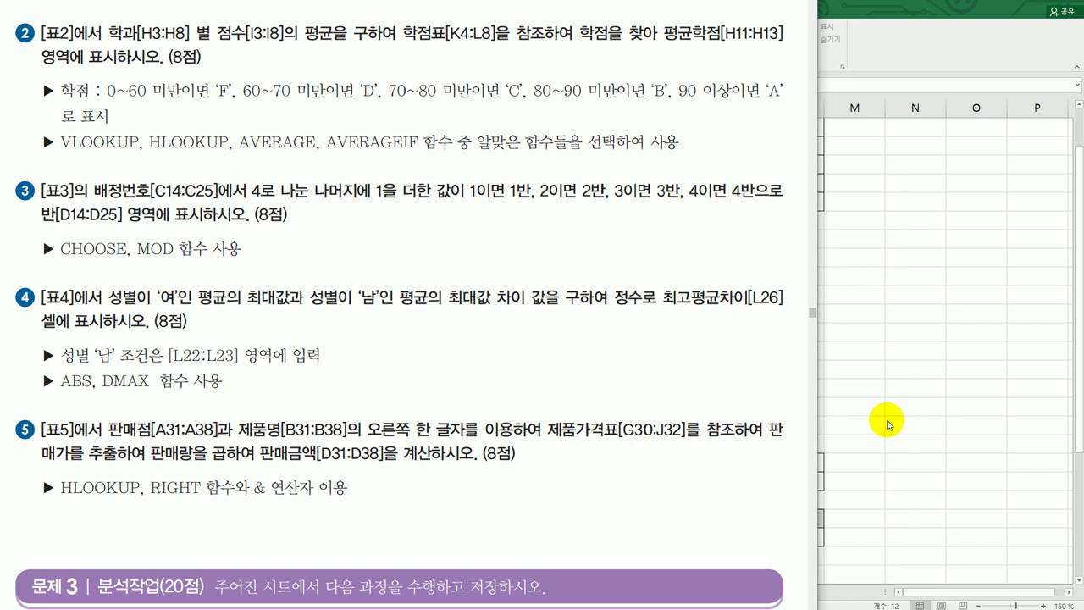
# Return to the workbook and copy the 성별 header and a 남 cell from 표4 into the condition range L22:L23
pyautogui.click(887, 423)
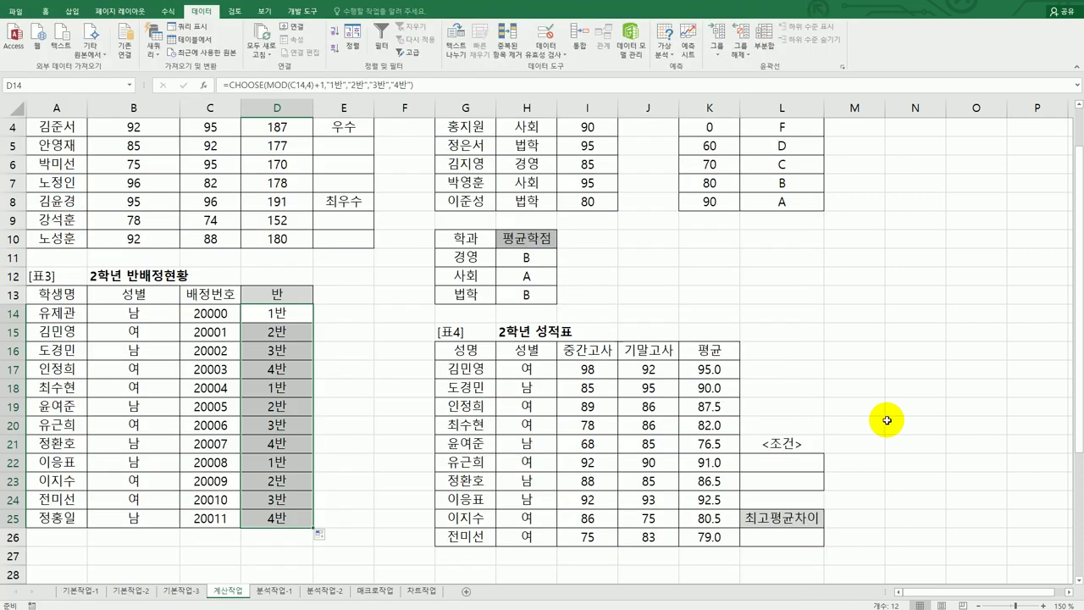
pyautogui.moveTo(527, 349); pyautogui.dragTo(534, 389)
pyautogui.click(523, 355)
pyautogui.hotkey('ctrl', 'c')
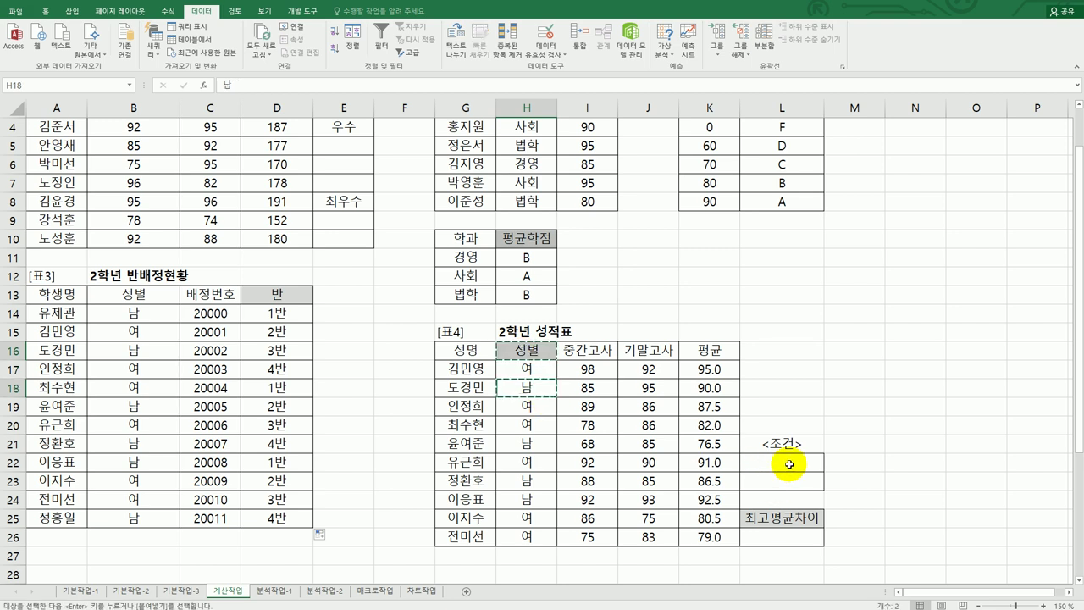
pyautogui.click(789, 465)
pyautogui.hotkey('ctrl', 'v')
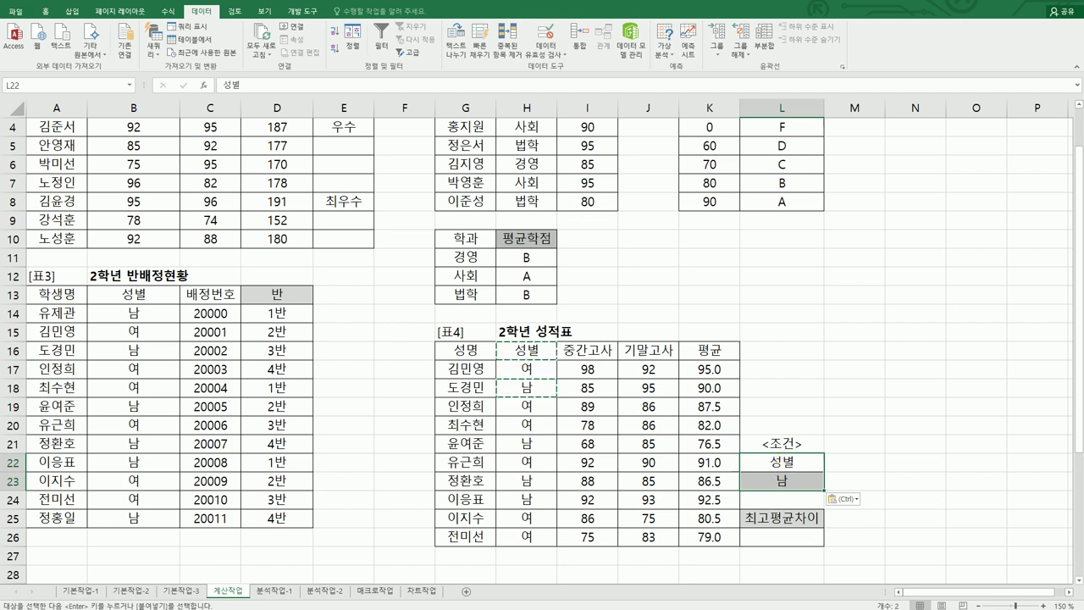
# Enter a DMAX formula in L26 with database G16:K26, field K16 and criteria H16:H17
pyautogui.click(772, 540)
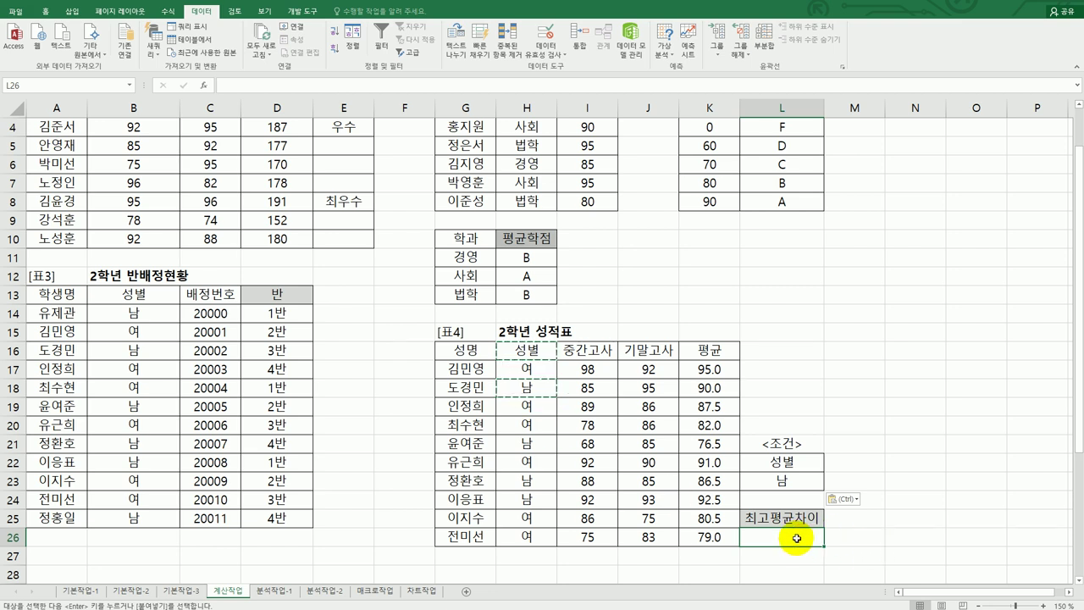
pyautogui.write('=dm')
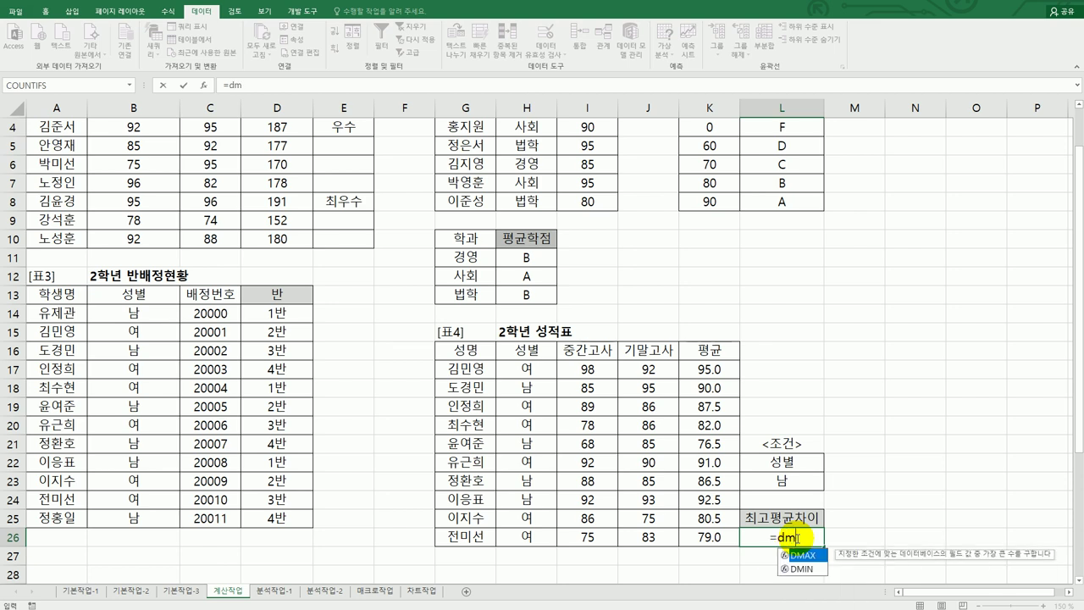
pyautogui.press('Tab')
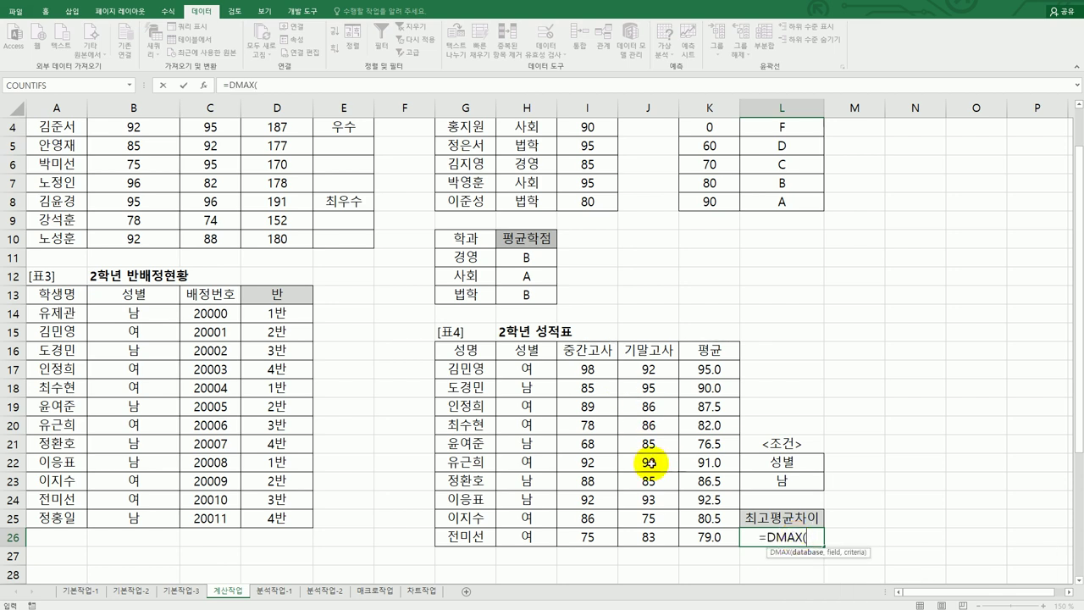
pyautogui.moveTo(474, 349); pyautogui.dragTo(697, 538)
pyautogui.write(',')
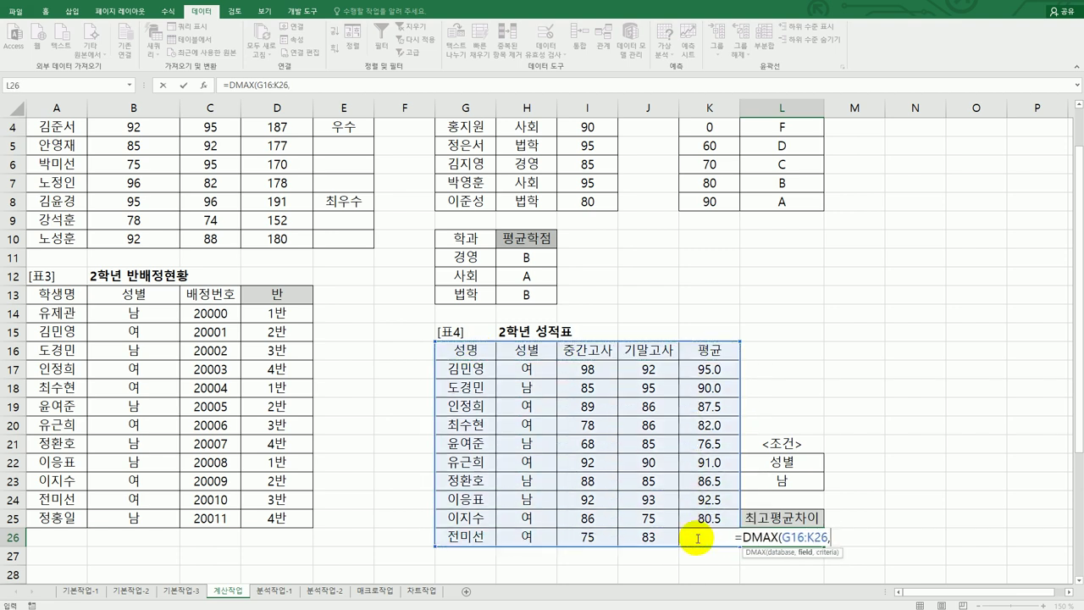
pyautogui.click(718, 351)
pyautogui.write(',')
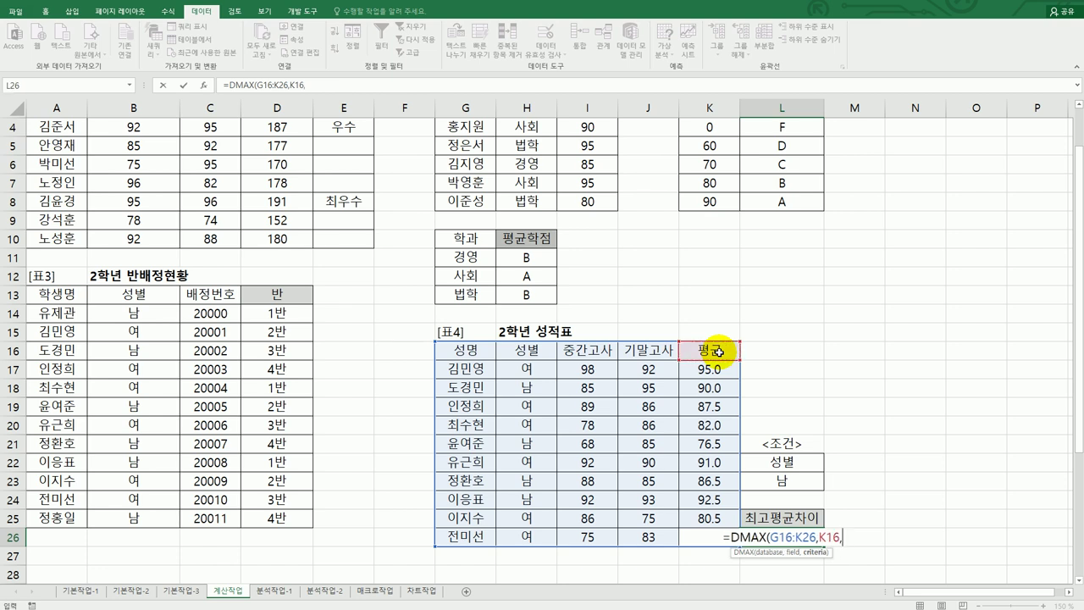
pyautogui.moveTo(527, 351); pyautogui.dragTo(534, 366)
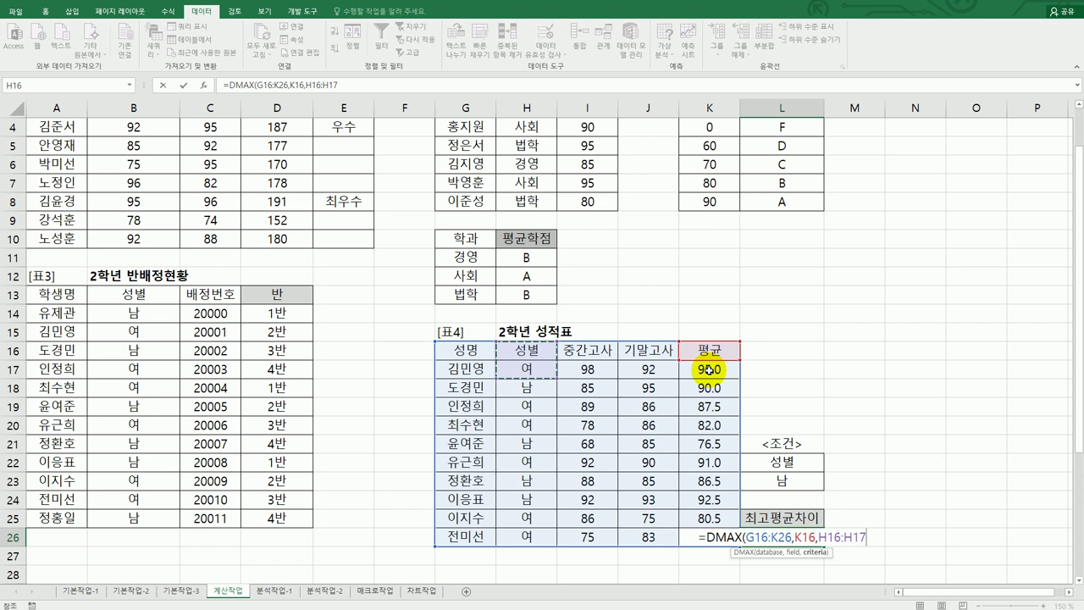
pyautogui.write(')')
pyautogui.press('Return')
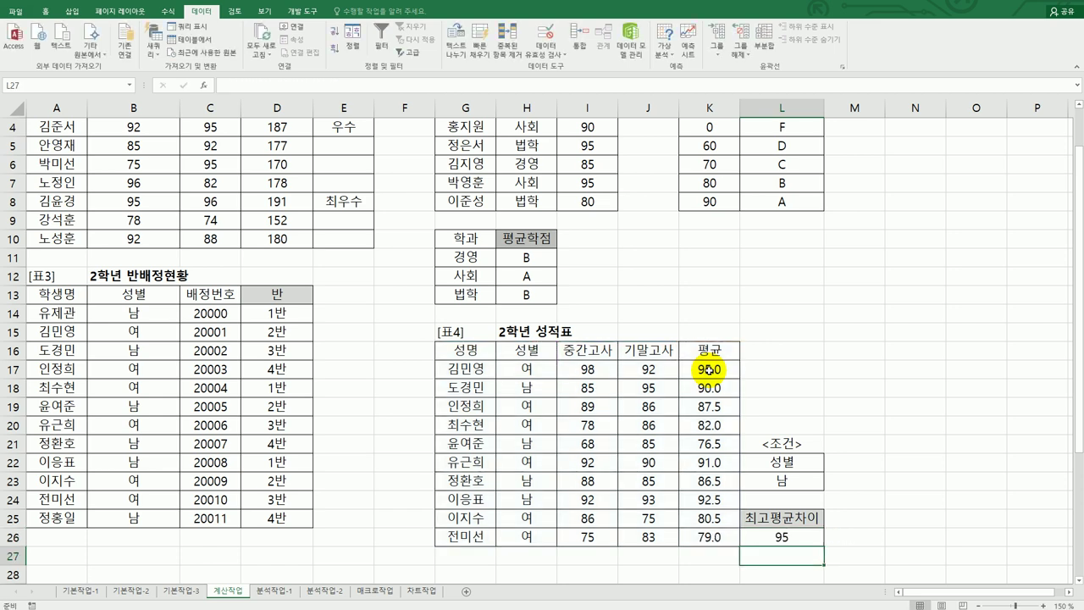
# Extend the L26 formula by subtracting DMAX(G16:K26,K16,L22:L23), the highest average for 남
pyautogui.click(801, 536)
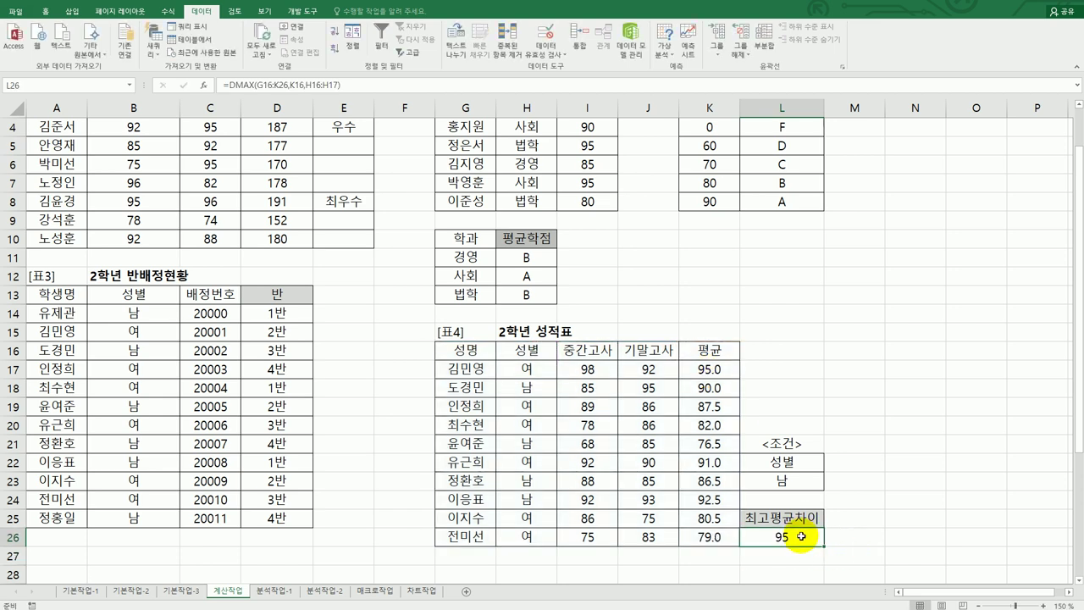
pyautogui.doubleClick(800, 535)
pyautogui.write('-DMAX(')
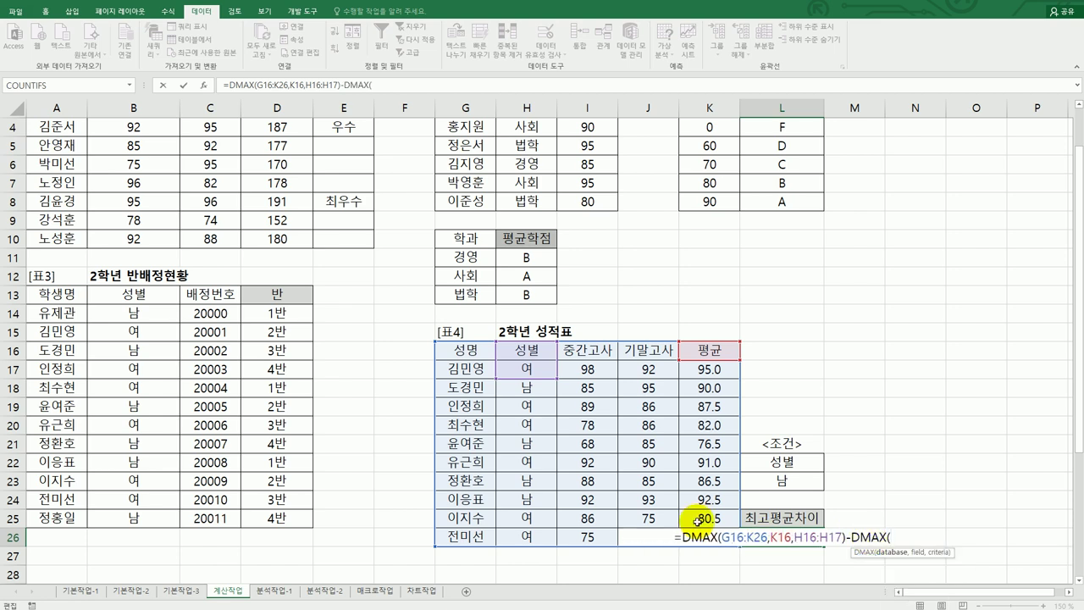
pyautogui.moveTo(476, 352); pyautogui.dragTo(693, 537)
pyautogui.write(',')
pyautogui.click(703, 351)
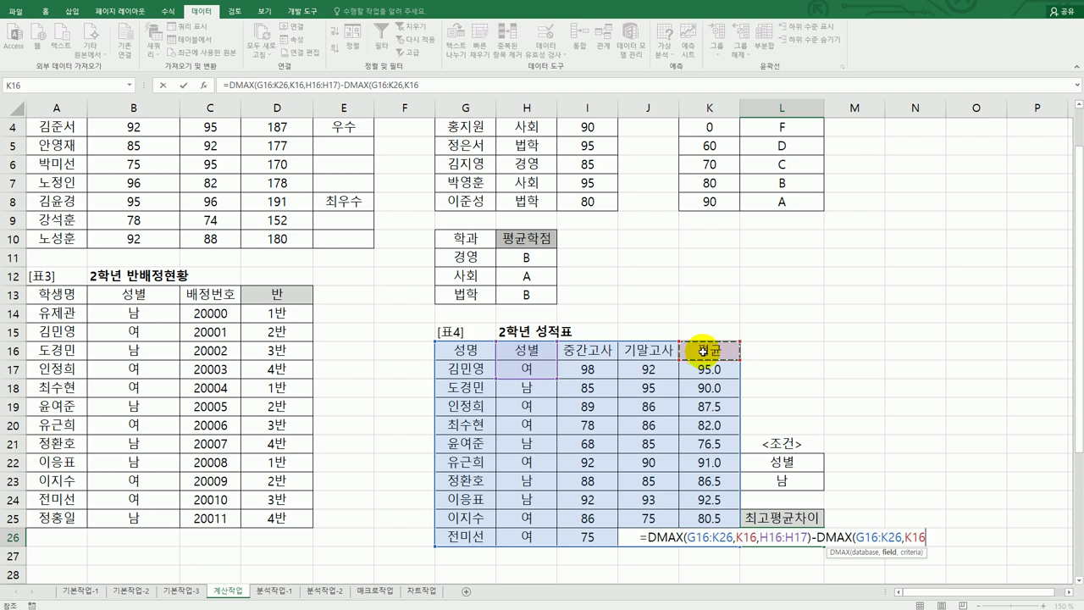
pyautogui.write(',')
pyautogui.moveTo(781, 464); pyautogui.dragTo(783, 480)
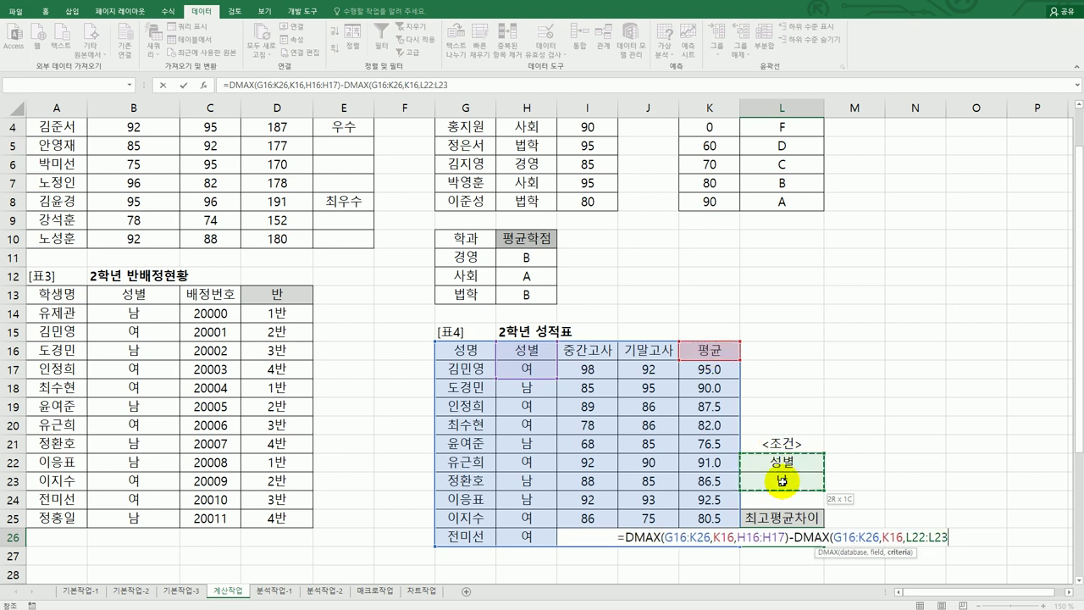
pyautogui.write(')')
pyautogui.press('Return')
pyautogui.press('Up')
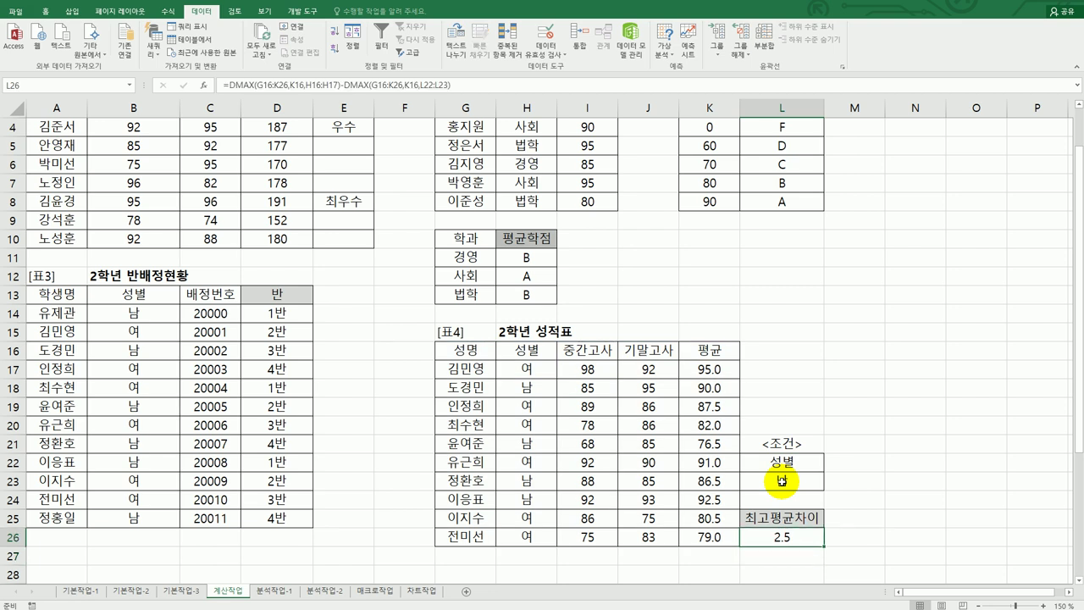
# Wrap the whole DMAX difference in L26 in an ABS function
pyautogui.doubleClick(755, 539)
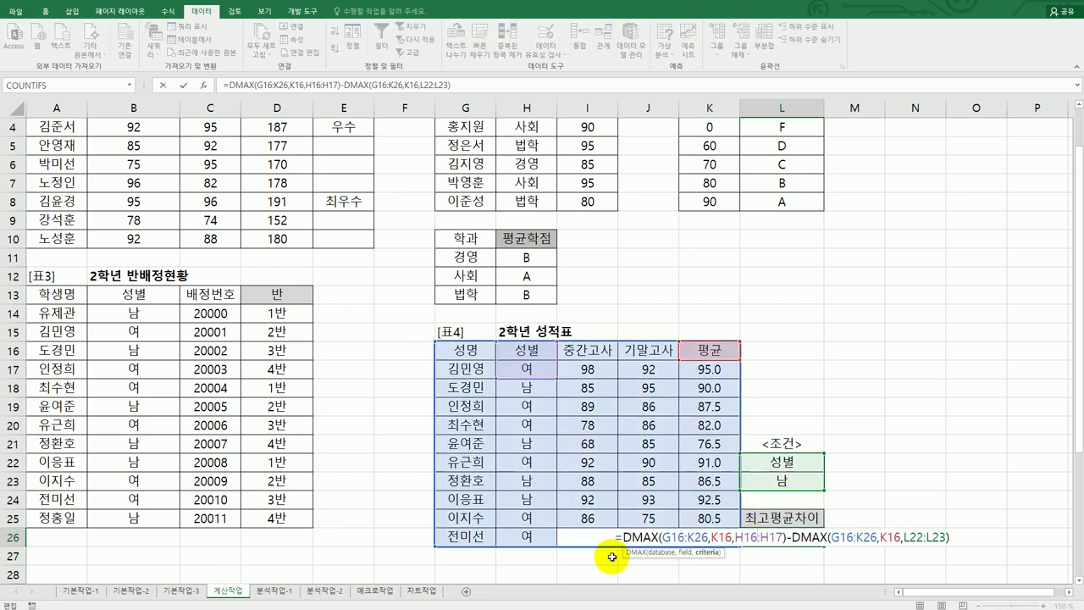
pyautogui.write('abs')
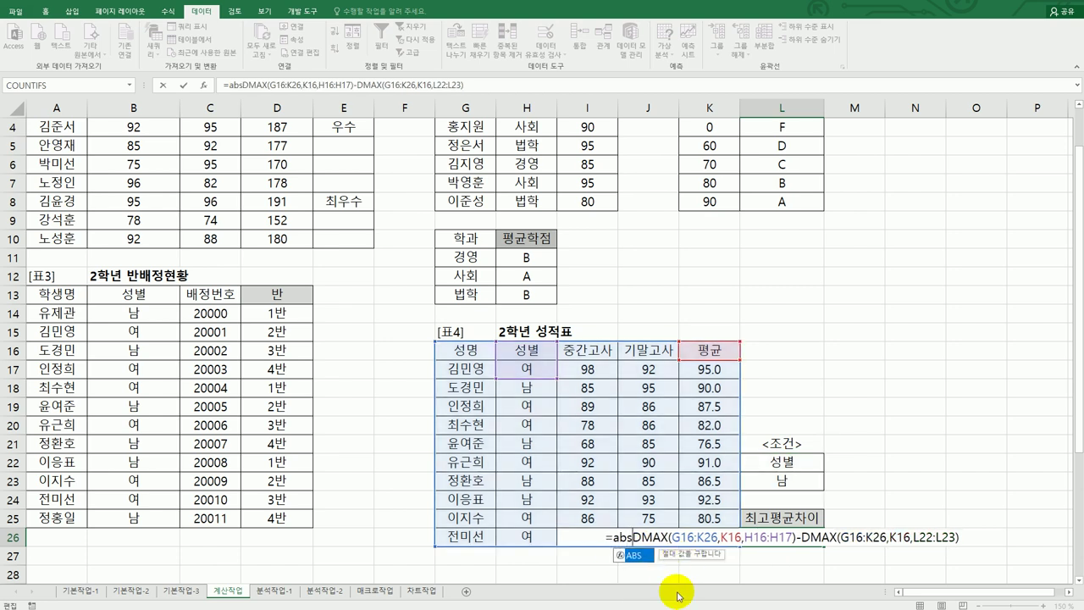
pyautogui.doubleClick(634, 555)
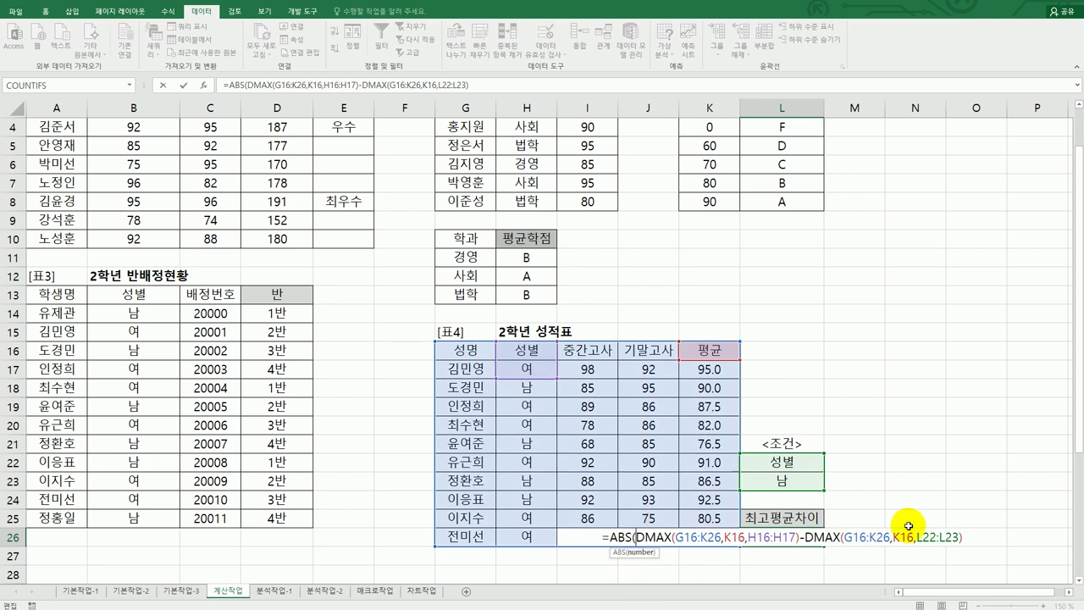
pyautogui.write(')')
pyautogui.press('Return')
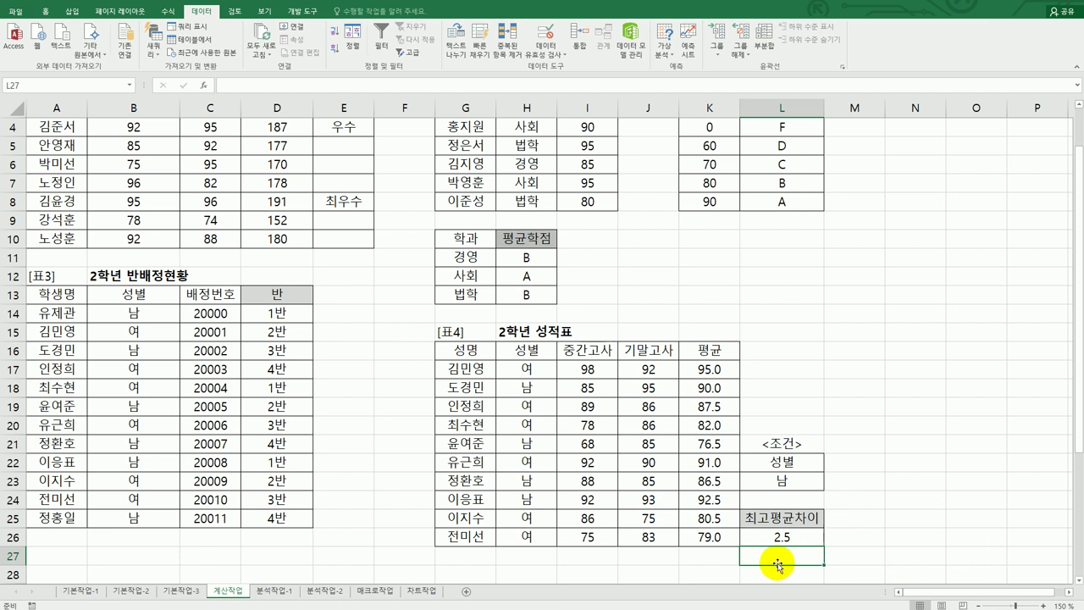
# Read question 5 in the exam document and examine the 판매점 and 제품명 ranges of 표5 in the workbook
pyautogui.hotkey('alt', 'Tab')
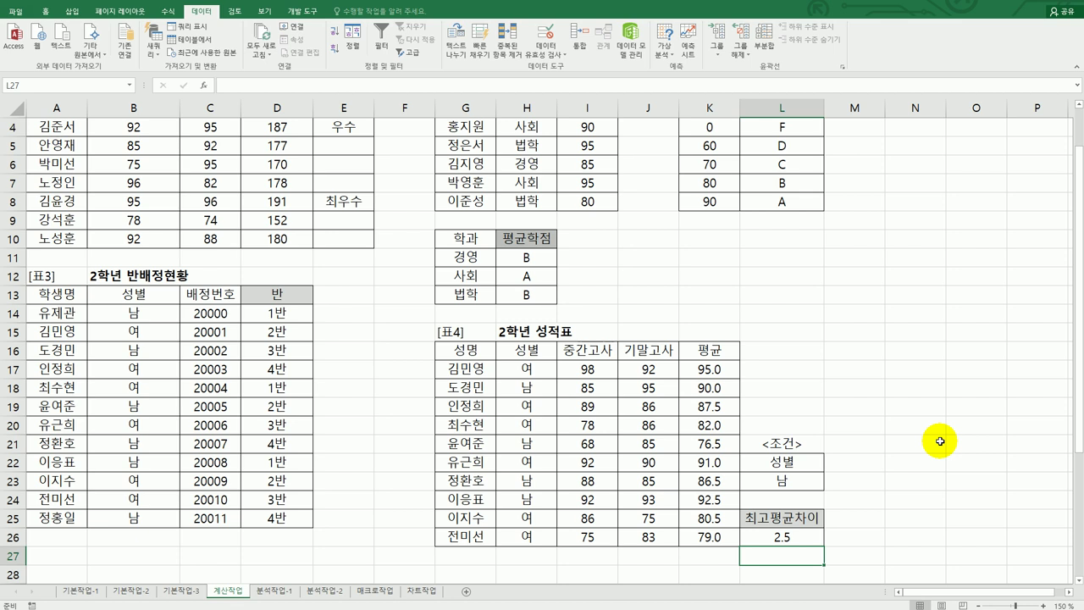
pyautogui.scroll(-4, 940, 441)
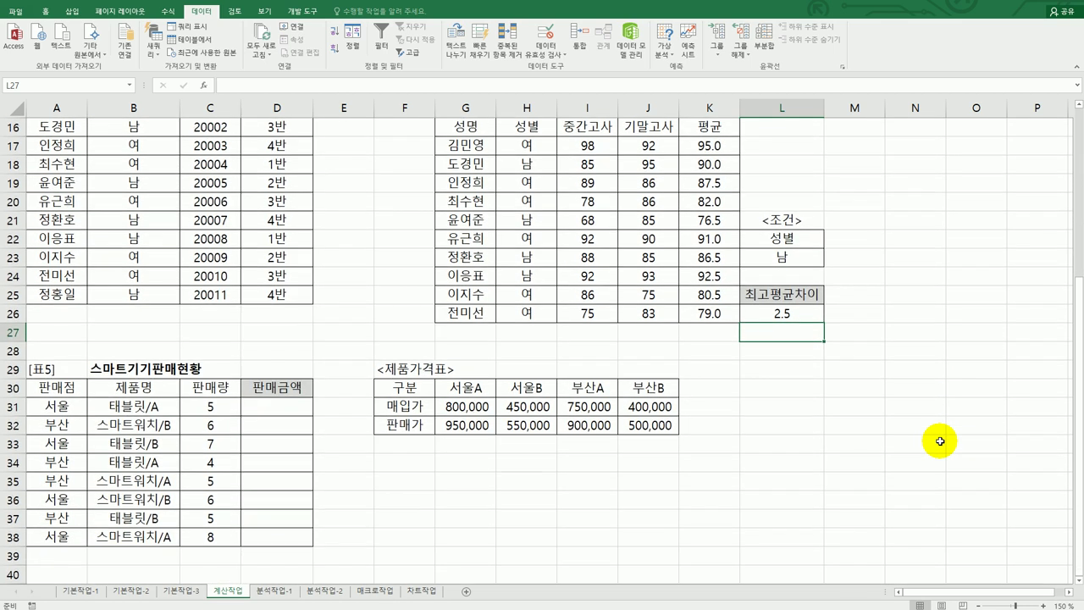
pyautogui.scroll(-2, 940, 442)
pyautogui.moveTo(51, 294); pyautogui.dragTo(50, 428)
pyautogui.moveTo(145, 295); pyautogui.dragTo(142, 423)
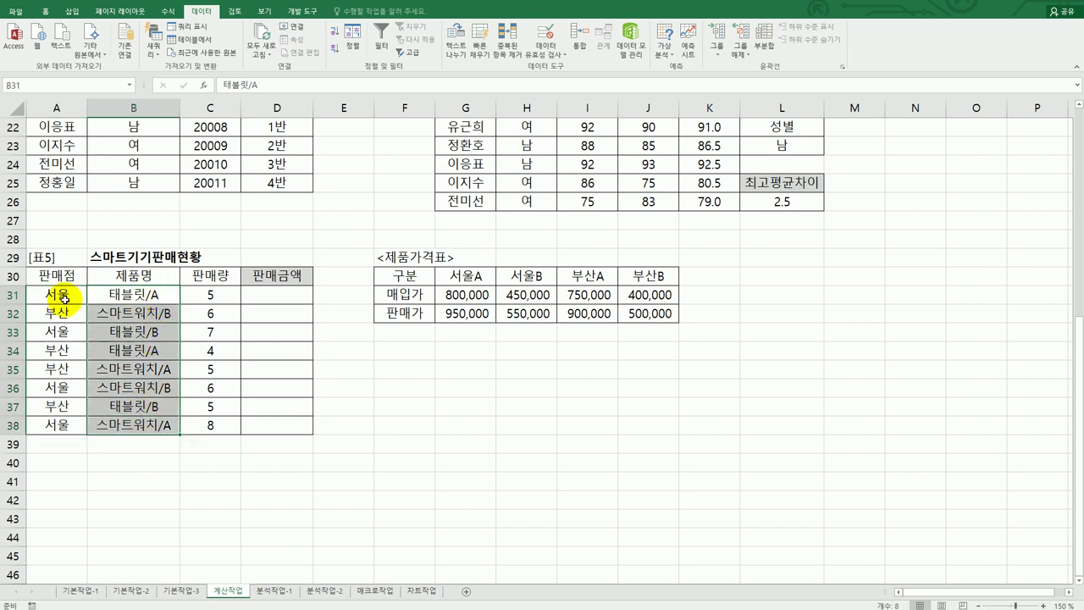
# Enter =A31&RIGHT(B31,1) in D31 and fill it down through D38
pyautogui.click(254, 292)
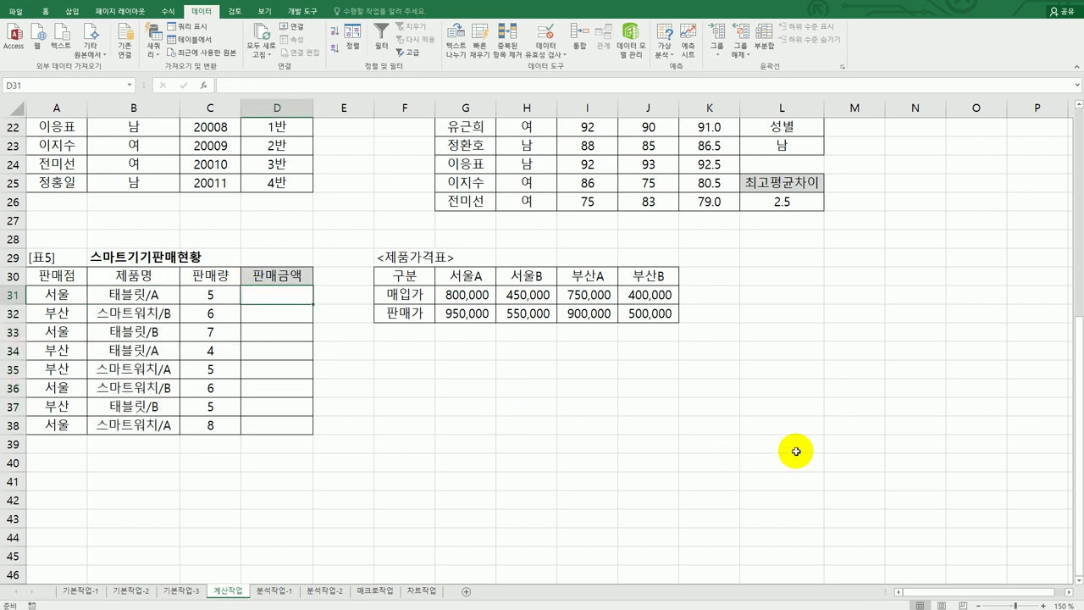
pyautogui.write('=')
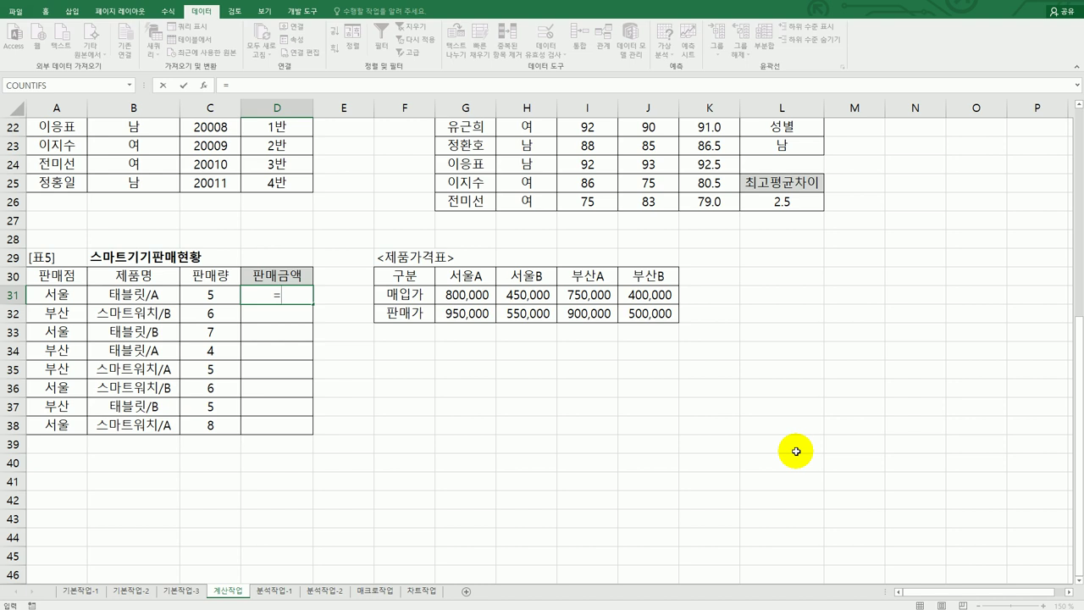
pyautogui.press('Left')
pyautogui.press('Left')
pyautogui.press('Left')
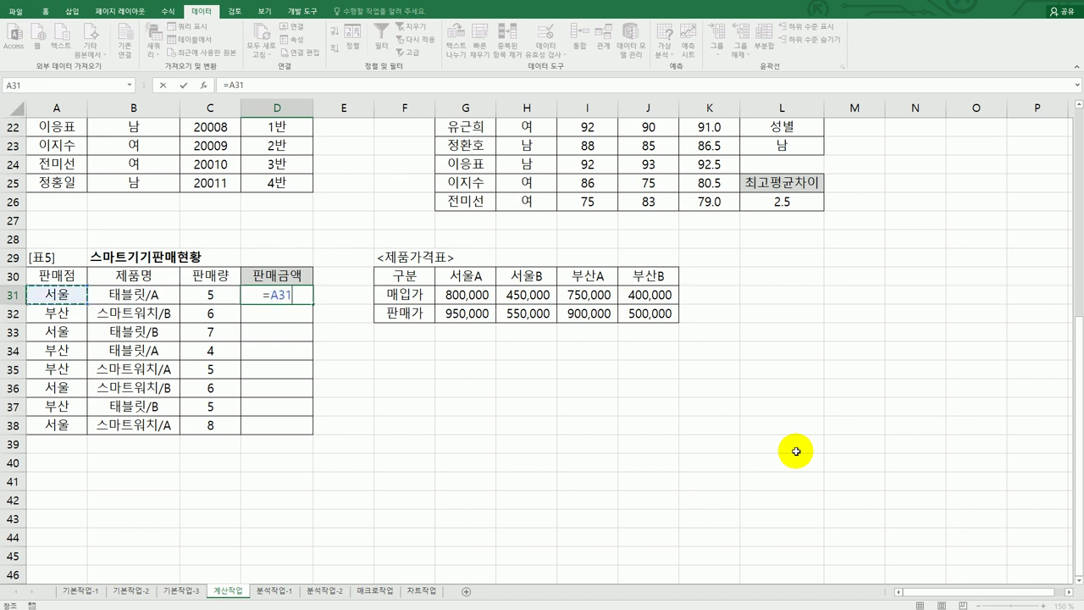
pyautogui.write('&')
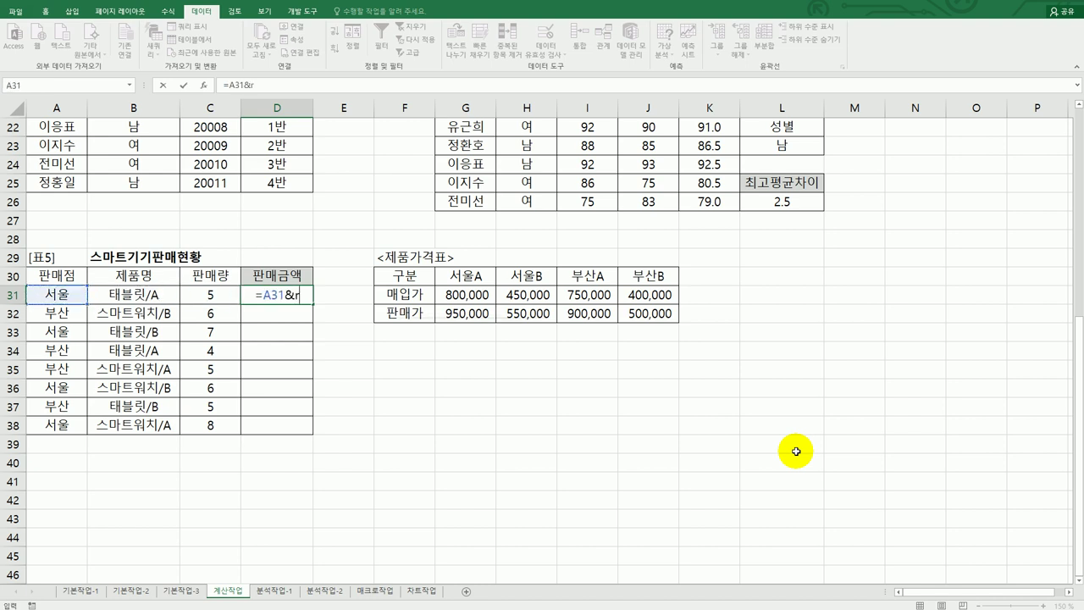
pyautogui.write('righ')
pyautogui.press('Tab')
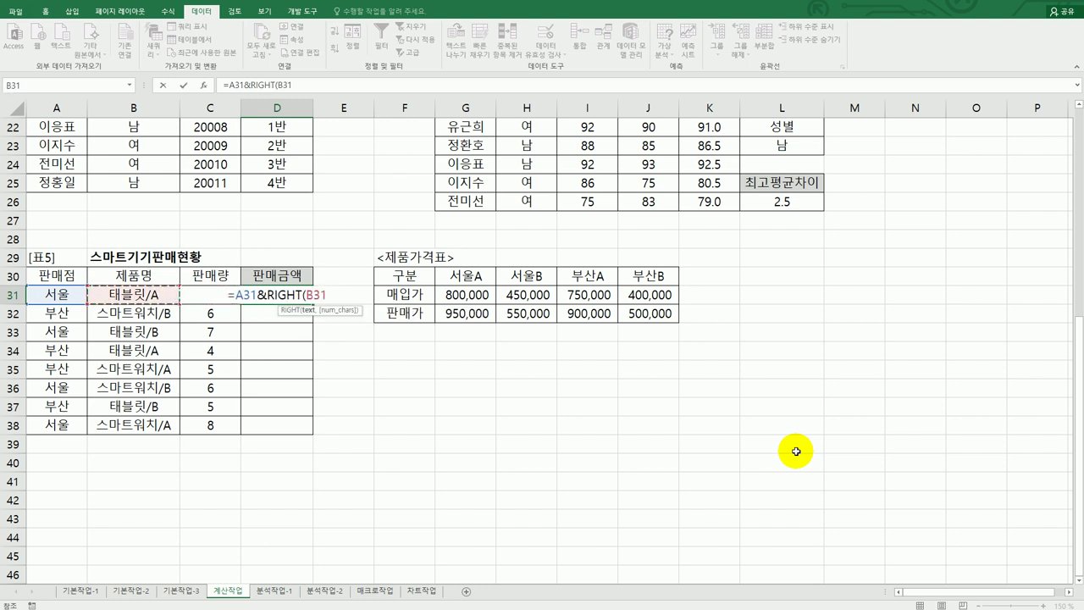
pyautogui.write(',1)')
pyautogui.hotkey('ctrl', 'Return')
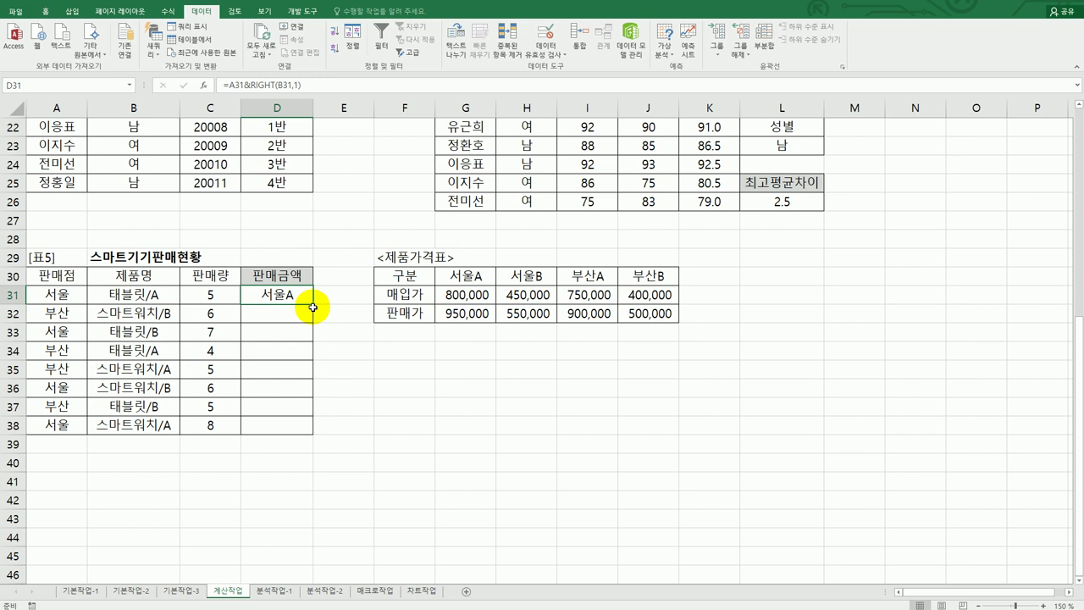
pyautogui.moveTo(312, 305); pyautogui.dragTo(302, 424)
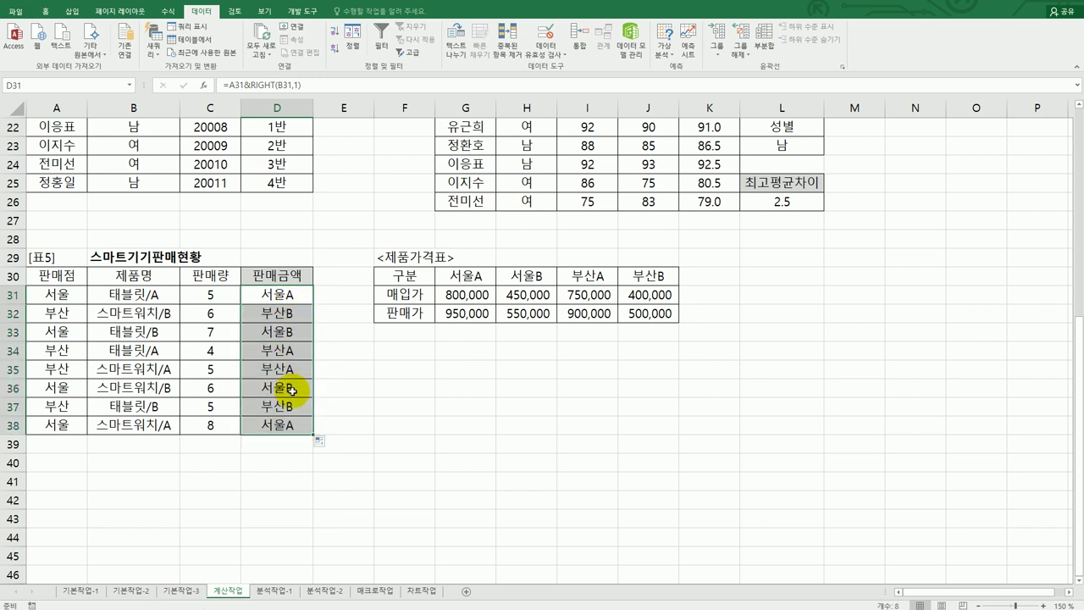
# Wrap the D31 formula in HLOOKUP as the lookup value, with the 제품가격표 range $G$30:$J$32 as an absolute table array
pyautogui.click(485, 276)
pyautogui.moveTo(486, 275); pyautogui.dragTo(648, 311)
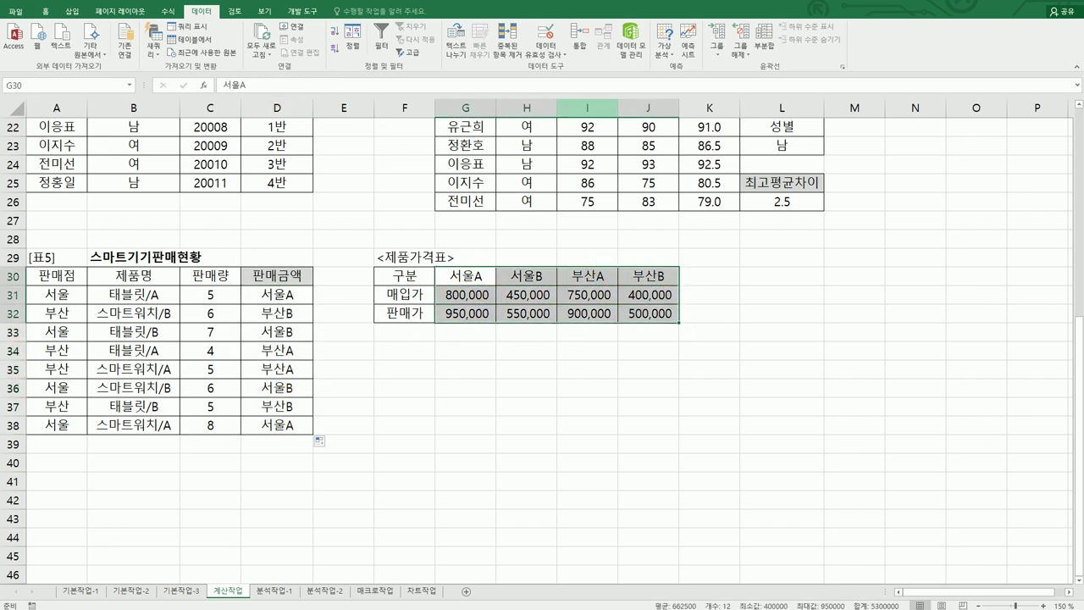
pyautogui.hotkey('alt', 'Tab')
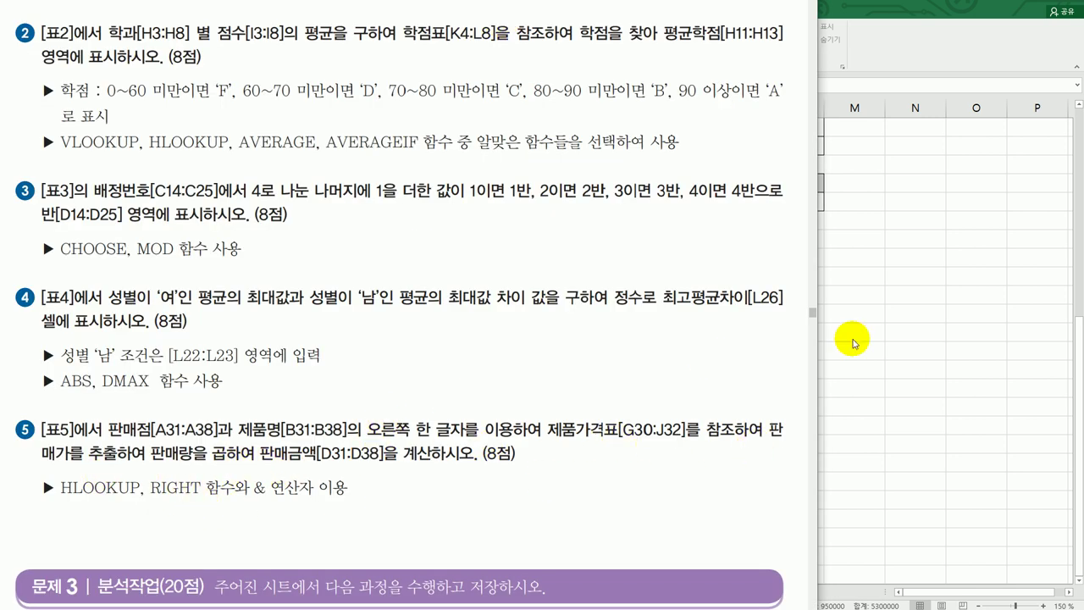
pyautogui.hotkey('alt', 'Tab')
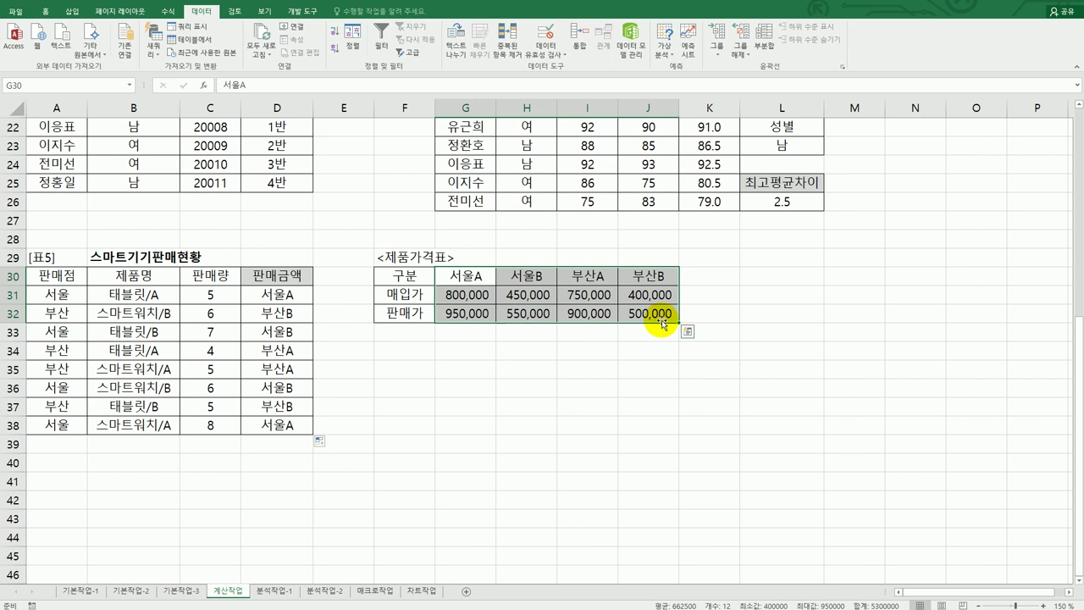
pyautogui.click(283, 296)
pyautogui.doubleClick(275, 295)
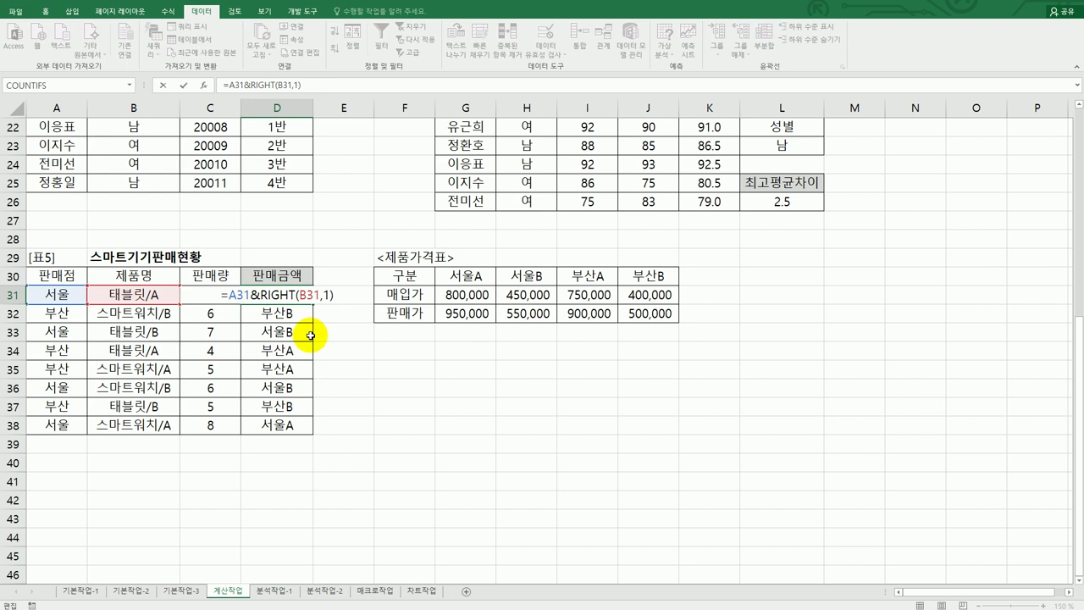
pyautogui.write('hl')
pyautogui.press('Tab')
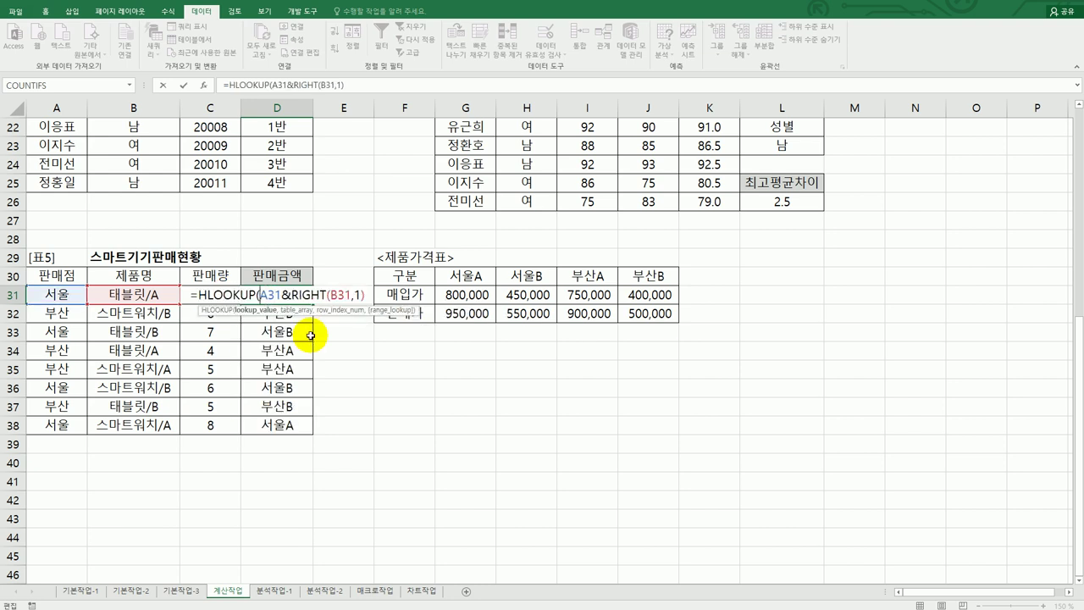
pyautogui.click(373, 295)
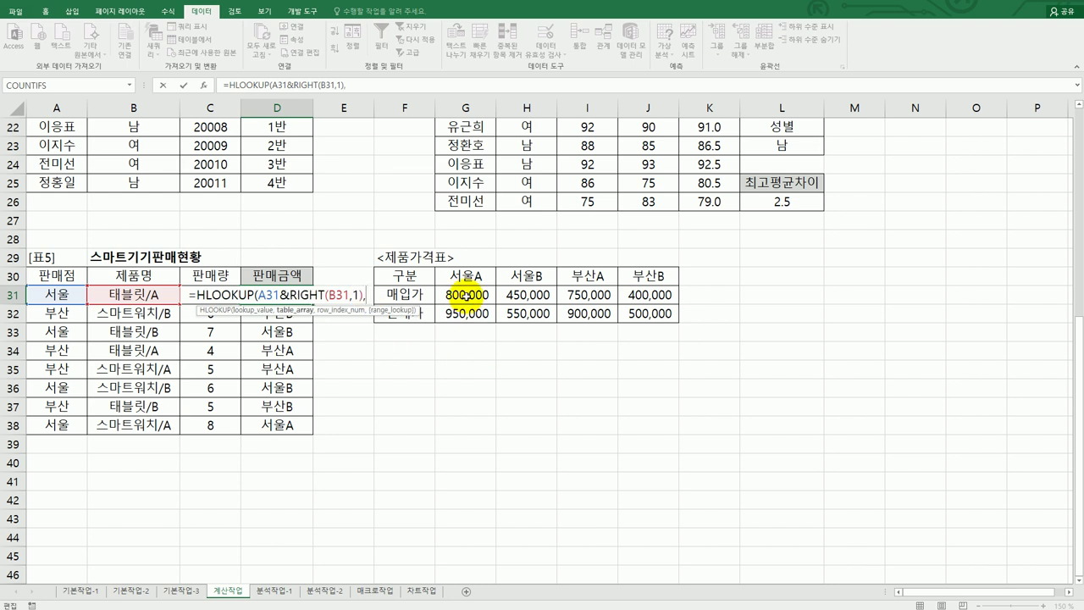
pyautogui.write(',')
pyautogui.moveTo(466, 275); pyautogui.dragTo(648, 315)
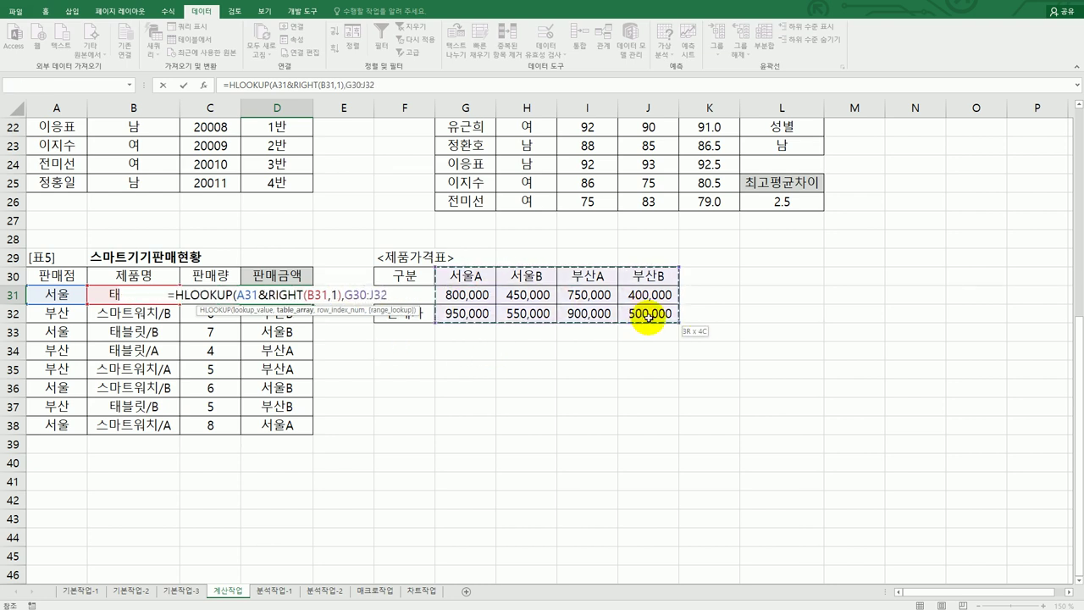
pyautogui.press('F4')
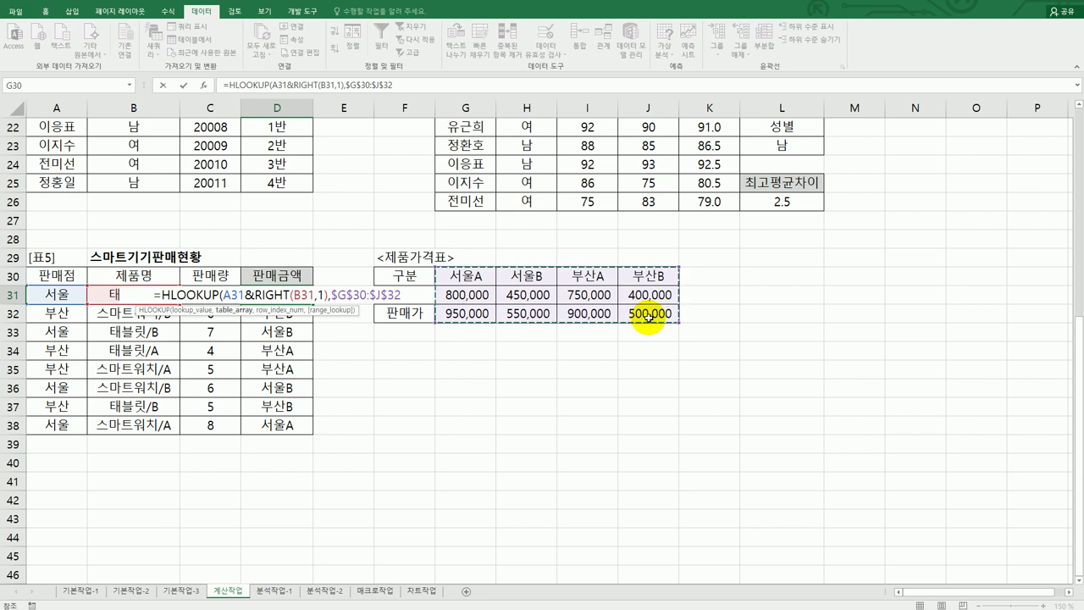
# Complete the D31 HLOOKUP with row index 3 and exact match FALSE, and fill it down through D38
pyautogui.write(',')
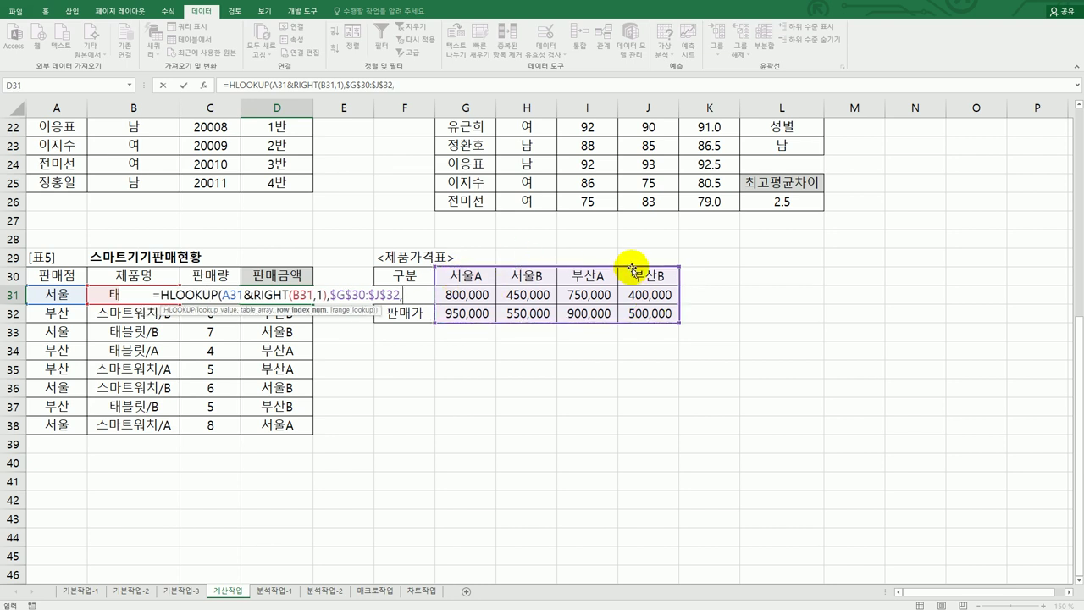
pyautogui.write('3')
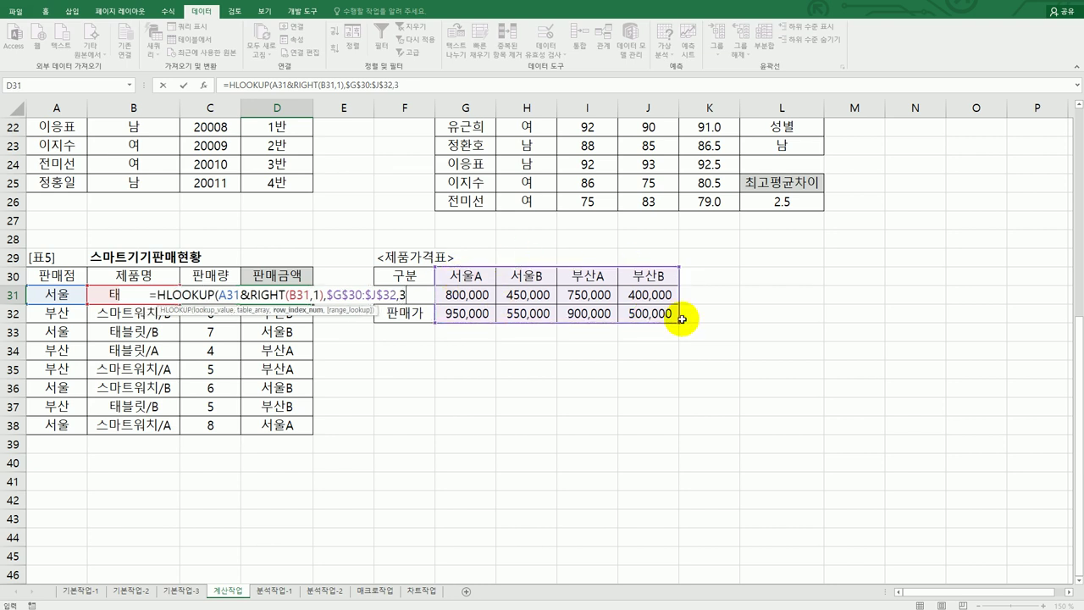
pyautogui.write(',')
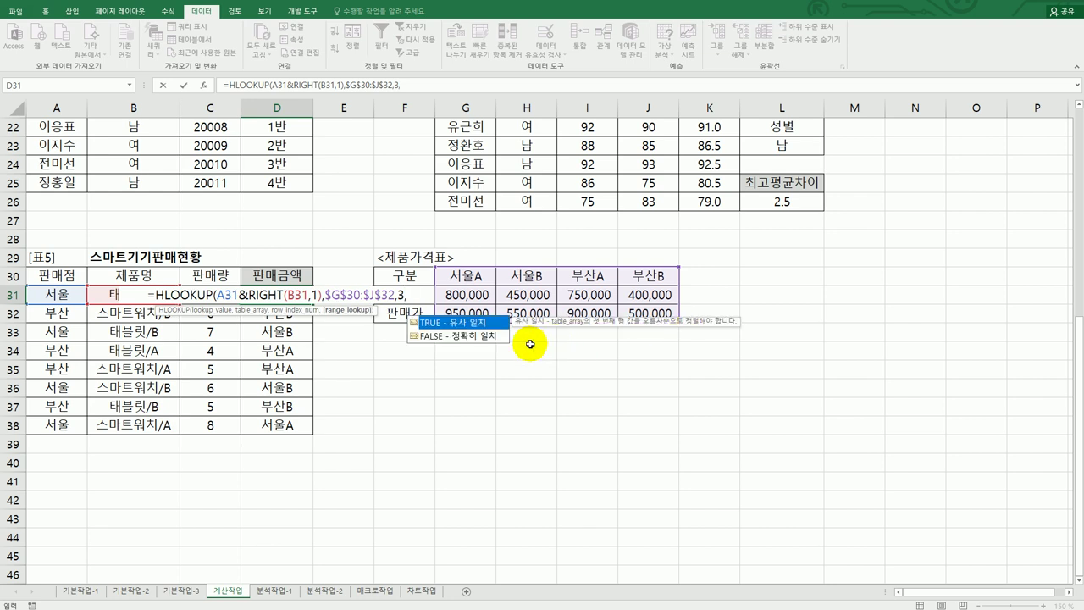
pyautogui.click(494, 338)
pyautogui.doubleClick(494, 337)
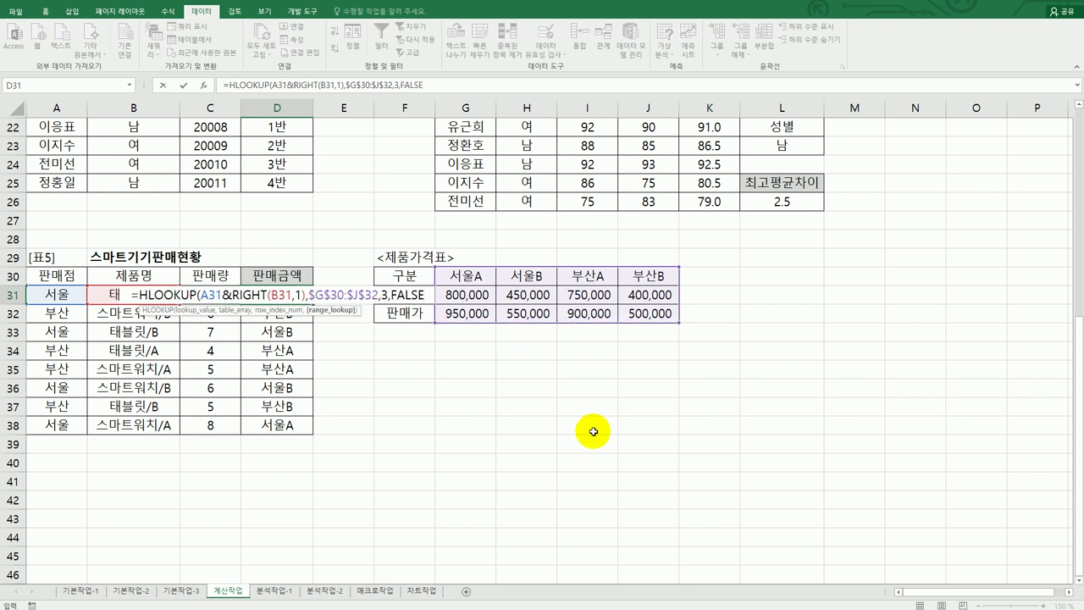
pyautogui.press('Return')
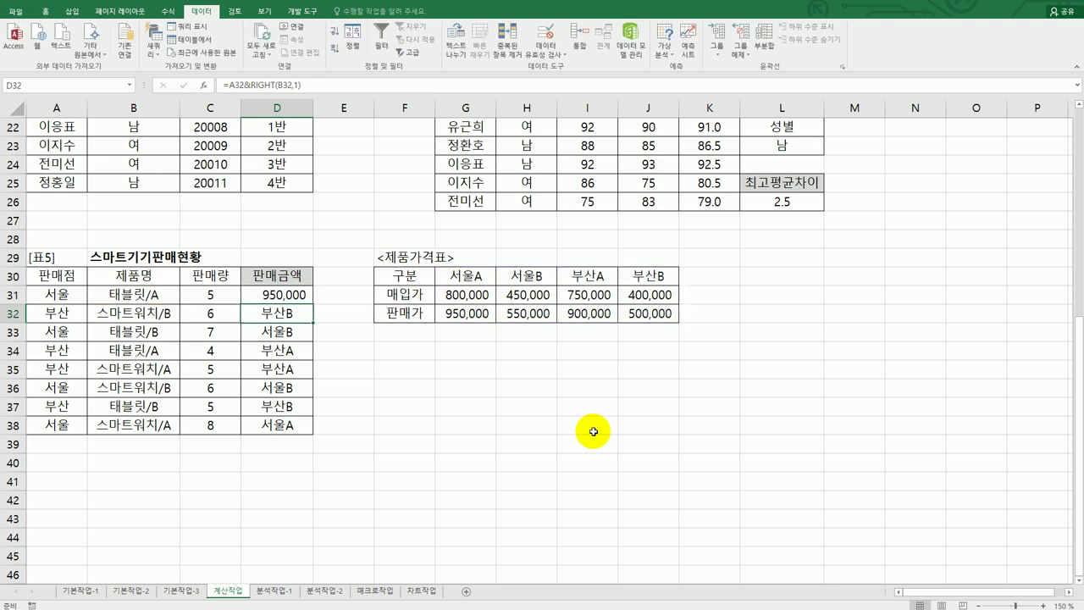
pyautogui.click(308, 294)
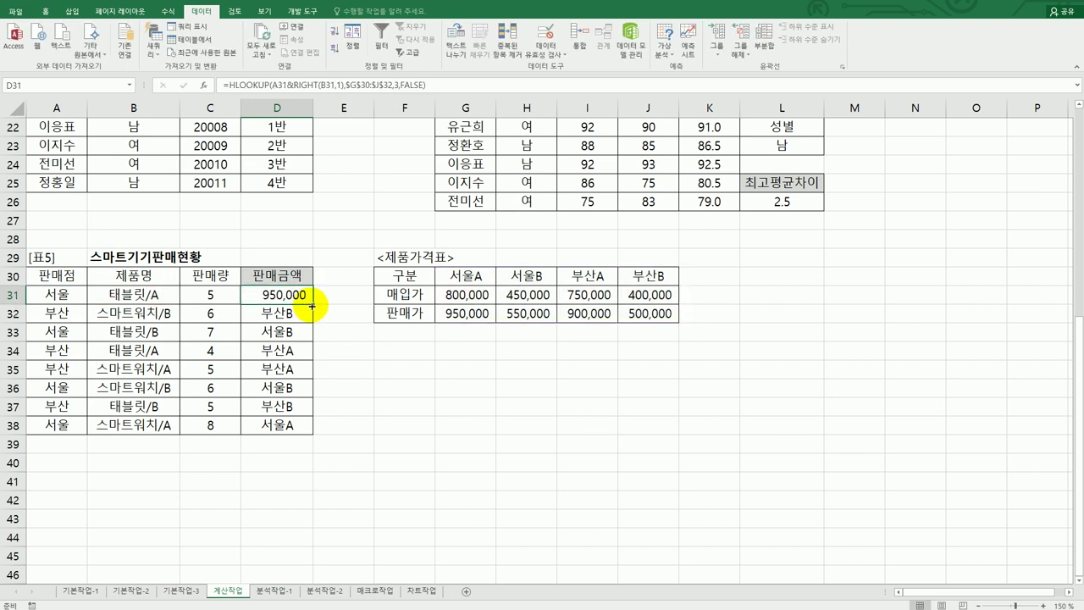
pyautogui.moveTo(312, 303); pyautogui.dragTo(297, 432)
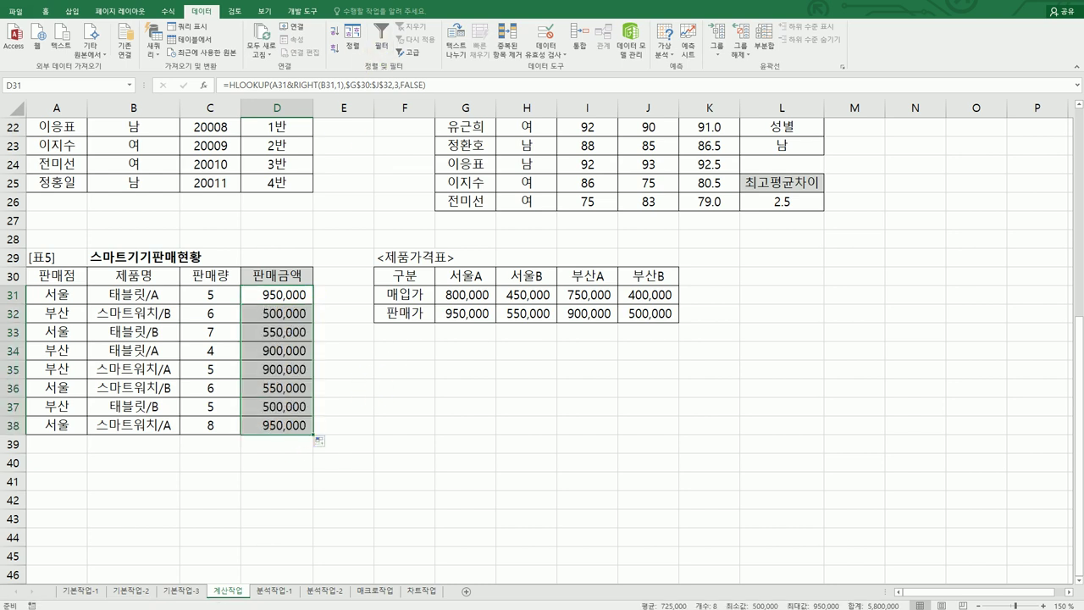
# Multiply the HLOOKUP result in D31 by the 판매량 in C31 and fill the formula down through D38
pyautogui.hotkey('alt', 'Tab')
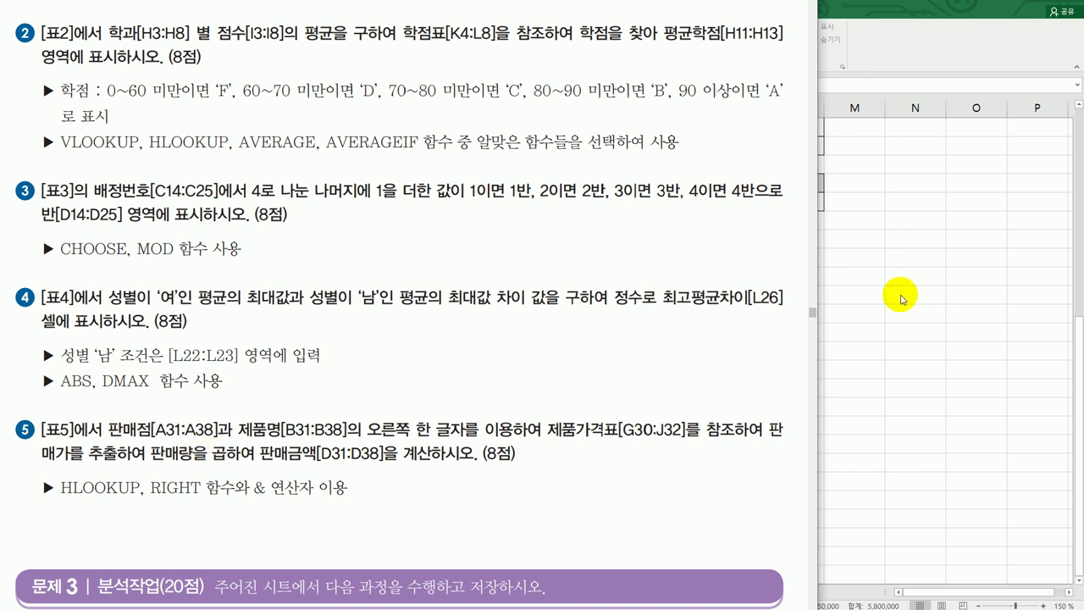
pyautogui.hotkey('alt', 'Tab')
pyautogui.click(305, 295)
pyautogui.doubleClick(305, 294)
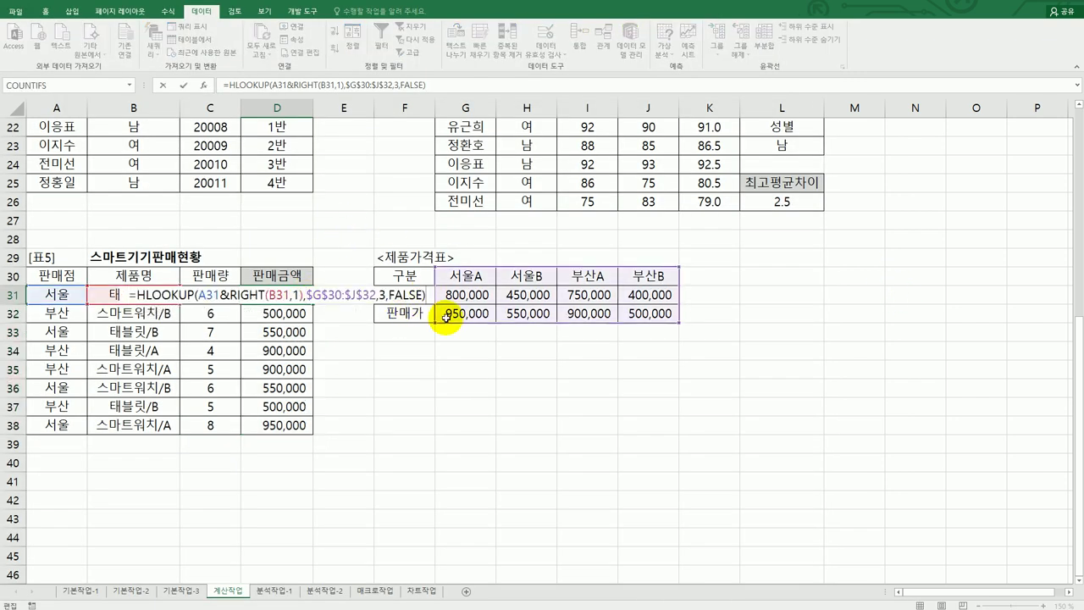
pyautogui.write('*')
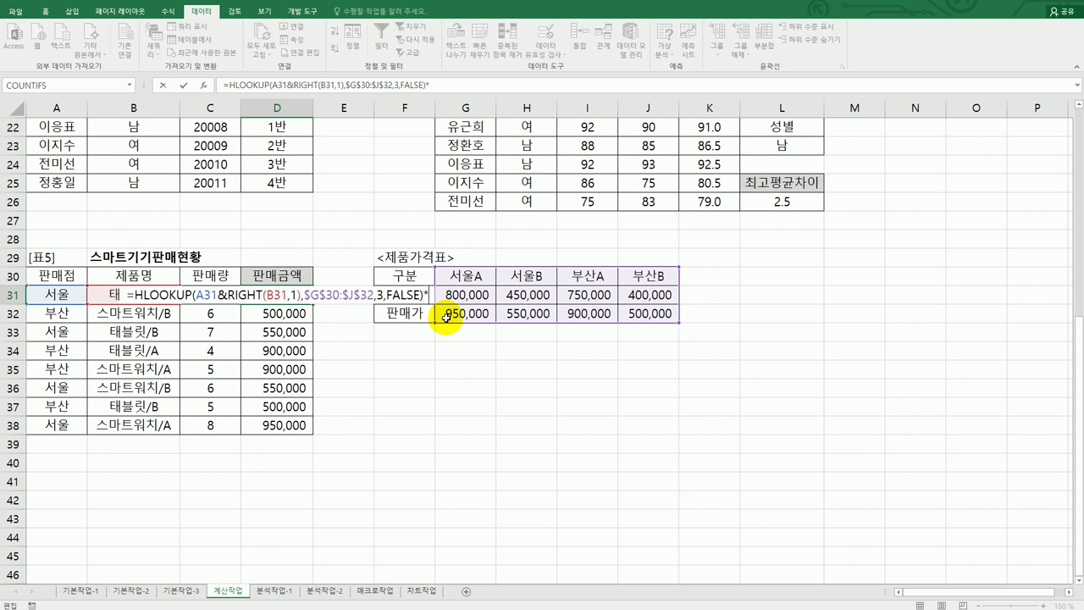
pyautogui.write('c')
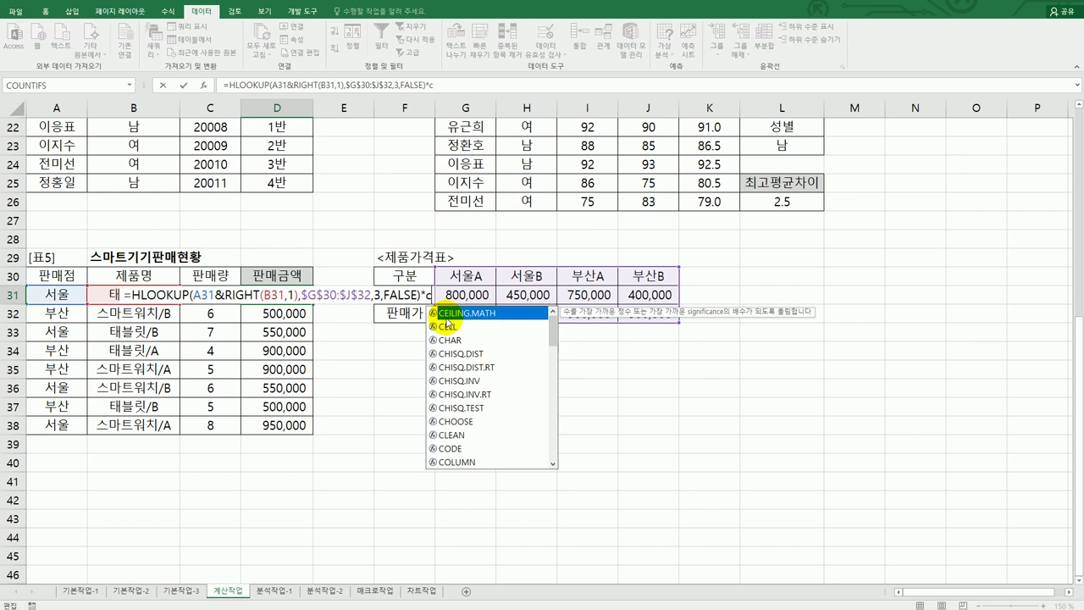
pyautogui.write('31')
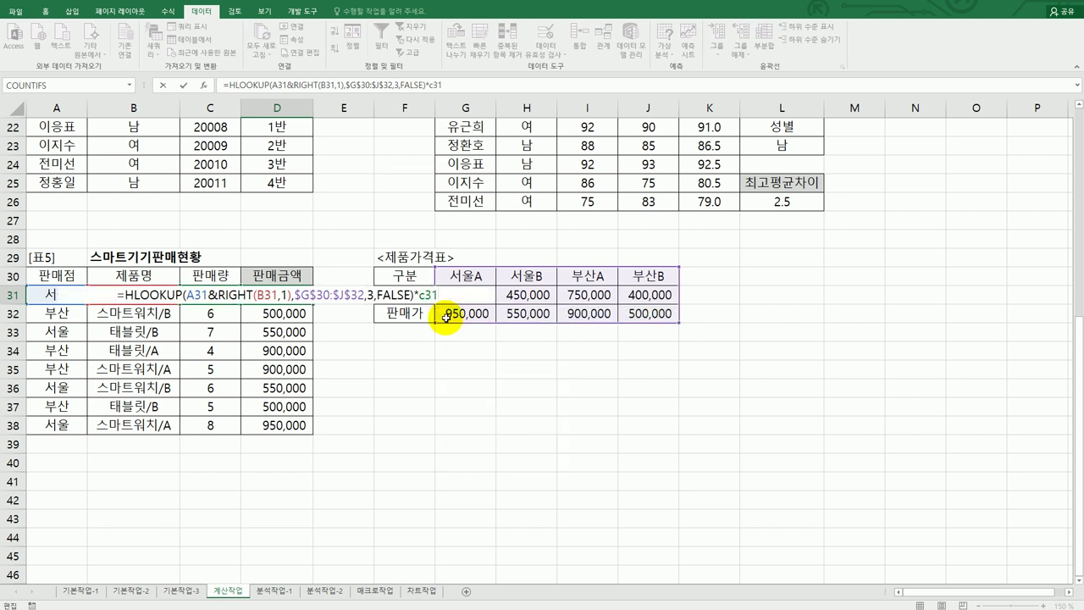
pyautogui.hotkey('ctrl', 'Return')
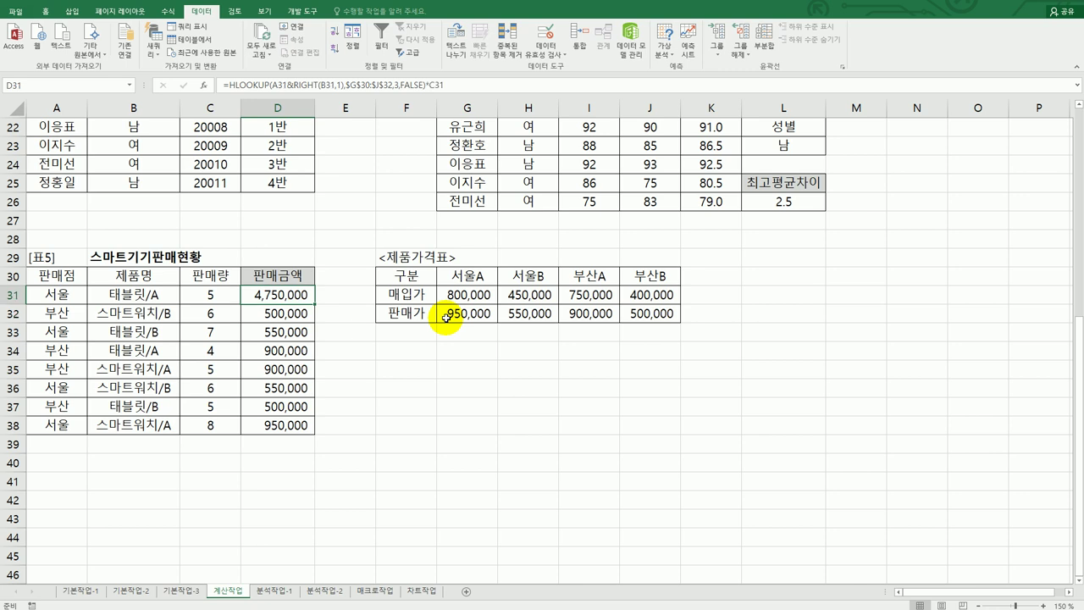
pyautogui.moveTo(314, 305); pyautogui.dragTo(295, 430)
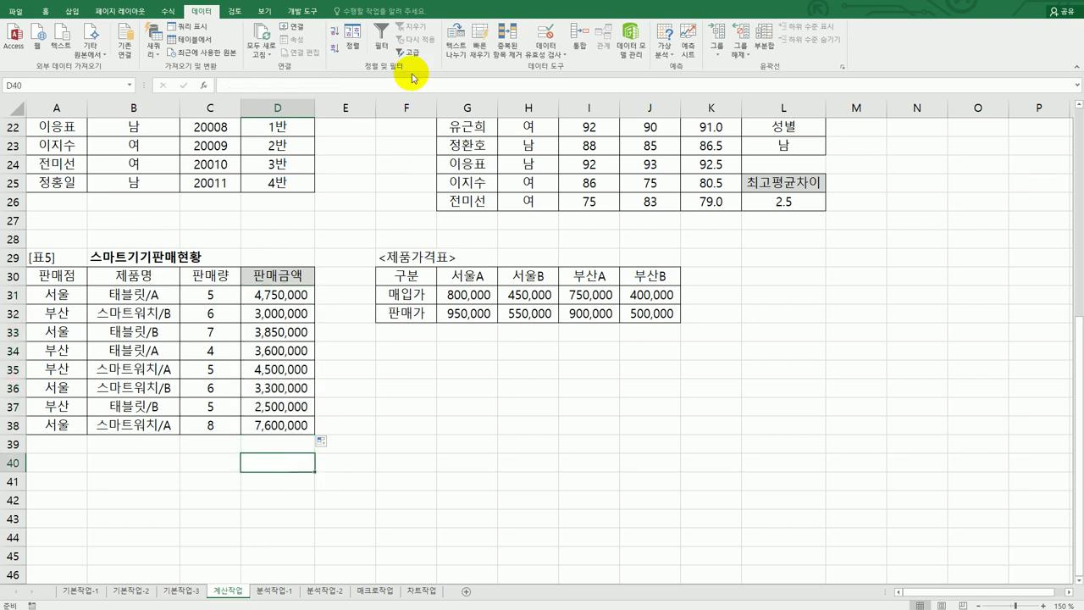
# Read problem 3 in the exam document and sort the 건강식품 판매 내역 table on the 분석작업-1 sheet by 구분 in ascending order
pyautogui.hotkey('alt', 'Tab')
pyautogui.scroll(-5, 377, 462)
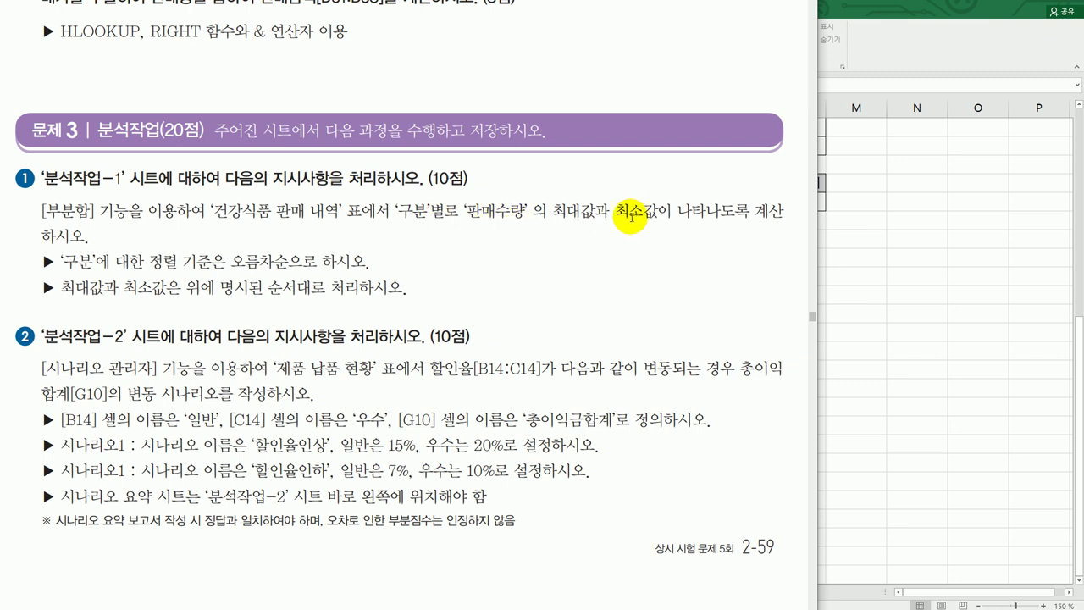
pyautogui.hotkey('alt', 'Tab')
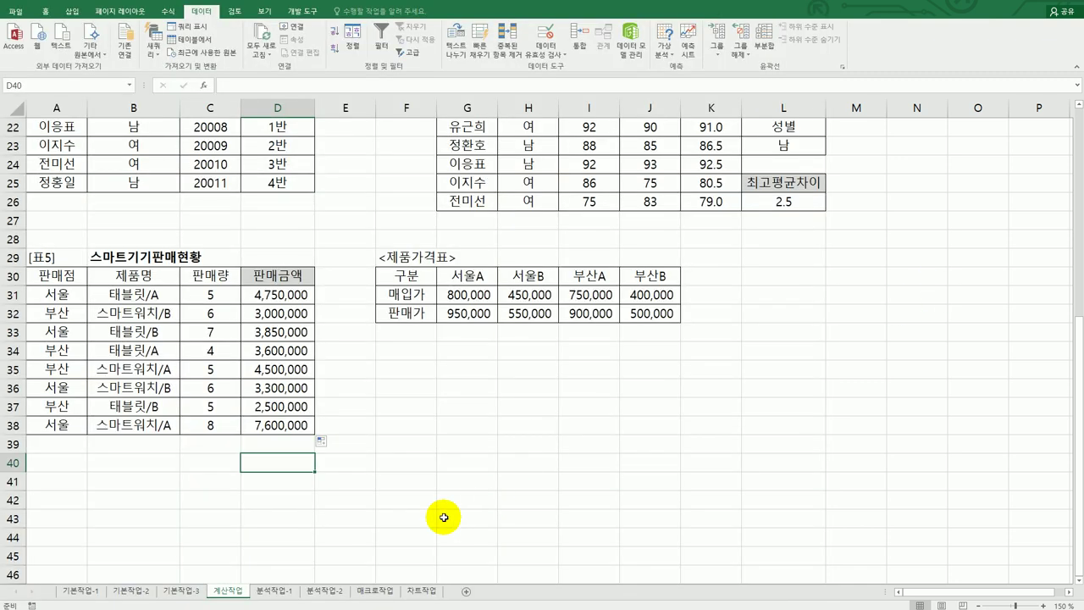
pyautogui.click(288, 590)
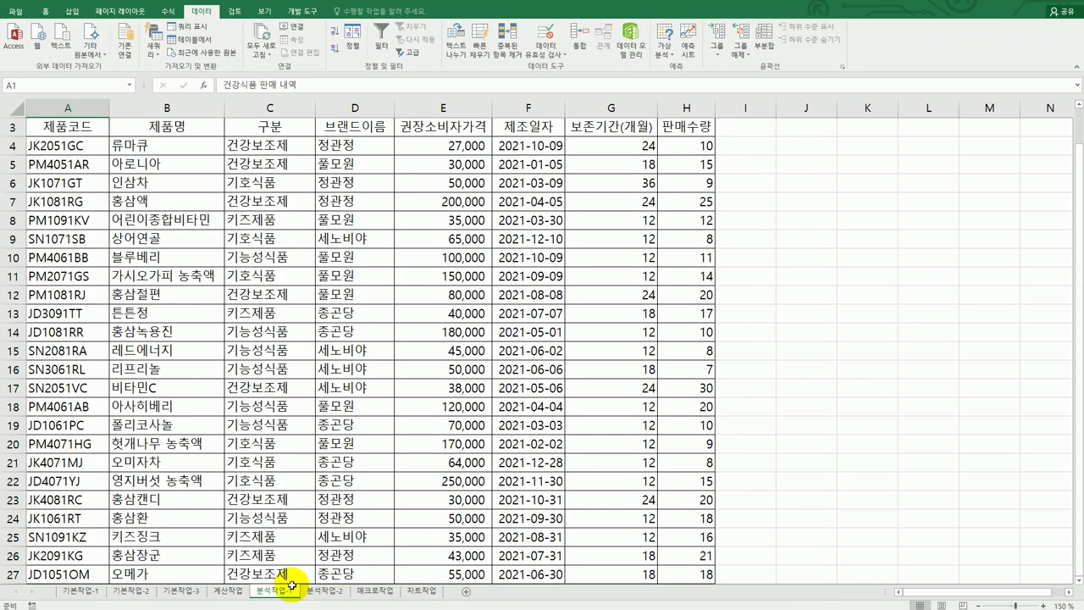
pyautogui.click(258, 127)
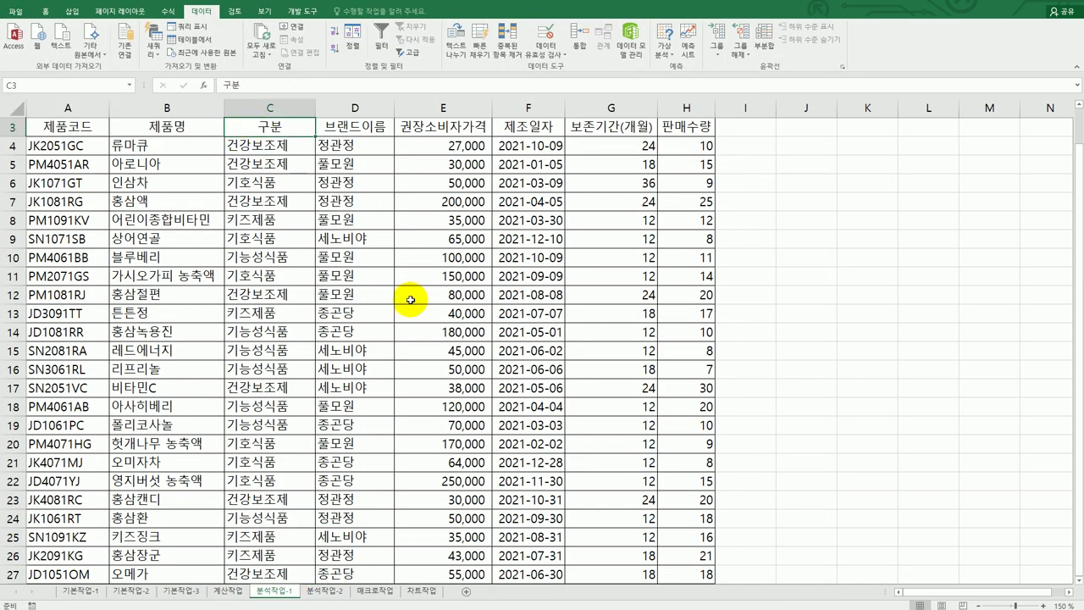
pyautogui.scroll(1, 411, 299)
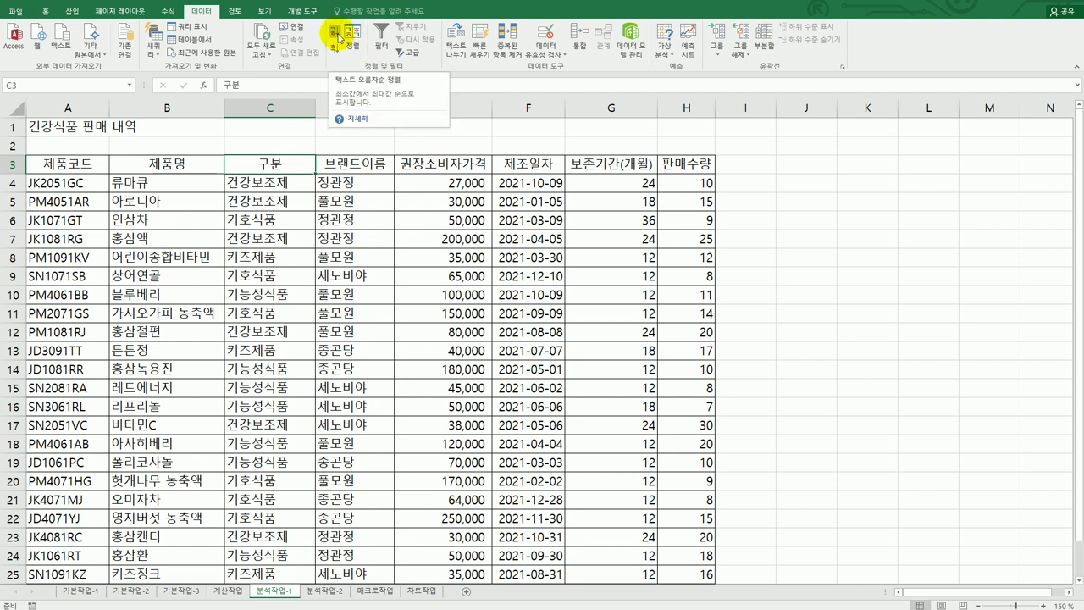
pyautogui.click(339, 36)
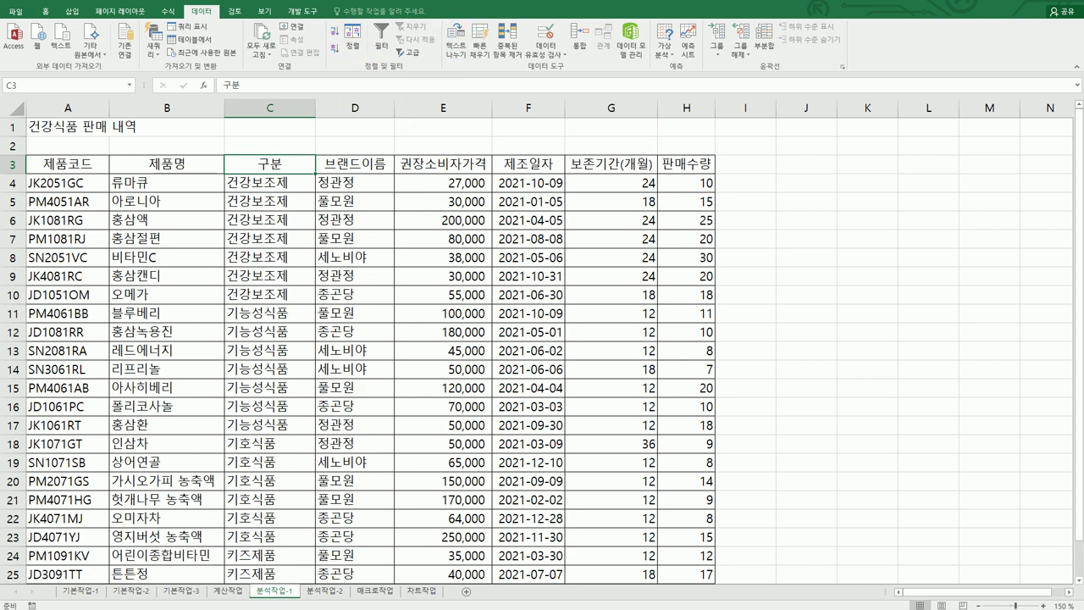
# Add subtotals to the 건강식품 판매 내역 table that show the 최대값 of 판매수량 for each 구분
pyautogui.hotkey('alt', 'Tab')
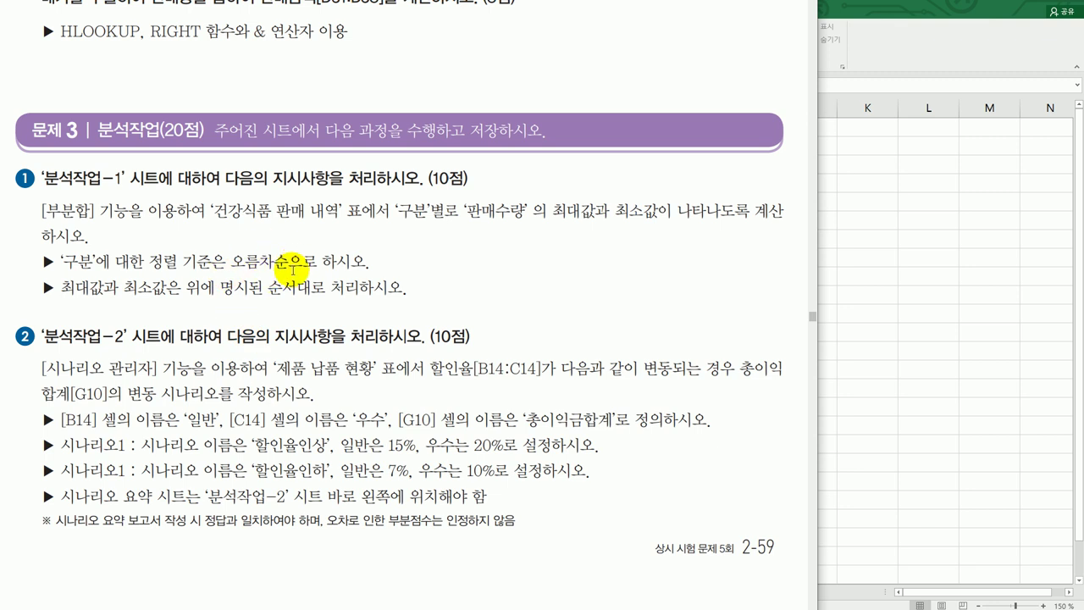
pyautogui.hotkey('alt', 'Tab')
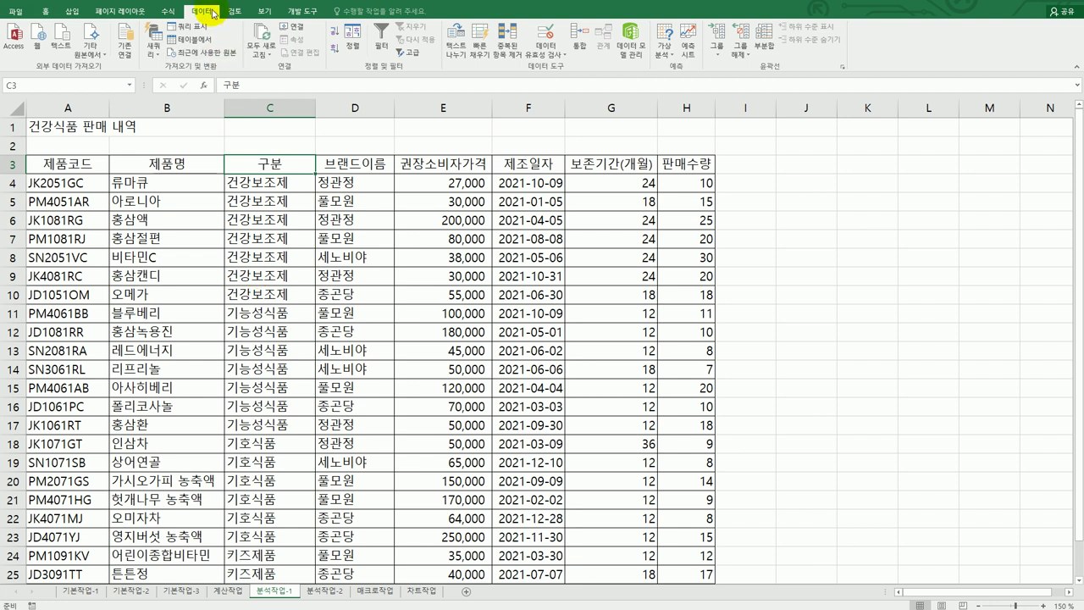
pyautogui.click(764, 38)
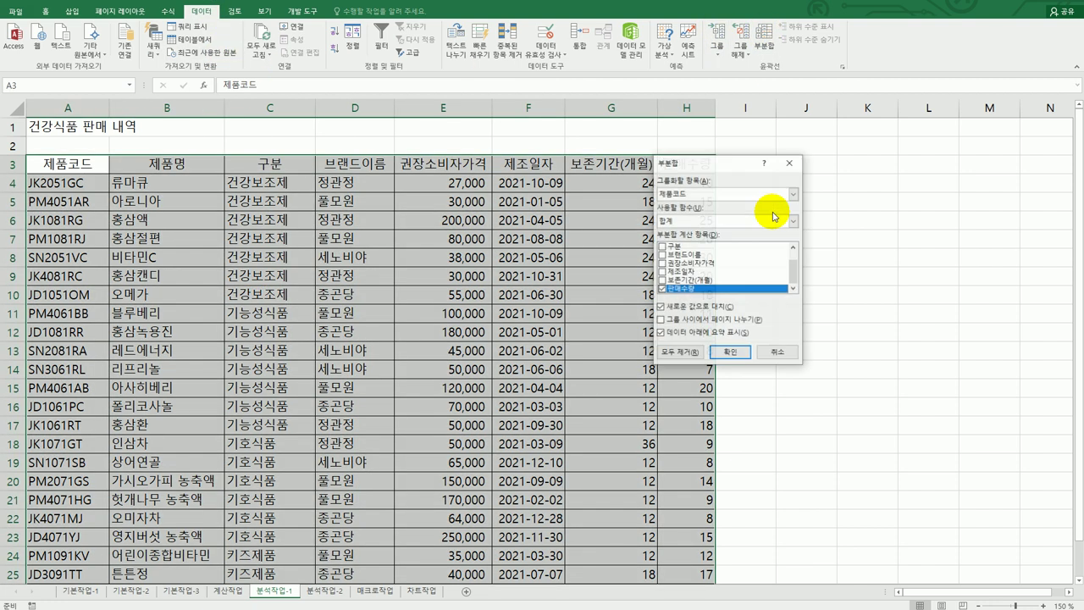
pyautogui.moveTo(734, 165); pyautogui.dragTo(863, 178)
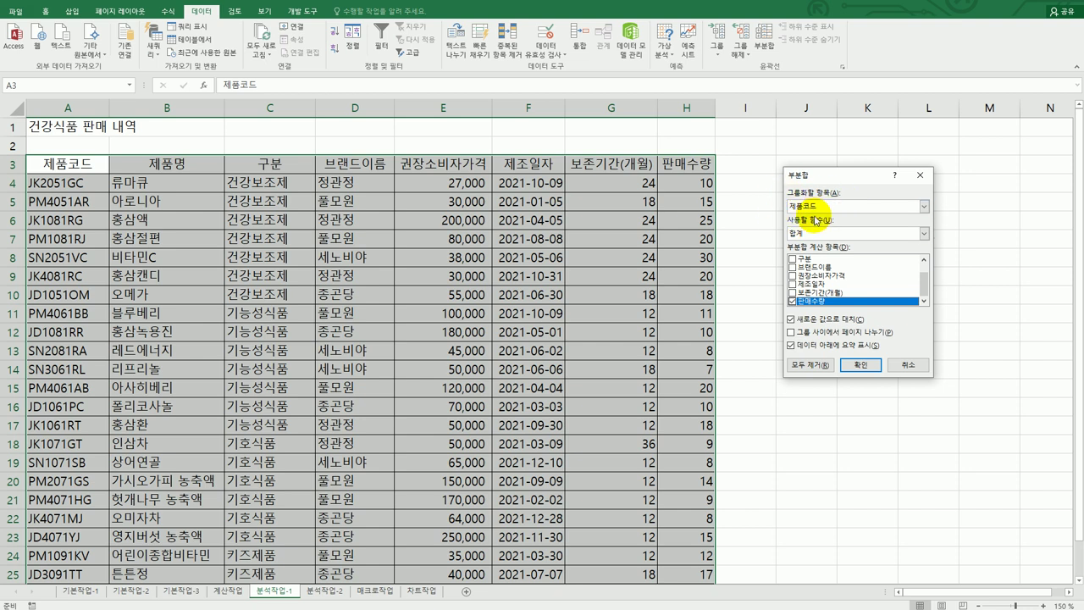
pyautogui.click(924, 206)
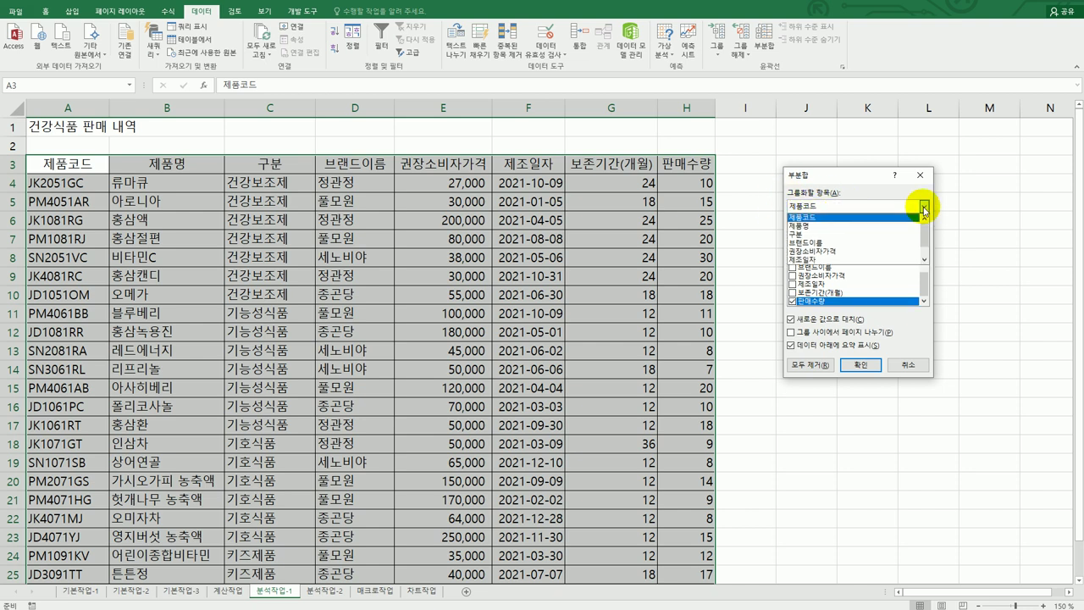
pyautogui.click(883, 240)
pyautogui.hotkey('alt', 'Tab')
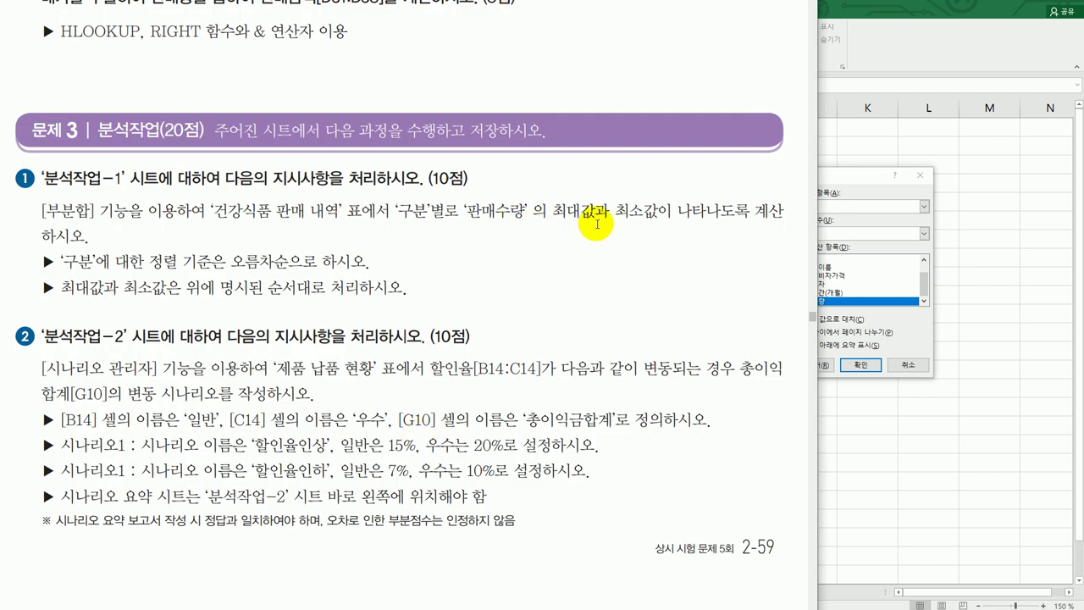
pyautogui.click(870, 176)
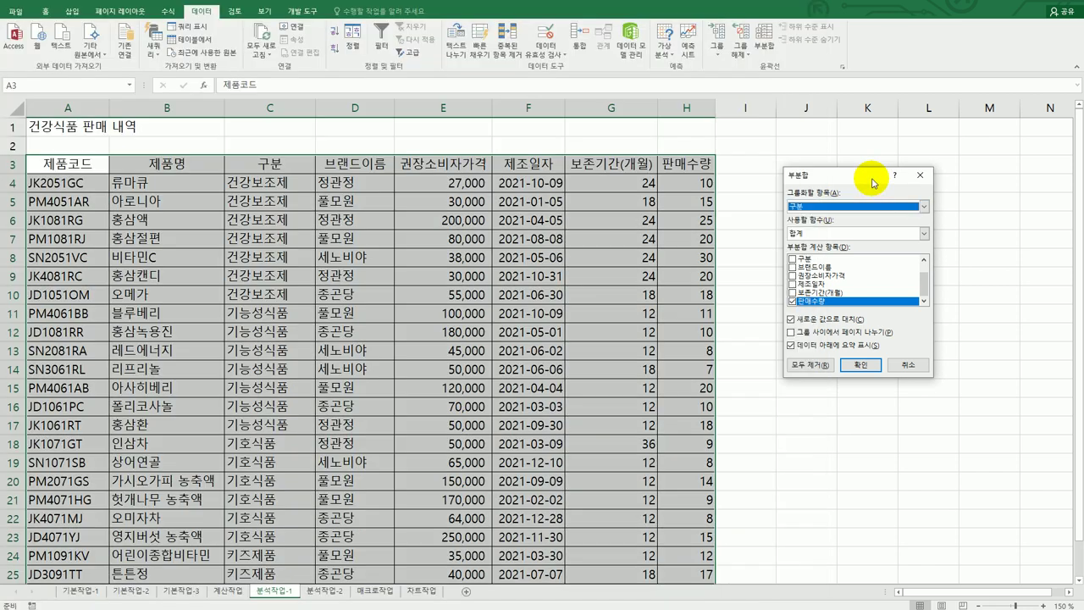
pyautogui.click(855, 237)
pyautogui.click(850, 271)
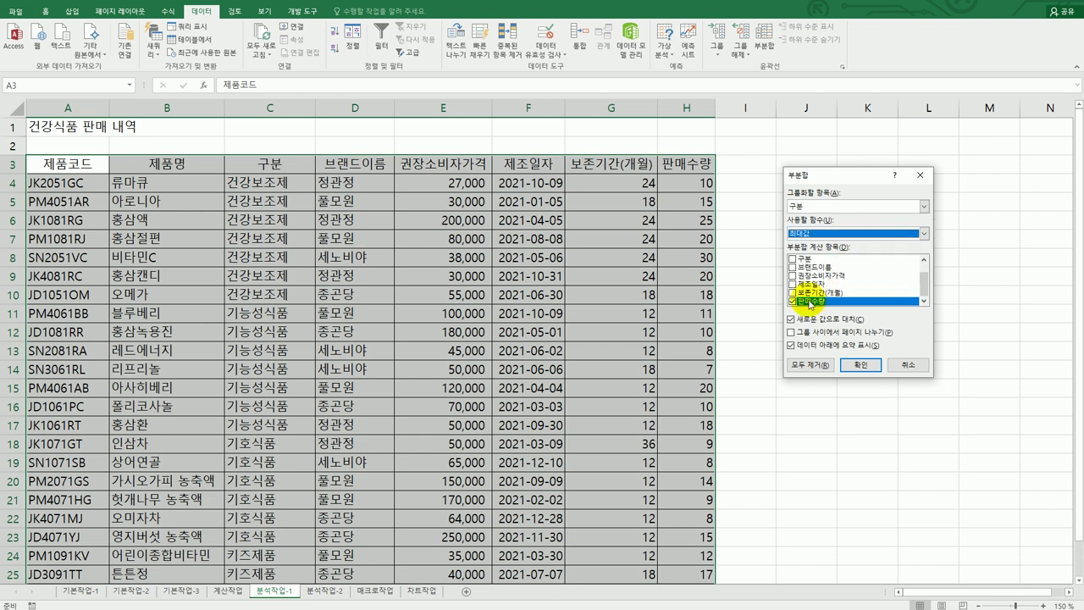
pyautogui.click(860, 365)
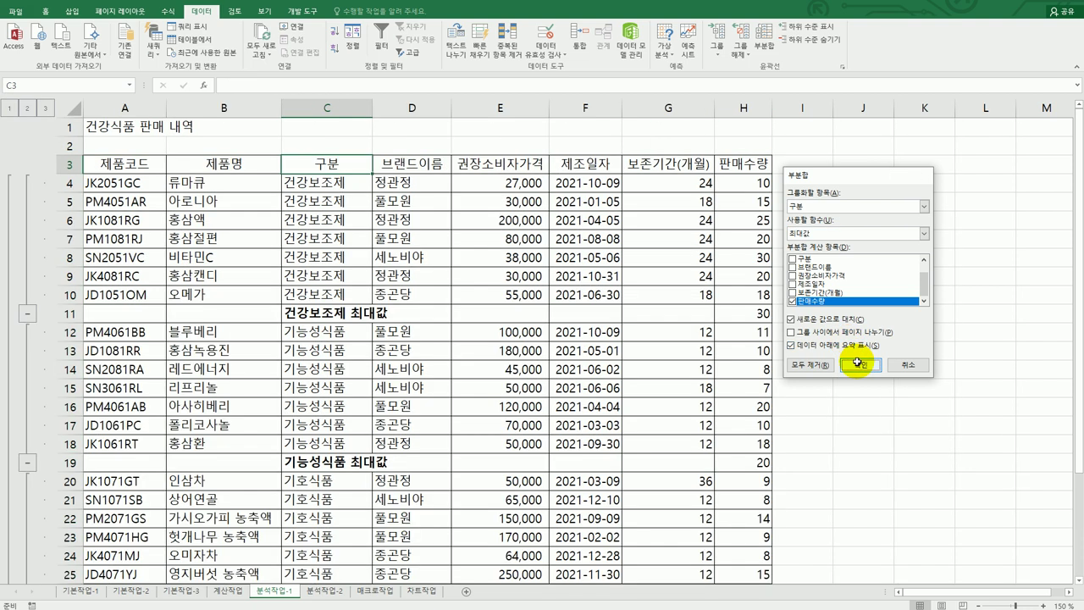
# Add a second subtotal by 구분 with the 최소값 of 판매수량, keeping the existing subtotals by disabling 새로운 값으로 대치
pyautogui.click(762, 42)
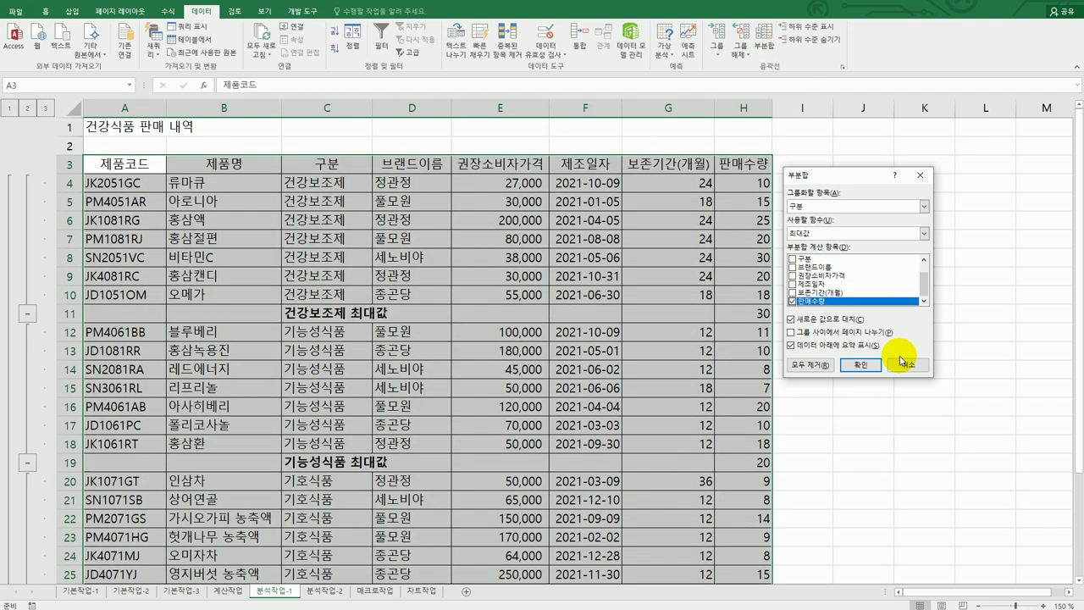
pyautogui.click(868, 233)
pyautogui.click(865, 278)
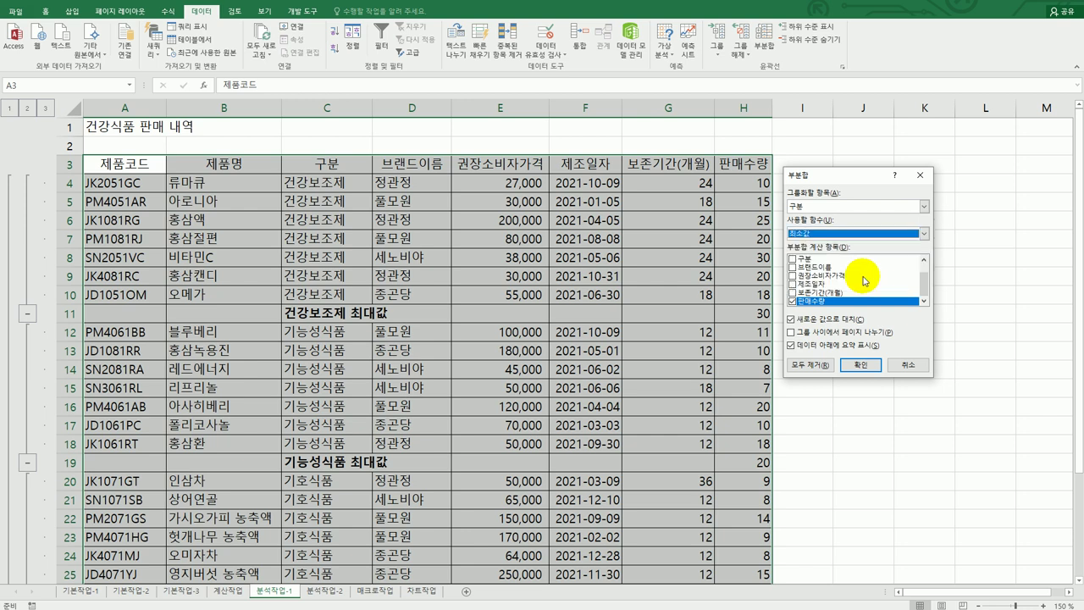
pyautogui.click(833, 322)
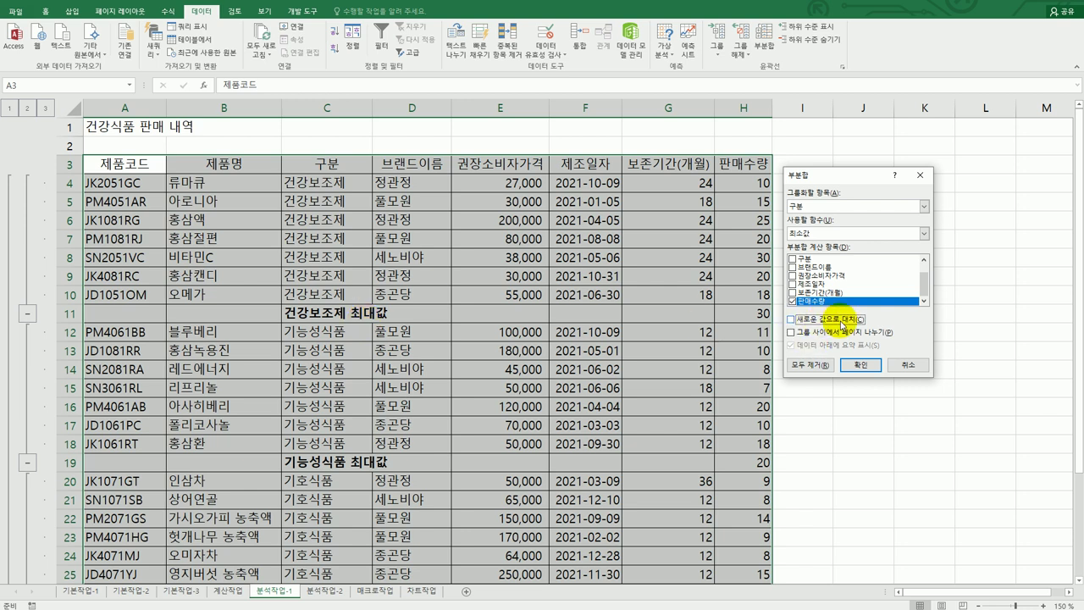
pyautogui.click(863, 363)
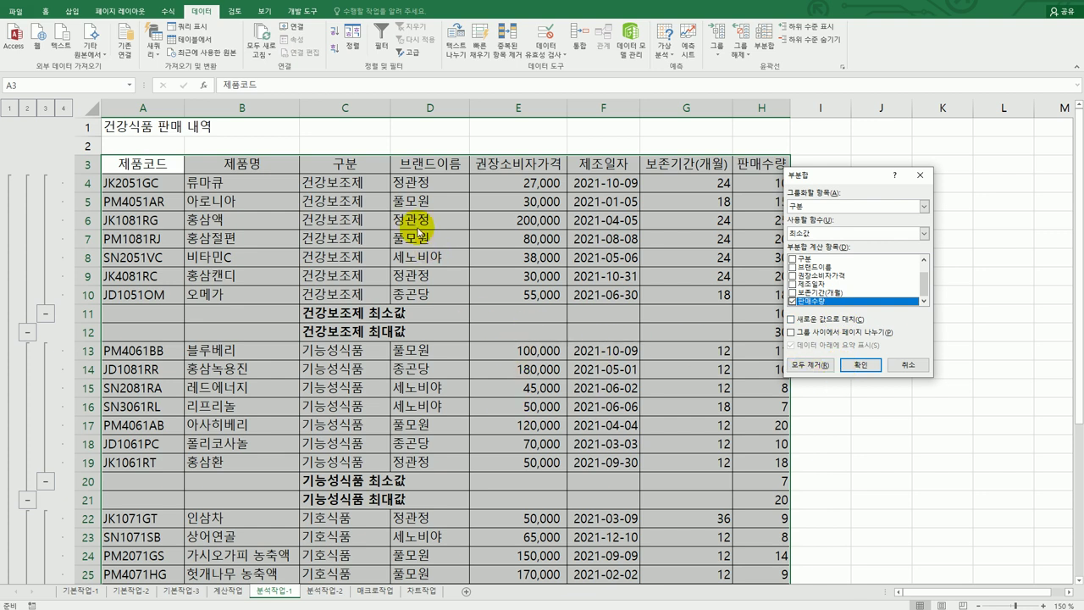
pyautogui.click(908, 362)
pyautogui.click(909, 365)
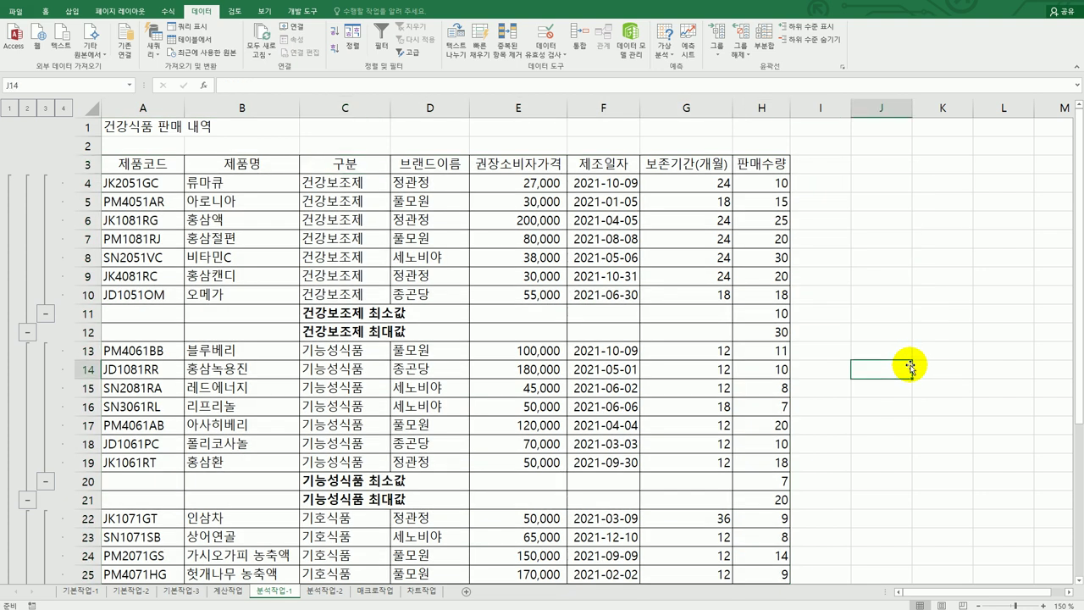
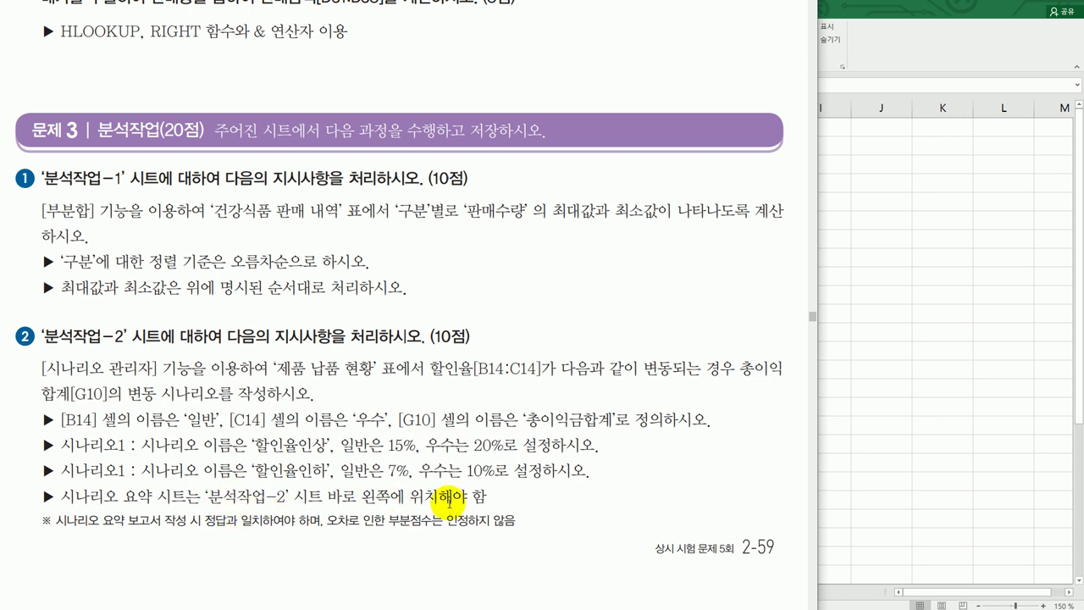
# On the 분석작업-2 sheet, define the name 일반 for cell B14
pyautogui.click(881, 347)
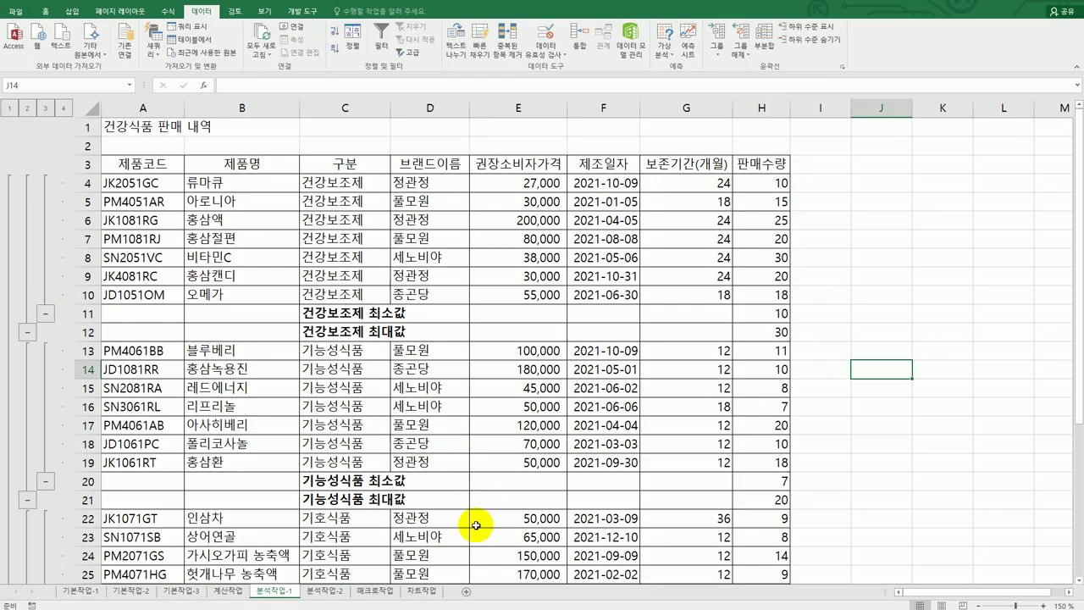
pyautogui.click(325, 590)
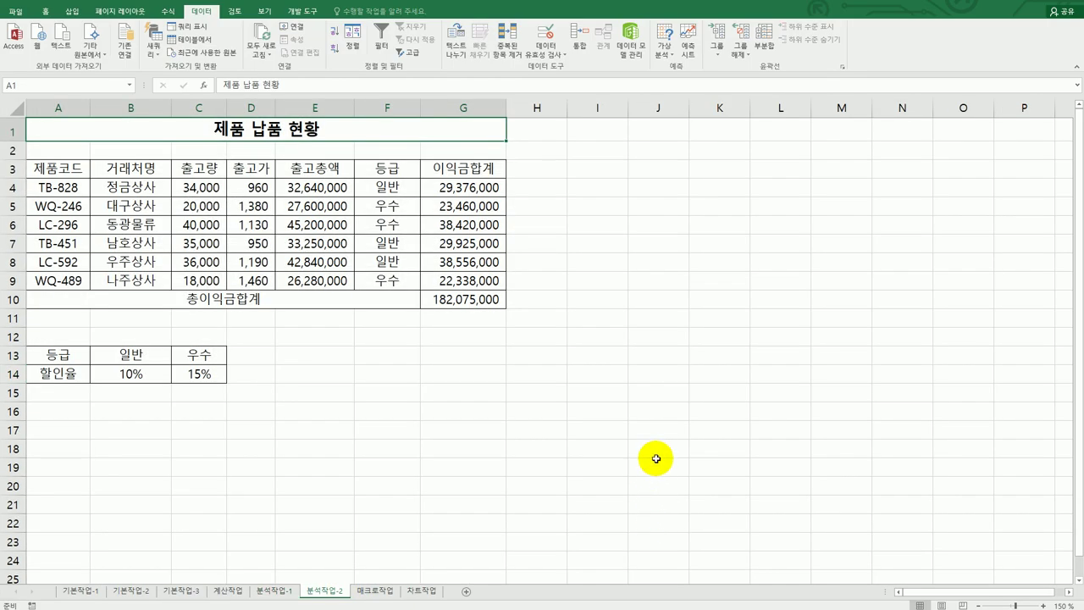
pyautogui.click(144, 373)
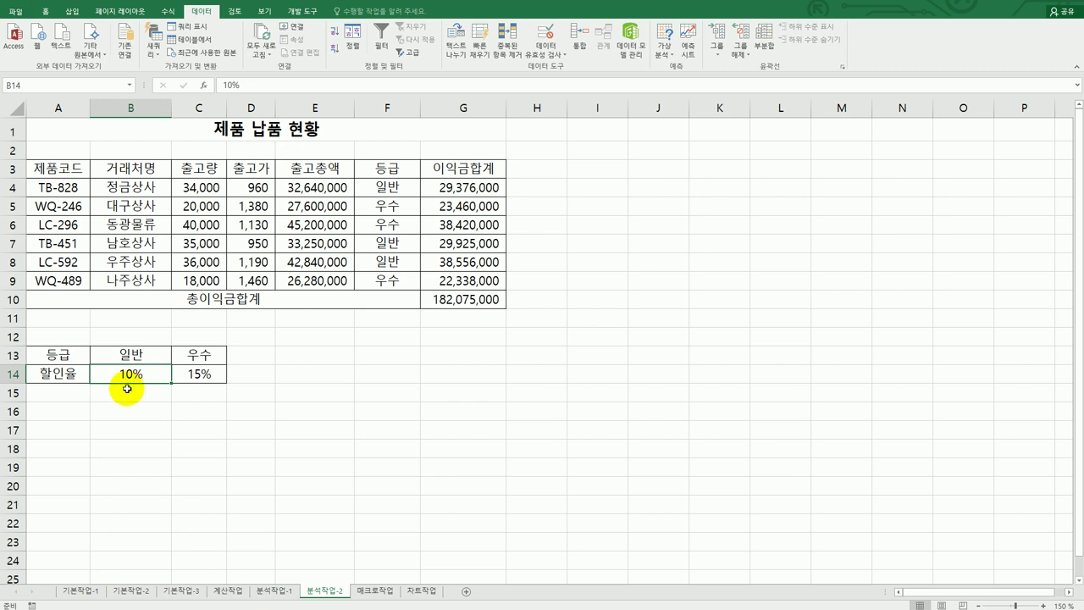
pyautogui.click(40, 85)
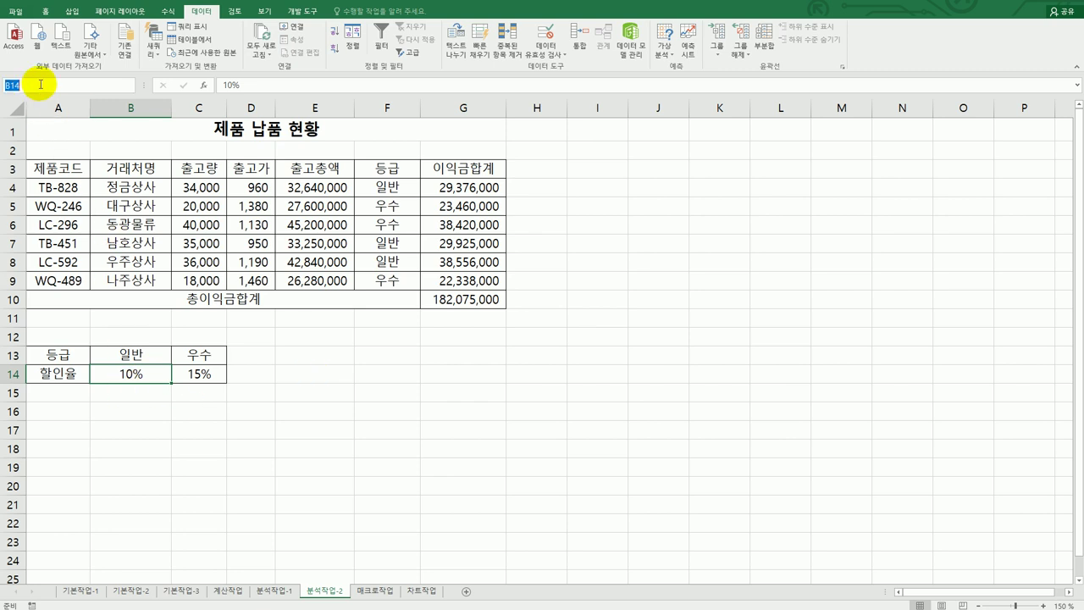
pyautogui.write('dlf')
pyautogui.press('BackSpace')
pyautogui.write('일반')
pyautogui.press('Return')
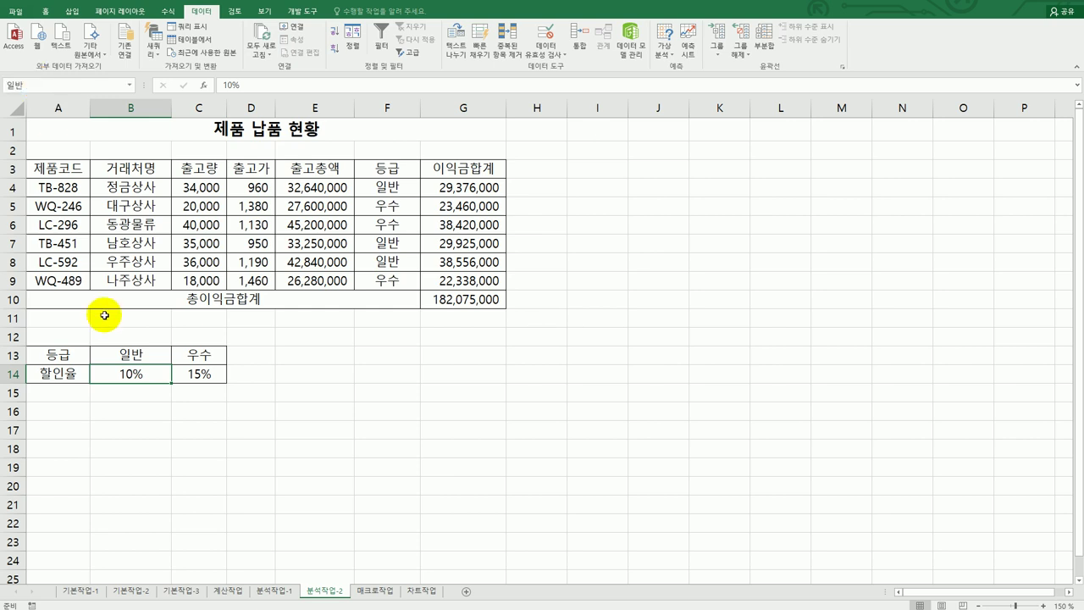
# Define the name 우수 for cell C14
pyautogui.click(202, 372)
pyautogui.click(49, 83)
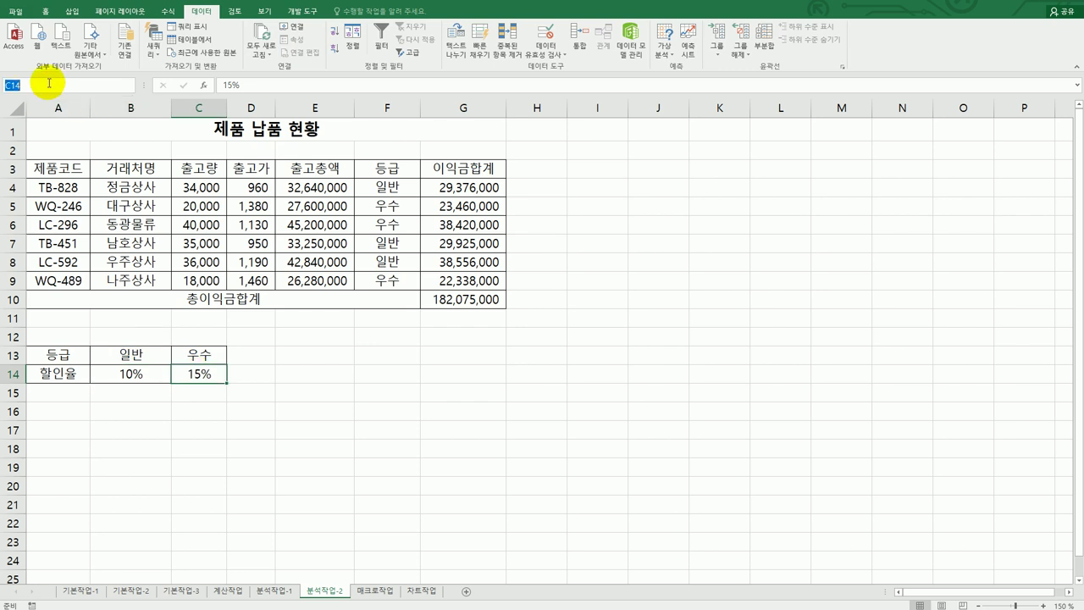
pyautogui.write('우수')
pyautogui.press('Return')
# Define the name 총이익금합계 for cell G10
pyautogui.click(431, 298)
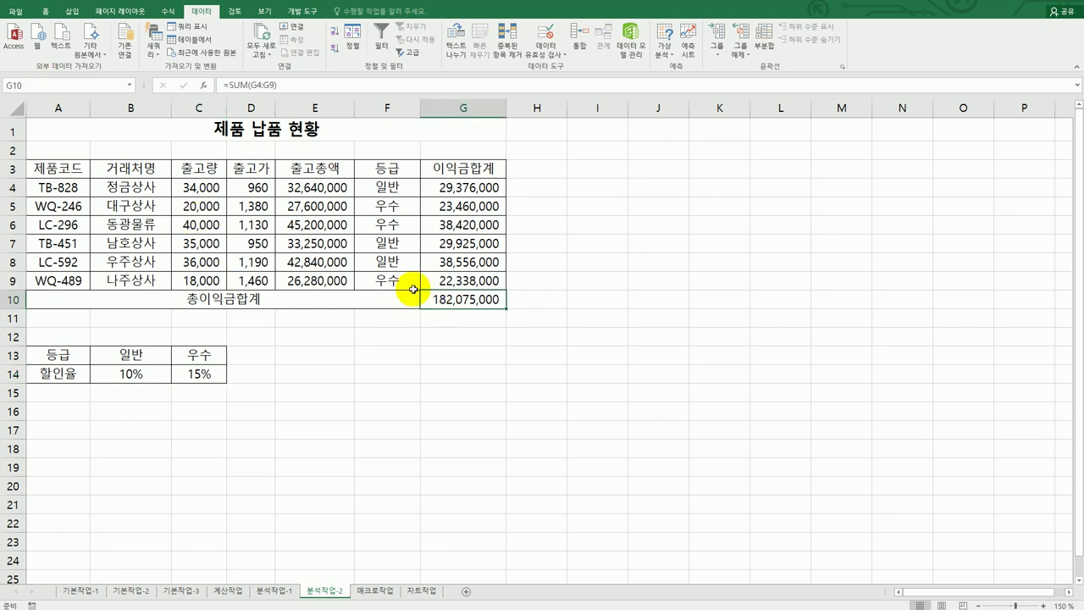
pyautogui.click(86, 85)
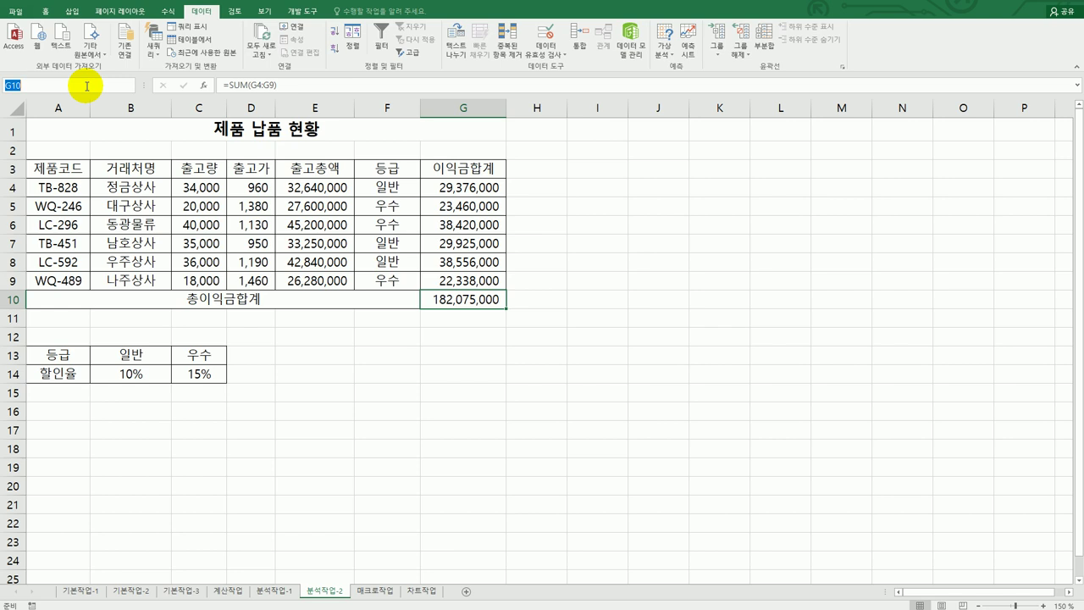
pyautogui.write('총이익금합계')
pyautogui.press('Return')
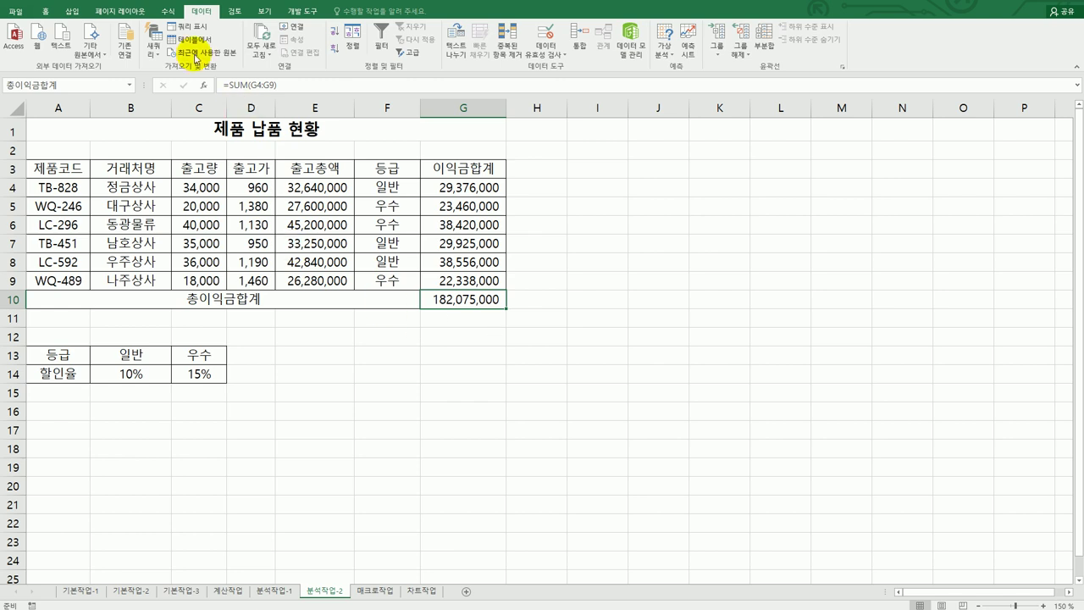
# Review the cell references of the defined names 일반, 우수 and 총이익금합계 in the name manager
pyautogui.click(167, 12)
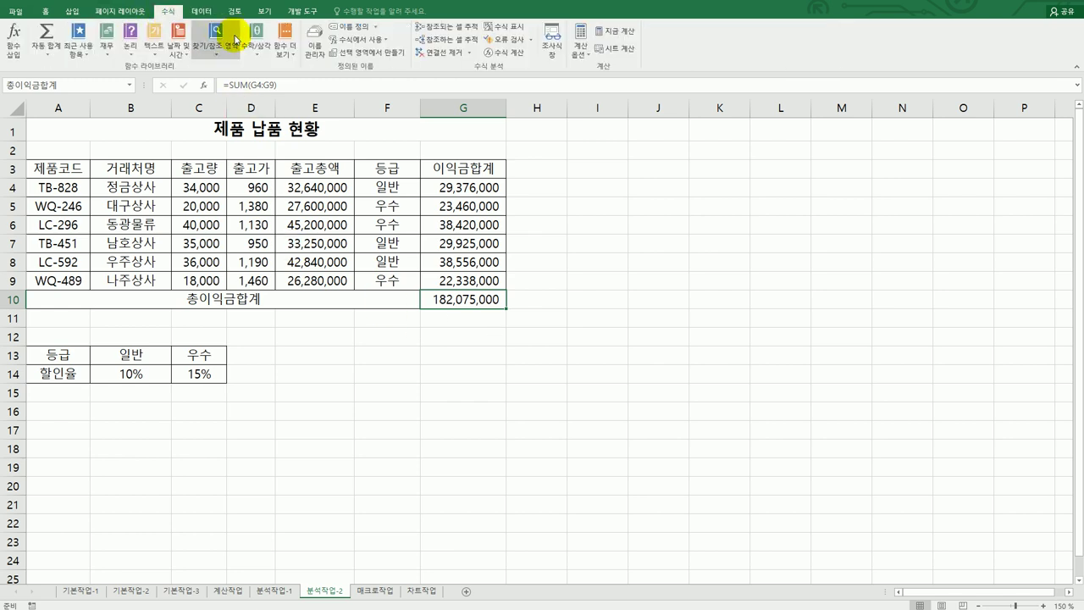
pyautogui.hotkey('ctrl', 'F3')
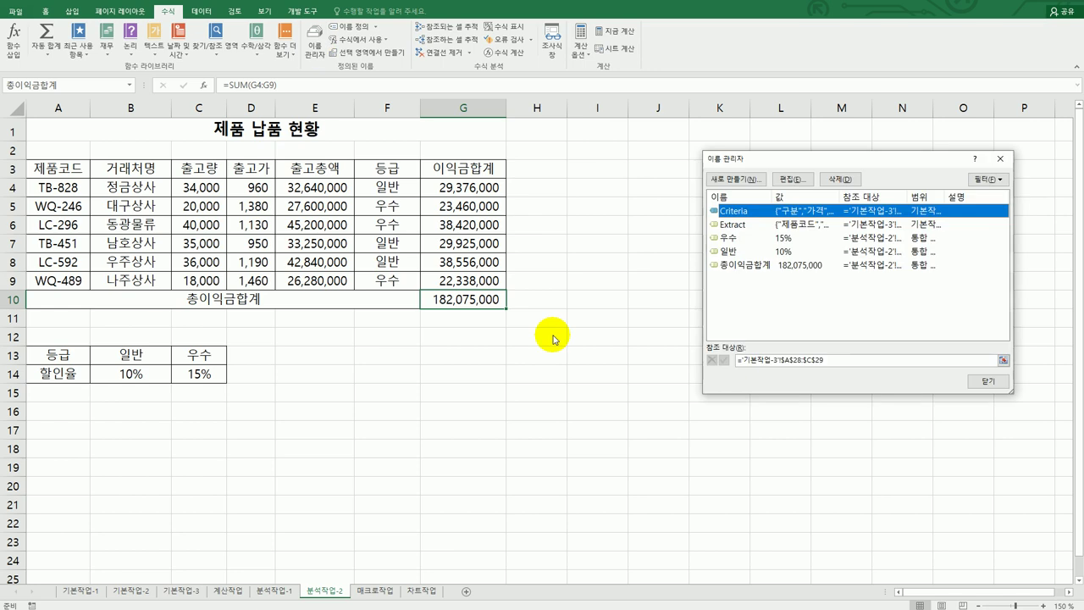
pyautogui.click(745, 252)
pyautogui.click(738, 237)
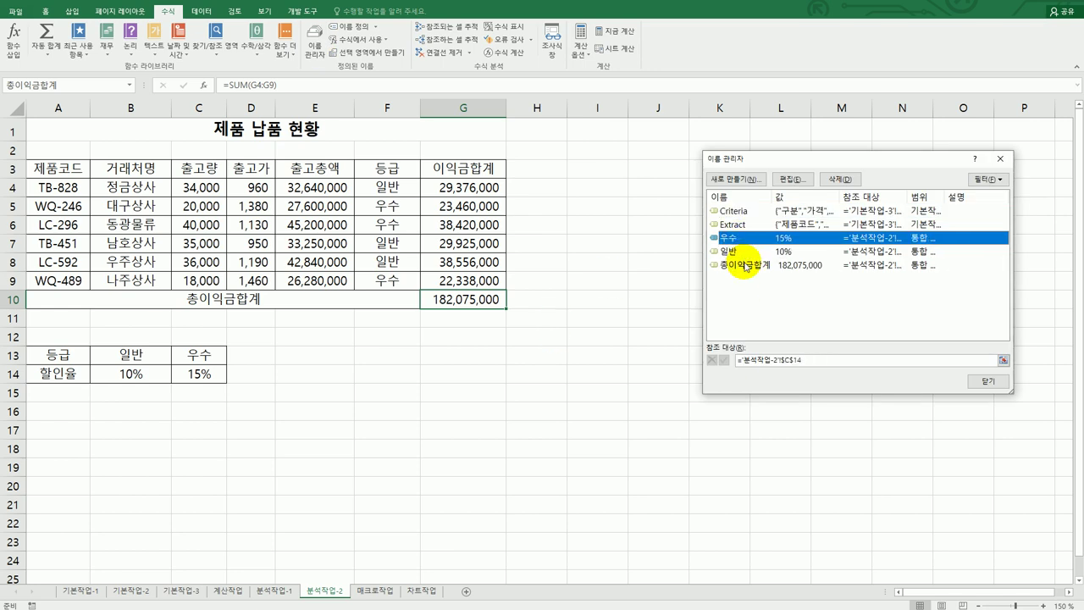
pyautogui.click(746, 266)
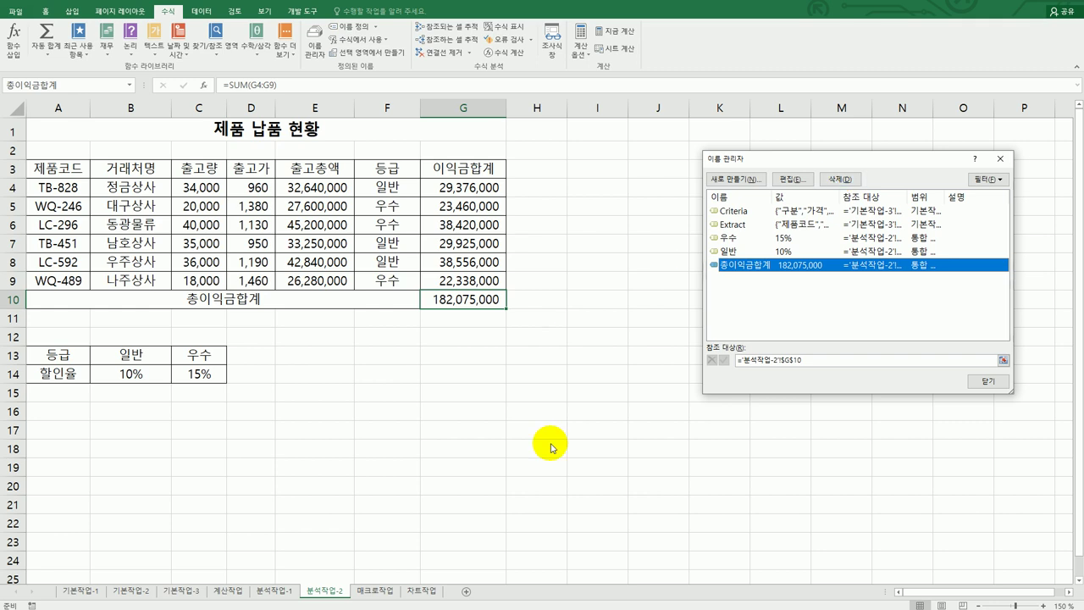
pyautogui.click(988, 382)
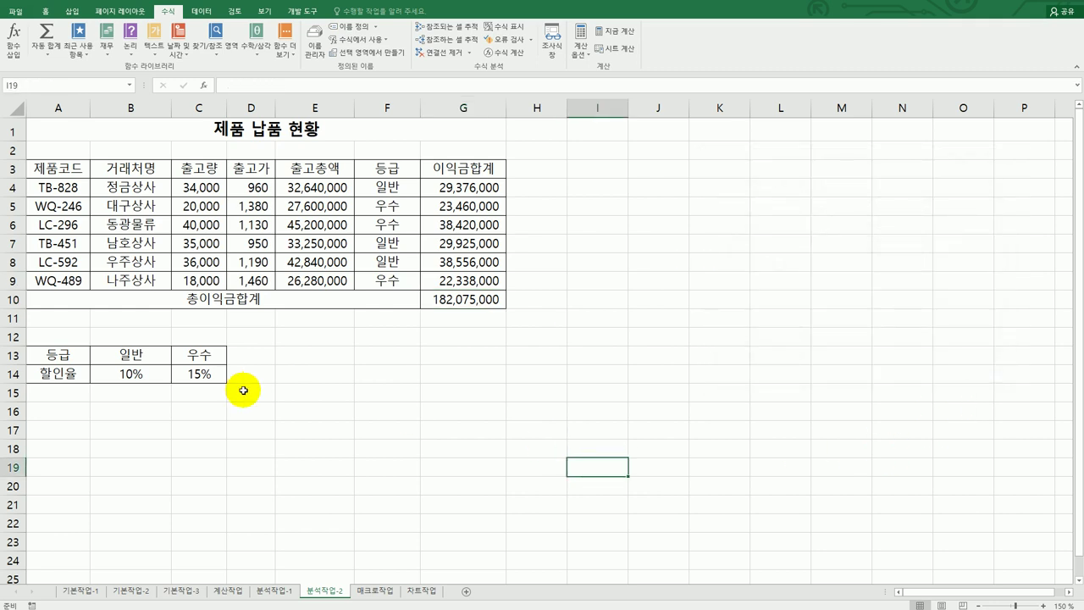
# Start adding a new scenario with the 할인율 cells B14:C14 as the changing cells
pyautogui.moveTo(158, 374); pyautogui.dragTo(193, 373)
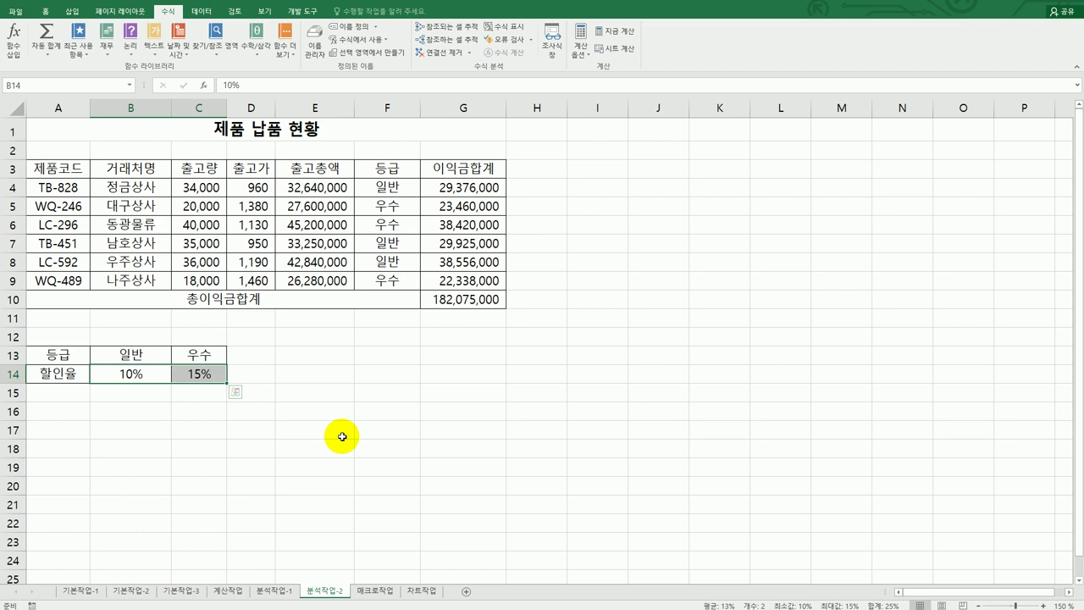
pyautogui.click(201, 11)
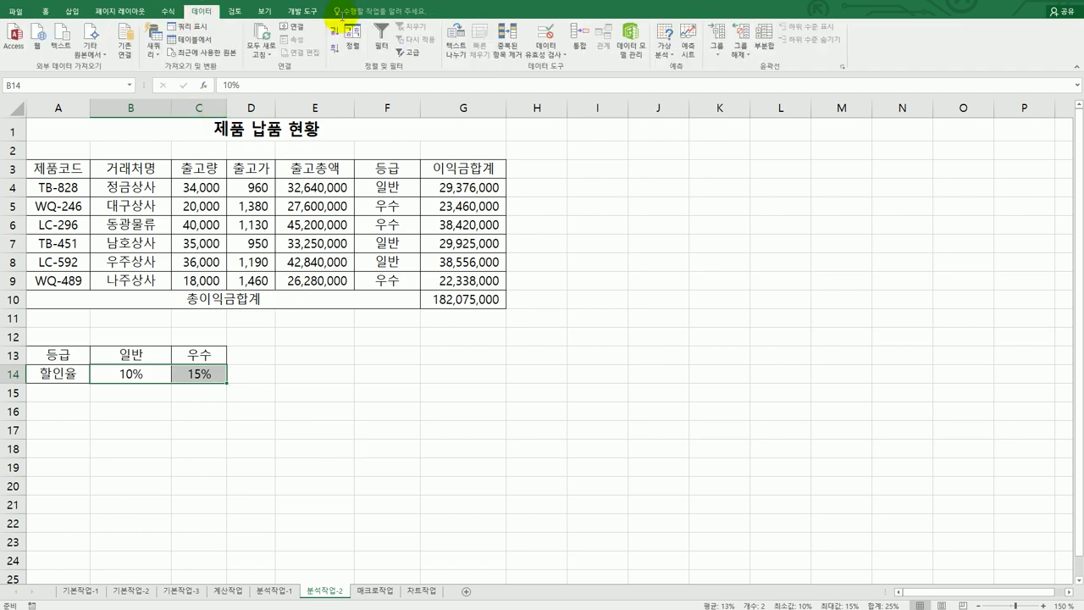
pyautogui.click(664, 49)
pyautogui.click(700, 68)
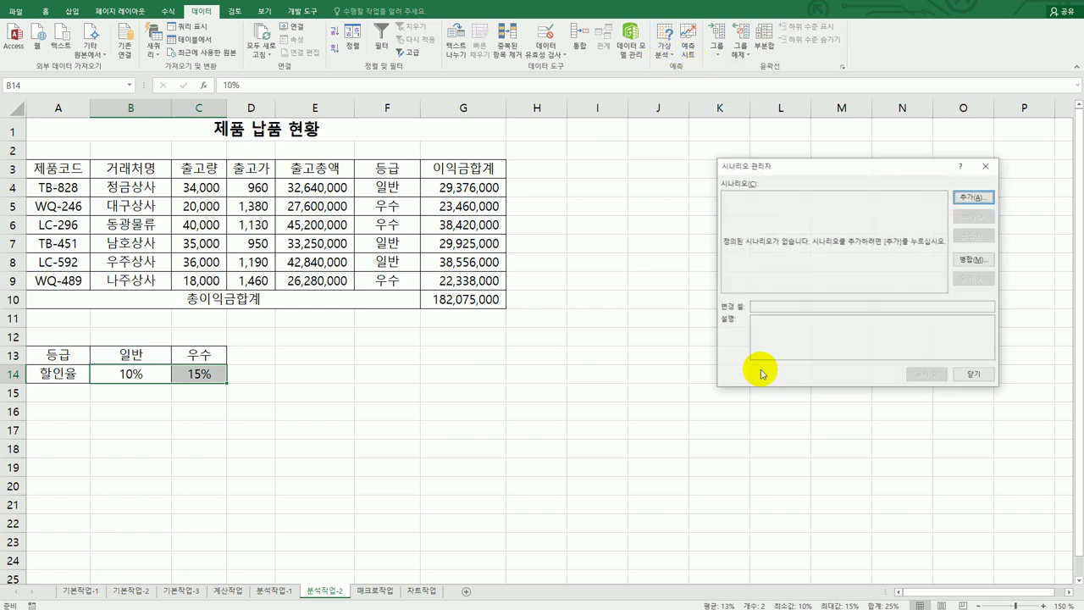
pyautogui.moveTo(788, 174); pyautogui.dragTo(700, 197)
pyautogui.click(883, 221)
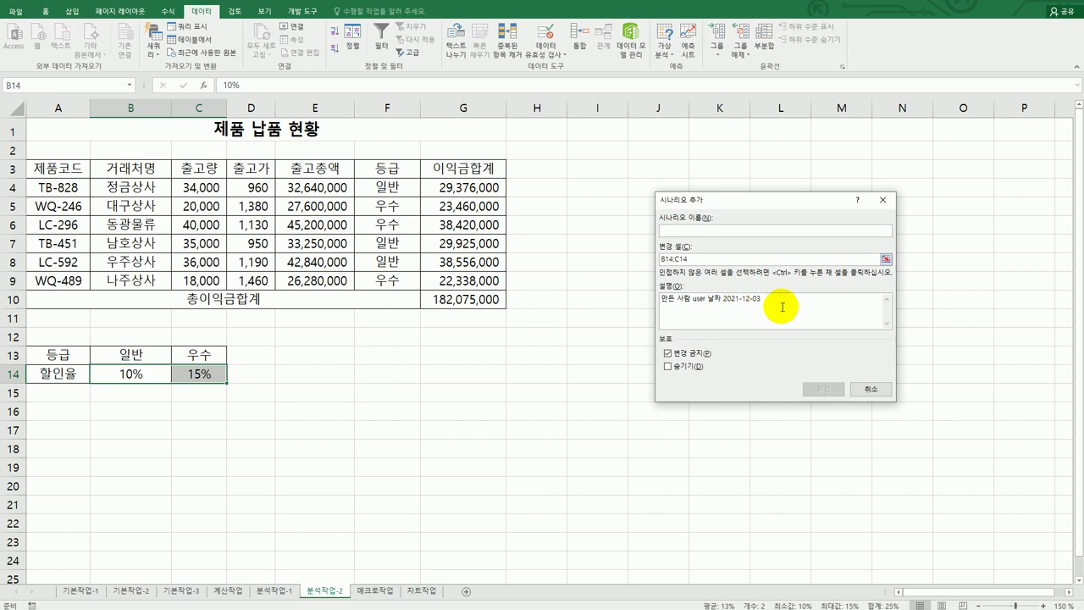
# Clear the new scenario's description, name the scenario 할인율인상 and confirm its changing cells B14:C14
pyautogui.moveTo(784, 300); pyautogui.dragTo(661, 288)
pyautogui.press('Delete')
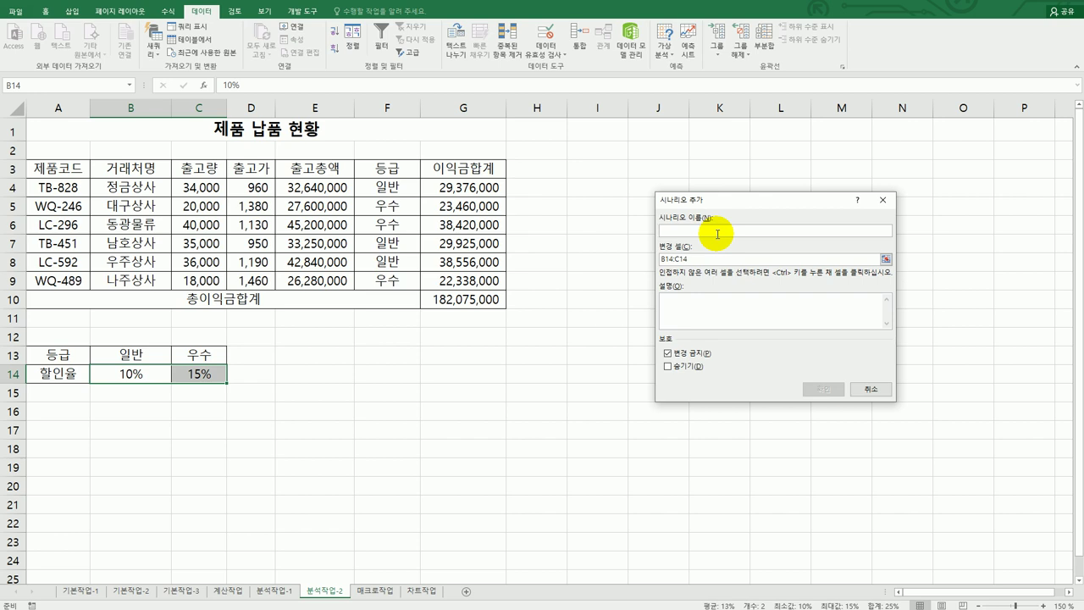
pyautogui.click(717, 234)
pyautogui.write('할인율ㅇ')
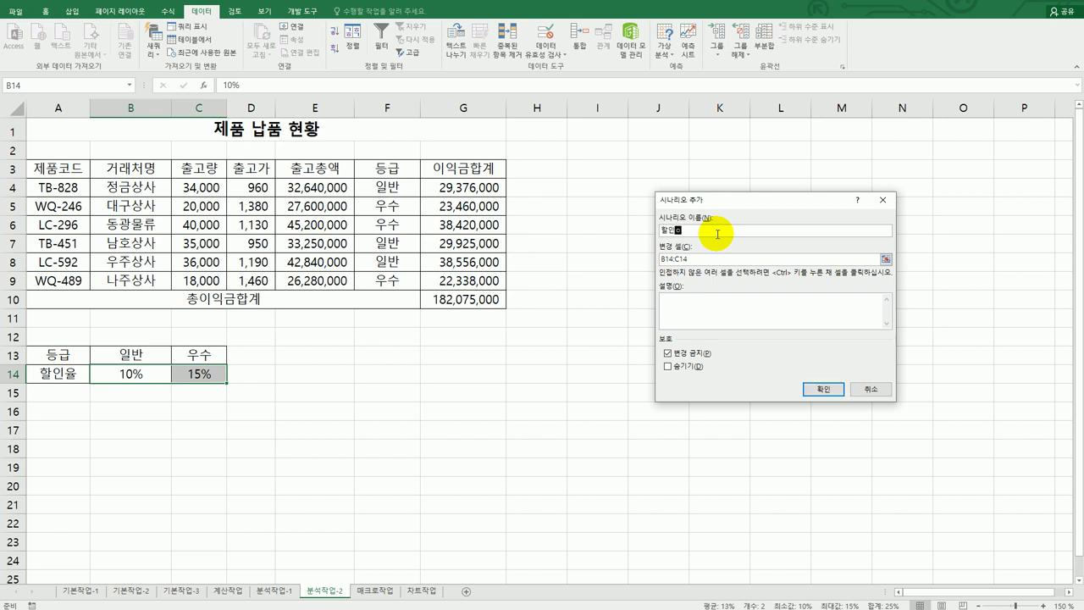
pyautogui.write('인사')
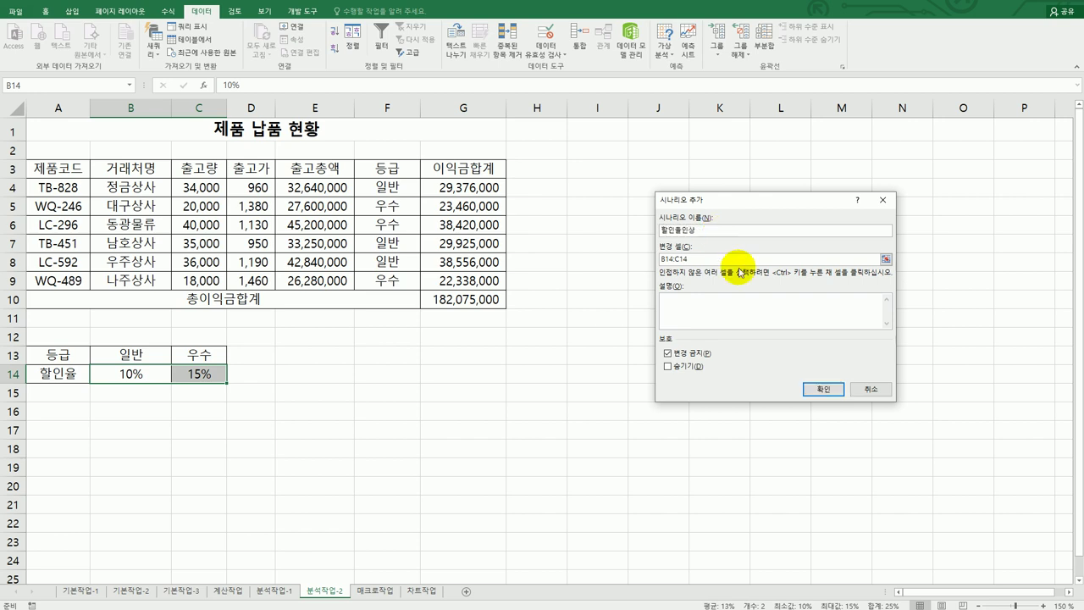
pyautogui.click(823, 389)
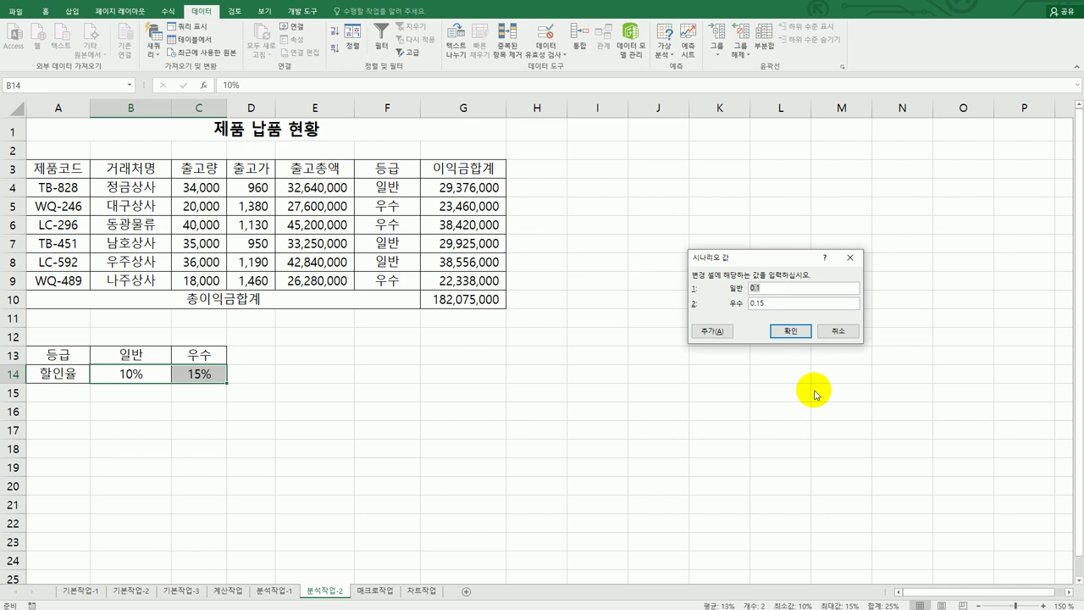
# Set the 할인율인상 scenario's values to 15% for 일반 and 20% for 우수, and go on to add another scenario
pyautogui.write('15%')
pyautogui.press('Tab')
pyautogui.write('20%')
pyautogui.click(712, 330)
# Clear the second scenario's description and name it 할인율인하, keeping B14:C14 as the changing cells
pyautogui.moveTo(773, 313); pyautogui.dragTo(527, 297)
pyautogui.press('Delete')
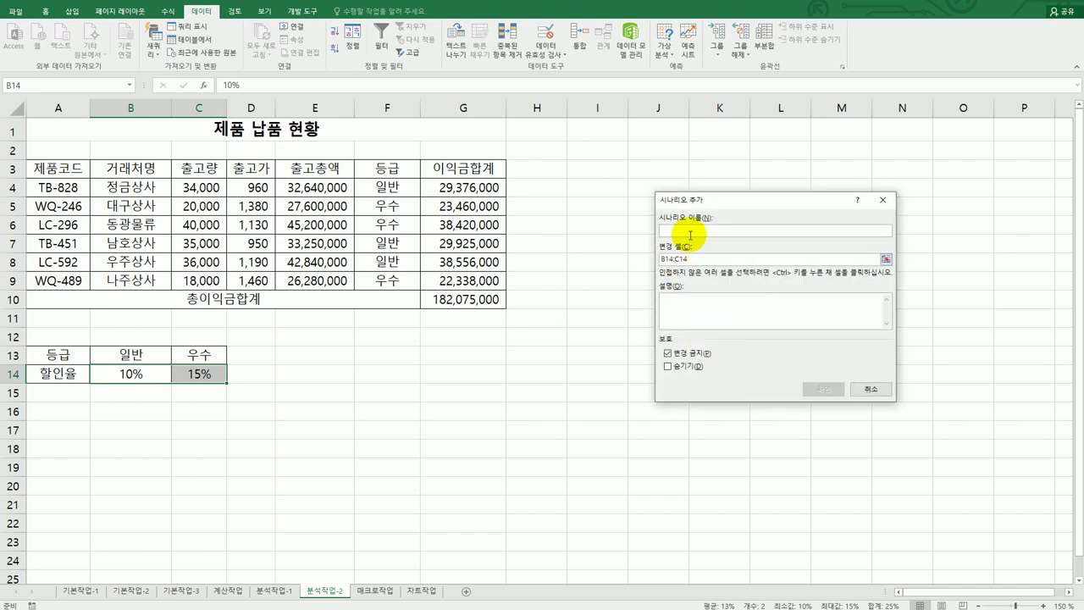
pyautogui.click(710, 231)
pyautogui.write('ㅇ할인ㅇ')
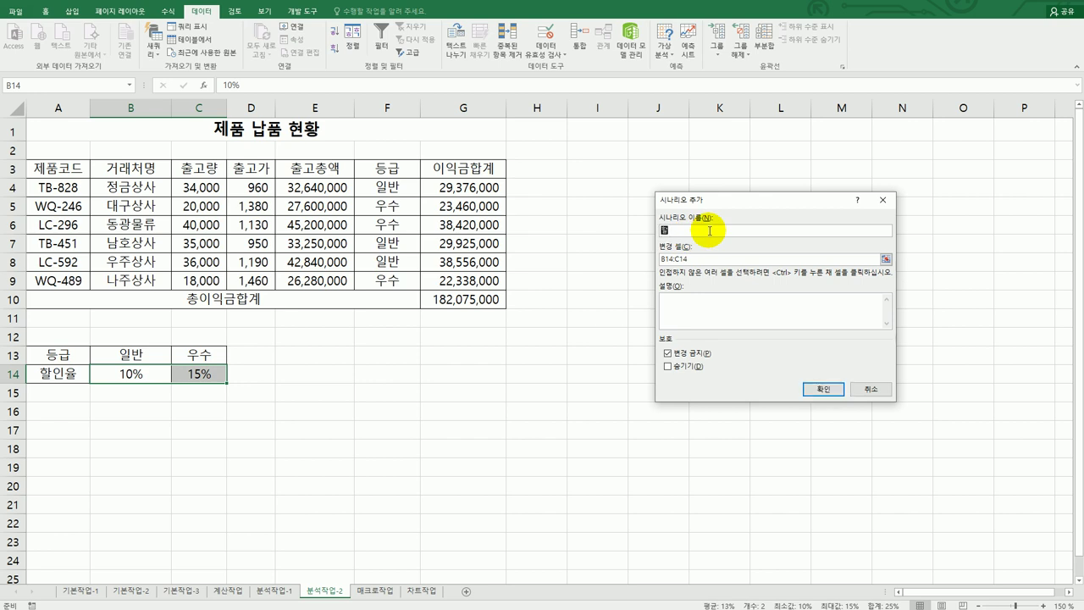
pyautogui.write('율ㅇ')
pyautogui.write('인하')
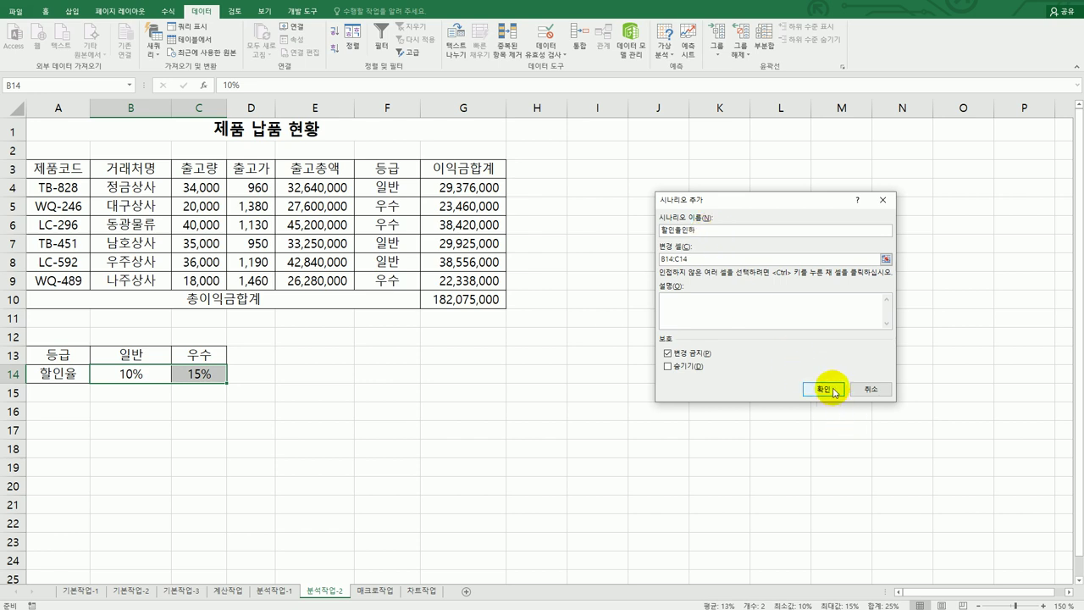
pyautogui.click(832, 391)
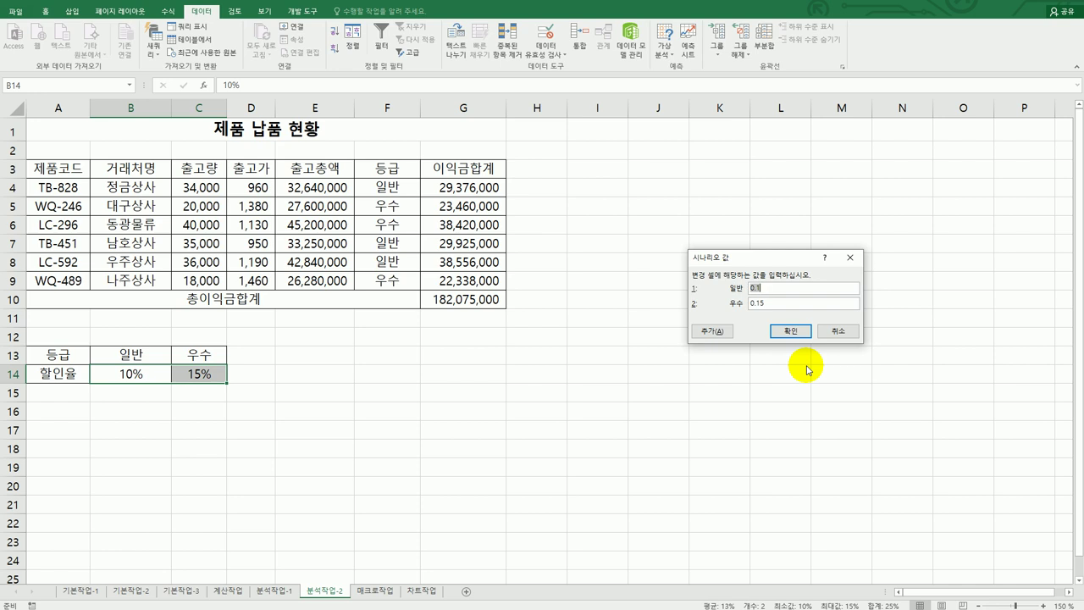
# Set the 할인율인하 values to 7% for 일반 and 10% for 우수, check them against the exam instructions and save the scenario
pyautogui.write('ㄱ')
pyautogui.write('%')
pyautogui.press('Tab')
pyautogui.write('10%')
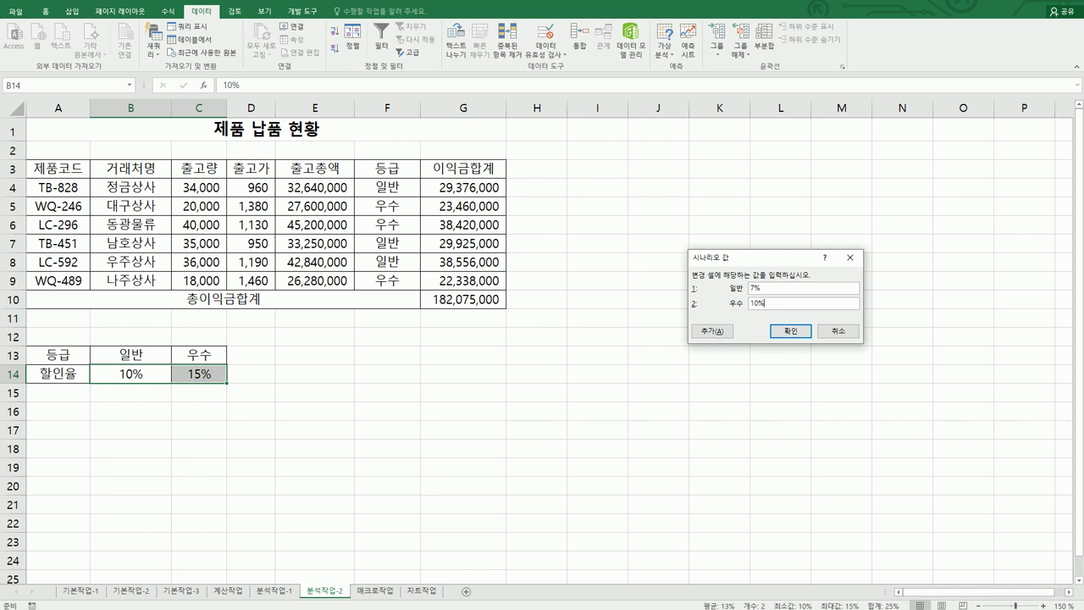
pyautogui.hotkey('alt', 'Tab')
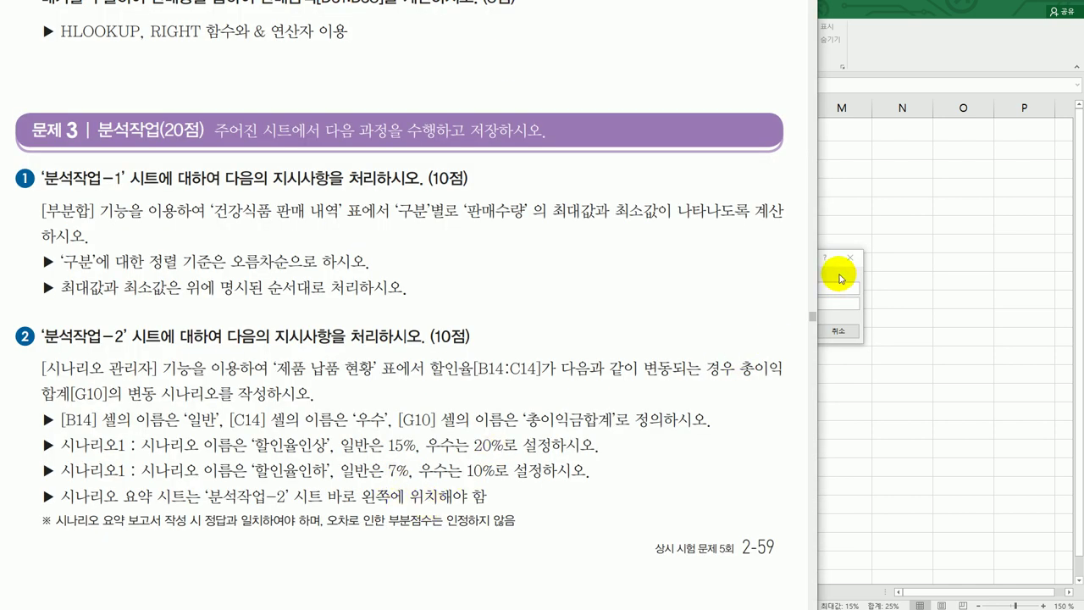
pyautogui.click(841, 278)
pyautogui.click(790, 330)
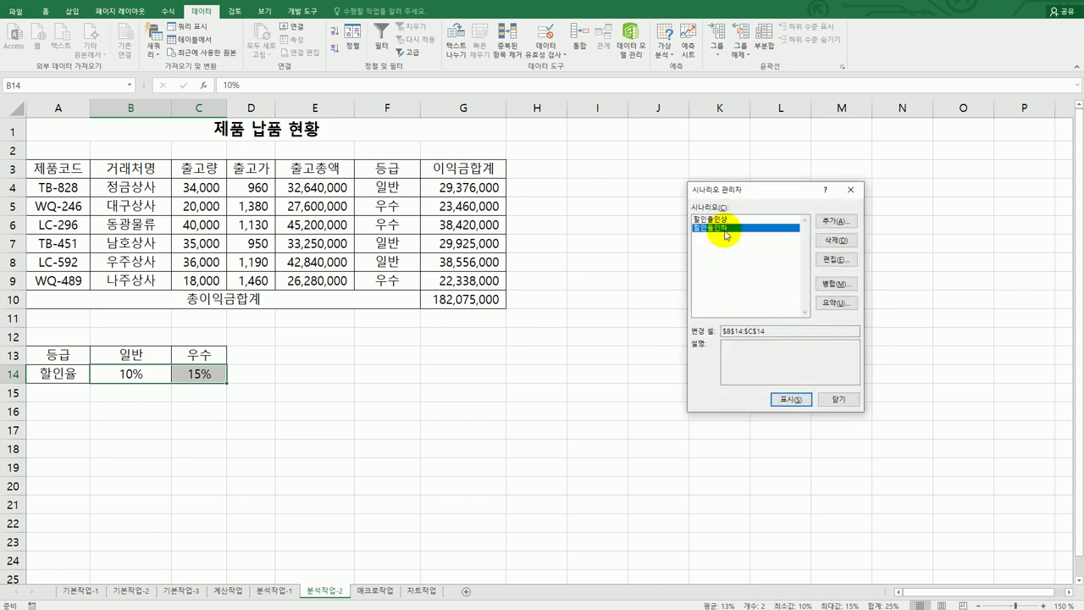
# Create a scenario summary report with G10 as the result cell and compare its sheet with 분석작업-2
pyautogui.click(836, 302)
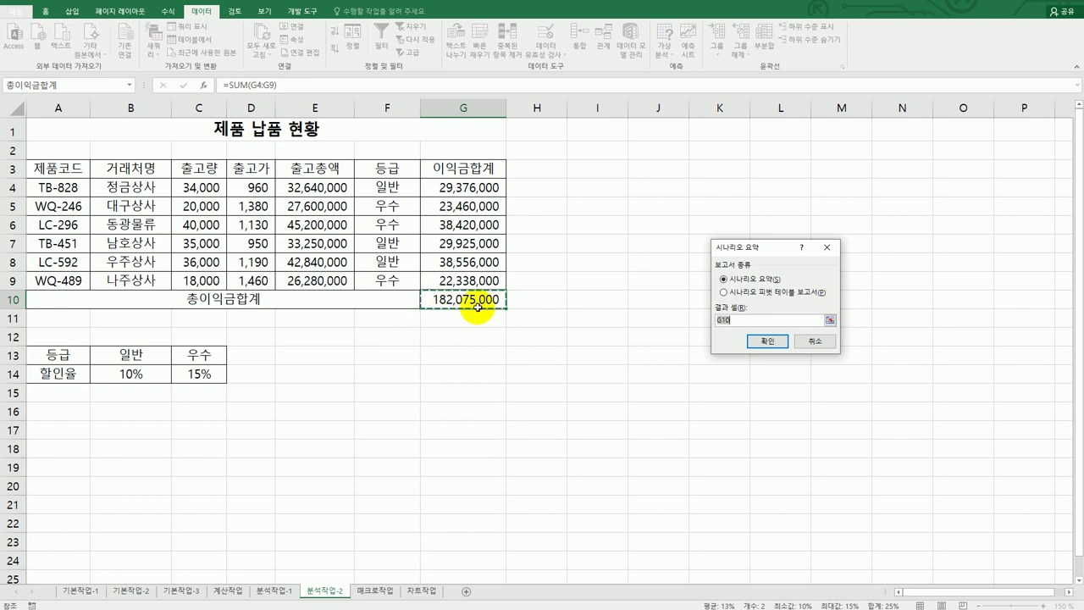
pyautogui.click(767, 340)
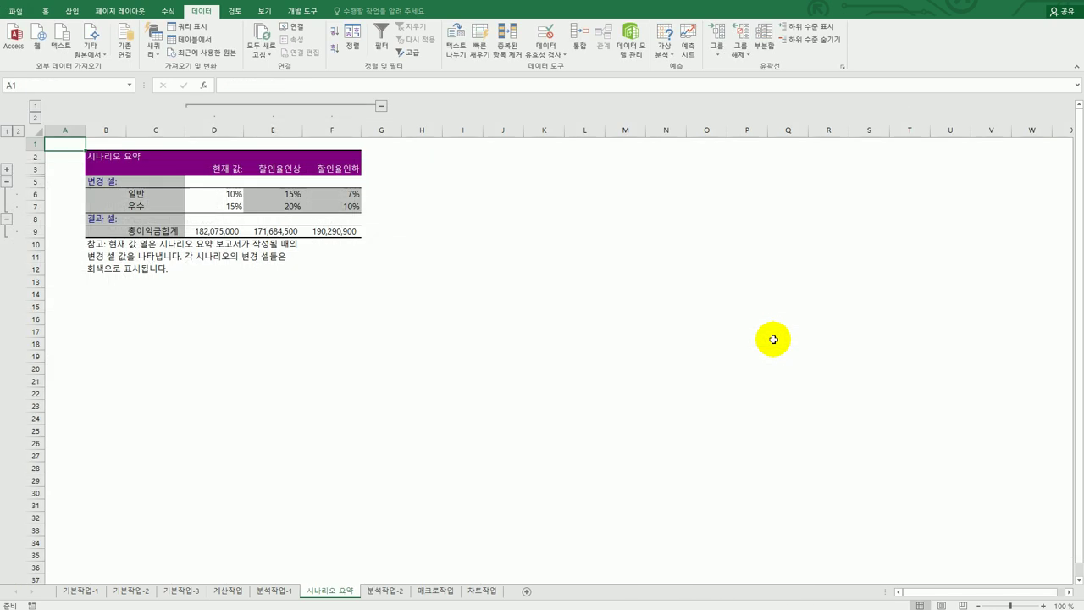
pyautogui.click(385, 592)
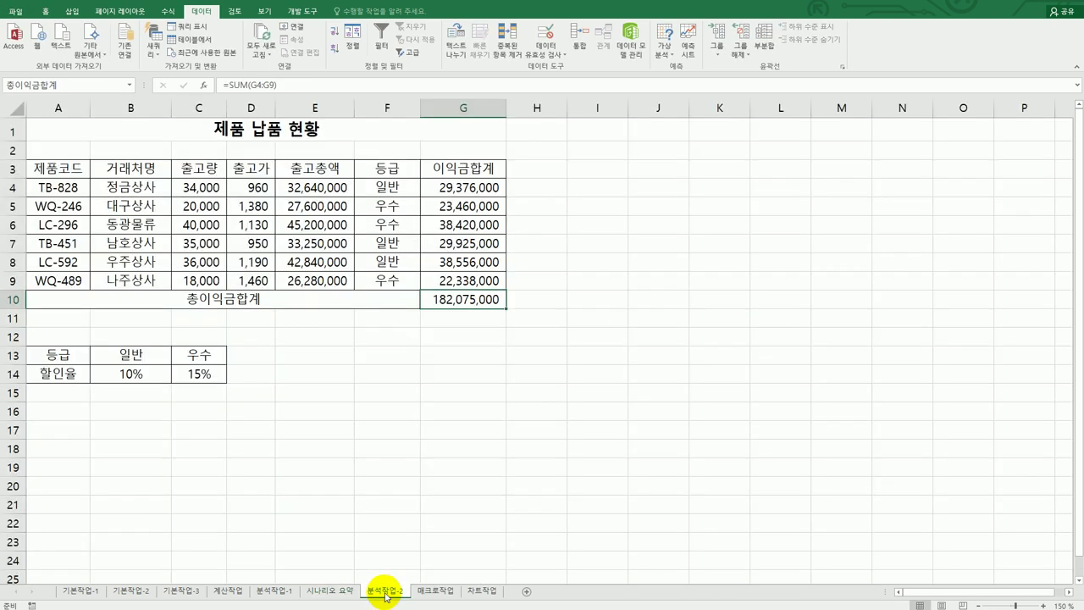
pyautogui.click(313, 596)
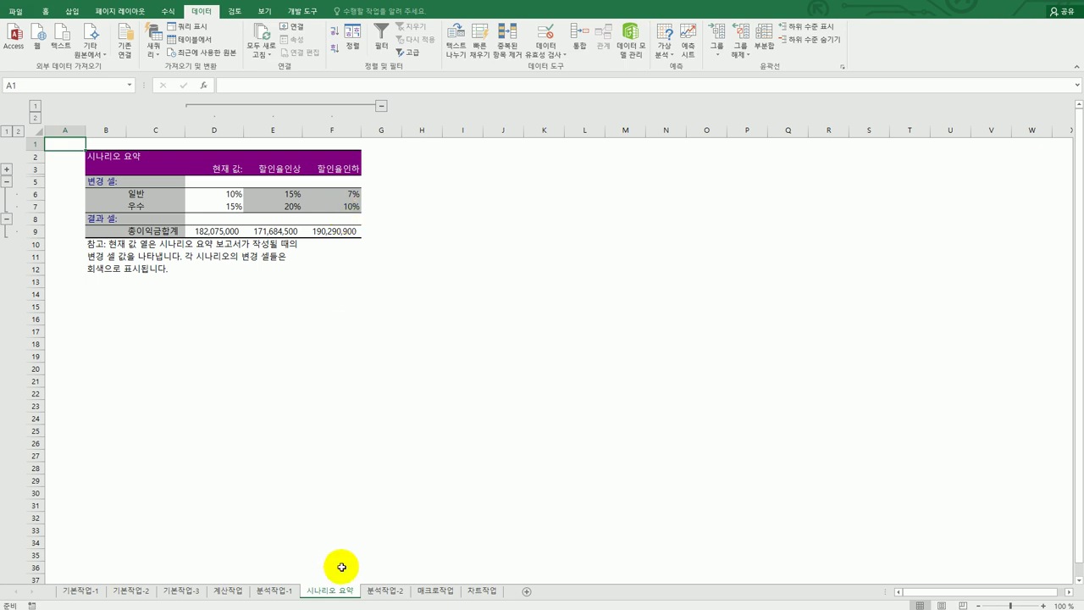
# Delete the 시나리오 요약 sheet from the workbook
pyautogui.rightClick(349, 593)
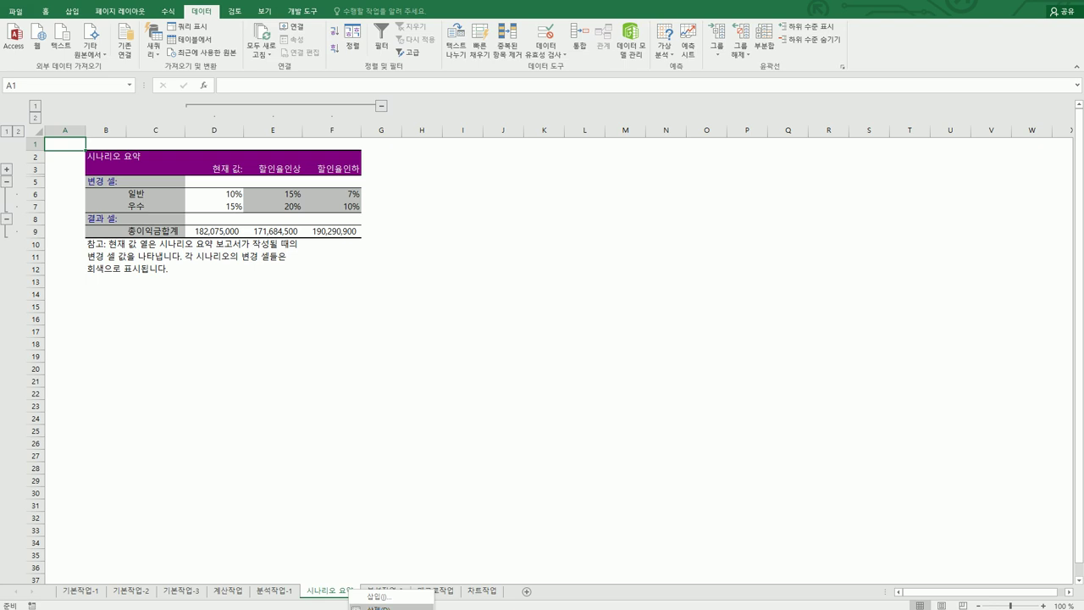
pyautogui.click(373, 607)
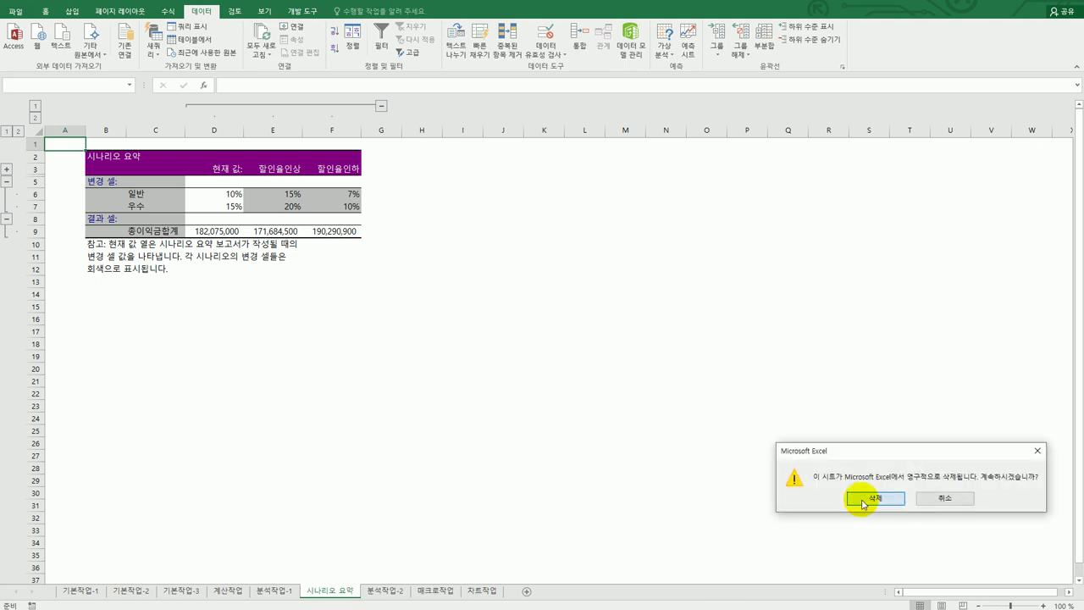
pyautogui.click(864, 501)
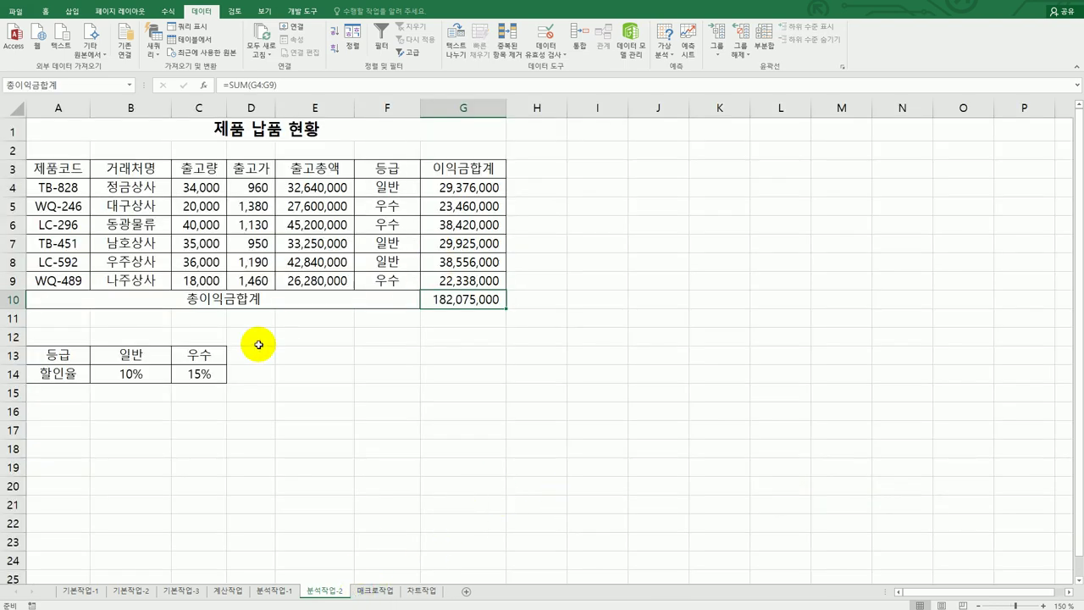
# Edit the existing 할인율인상 scenario in the Scenario Manager, clearing its description and keeping its values for 일반 and 우수
pyautogui.moveTo(135, 373); pyautogui.dragTo(187, 374)
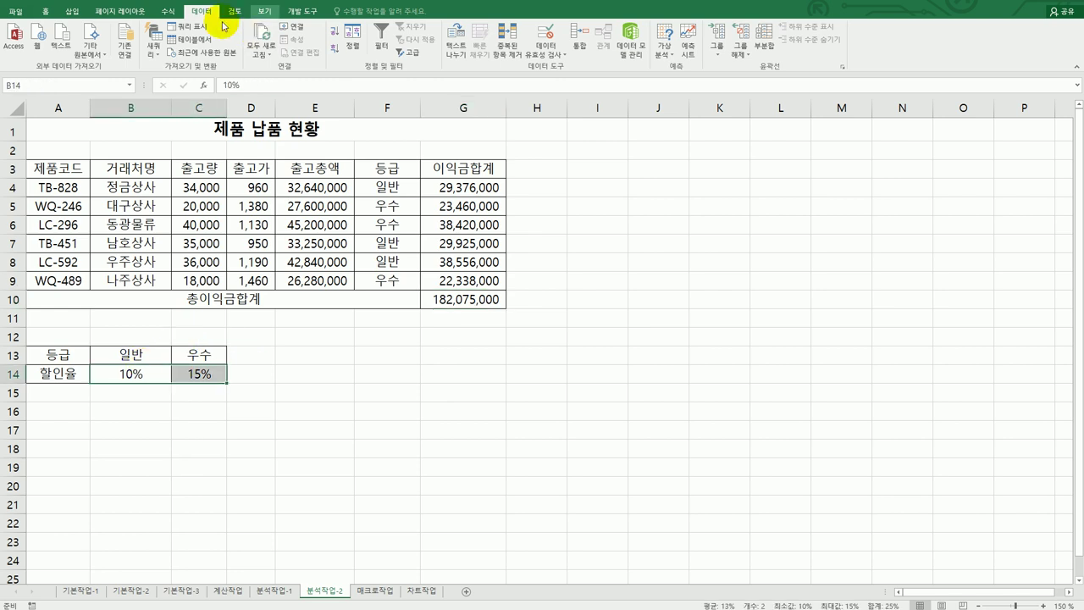
pyautogui.click(667, 53)
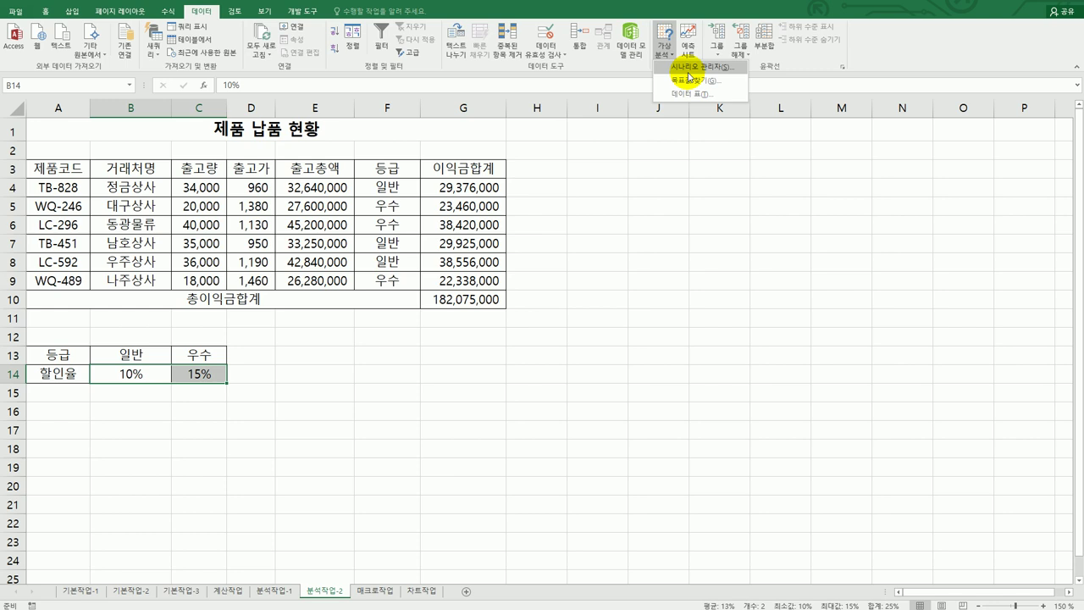
pyautogui.click(690, 68)
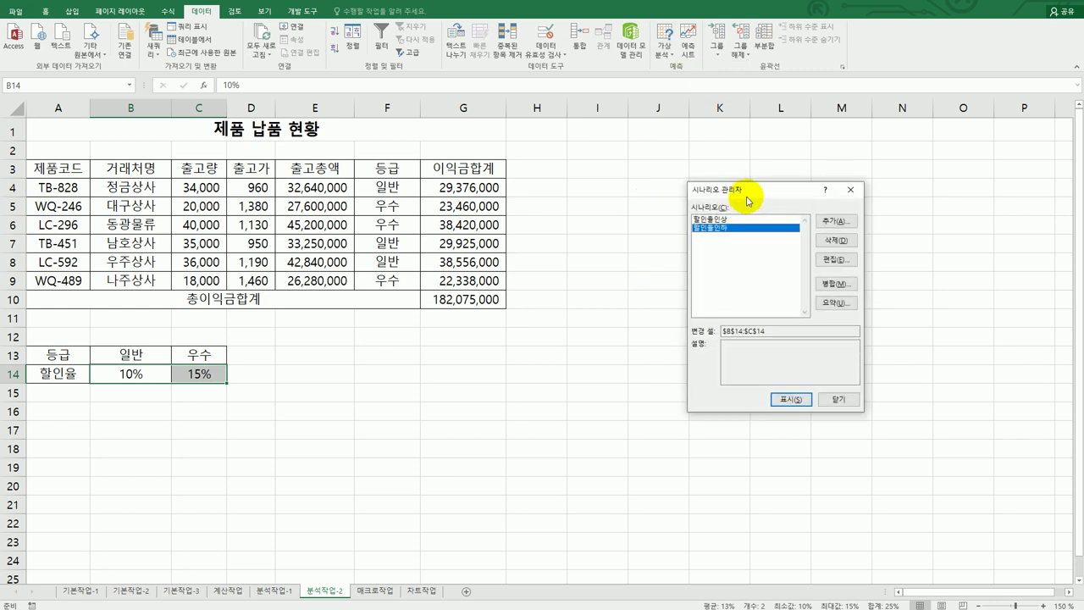
pyautogui.moveTo(749, 201); pyautogui.dragTo(709, 206)
pyautogui.click(685, 224)
pyautogui.click(805, 268)
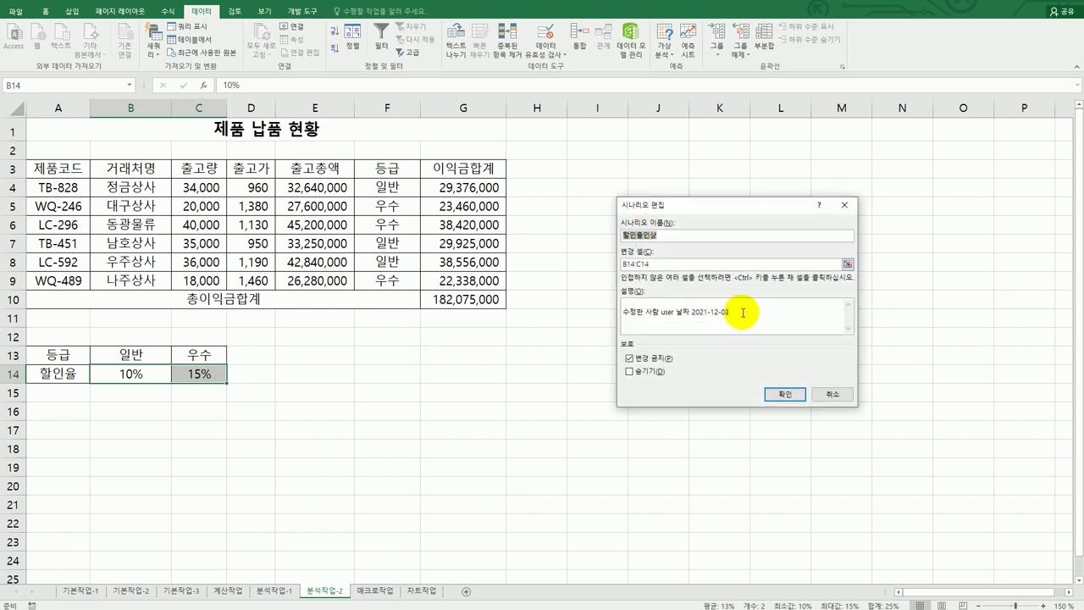
pyautogui.moveTo(737, 314); pyautogui.dragTo(614, 294)
pyautogui.press('Delete')
pyautogui.click(795, 395)
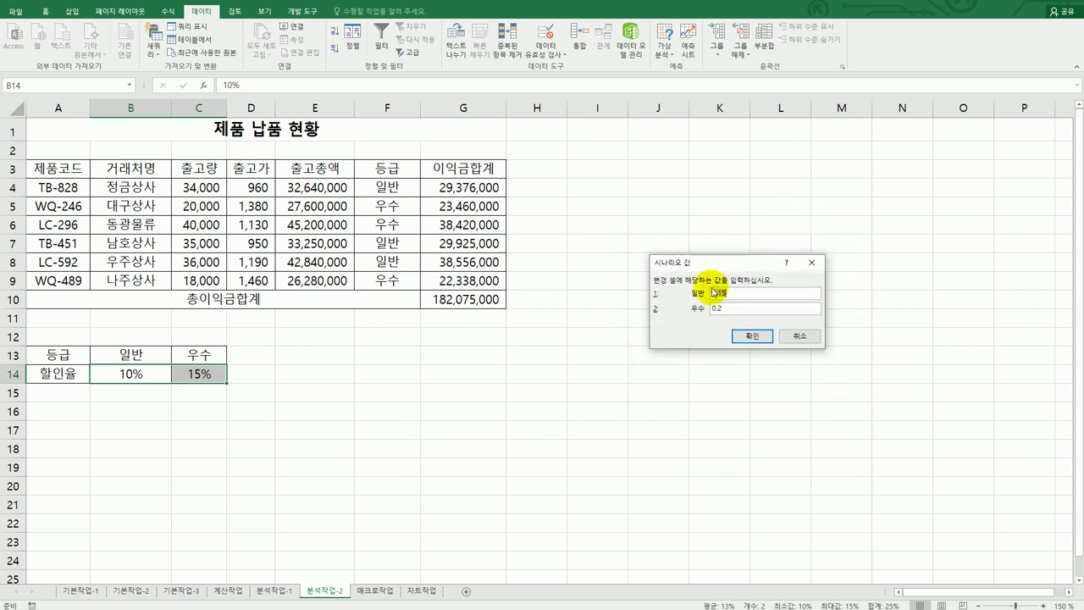
pyautogui.click(721, 308)
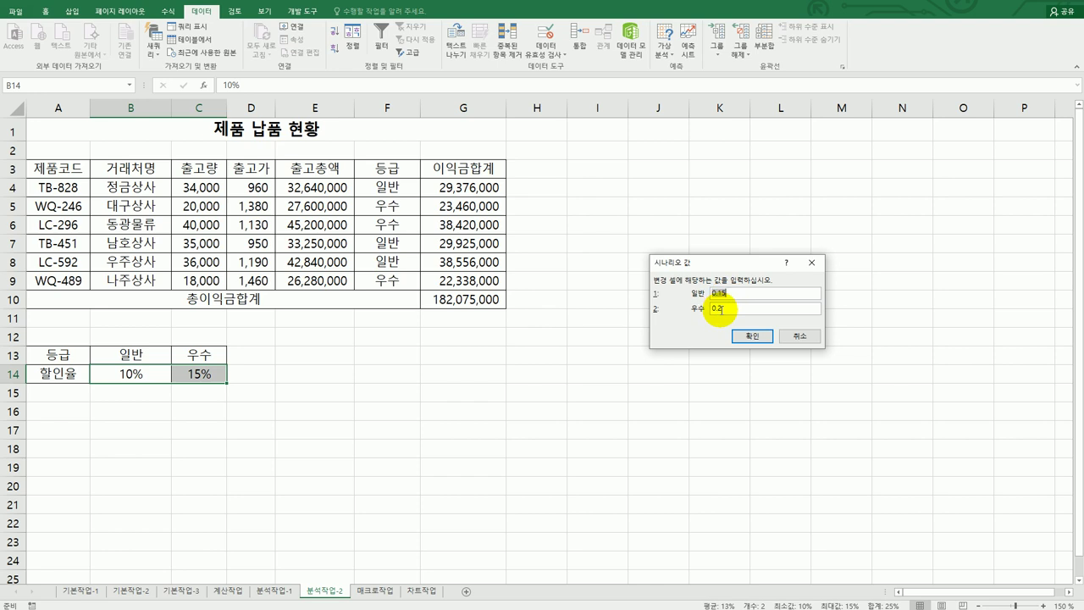
pyautogui.click(753, 337)
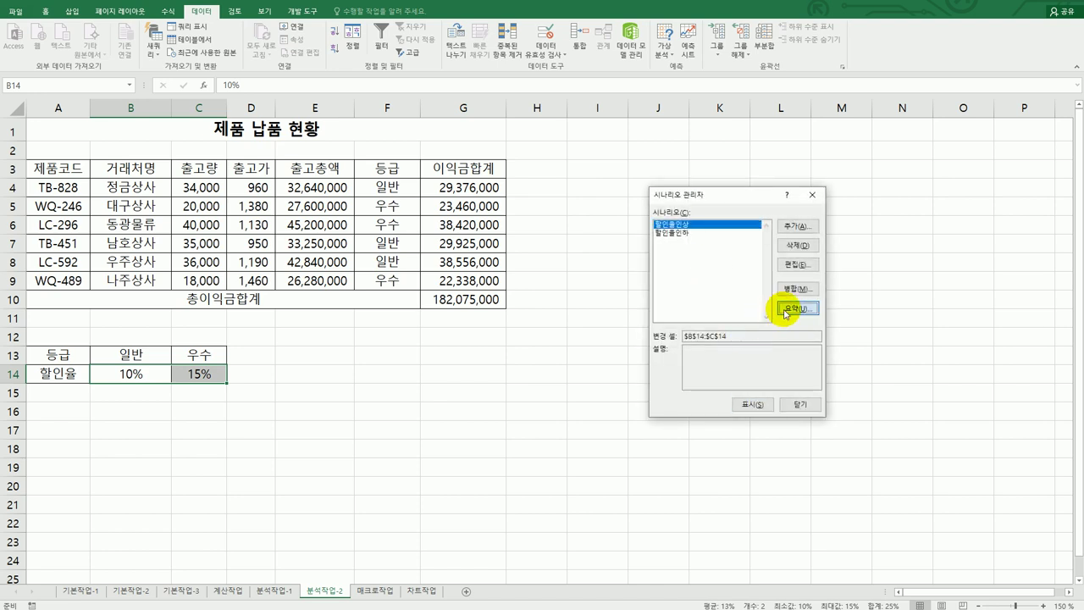
# Generate the scenario summary report again for the 총이익금합계 result cell and return to the 분석작업-2 sheet
pyautogui.click(785, 310)
pyautogui.click(741, 349)
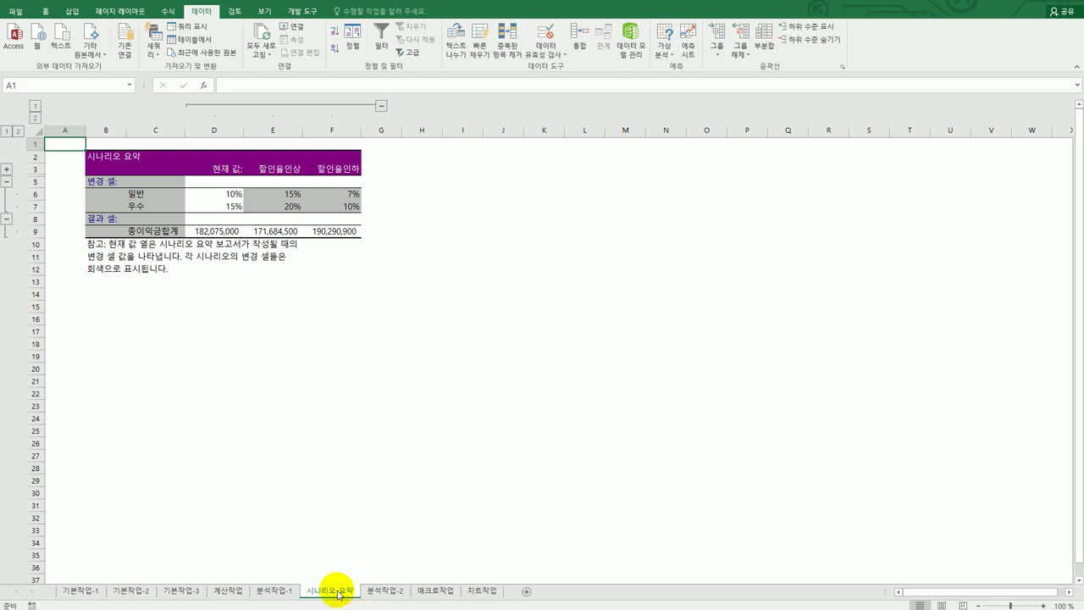
pyautogui.click(386, 590)
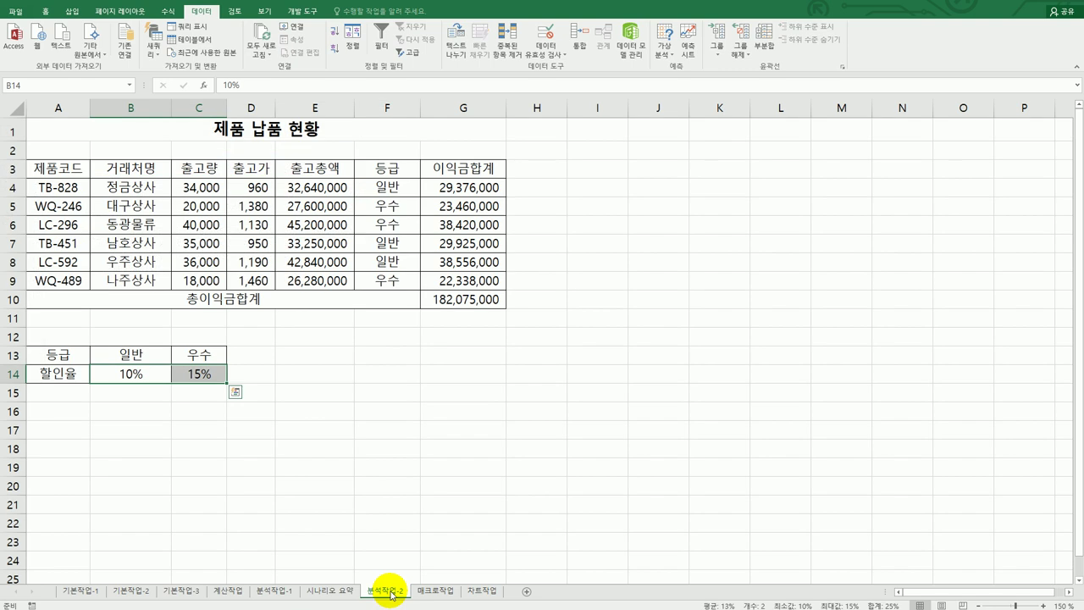
# Switch to the exam document and read the 문제 4 instructions for the 매크로작업 sheet
pyautogui.click(665, 49)
pyautogui.hotkey('alt', 'Tab')
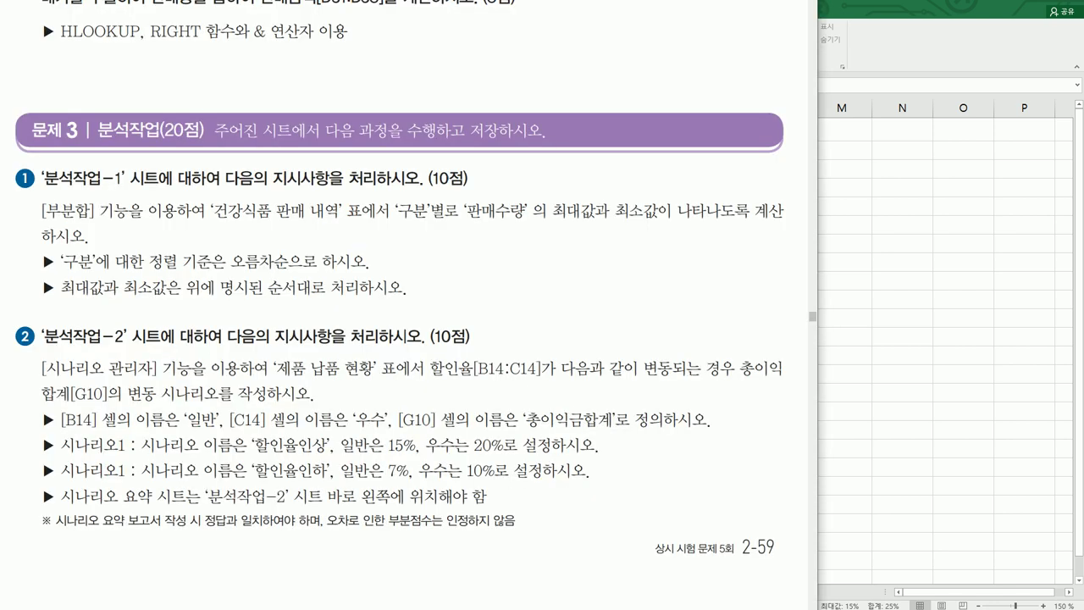
pyautogui.scroll(1, 42, 249)
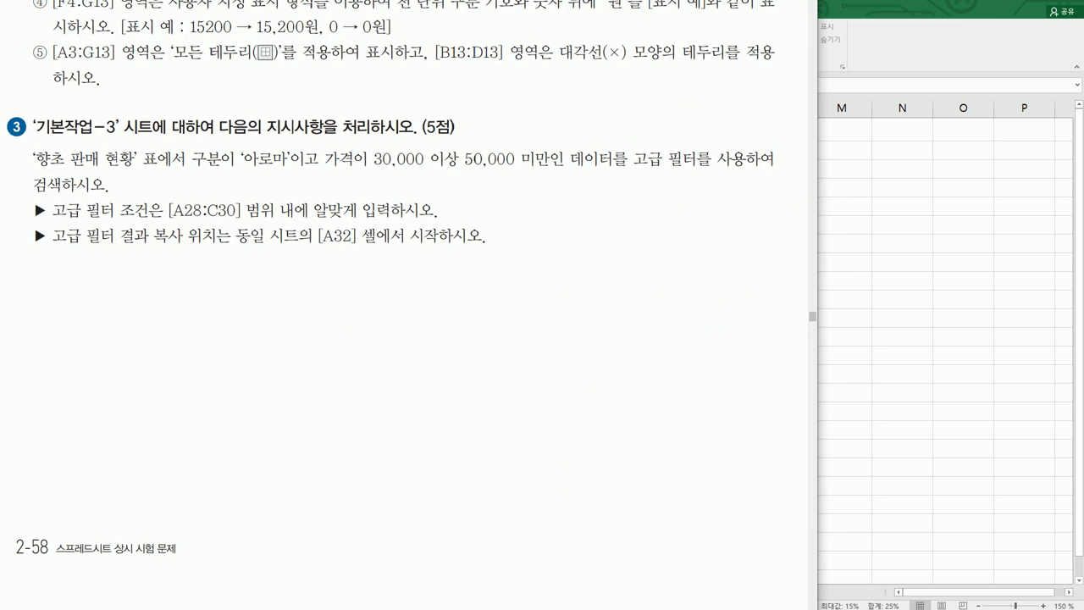
pyautogui.scroll(-5, 35, 223)
pyautogui.scroll(-2, 390, 339)
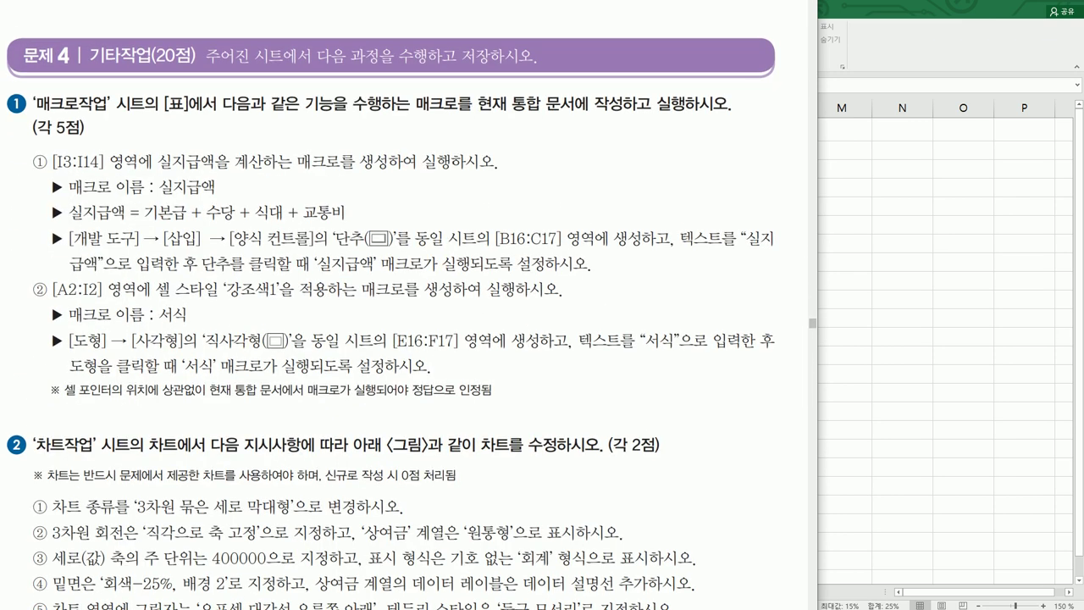
pyautogui.hscroll(-1, 51, 303)
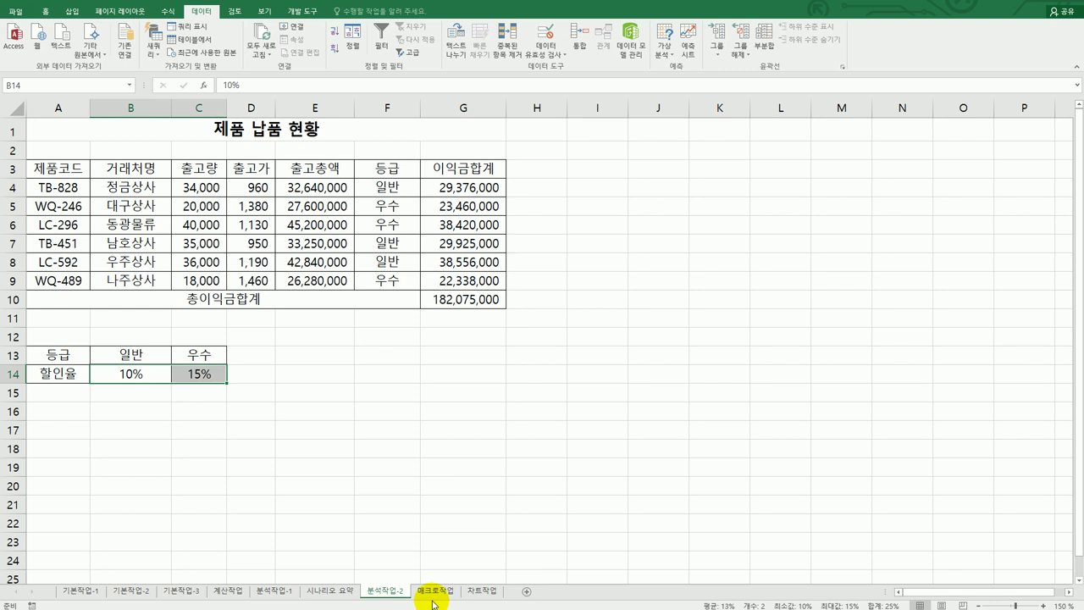
# On the 매크로작업 sheet, draw a form control button over cells B16:C17
pyautogui.click(433, 593)
pyautogui.click(729, 408)
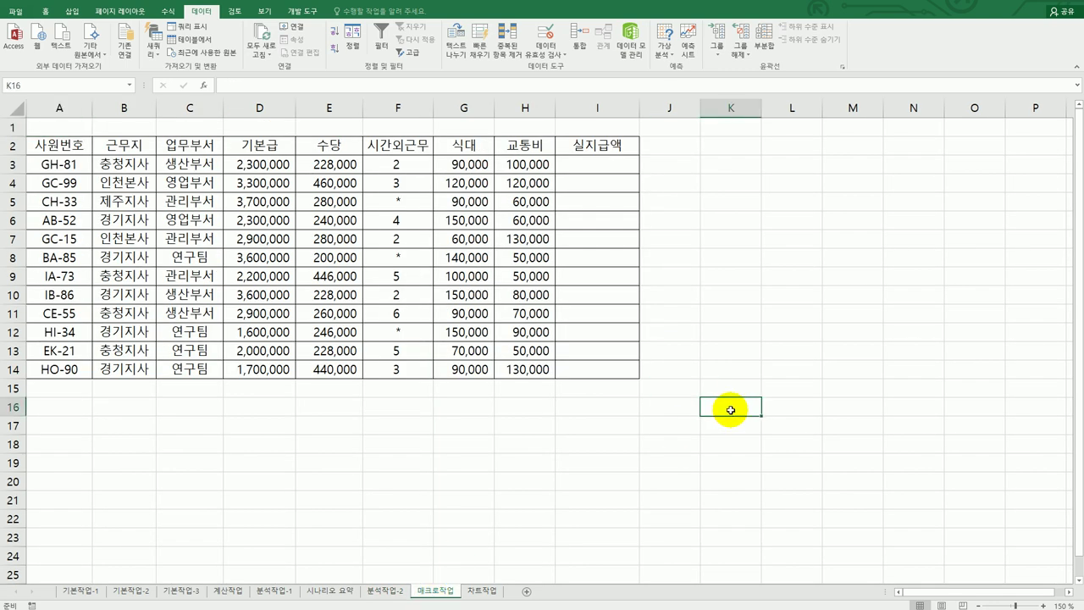
pyautogui.click(302, 11)
pyautogui.click(220, 47)
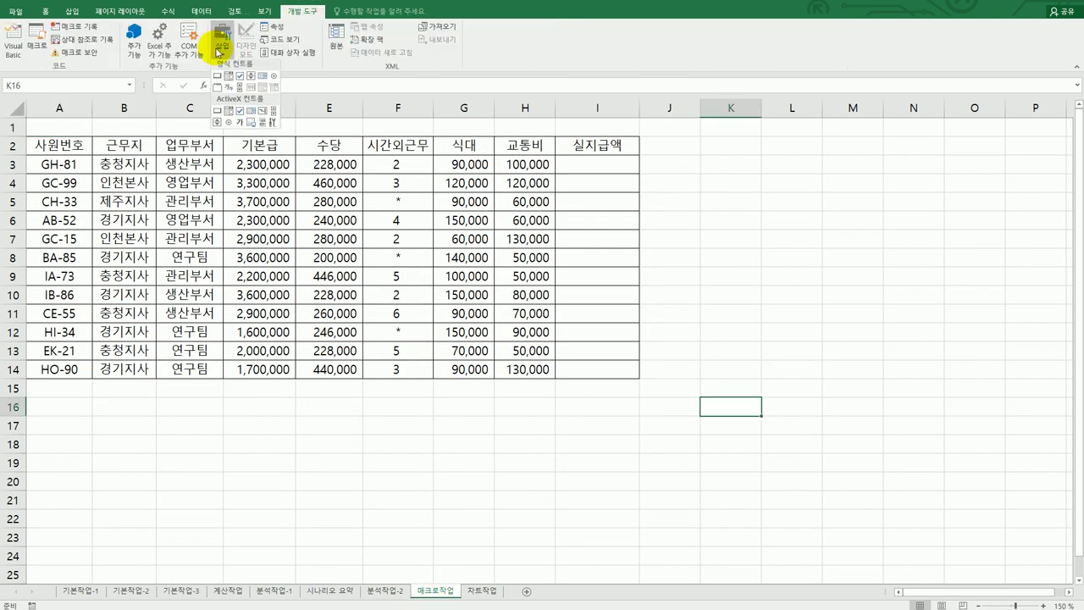
pyautogui.click(217, 75)
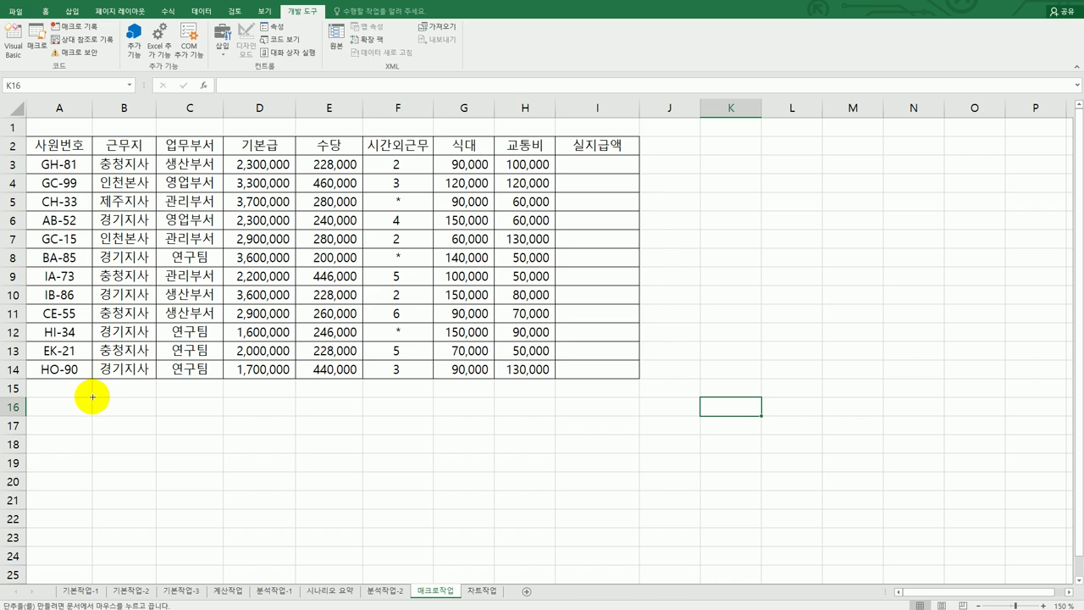
pyautogui.moveTo(91, 397); pyautogui.dragTo(223, 447)
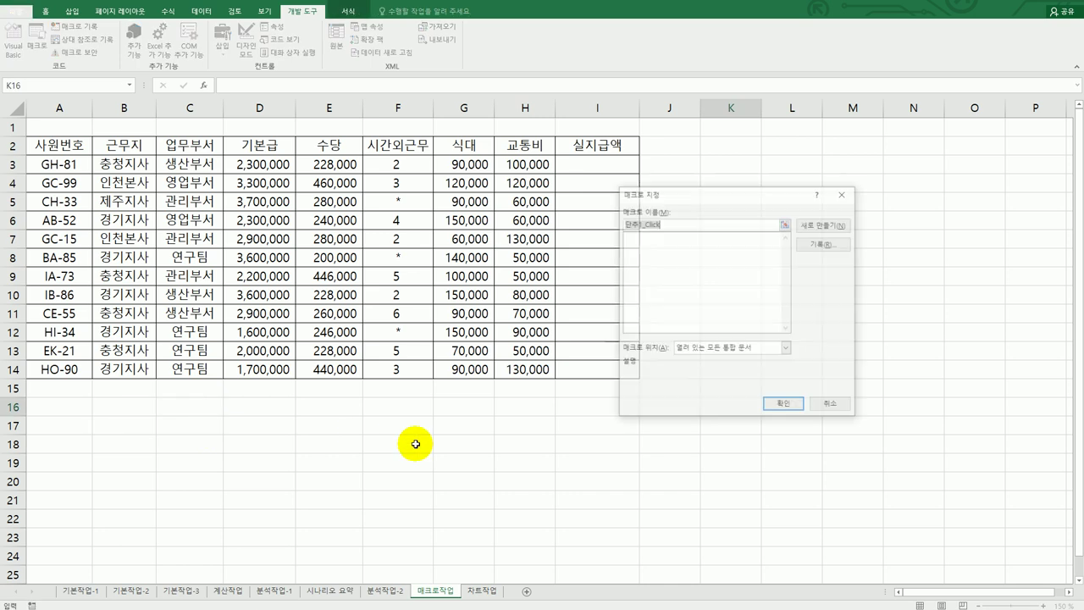
# Name the button's new macro 실지급액 and start recording it in the current workbook
pyautogui.write('실ㅈ')
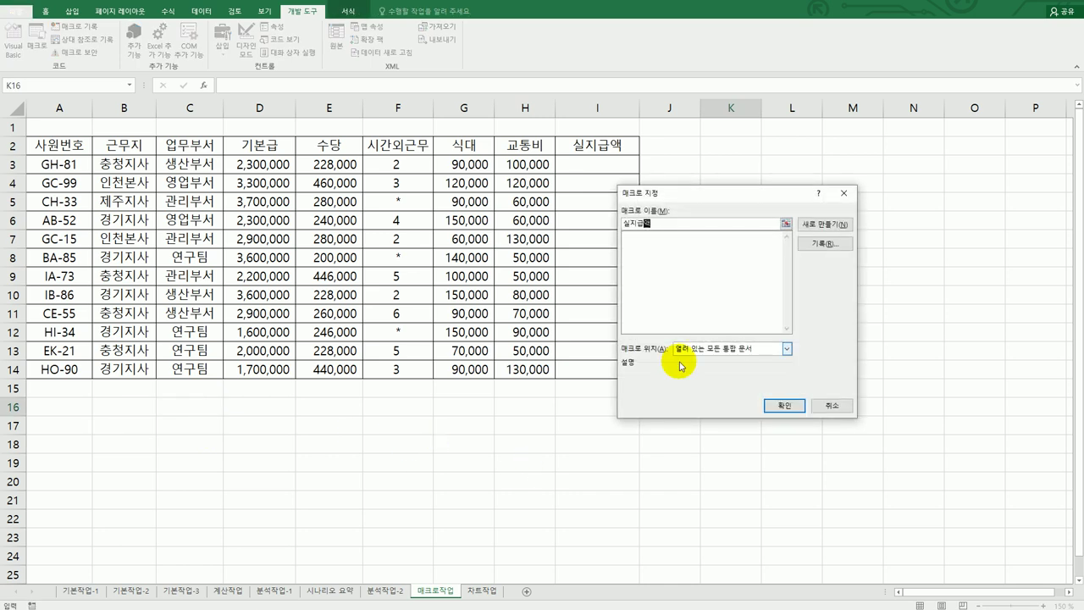
pyautogui.click(819, 244)
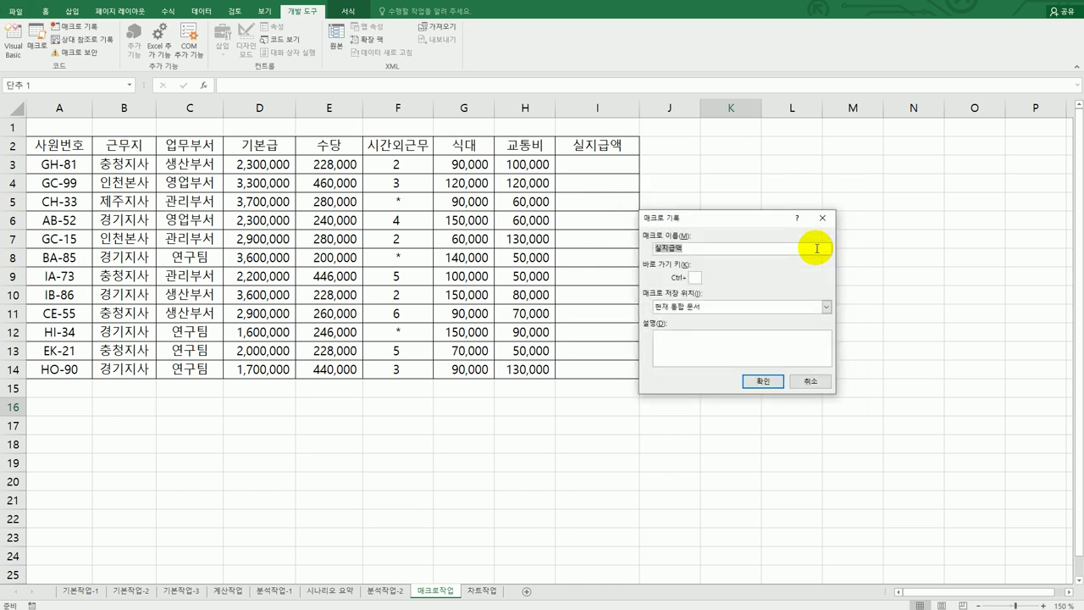
pyautogui.click(767, 381)
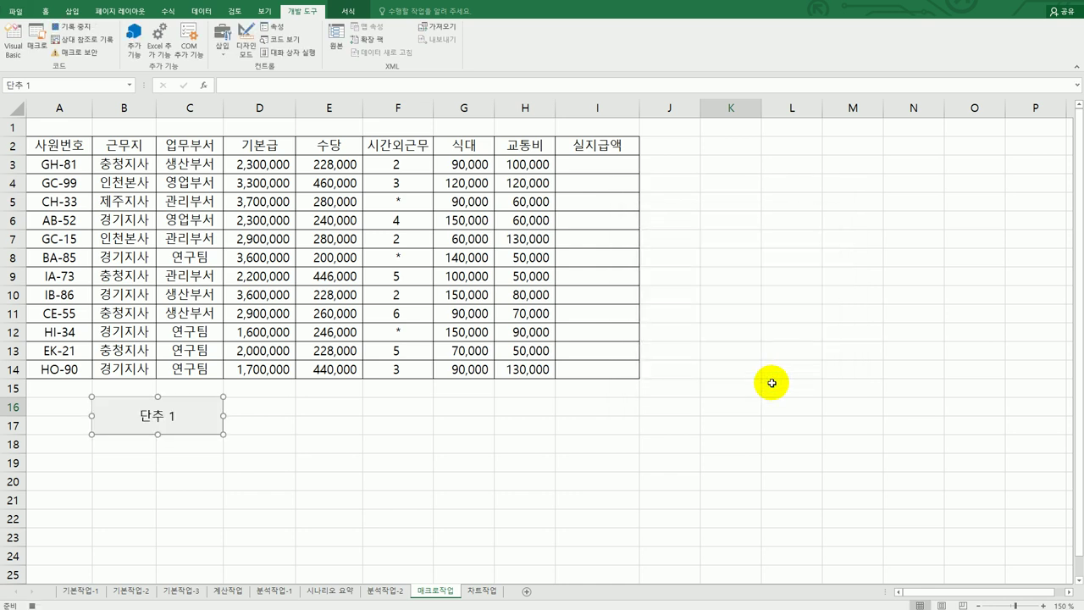
# Enter the formula =D3+E3+G3+H3 in cell I3 to calculate the first employee's 실지급액
pyautogui.click(582, 160)
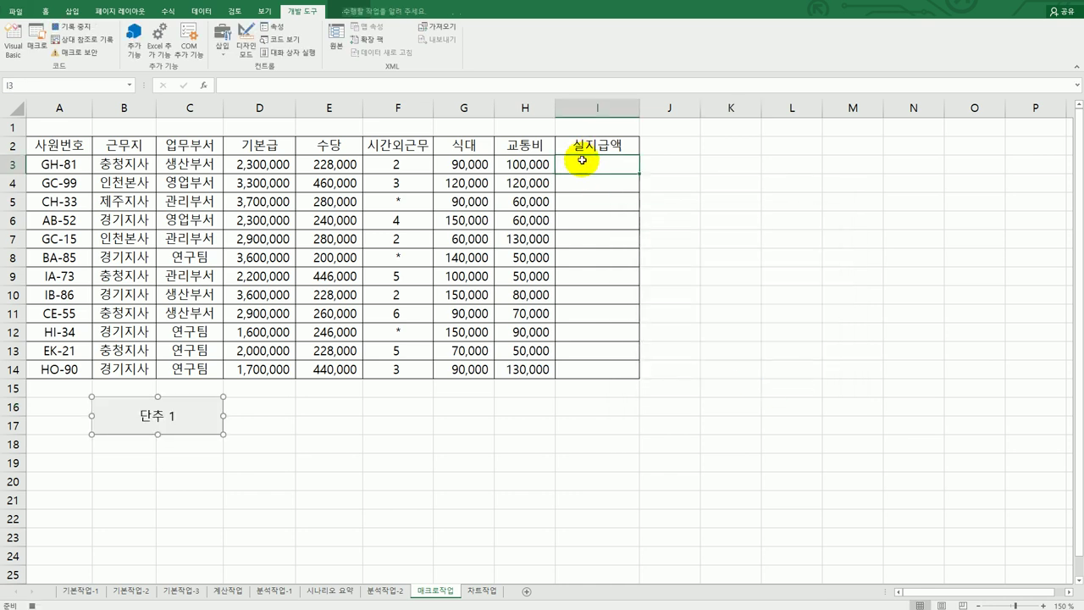
pyautogui.write('=')
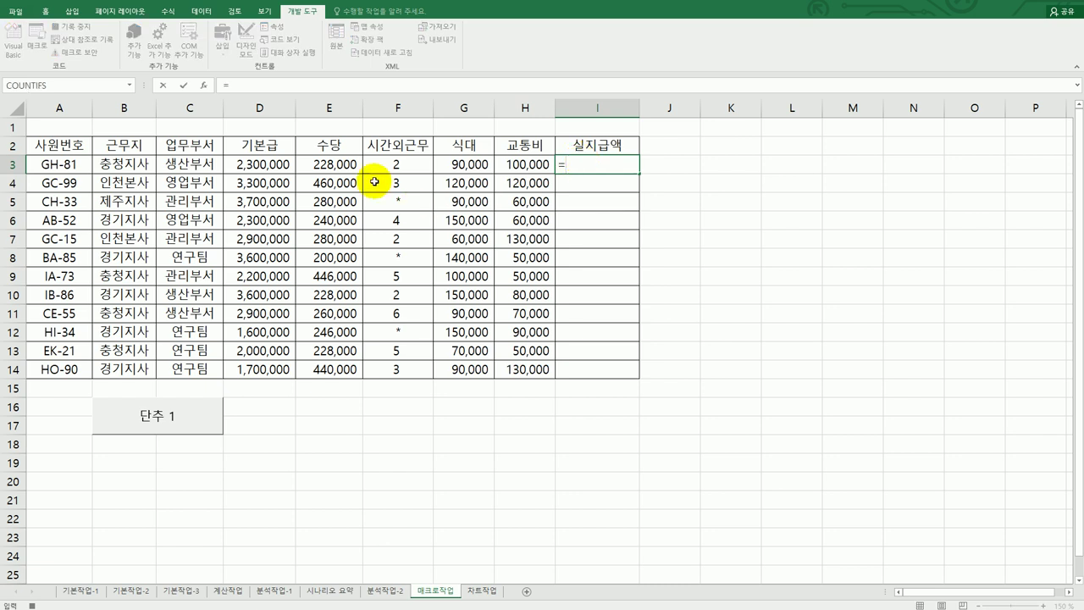
pyautogui.click(269, 164)
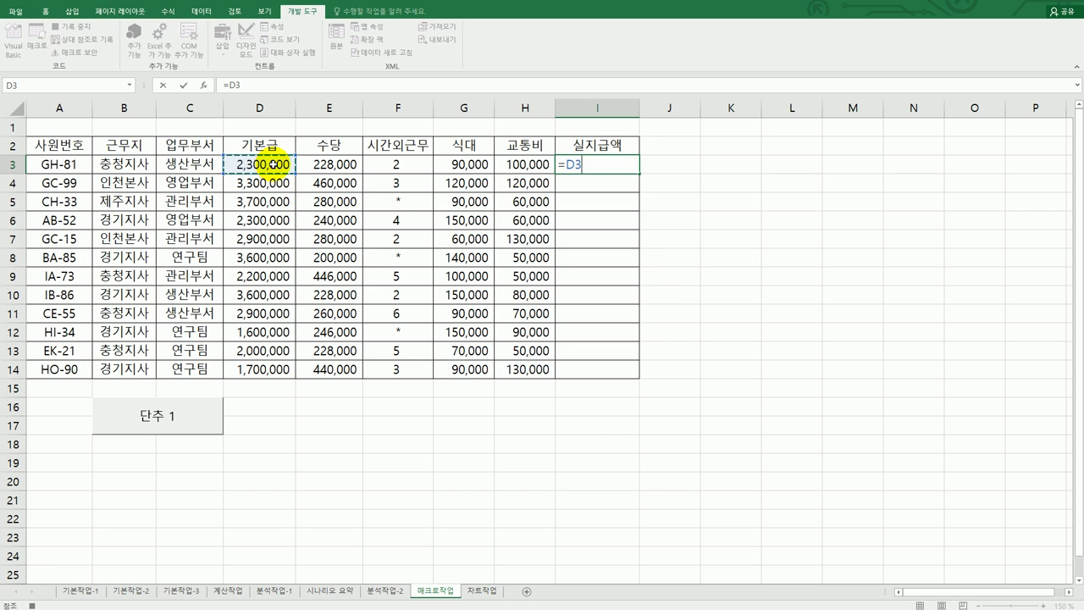
pyautogui.write('+')
pyautogui.click(328, 164)
pyautogui.write('+')
pyautogui.click(461, 161)
pyautogui.write('+')
pyautogui.click(533, 164)
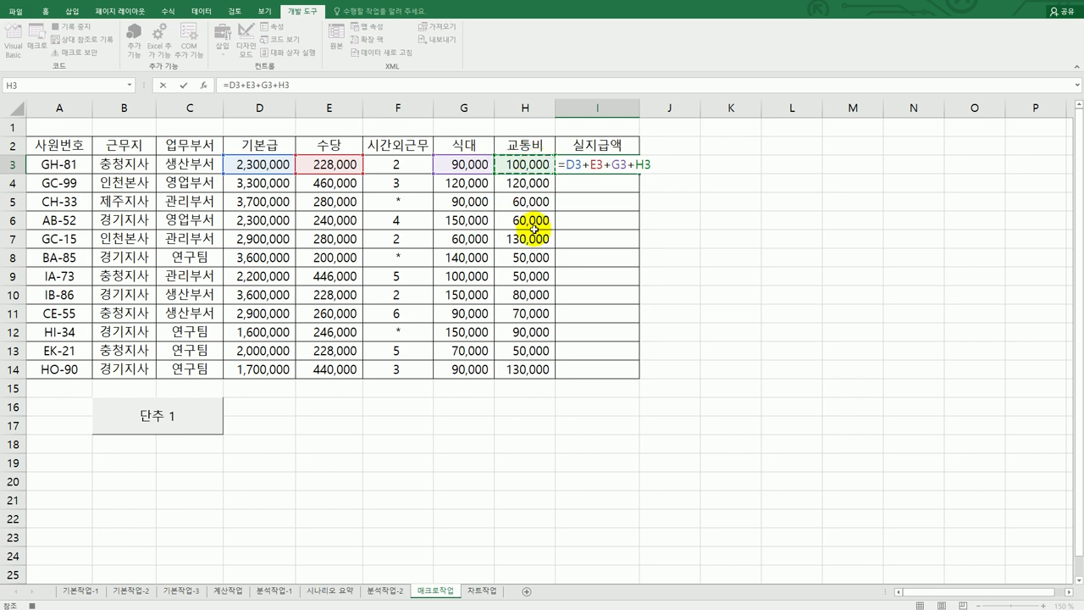
pyautogui.press('Return')
# Fill the I3 formula down through I14 and stop recording the 실지급액 macro
pyautogui.click(618, 166)
pyautogui.moveTo(637, 174); pyautogui.dragTo(603, 368)
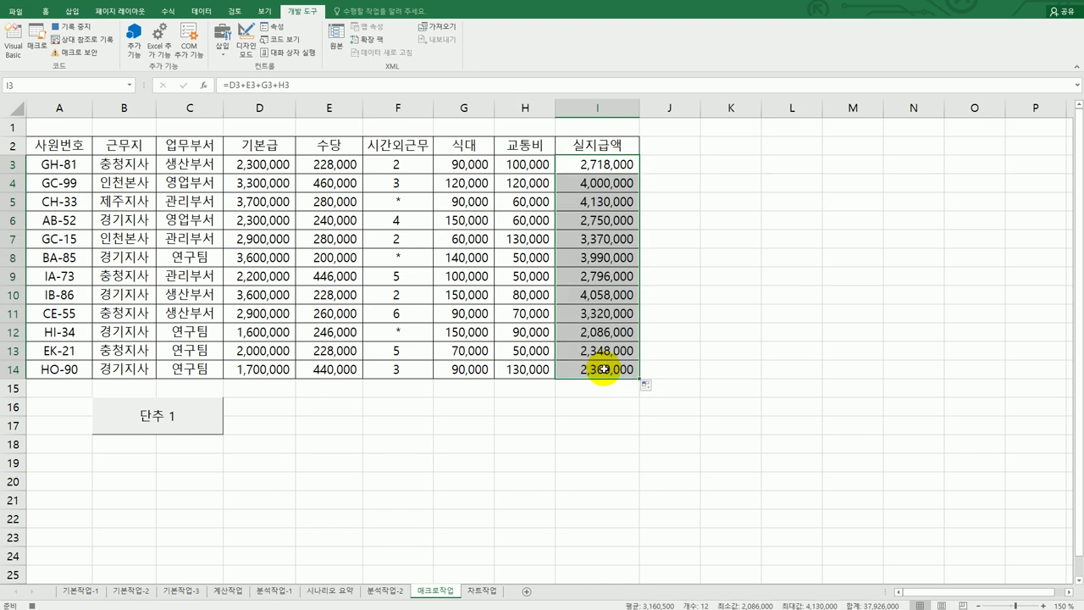
pyautogui.click(602, 368)
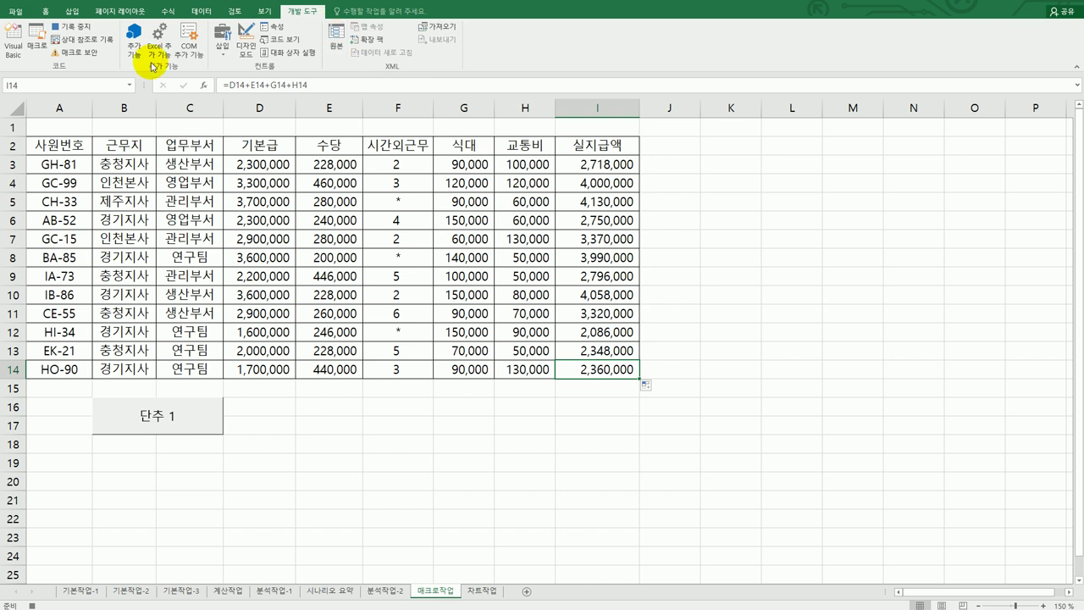
pyautogui.click(74, 27)
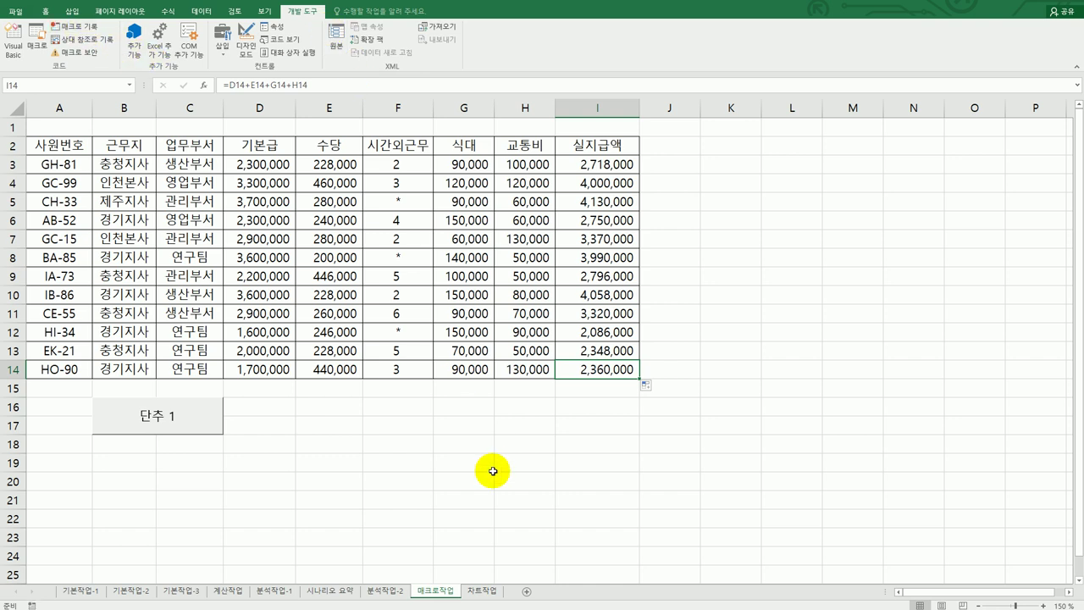
# Change the form control button's caption to 실지급액
pyautogui.rightClick(192, 426)
pyautogui.click(228, 476)
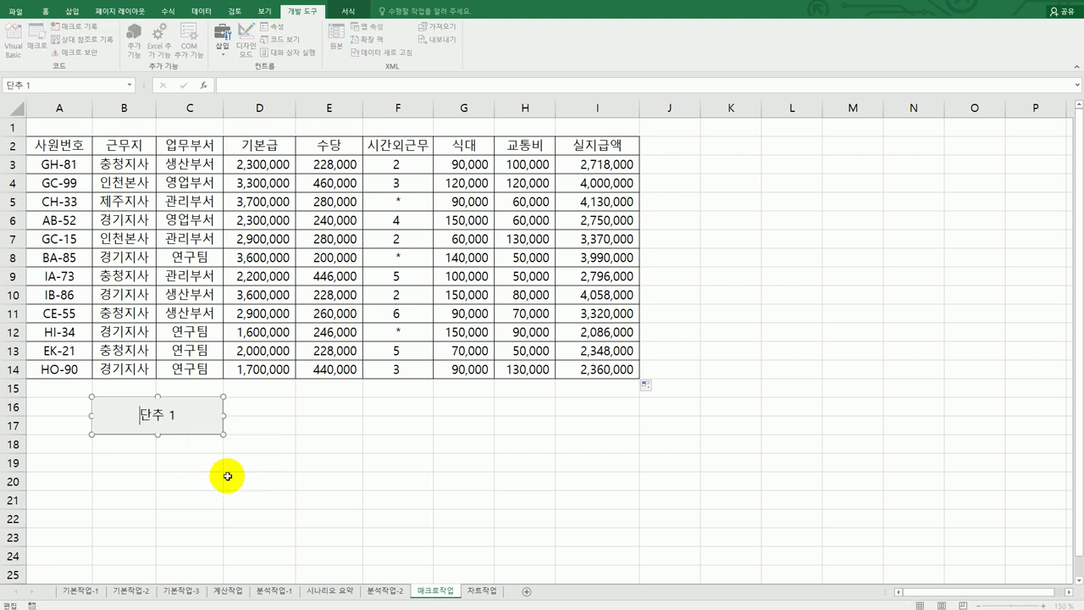
pyautogui.hotkey('ctrl', 'a')
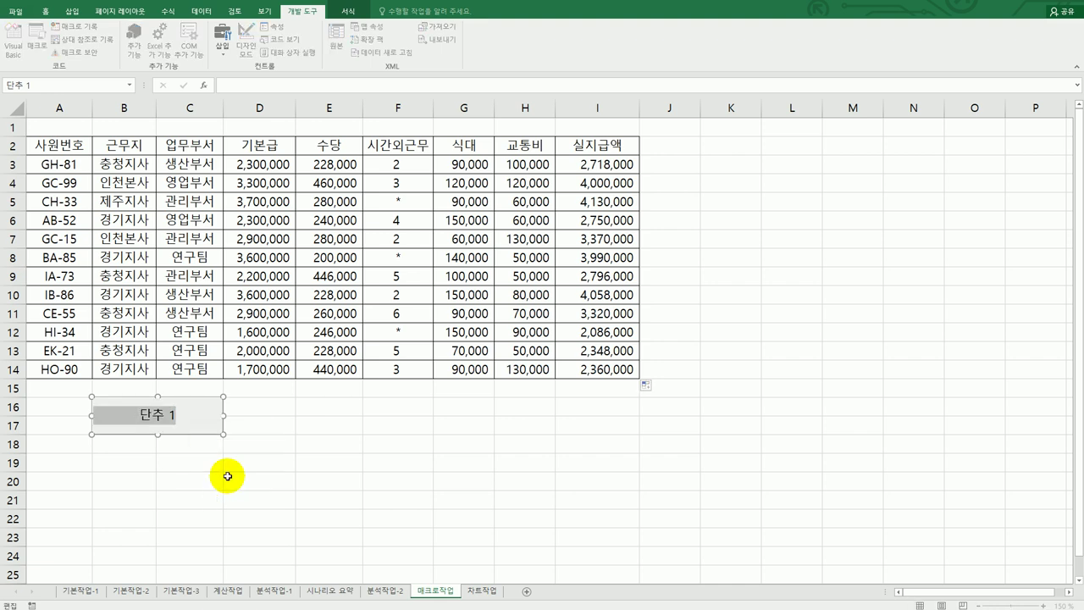
pyautogui.write('실지급액')
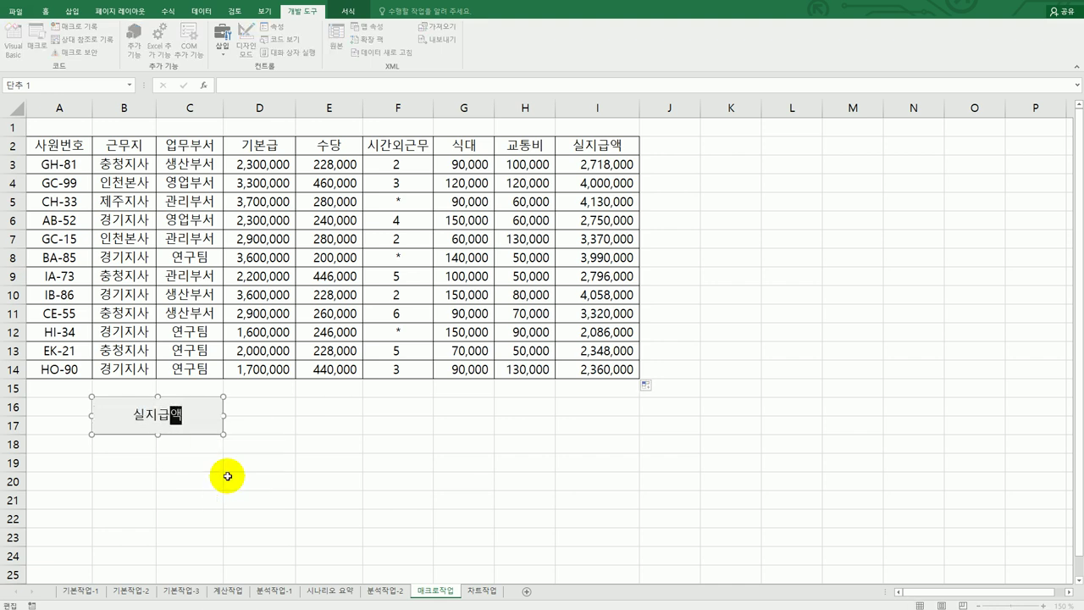
pyautogui.click(227, 476)
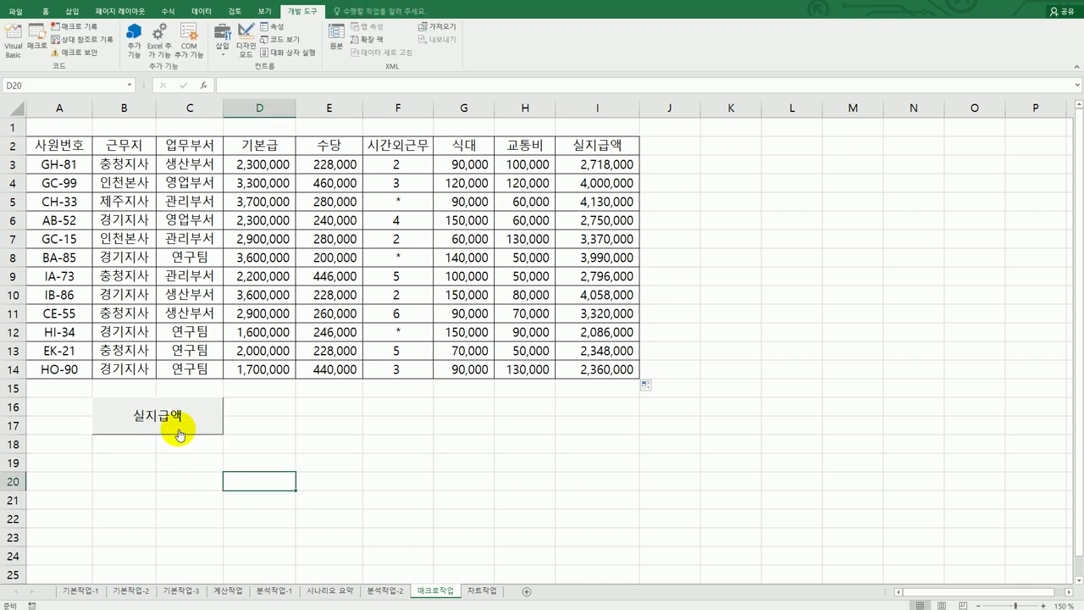
# Clear the values in I3:I14 and run the 실지급액 macro from its button
pyautogui.moveTo(580, 171); pyautogui.dragTo(595, 364)
pyautogui.press('Delete')
pyautogui.click(769, 404)
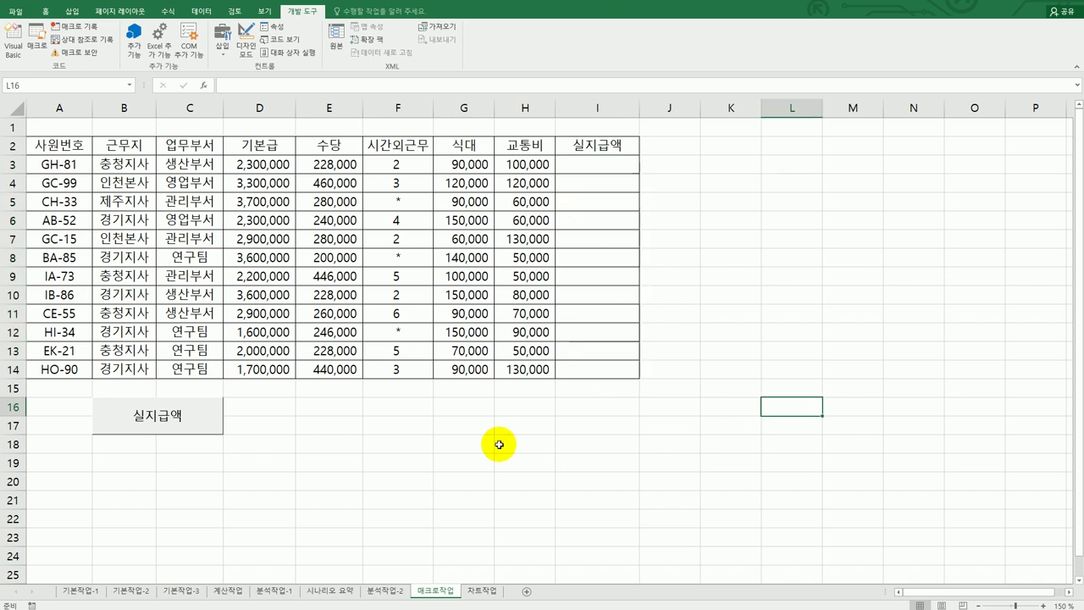
pyautogui.click(175, 424)
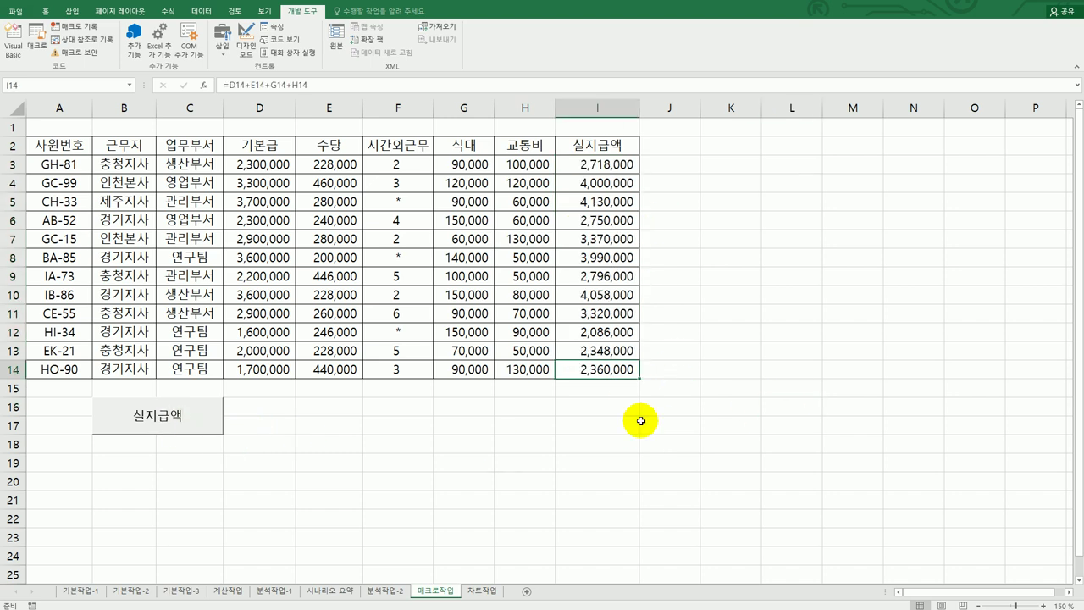
# Check the exam document, then draw a rectangle shape over cells E16:F17 with the text 서식
pyautogui.hotkey('alt', 'Tab')
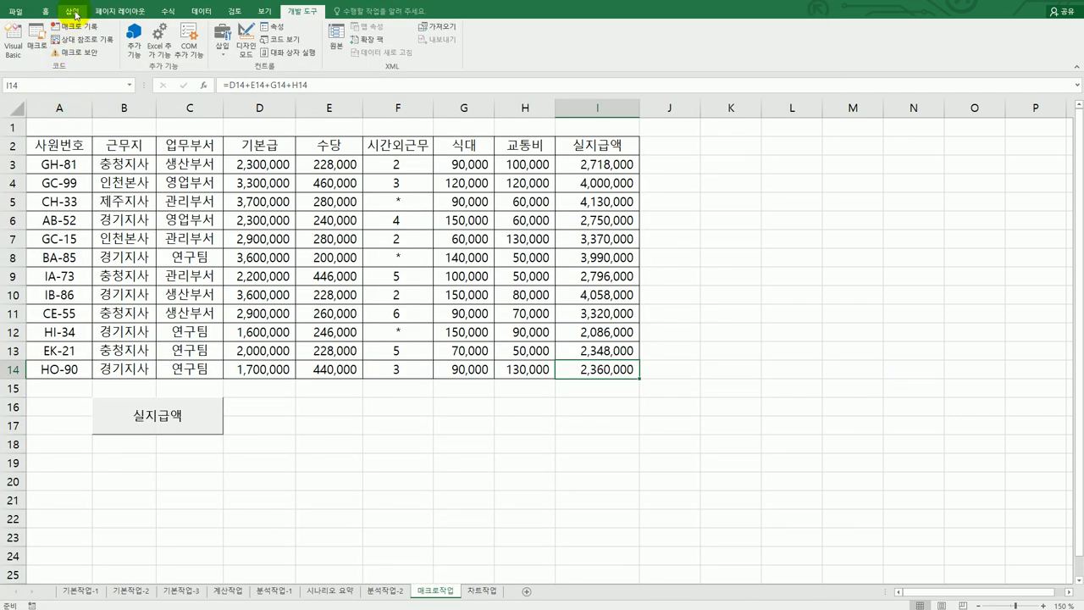
pyautogui.click(73, 12)
pyautogui.click(151, 41)
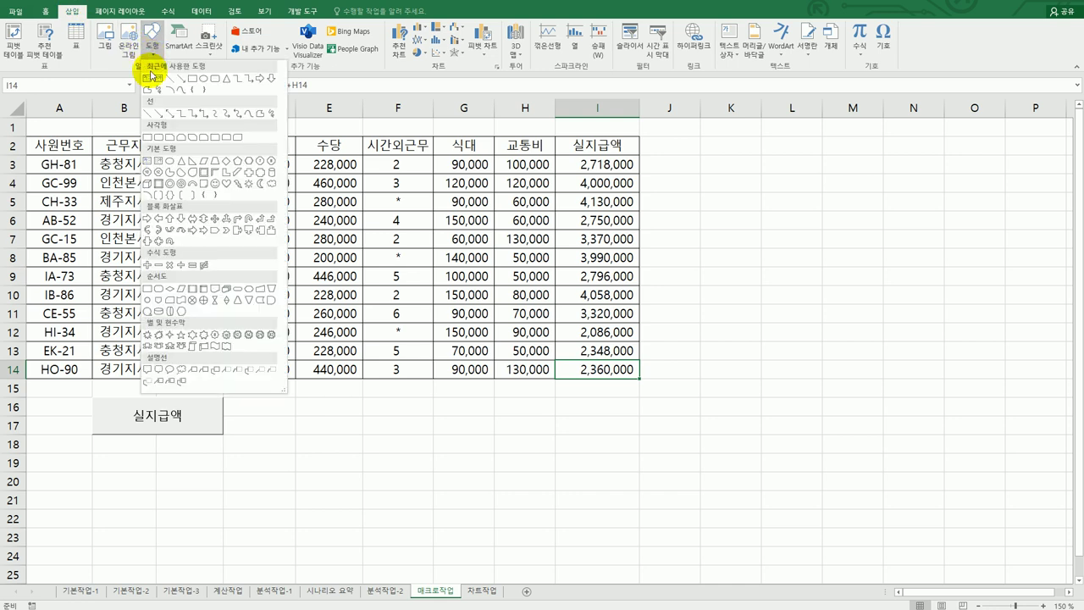
pyautogui.click(147, 137)
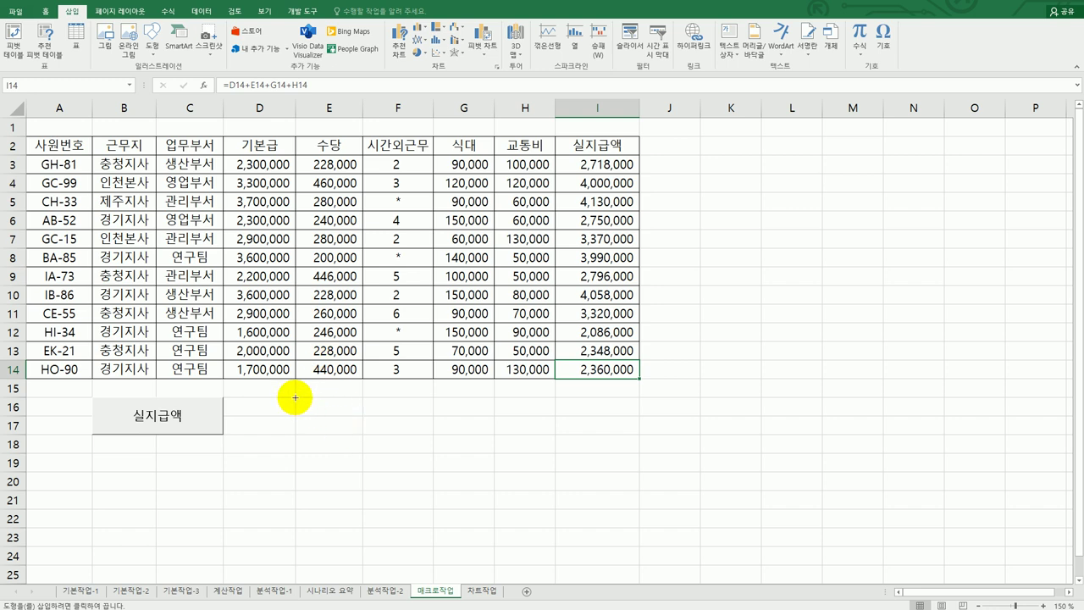
pyautogui.moveTo(294, 397); pyautogui.dragTo(414, 438)
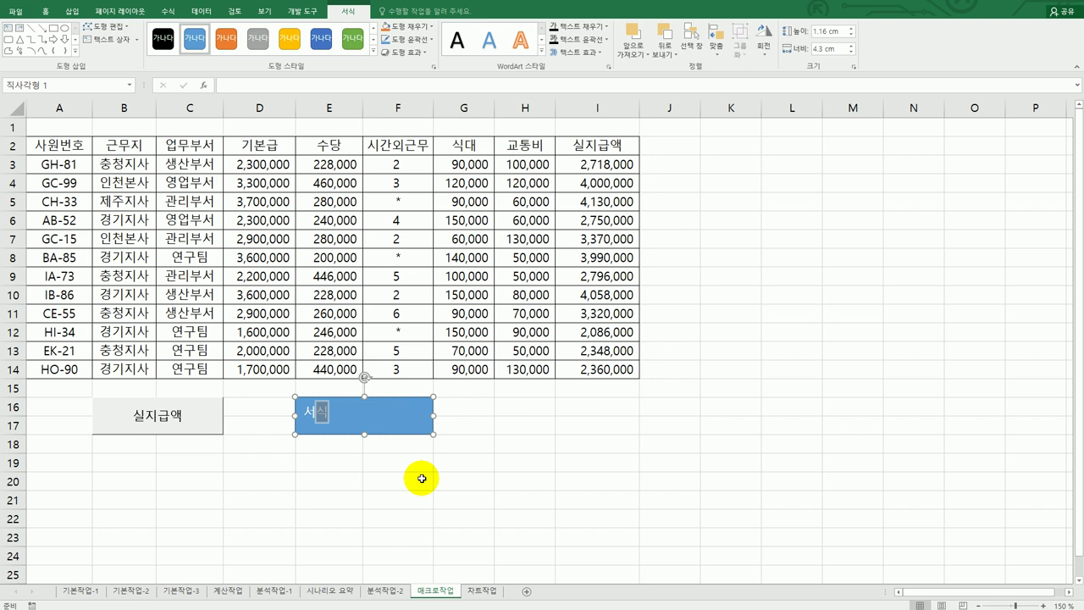
# Assign a new macro named 서식 to the rectangle and start recording it in the current workbook
pyautogui.rightClick(390, 420)
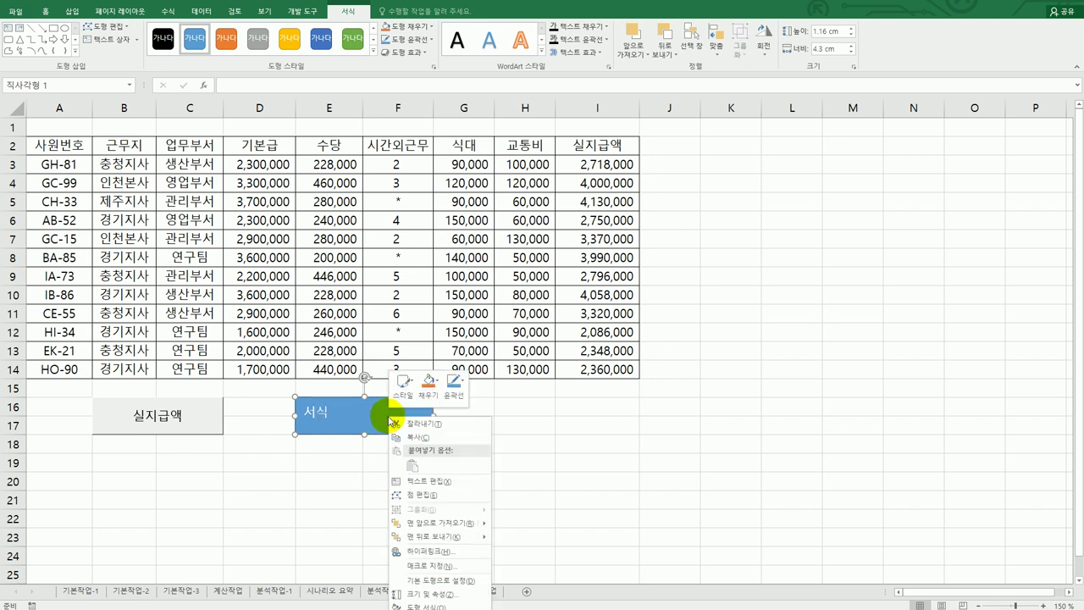
pyautogui.click(457, 566)
pyautogui.moveTo(488, 460); pyautogui.dragTo(780, 238)
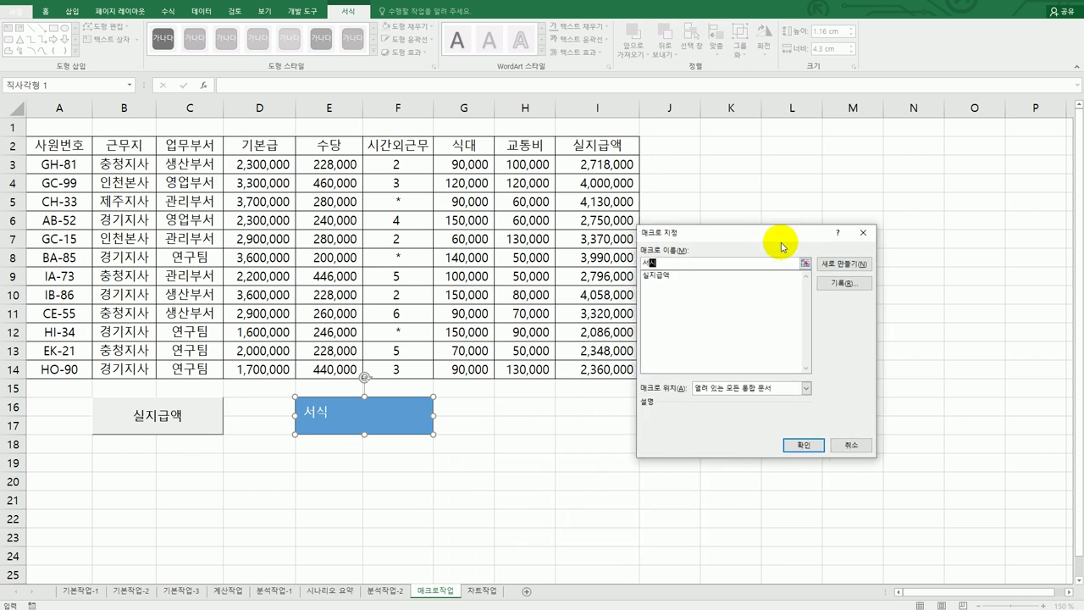
pyautogui.click(843, 283)
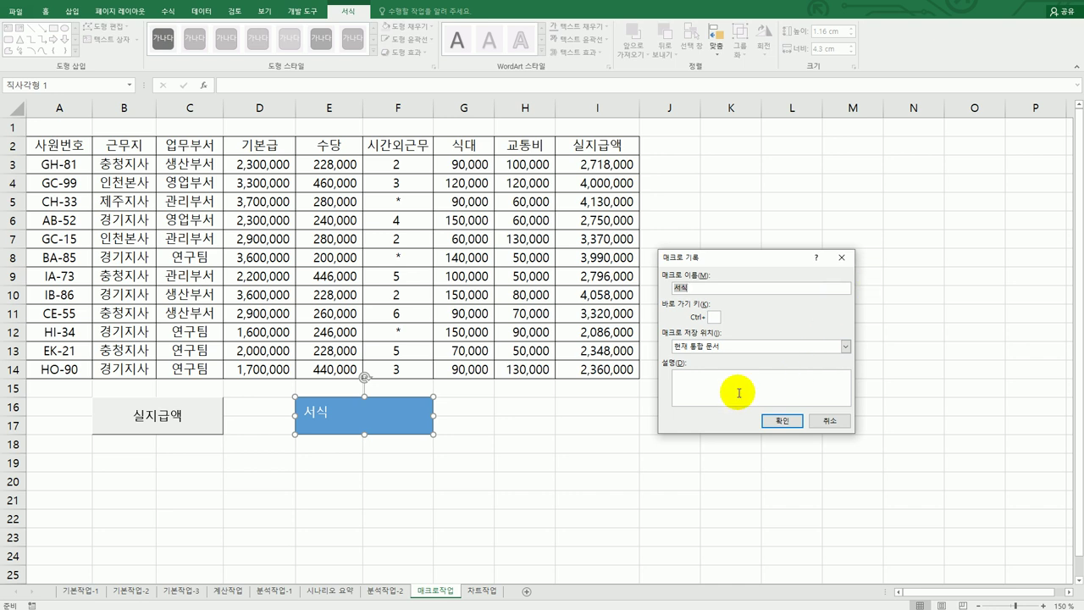
pyautogui.click(782, 421)
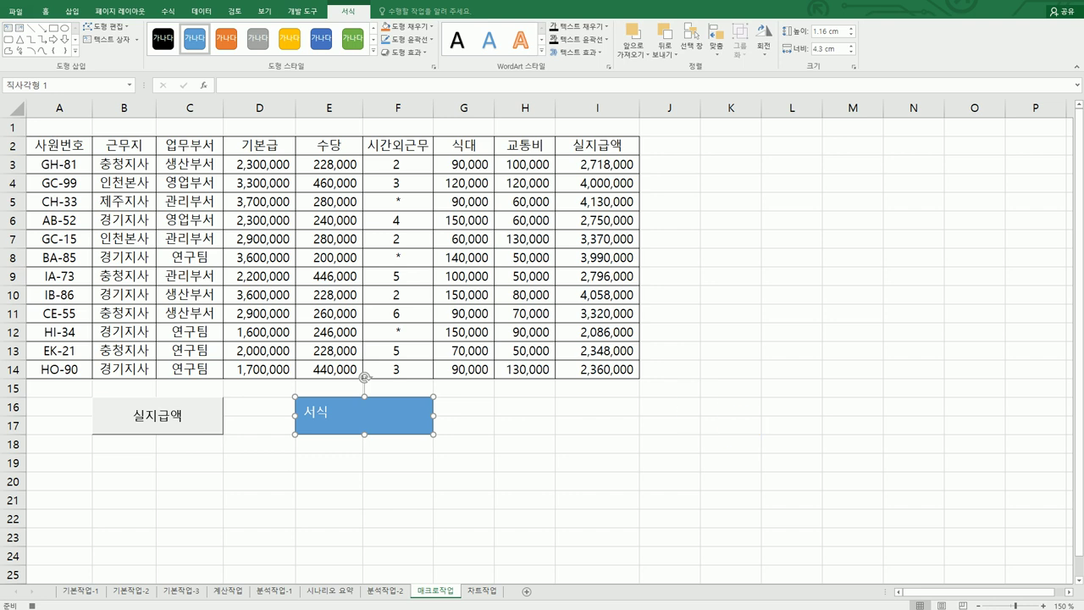
# Recheck the exam instructions and apply the cell style 강조색1 to the header cells A2:I2
pyautogui.hotkey('alt', 'Tab')
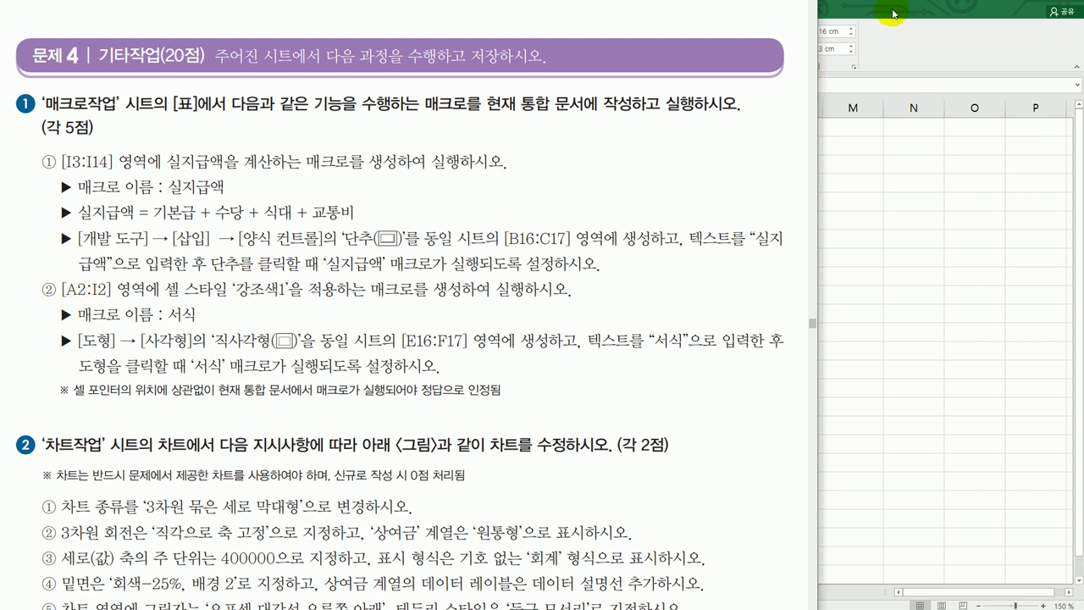
pyautogui.click(895, 14)
pyautogui.moveTo(73, 144); pyautogui.dragTo(580, 148)
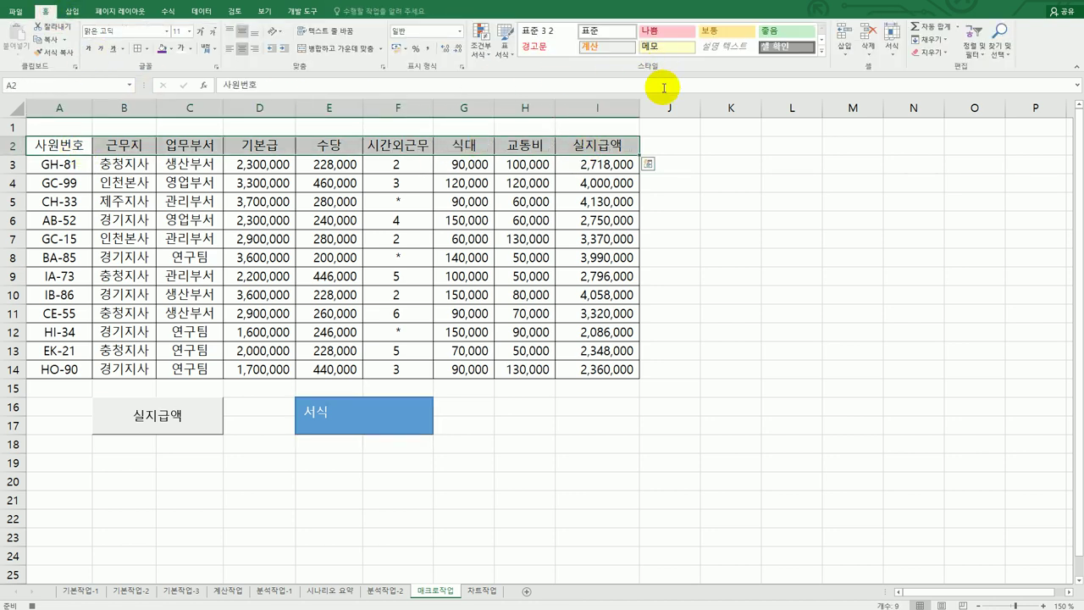
pyautogui.click(821, 53)
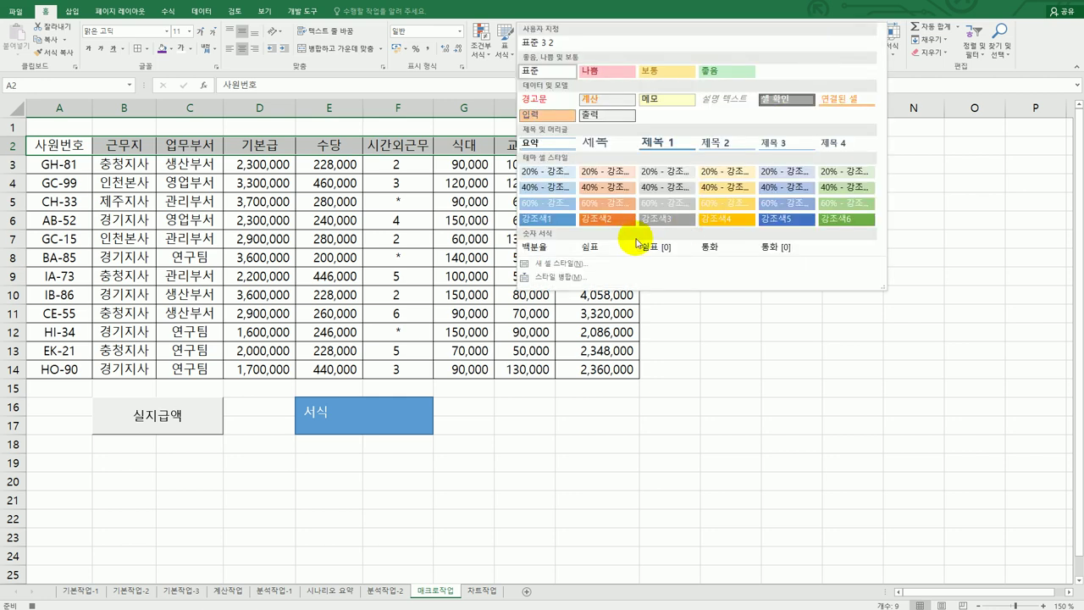
pyautogui.click(549, 220)
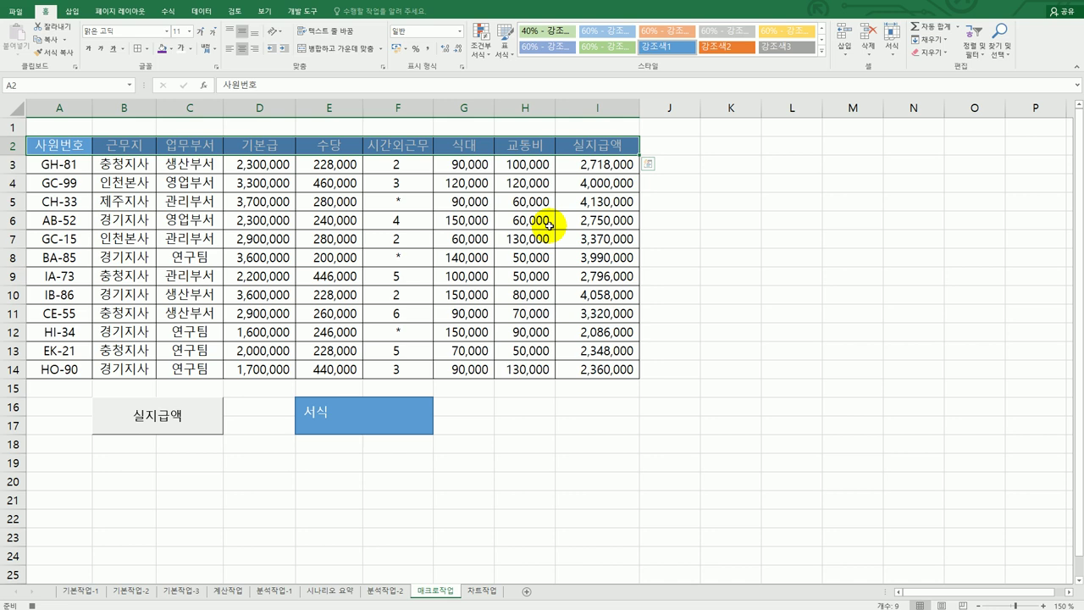
# Stop recording the 서식 macro and run it from the rectangle with a cell outside the table selected
pyautogui.click(597, 145)
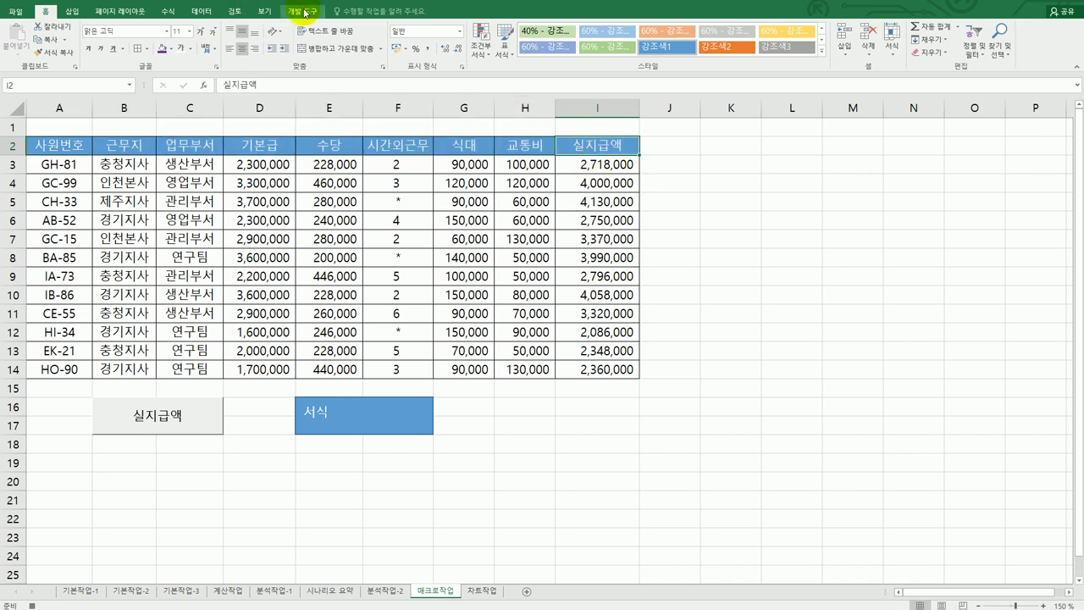
pyautogui.click(306, 11)
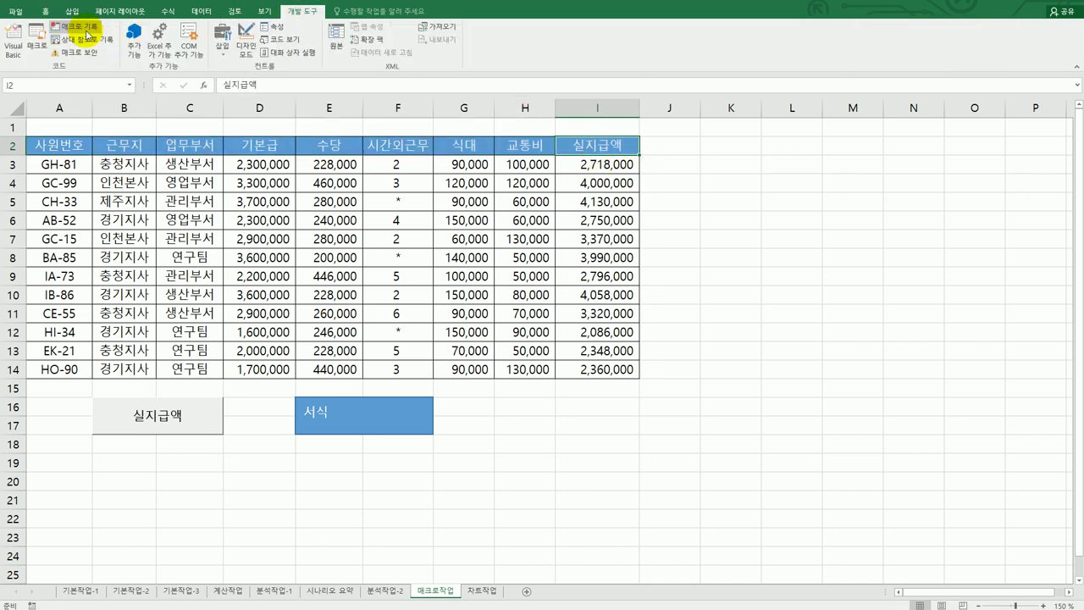
pyautogui.click(653, 403)
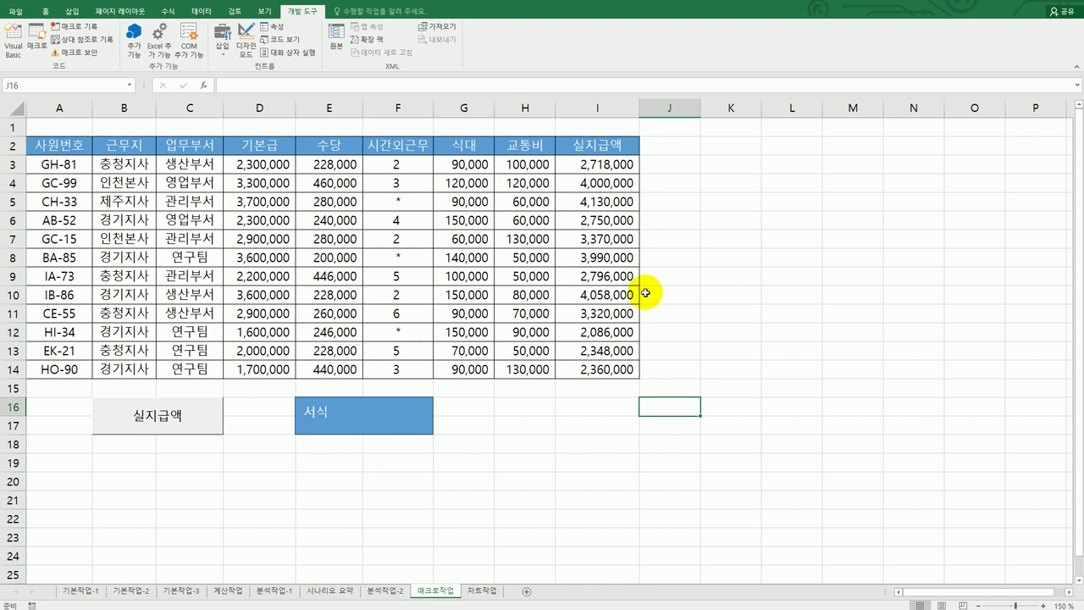
pyautogui.click(391, 429)
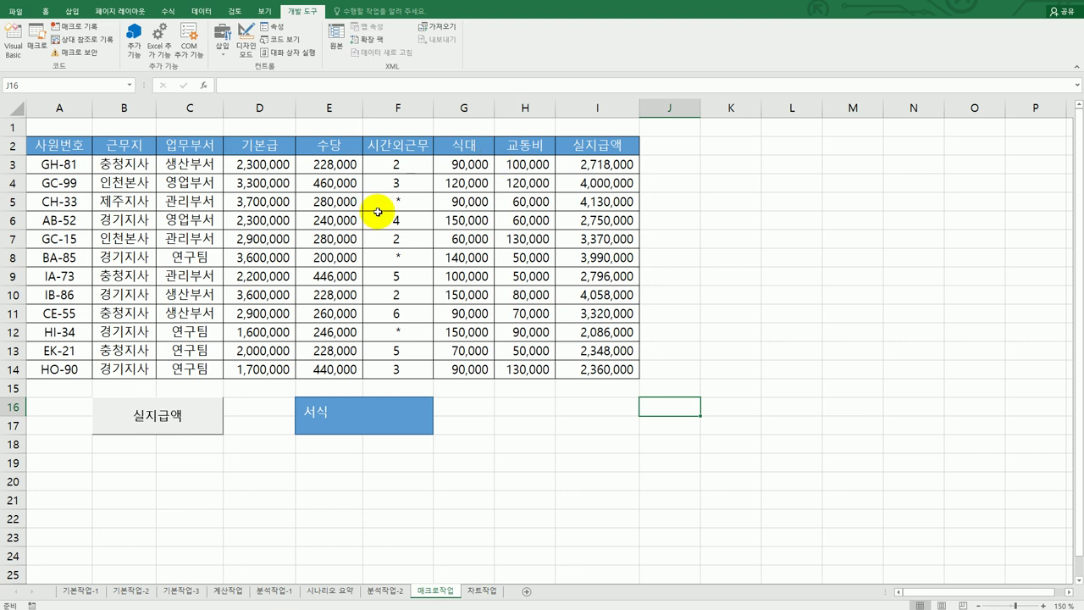
# Switch to the exam document and read the 차트작업 chart instructions and sample figure
pyautogui.click(338, 442)
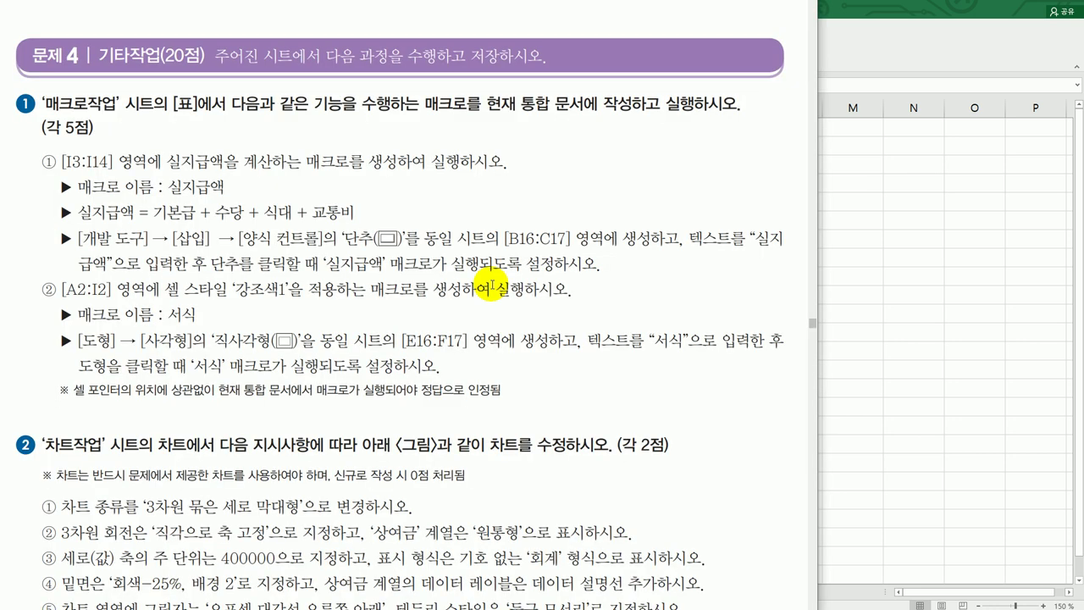
pyautogui.scroll(-5, 494, 288)
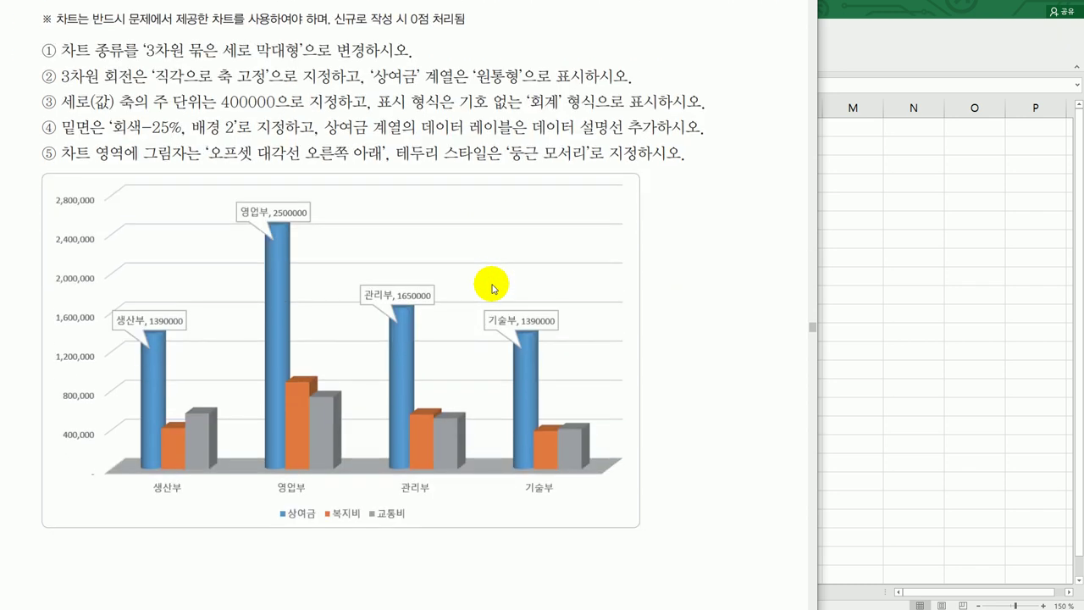
pyautogui.scroll(2, 495, 285)
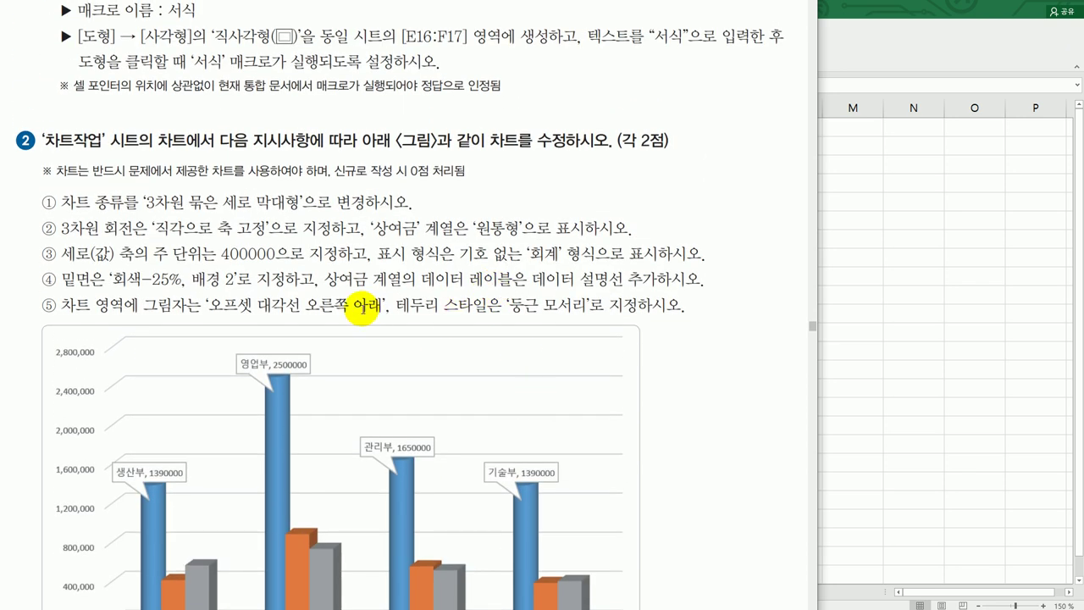